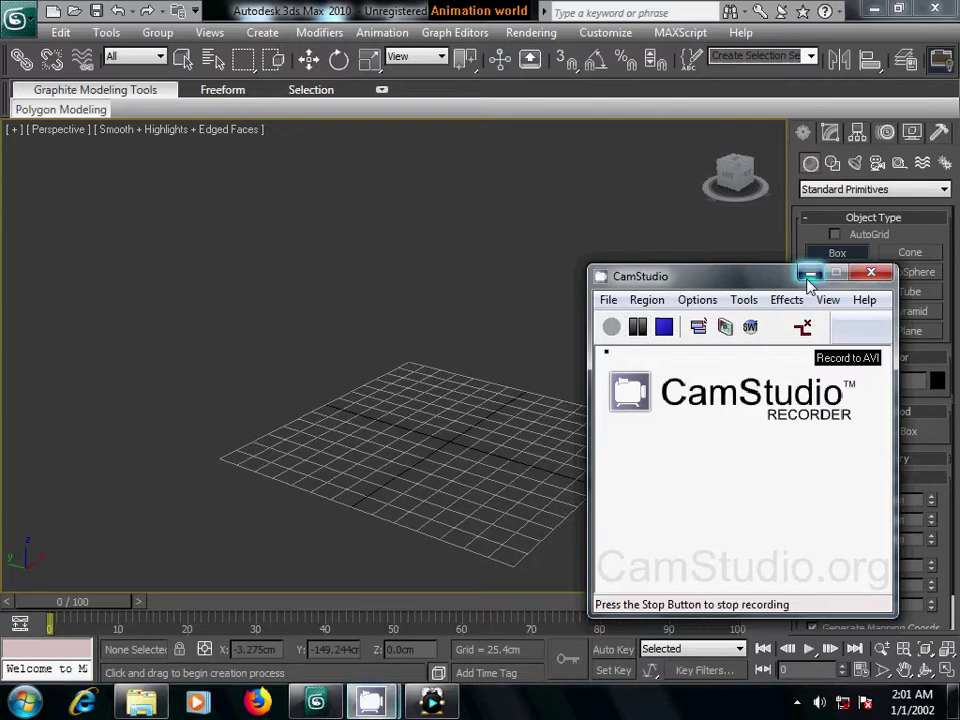
Draw a long, flat box in the Front view, then return to the Perspective view.
click(808, 272)
key(f)
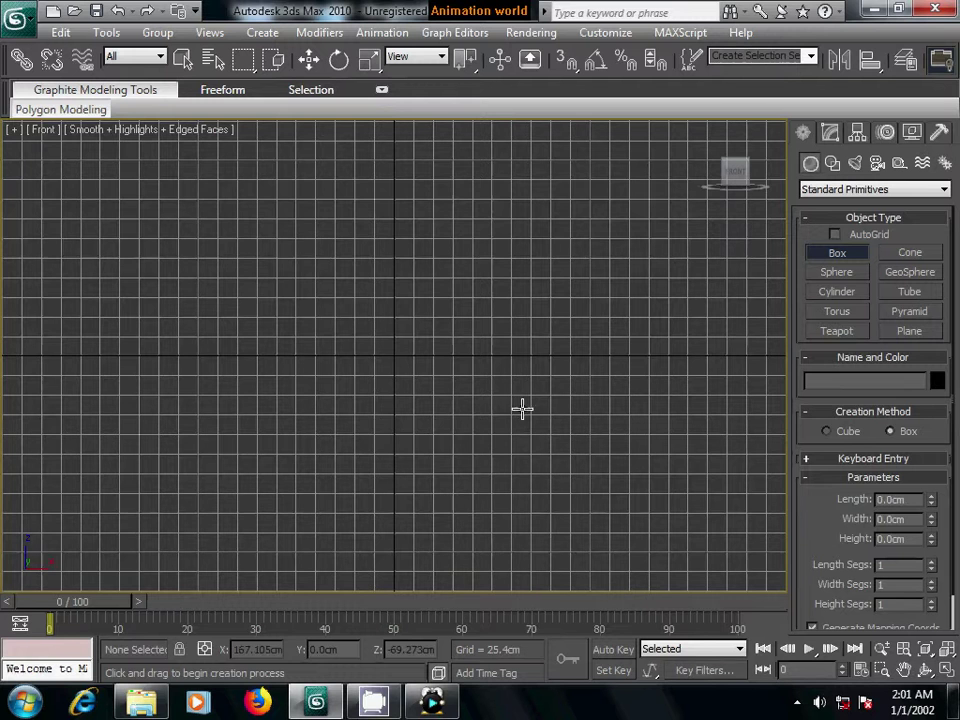
mouse_move(288, 170)
mouse_down()
mouse_move(216, 162)
mouse_move(672, 302)
mouse_up()
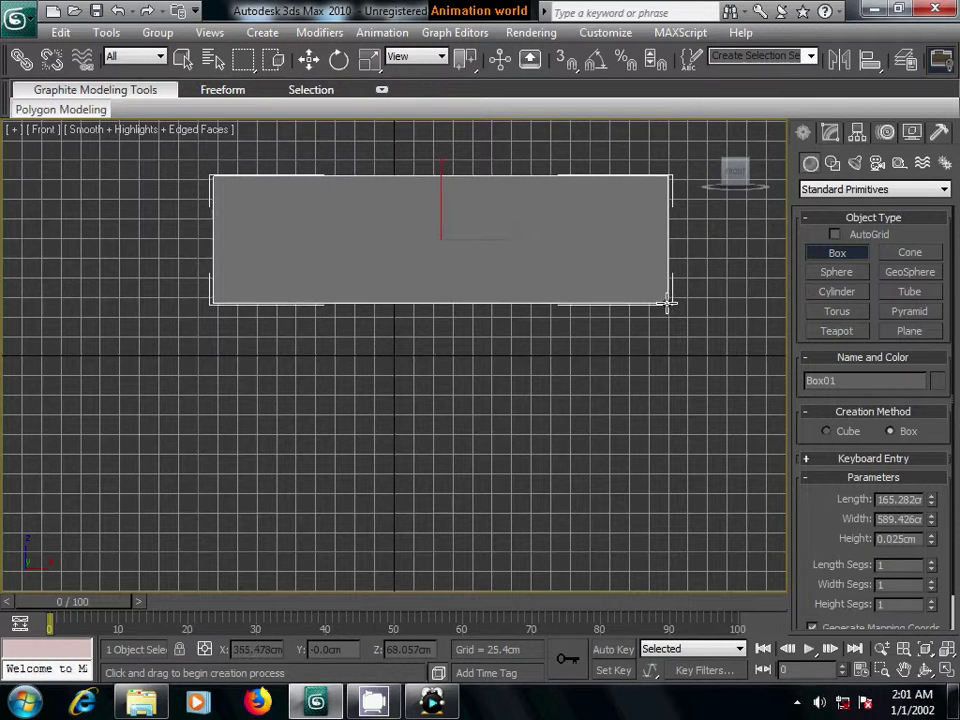
click(654, 296)
key(w)
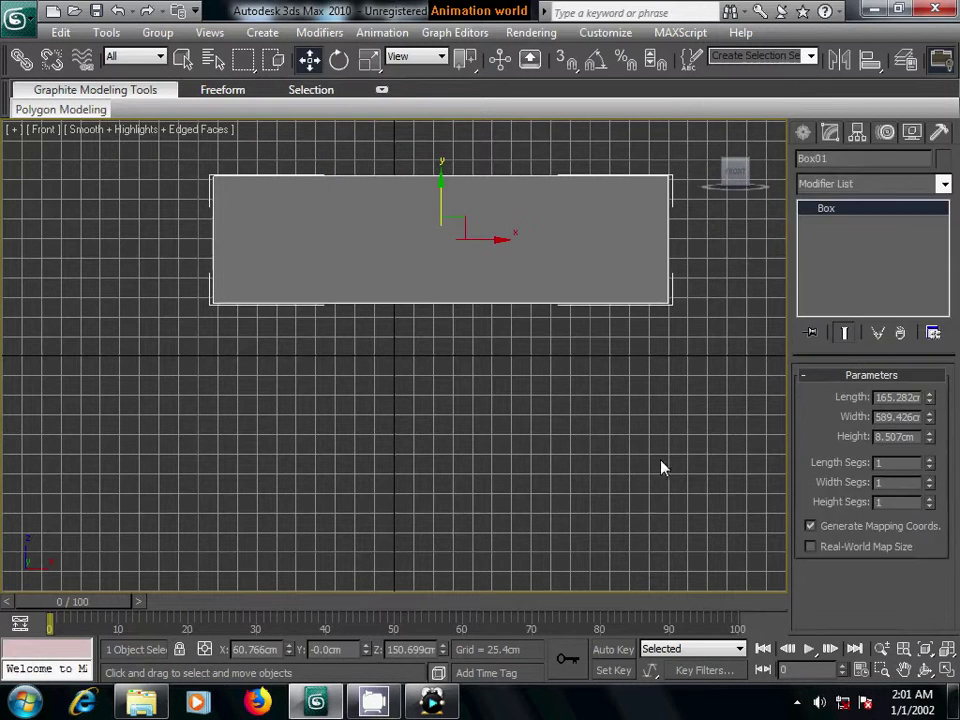
key(p)
mouse_move(473, 443)
alt+middle_down()
mouse_move(465, 418)
mouse_move(585, 443)
mouse_move(480, 350)
mouse_move(438, 396)
alt+middle_up()
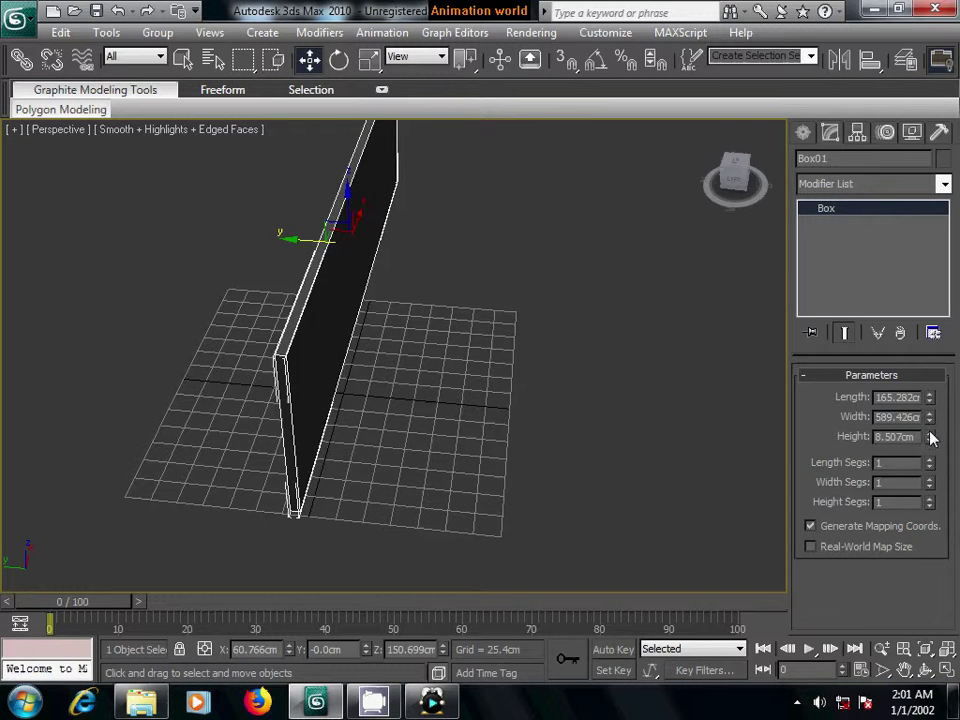
Set the box height to about 12.165 cm with 2 length segments and 7 width segments.
drag(931, 440, 929, 394)
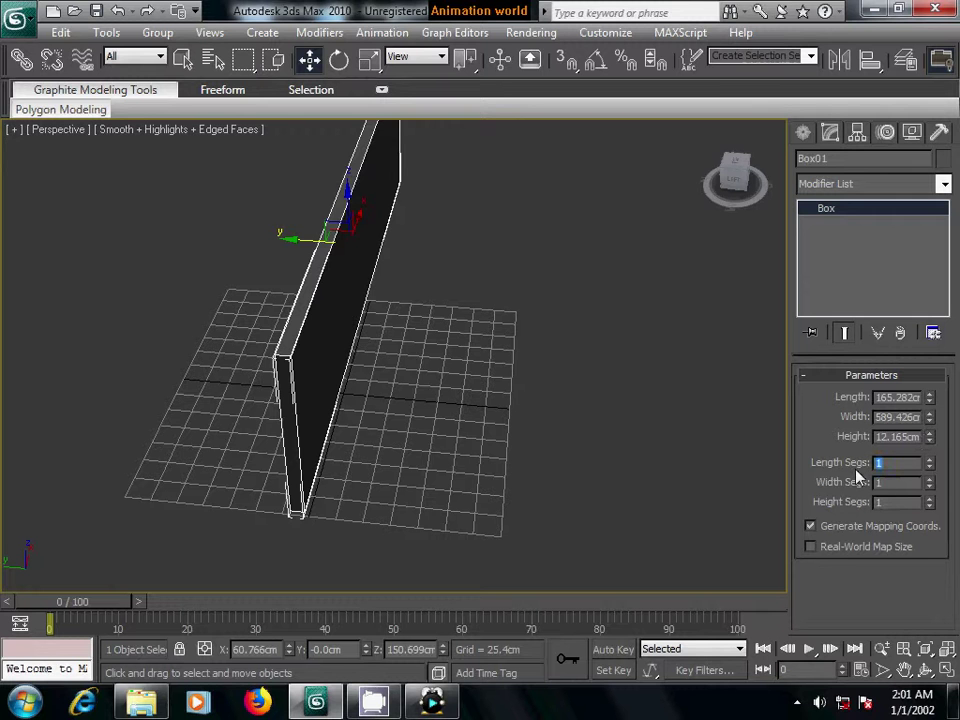
text(2)
key(Tab)
text(7)
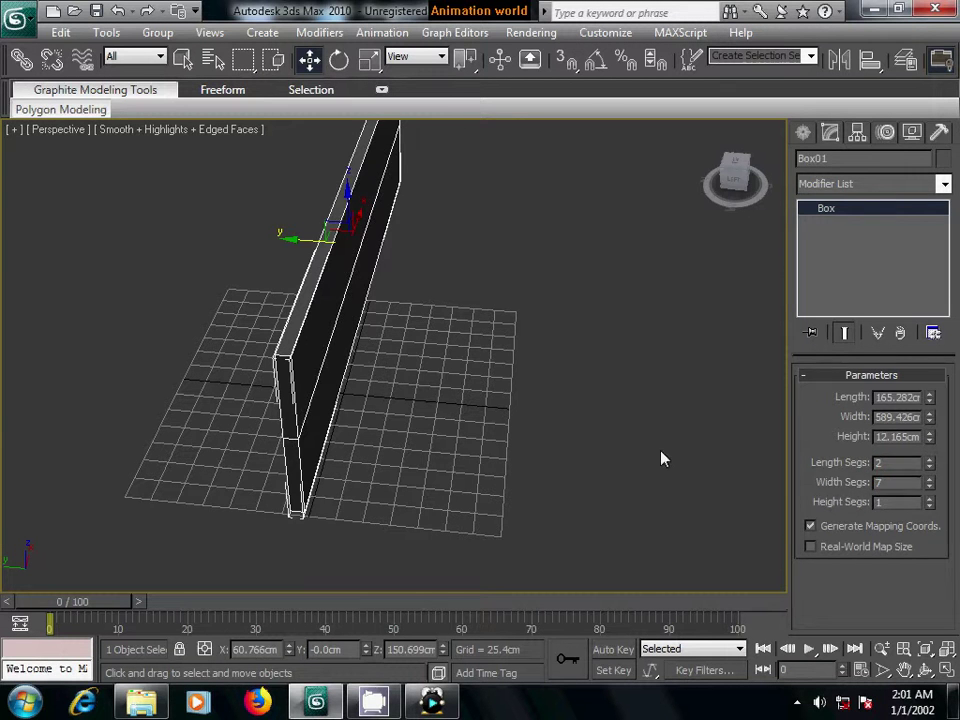
click(615, 447)
mouse_move(441, 418)
alt+middle_down()
mouse_move(384, 418)
mouse_move(289, 285)
alt+middle_up()
Convert the wall box to an Editable Poly.
click(289, 285)
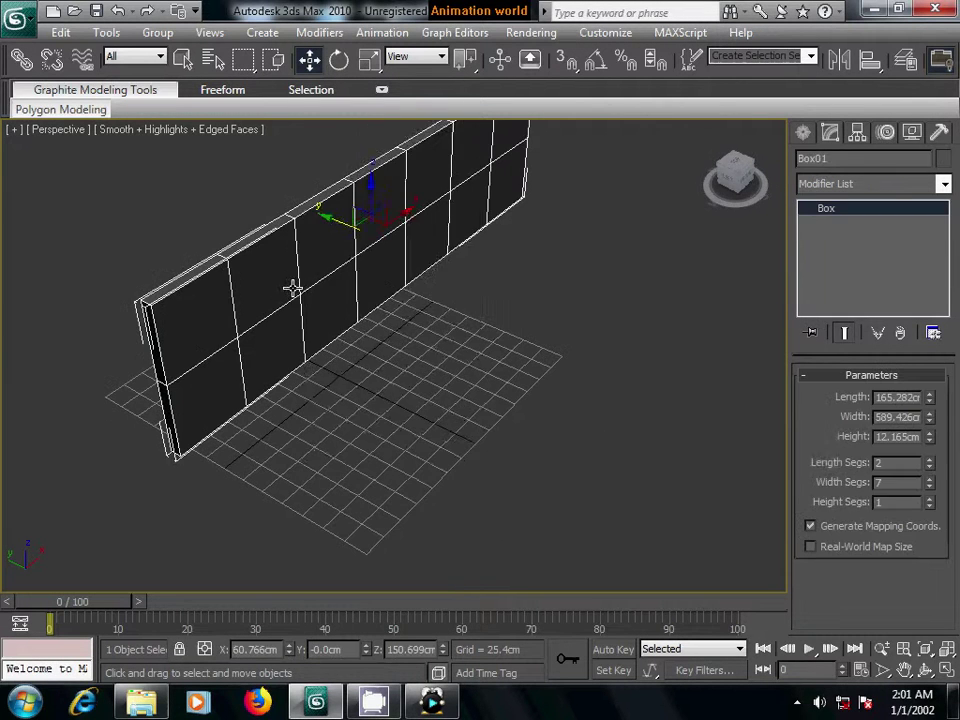
right_click(312, 280)
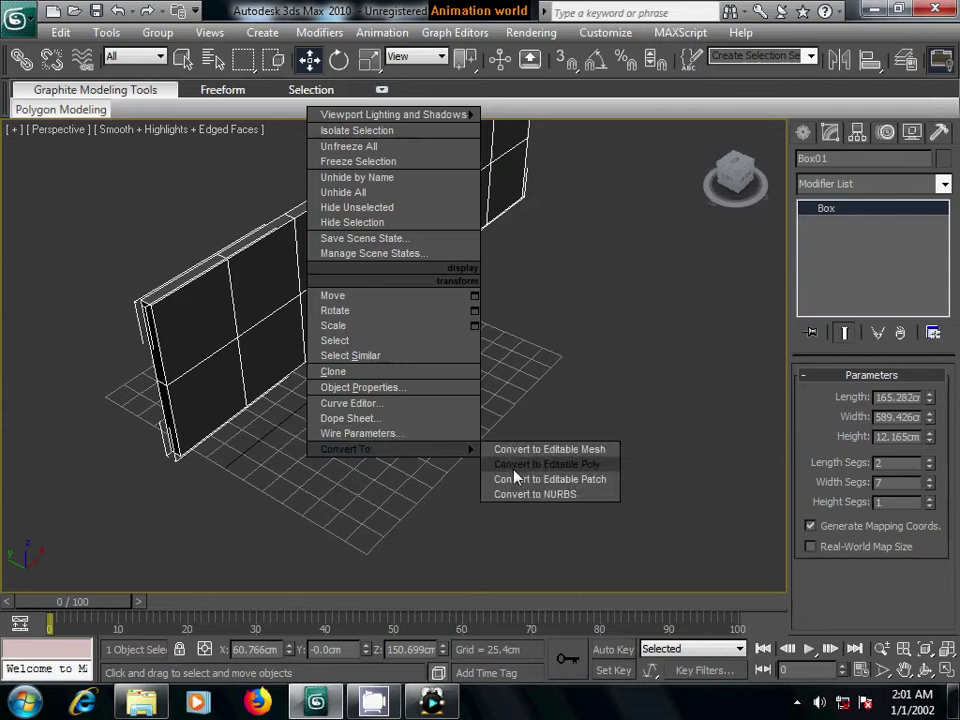
click(528, 404)
alt+middle_drag(430, 314, 407, 392)
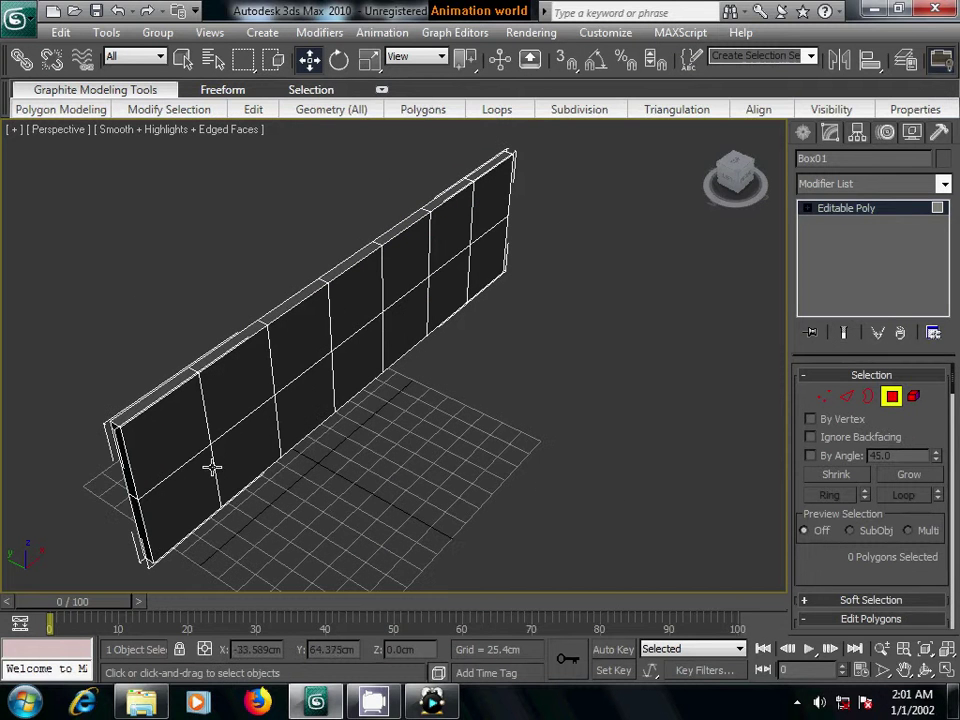
Select the seven top-row polygons of the wall.
click(176, 428)
ctrl+click(246, 387)
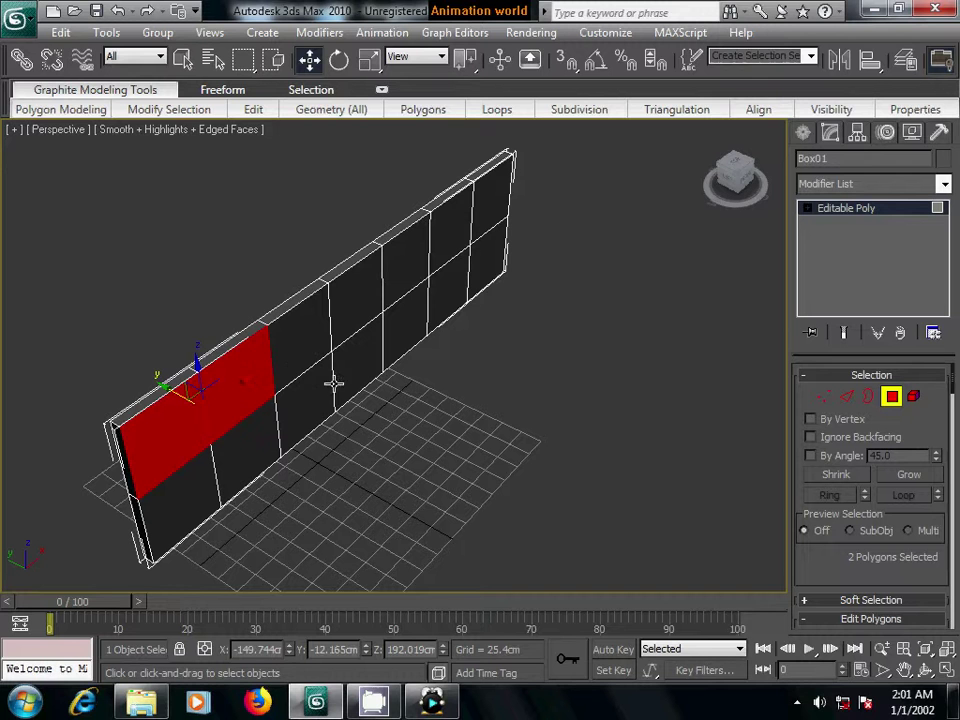
ctrl+click(330, 333)
ctrl+click(401, 276)
ctrl+click(454, 257)
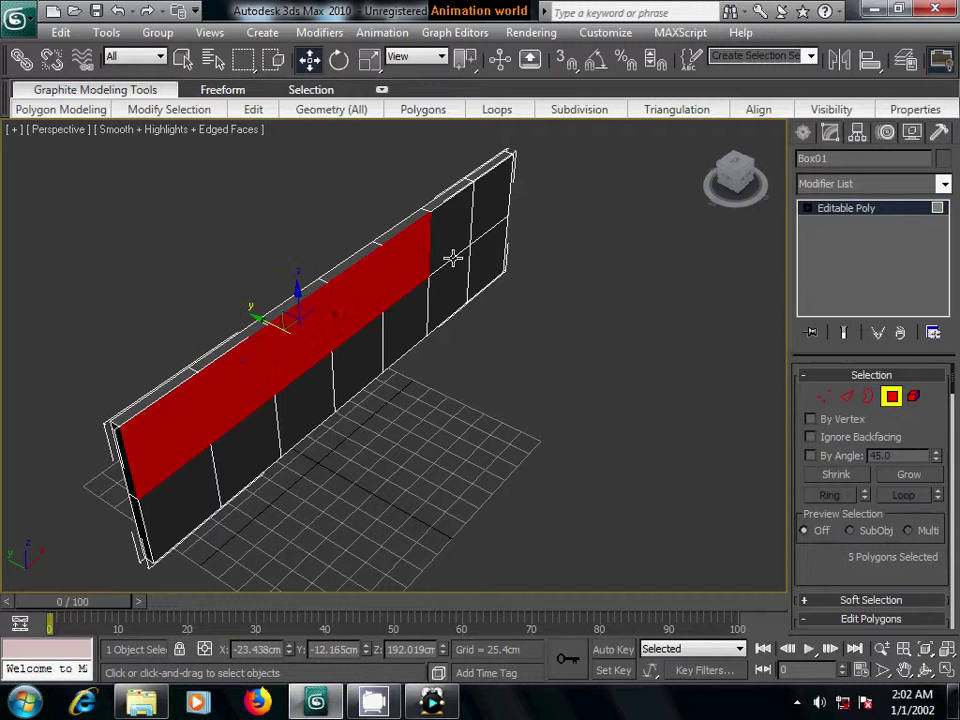
ctrl+click(478, 217)
ctrl+click(486, 210)
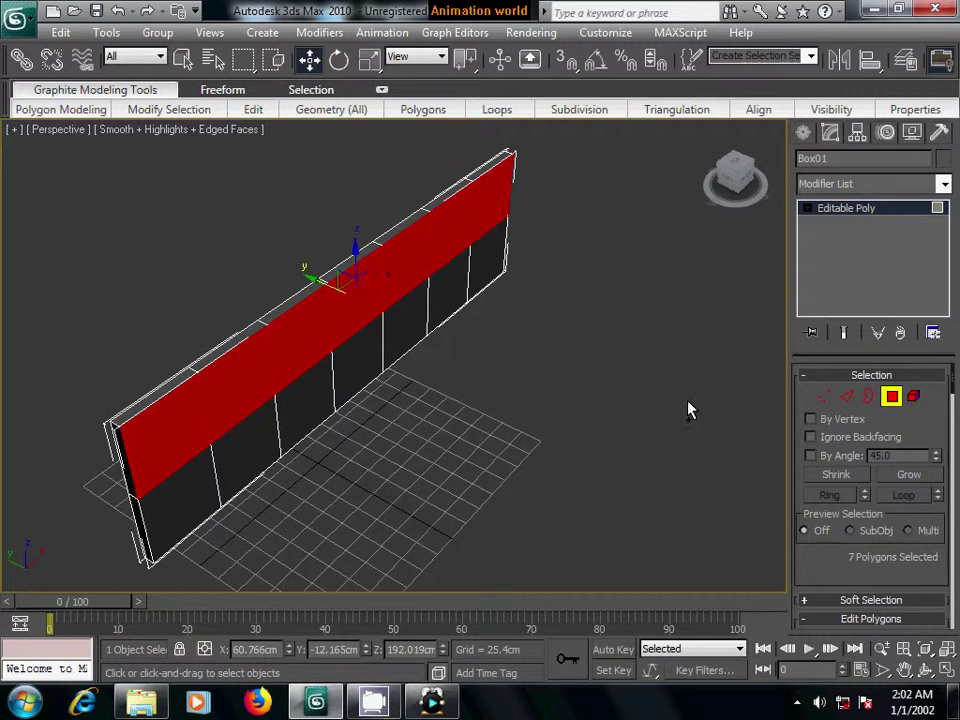
Shift the selected top-row polygons along the wall's depth, then deselect them.
scroll(826, 563, down, 3)
click(864, 540)
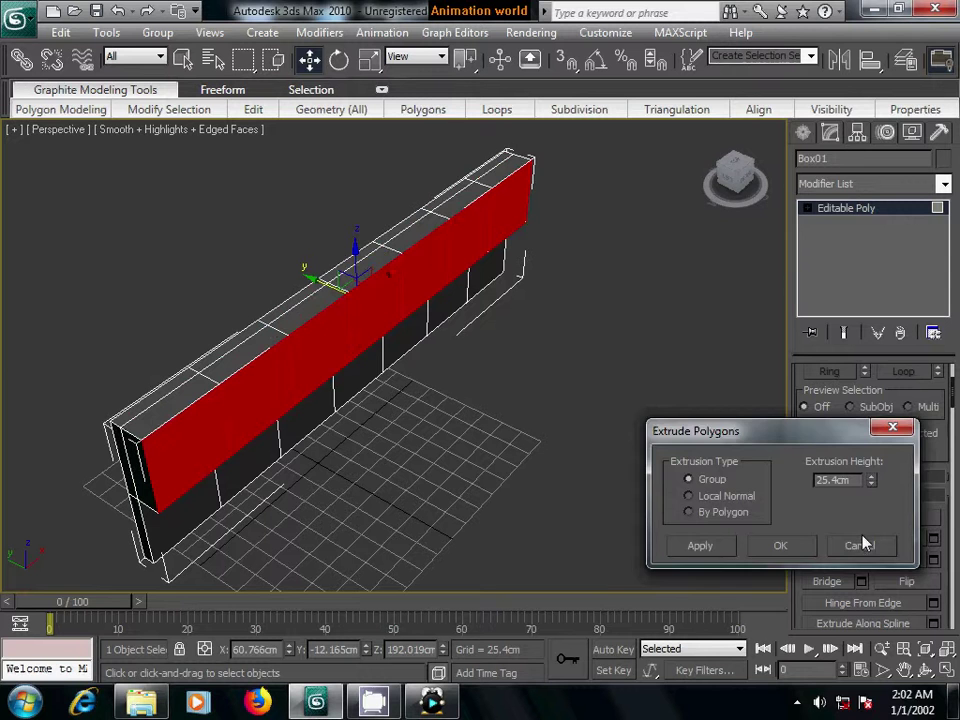
click(810, 546)
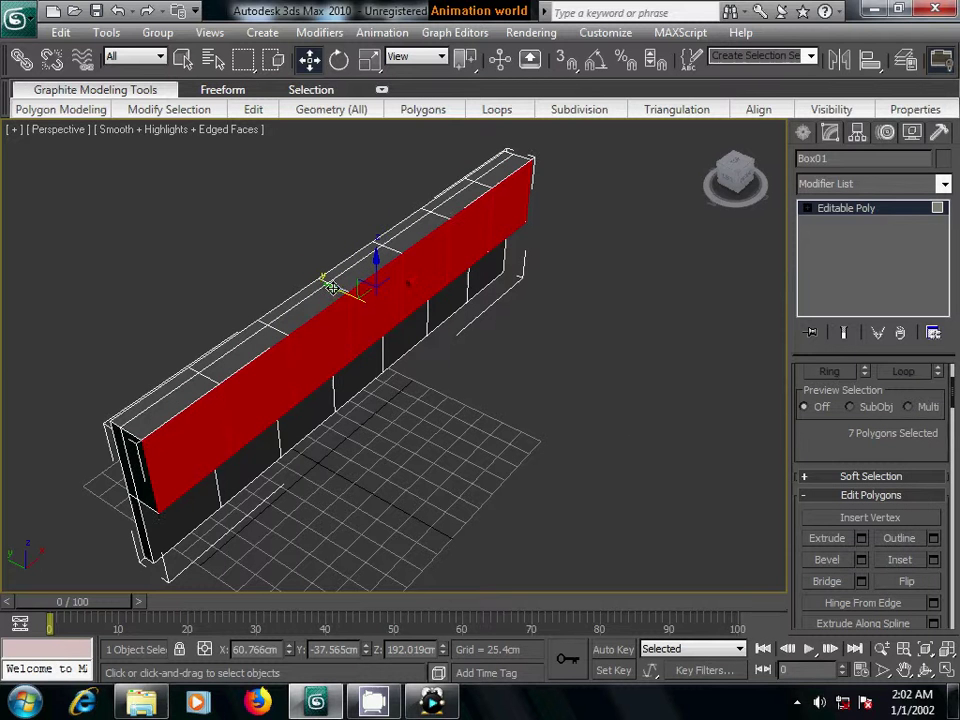
drag(331, 287, 318, 281)
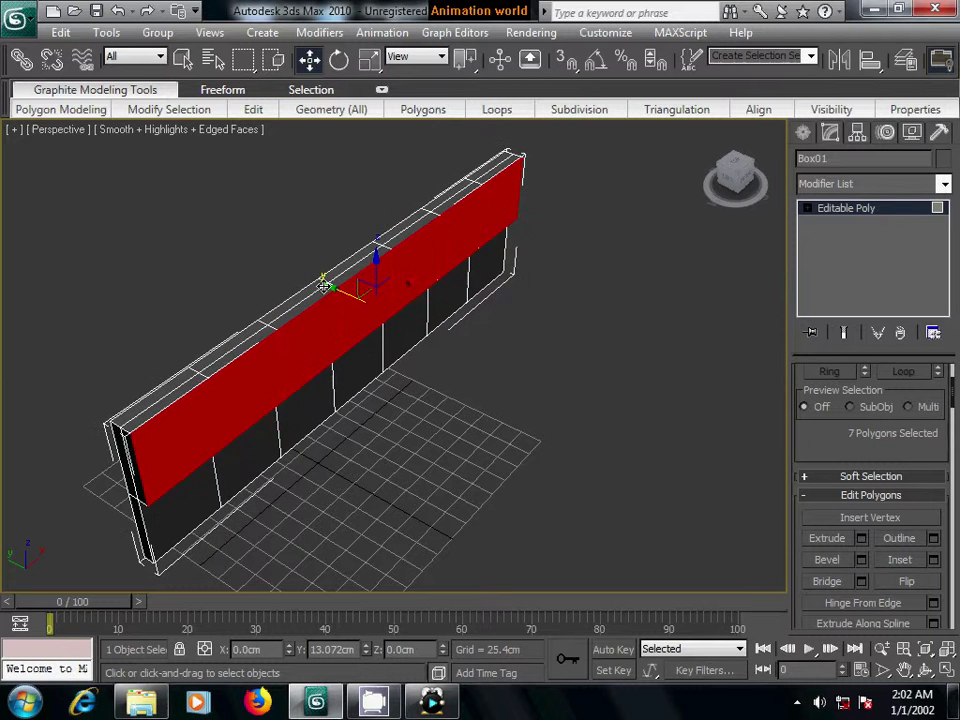
click(463, 437)
mouse_move(489, 439)
alt+middle_down()
mouse_move(416, 411)
mouse_move(371, 343)
mouse_move(533, 455)
alt+middle_up()
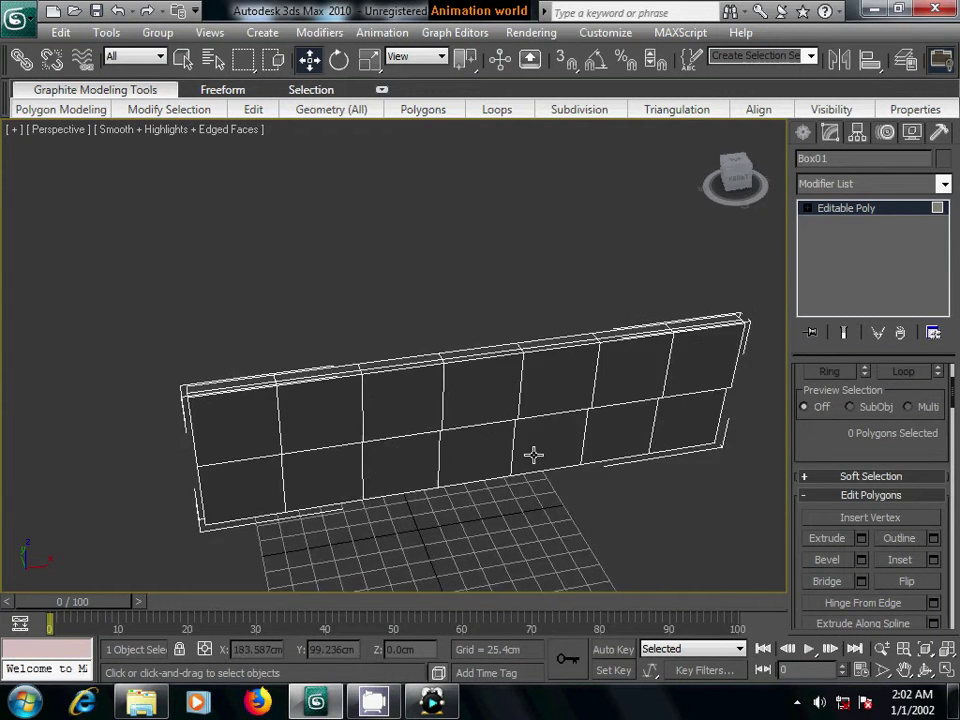
At Edge level, select the horizontal edges across every wall panel.
click(807, 208)
click(838, 239)
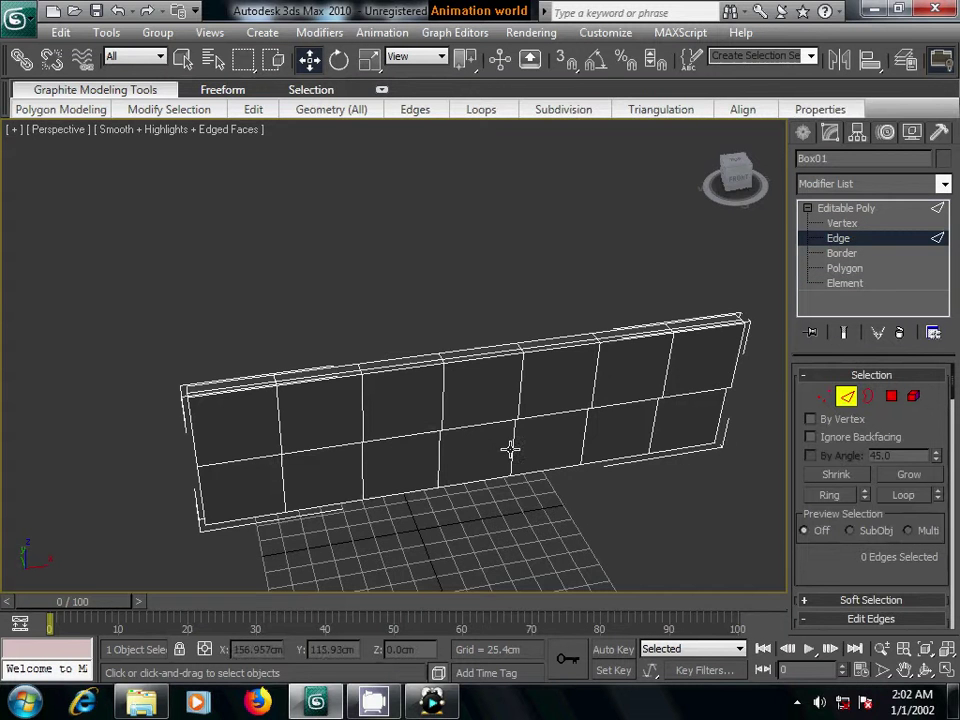
mouse_move(409, 482)
alt+middle_down()
mouse_move(375, 437)
mouse_move(222, 348)
alt+middle_up()
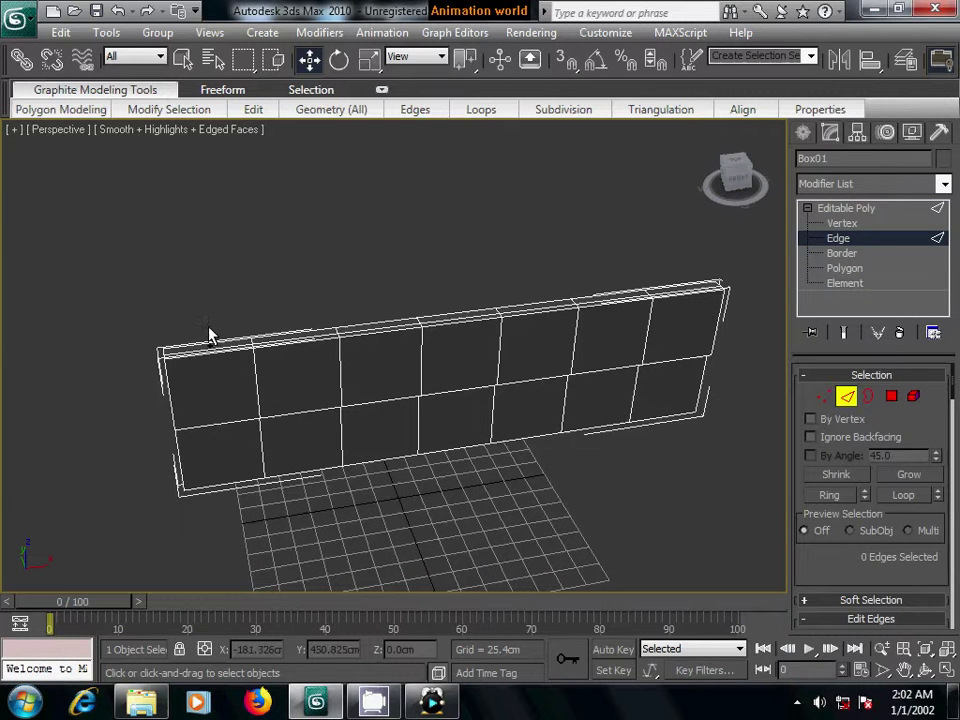
drag(210, 334, 242, 499)
mouse_move(289, 297)
mouse_down()
mouse_move(316, 420)
mouse_move(317, 506)
mouse_up()
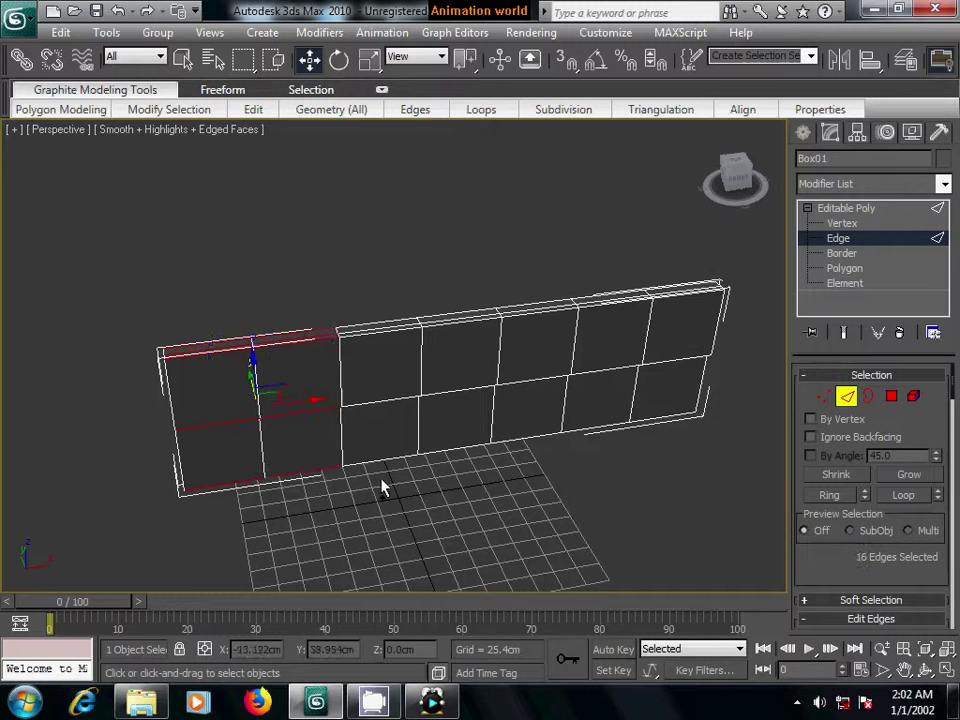
mouse_move(385, 490)
ctrl+mouse_down()
mouse_move(461, 339)
mouse_move(467, 484)
ctrl+mouse_up()
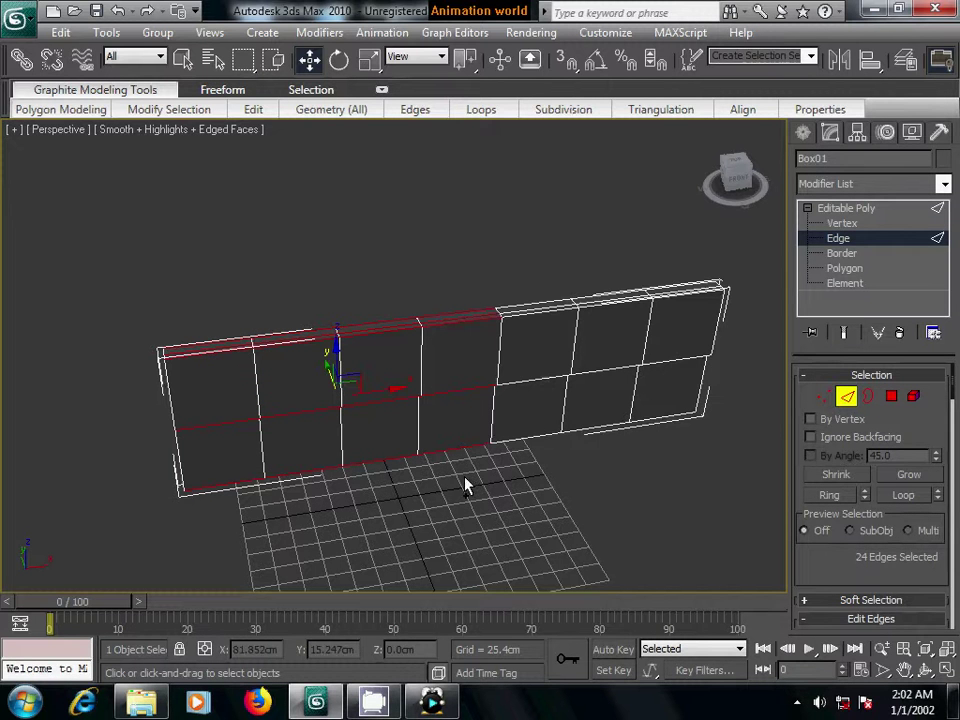
ctrl+drag(540, 300, 546, 454)
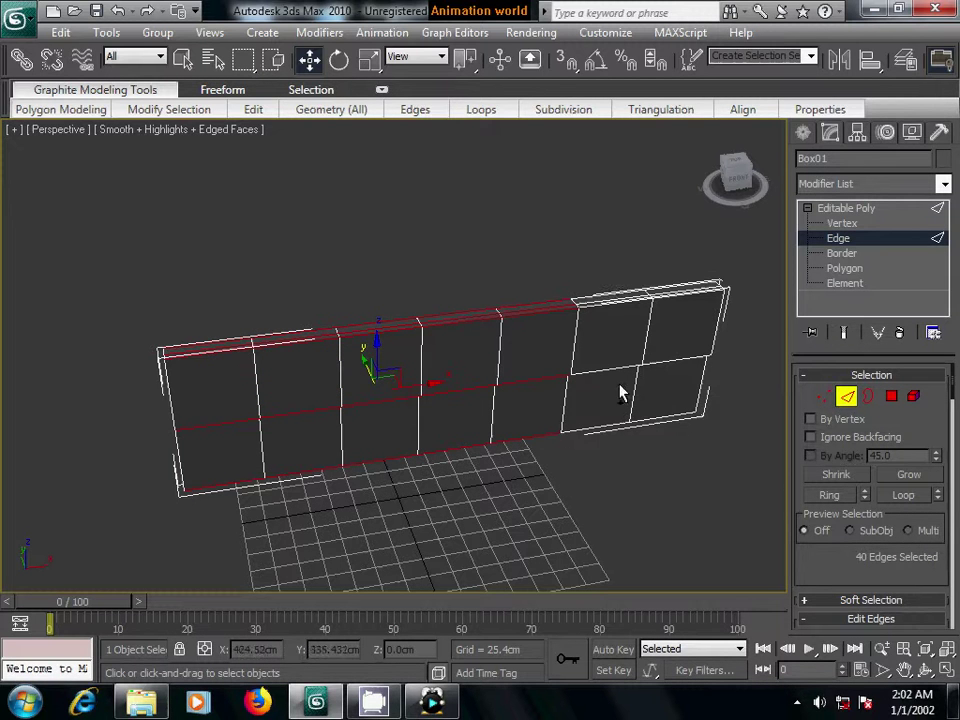
mouse_move(621, 446)
ctrl+mouse_down()
mouse_move(686, 274)
mouse_move(677, 450)
ctrl+mouse_up()
Connect the selected edges to add a vertical edge through each panel.
scroll(836, 571, down, 5)
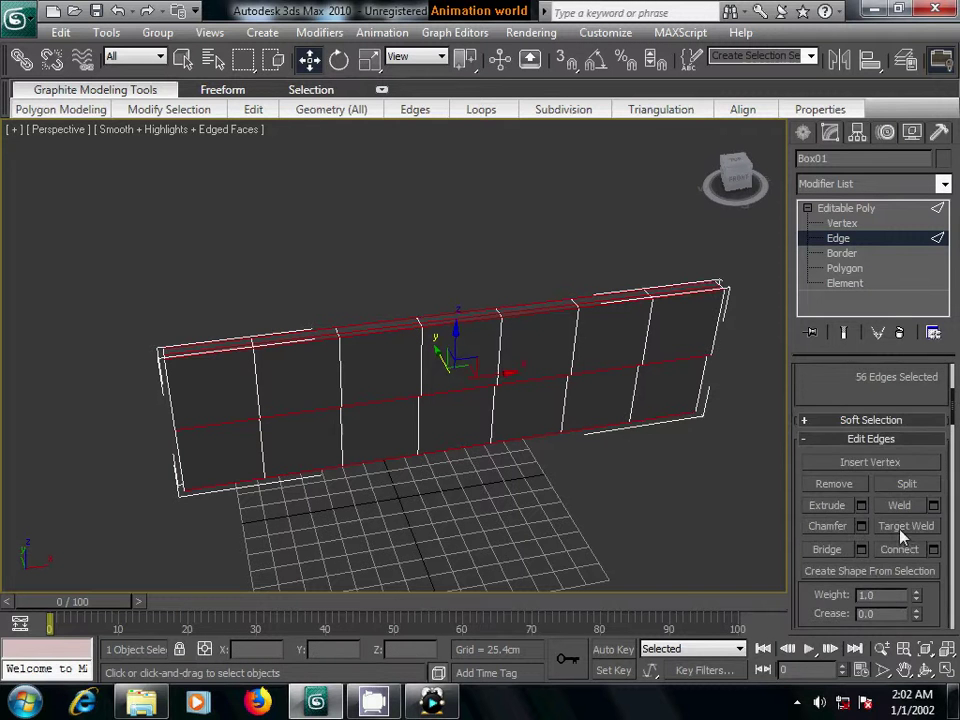
click(929, 549)
click(779, 564)
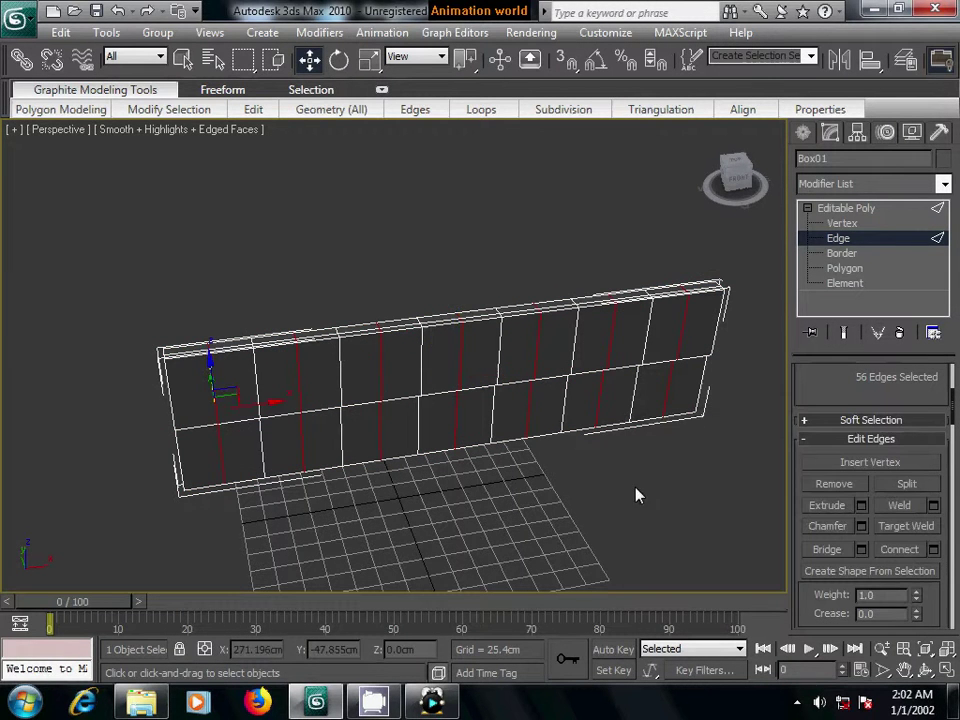
click(751, 428)
Select the new vertical edges along the wall.
click(213, 393)
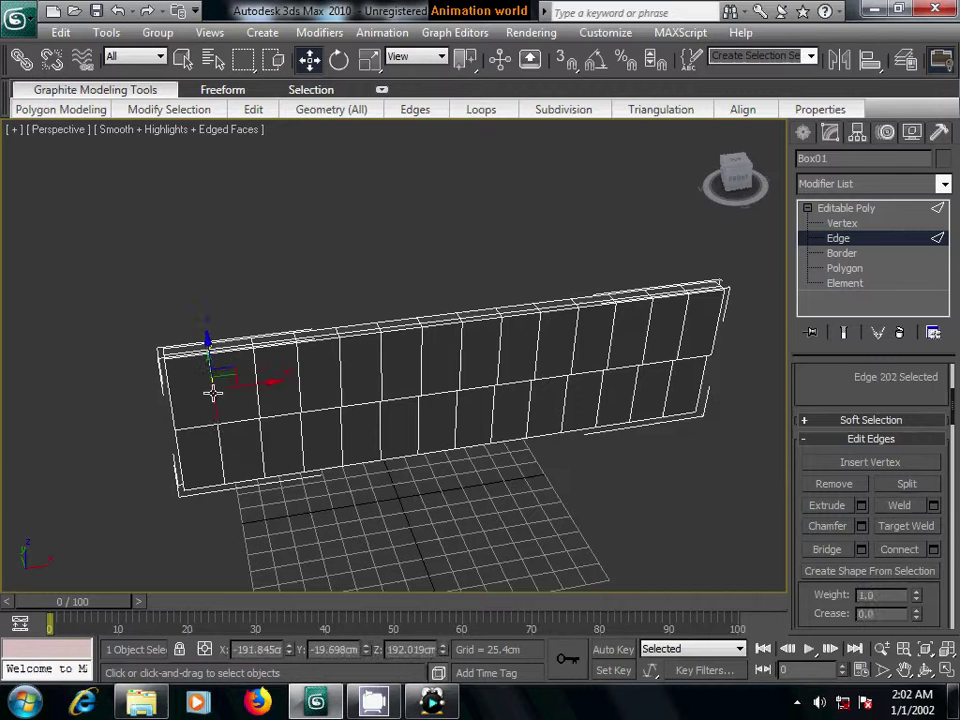
ctrl+click(296, 390)
click(379, 379)
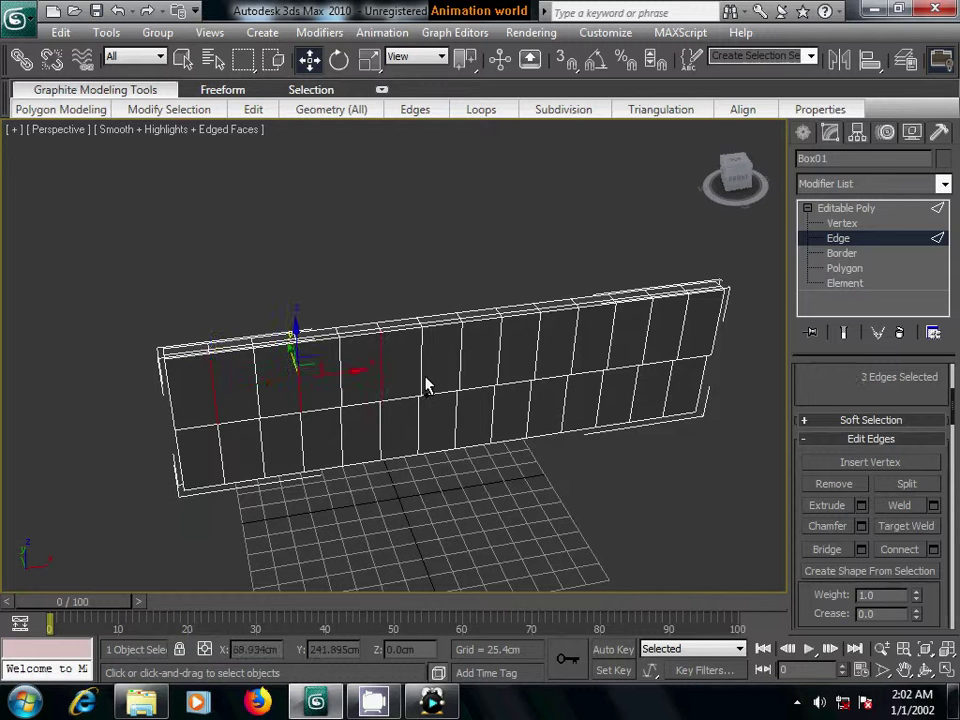
ctrl+click(534, 349)
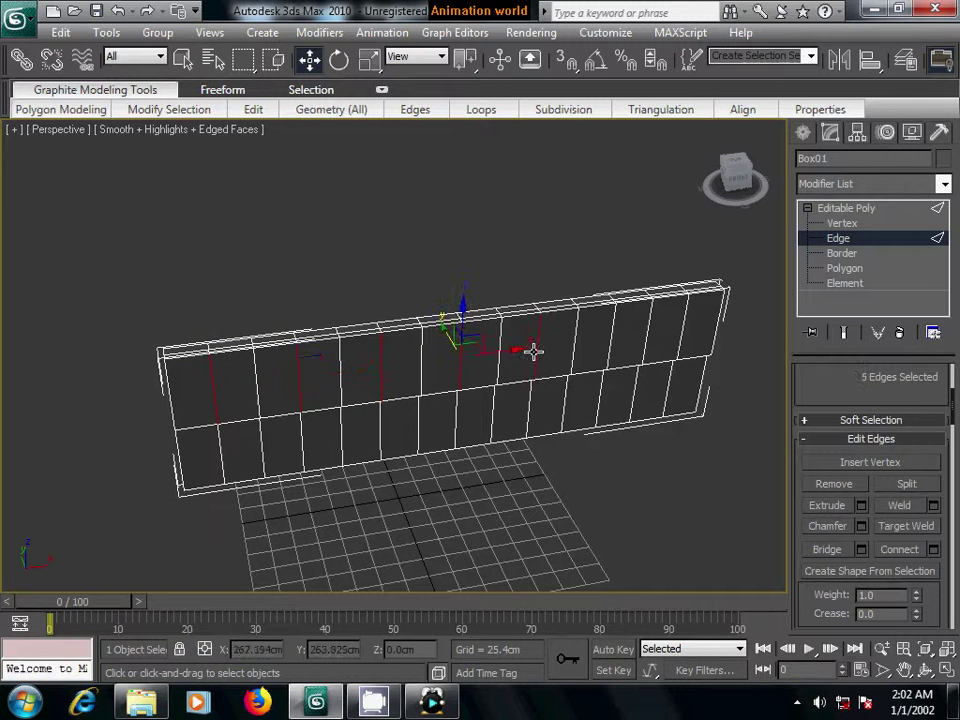
ctrl+click(609, 346)
ctrl+click(679, 340)
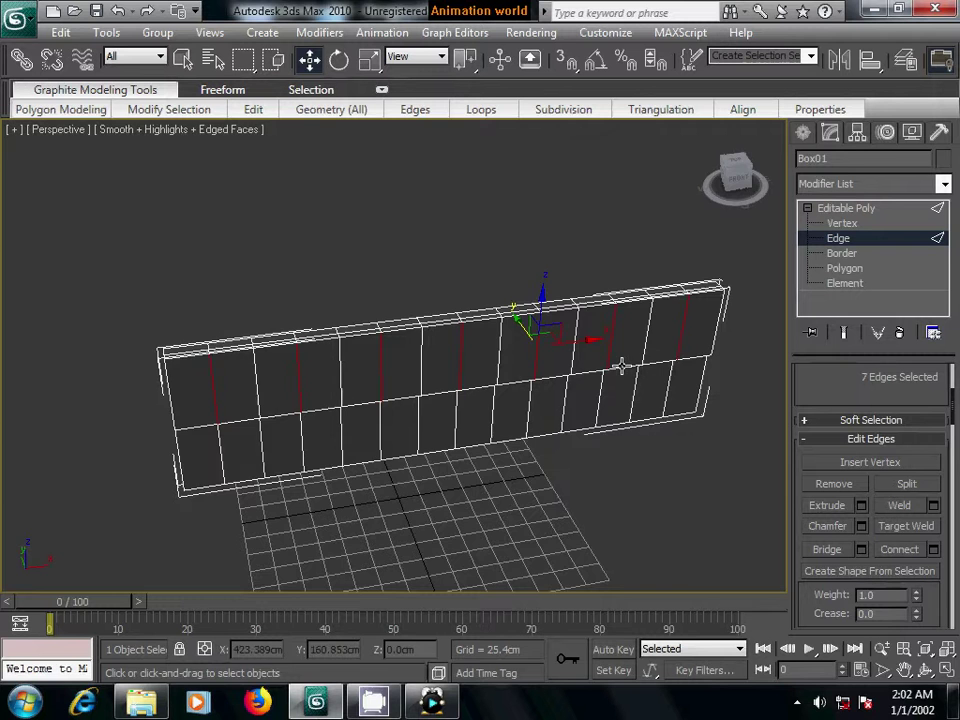
In a wireframe Top view, pull the seven selected edges down into a zigzag.
key(t)
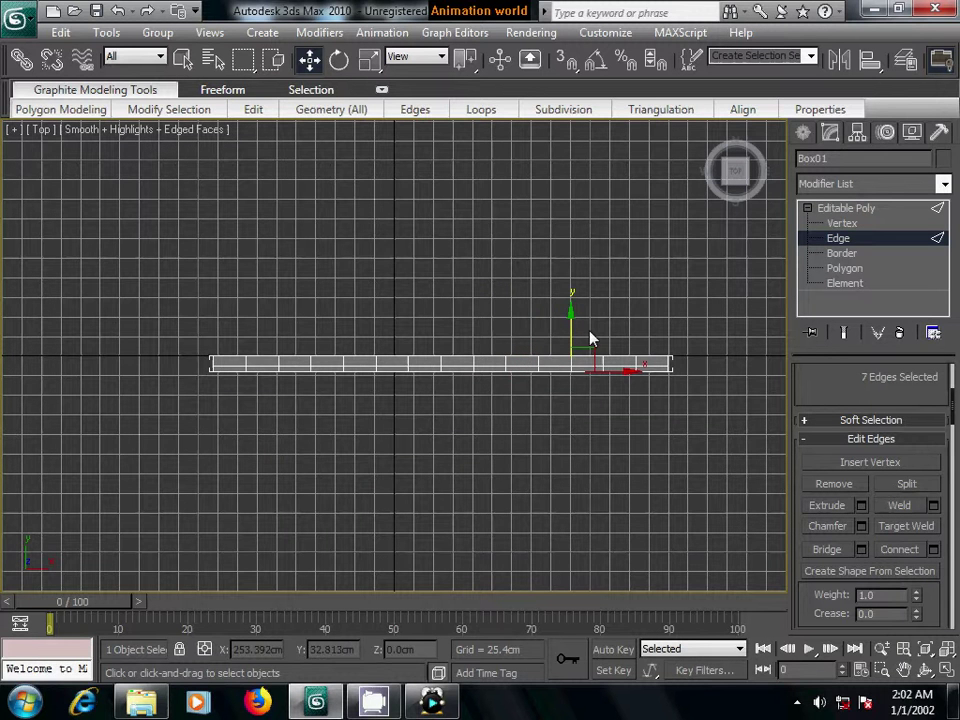
key(F3)
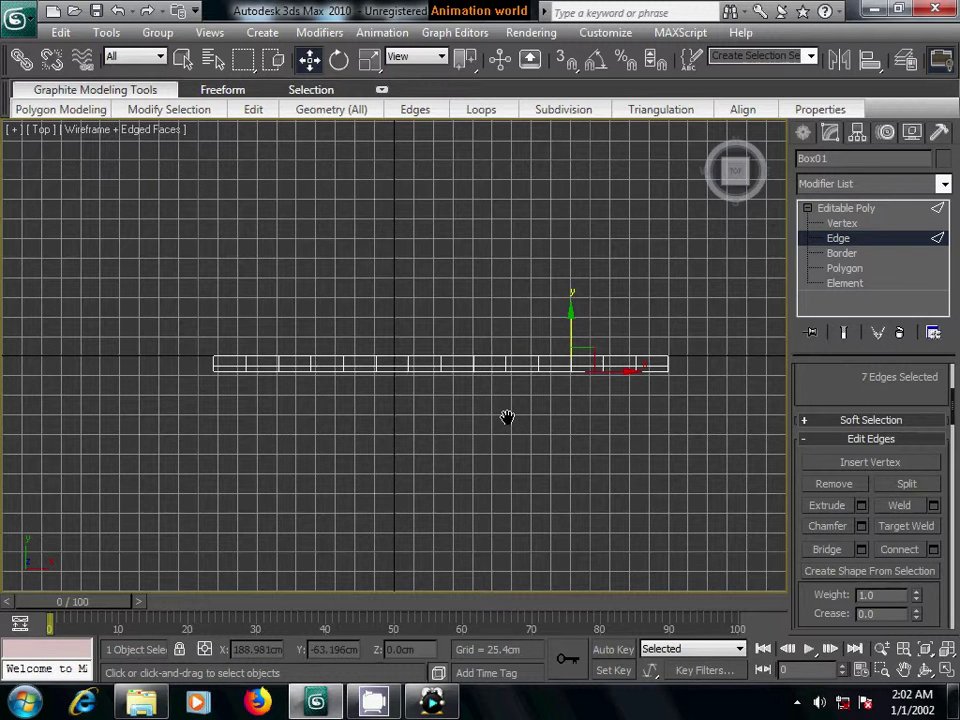
middle_drag(507, 417, 469, 431)
scroll(469, 431, up, 1)
scroll(469, 431, up, 1)
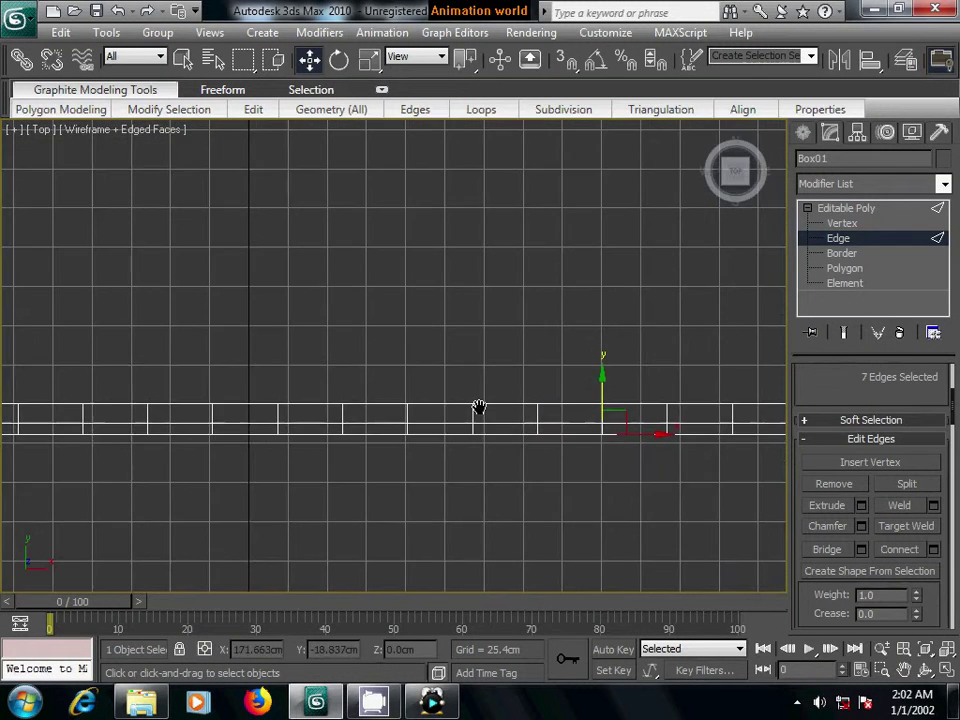
scroll(478, 407, up, 1)
drag(566, 349, 593, 427)
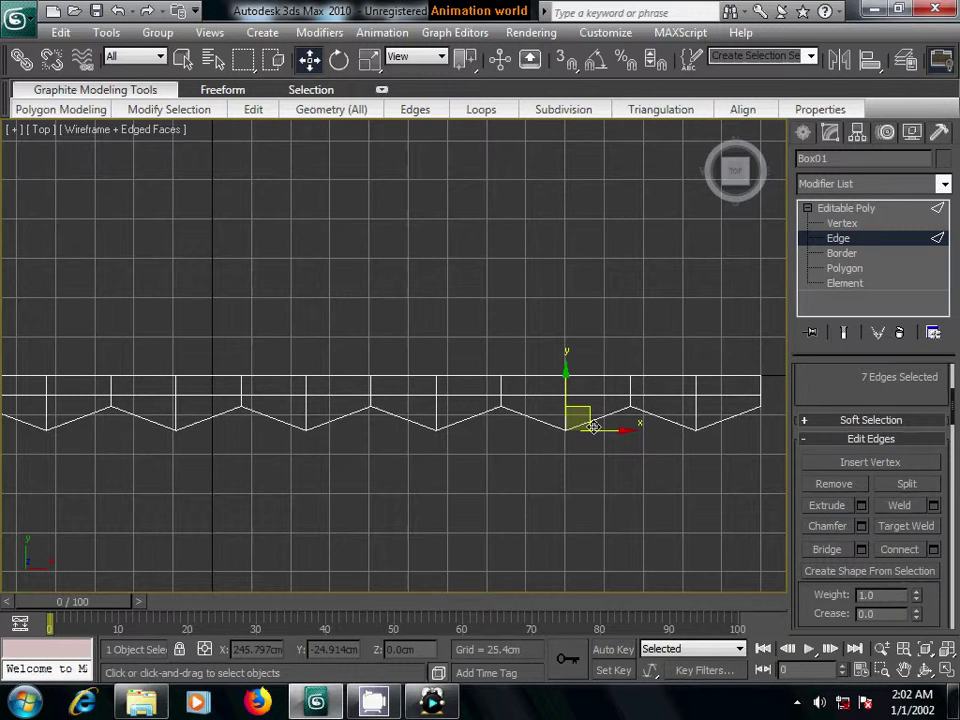
Return to a shaded Perspective view and inspect the zigzag wall from below.
key(p)
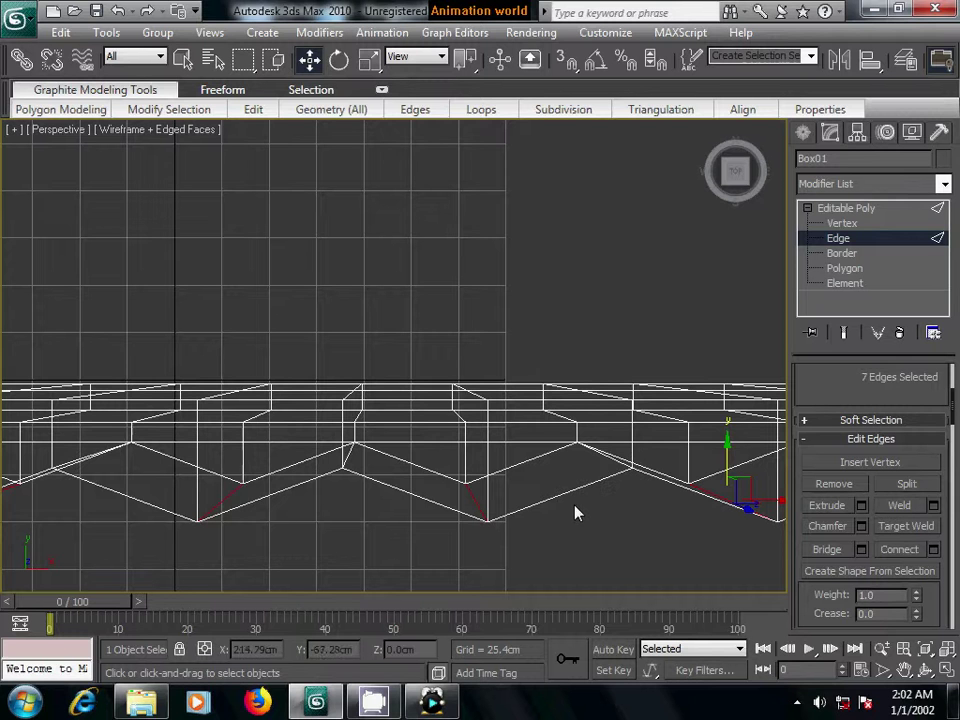
mouse_move(559, 523)
alt+middle_down()
mouse_move(531, 424)
mouse_move(515, 497)
alt+middle_up()
scroll(515, 497, down, 3)
scroll(515, 497, down, 3)
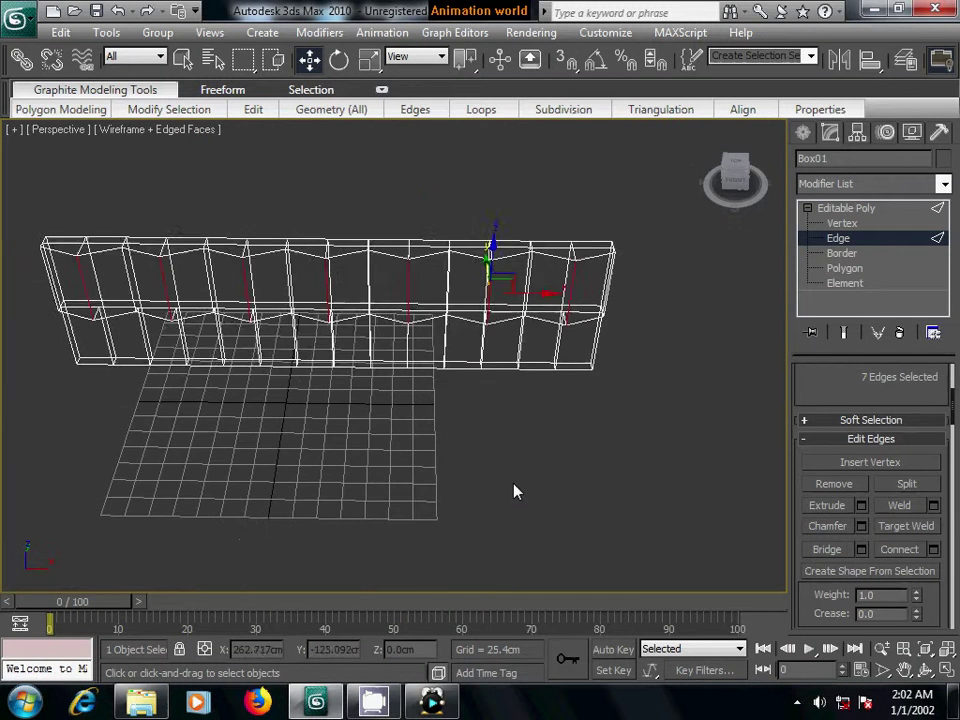
key(F3)
mouse_move(321, 506)
alt+middle_down()
mouse_move(396, 456)
mouse_move(371, 463)
mouse_move(386, 482)
mouse_move(336, 484)
alt+middle_up()
scroll(388, 482, up, 3)
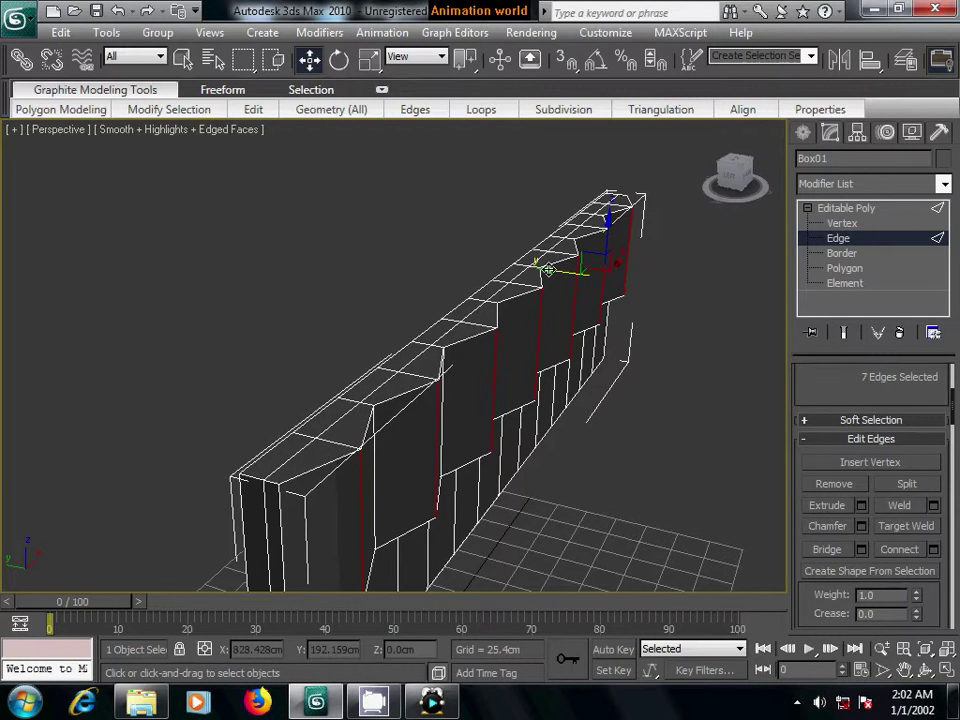
Extend the selected fold edges into full edge loops.
drag(546, 268, 552, 270)
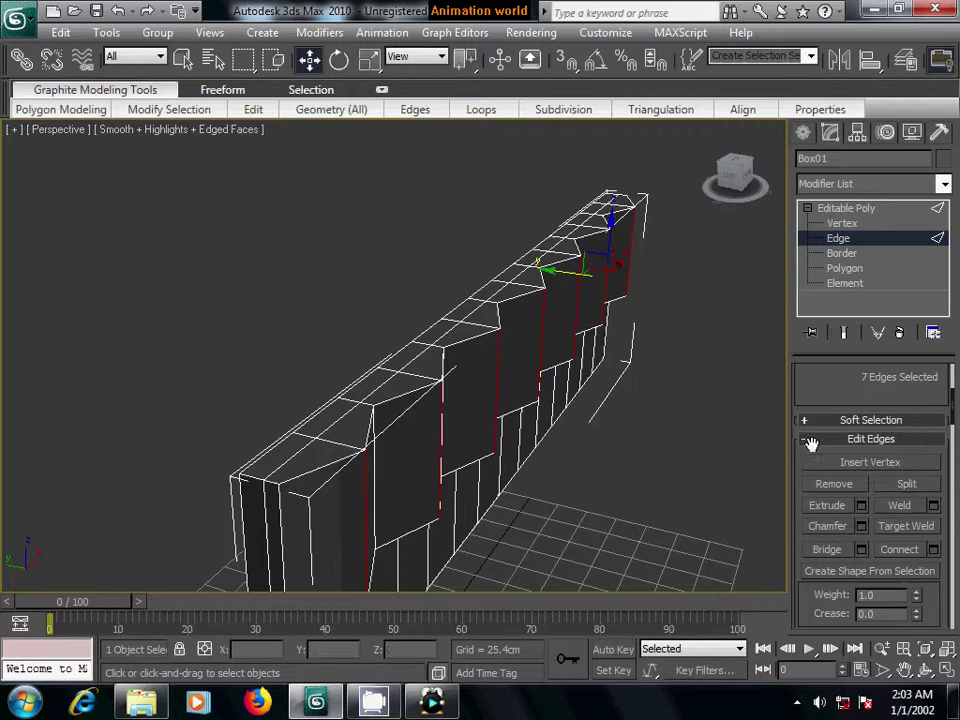
drag(811, 443, 815, 398)
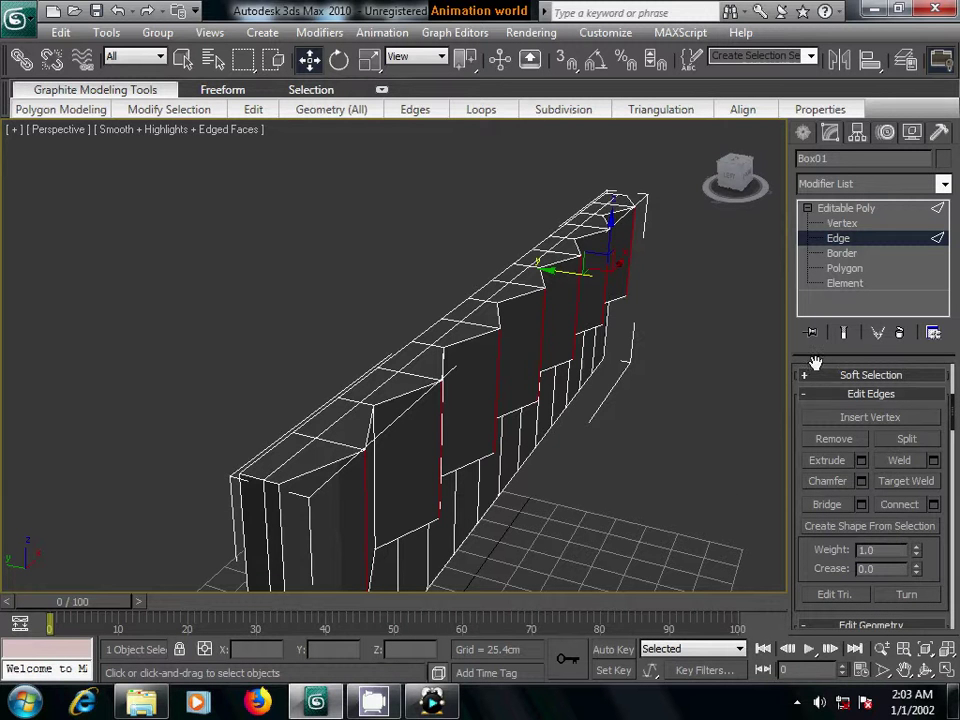
drag(814, 364, 831, 463)
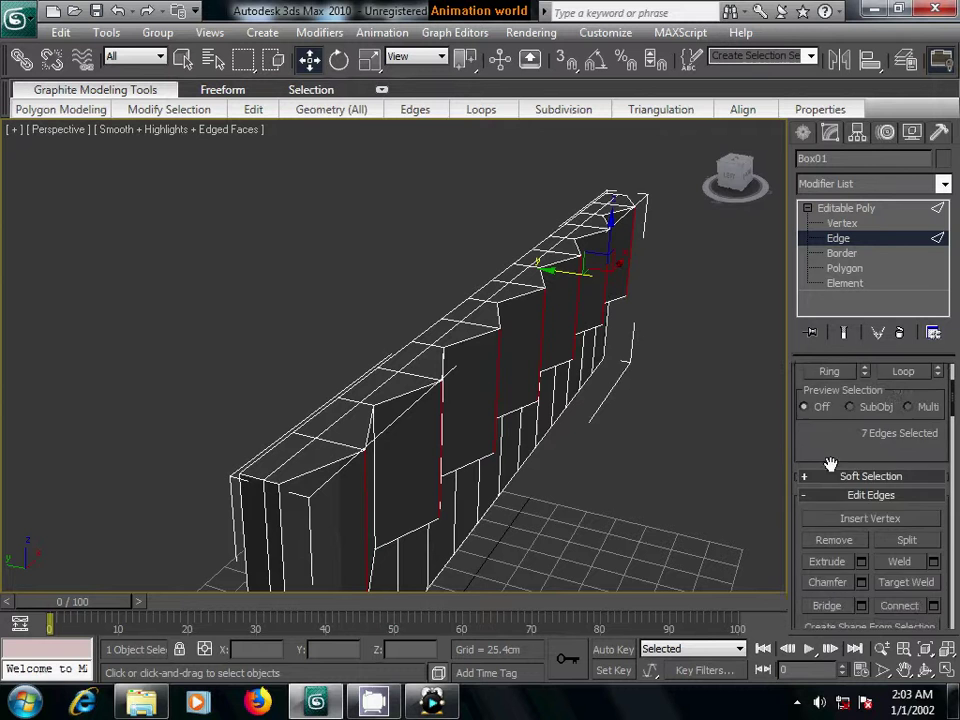
scroll(896, 428, up, 1)
click(902, 414)
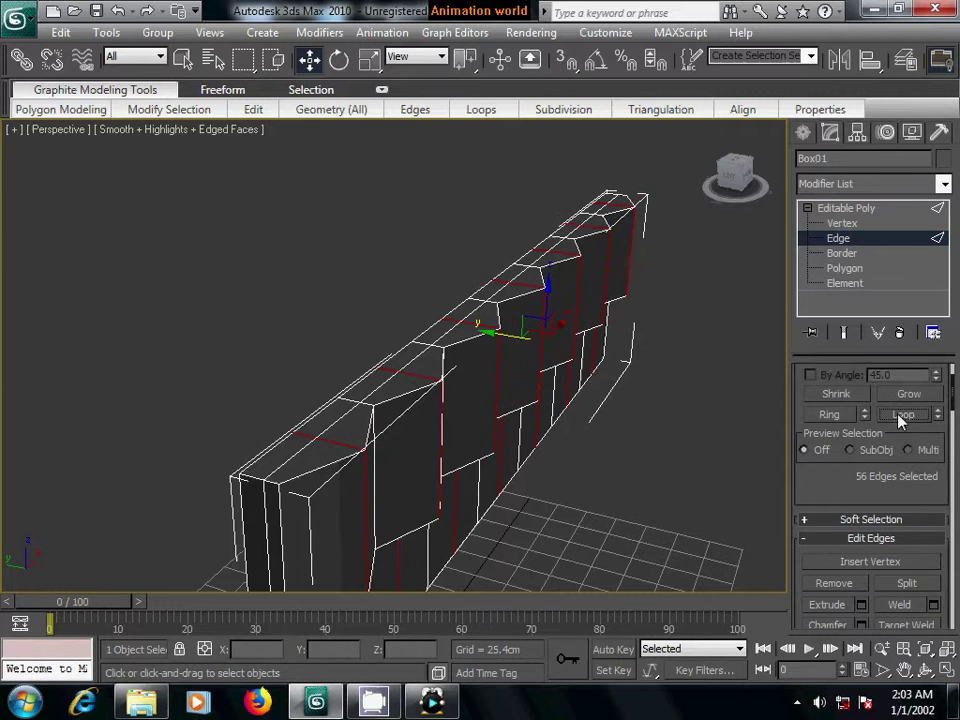
Chamfer the edge loops by about 20.263 cm with 2 segments.
scroll(840, 450, down, 3)
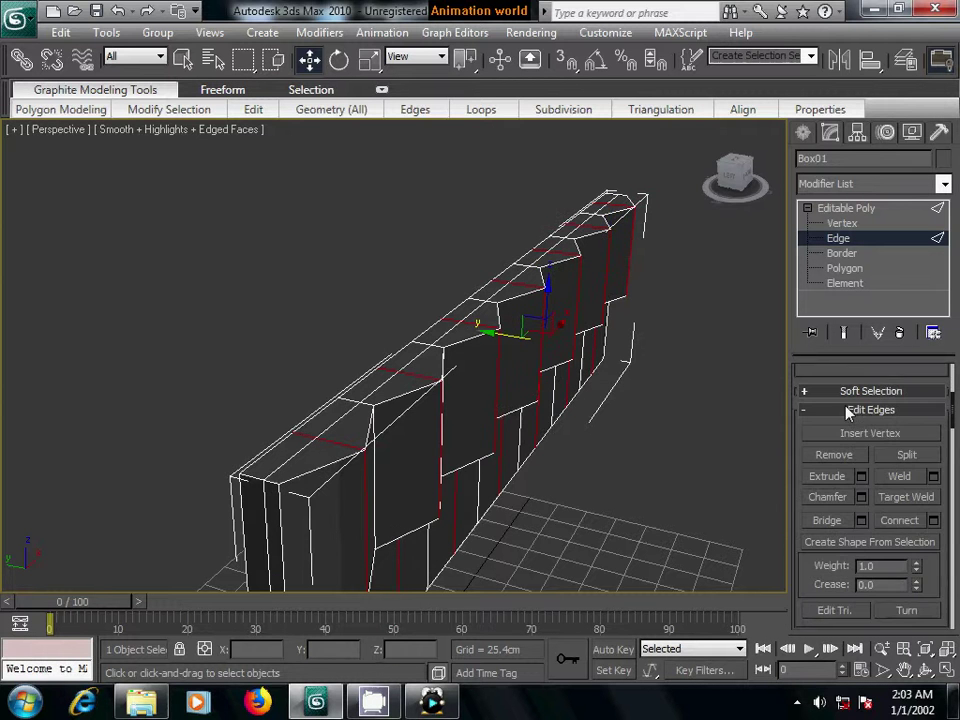
click(861, 497)
click(822, 477)
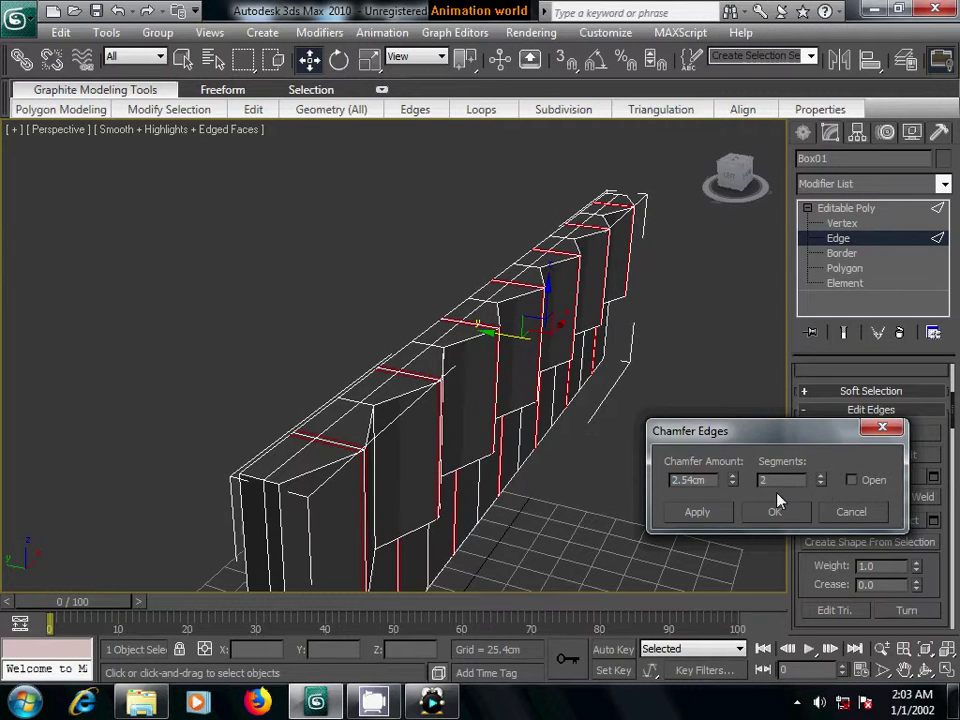
drag(731, 480, 726, 299)
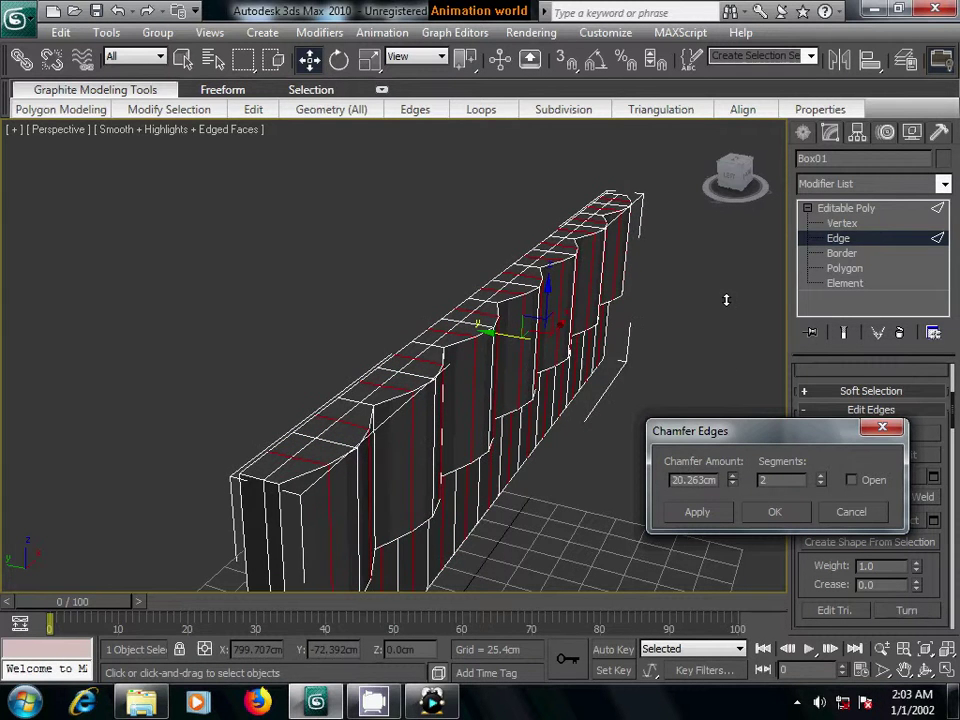
click(768, 512)
Connect the upper row's vertical edges with a single-segment horizontal edge loop.
middle_drag(748, 544, 560, 515)
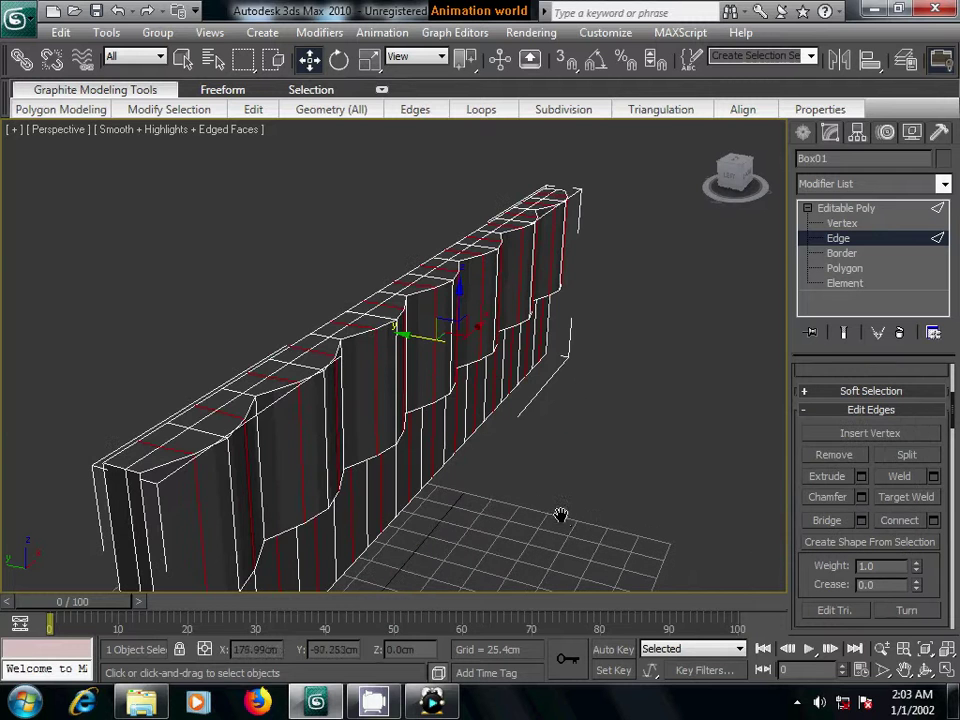
scroll(560, 515, down, 3)
mouse_move(463, 437)
alt+middle_down()
mouse_move(385, 480)
mouse_move(291, 433)
mouse_move(441, 467)
mouse_move(521, 514)
mouse_move(510, 476)
mouse_move(540, 484)
alt+middle_up()
scroll(471, 490, up, 2)
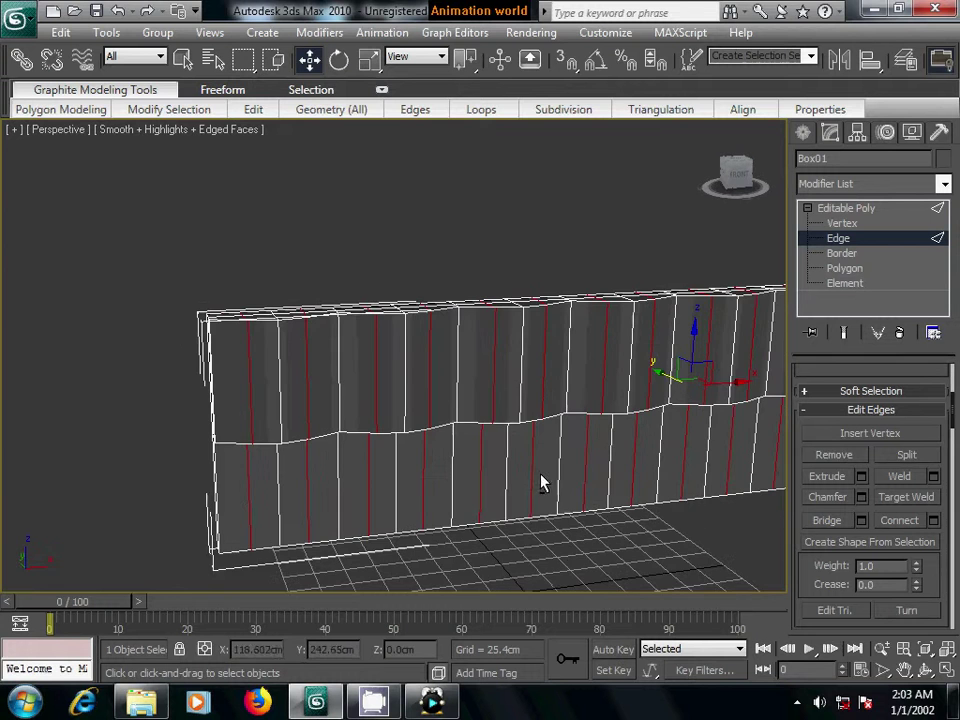
click(570, 581)
mouse_move(570, 581)
alt+middle_down()
mouse_move(478, 426)
mouse_move(422, 443)
alt+middle_up()
scroll(455, 418, down, 2)
drag(132, 314, 724, 349)
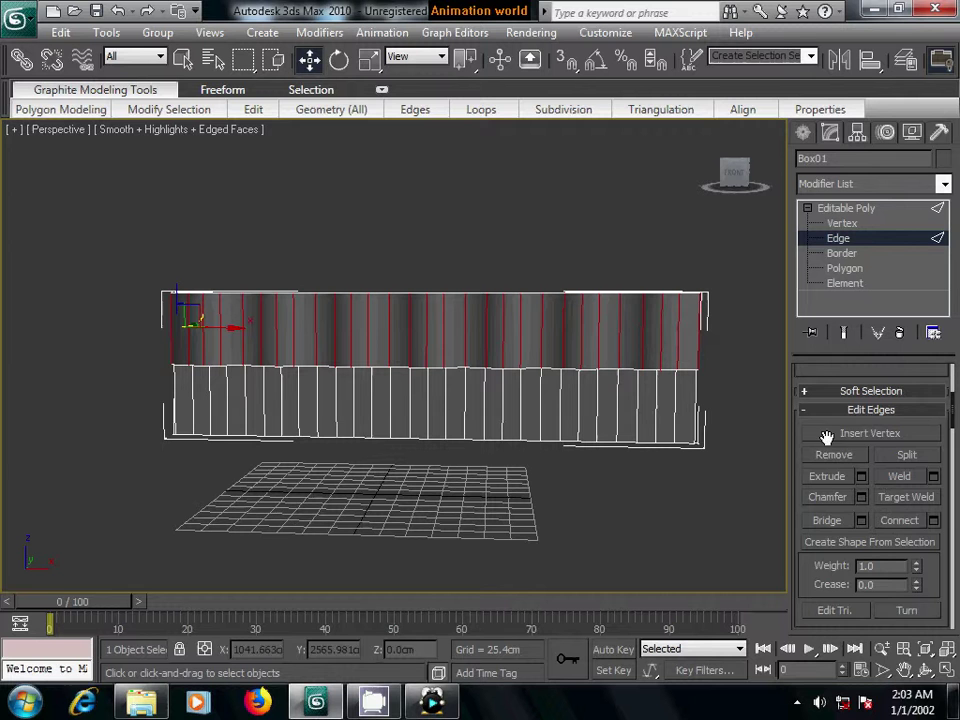
click(933, 521)
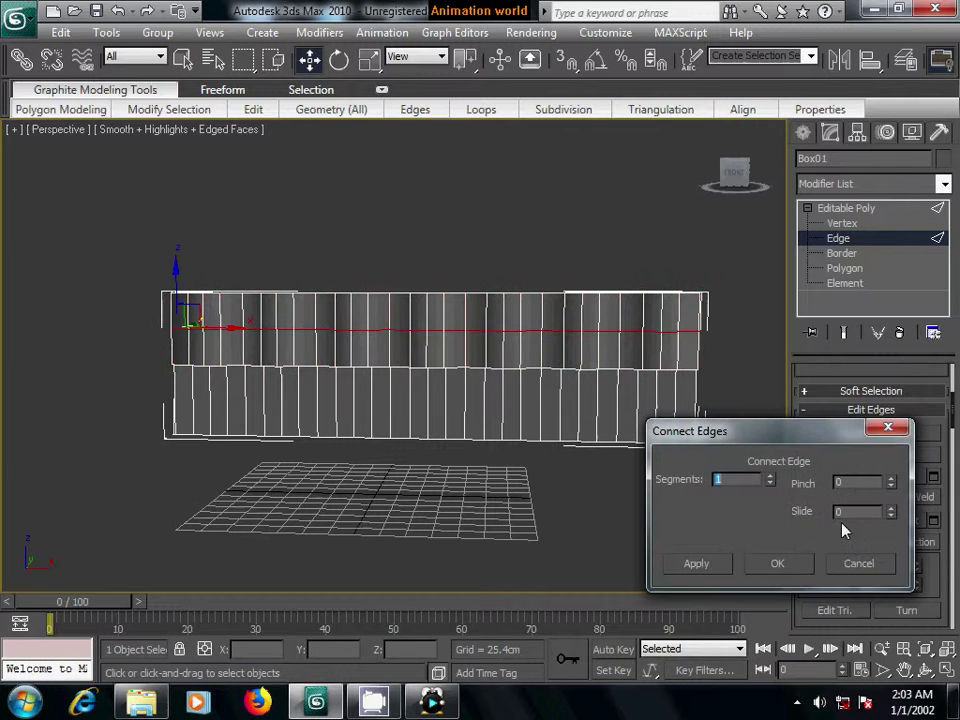
click(775, 567)
key(l)
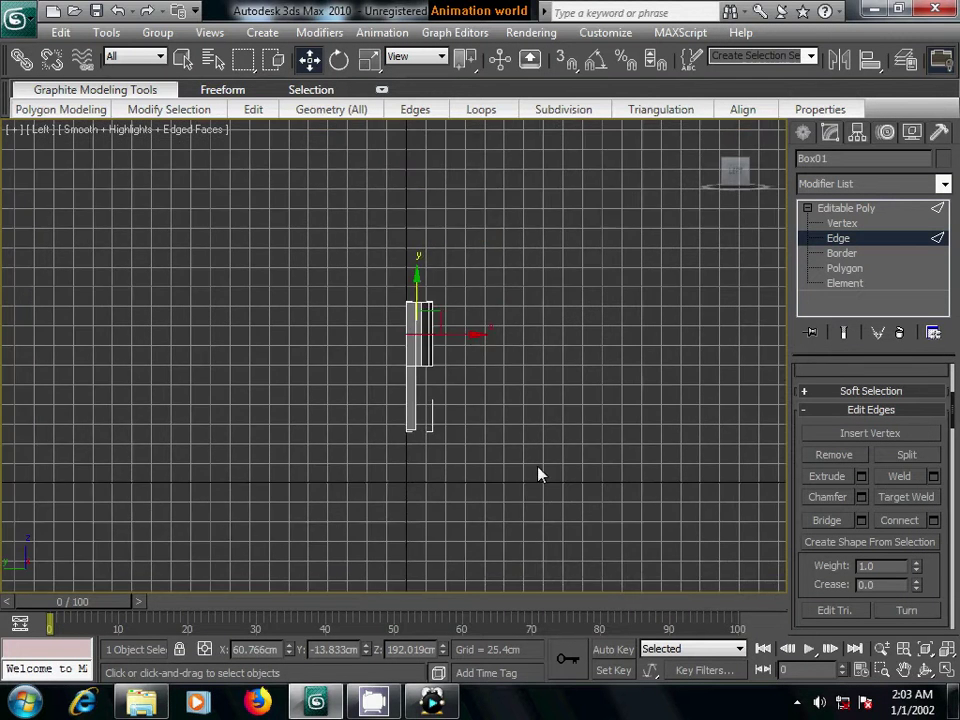
key(bracketleft)
In the Left view, shift the top vertex rows along X so the upper section leans back.
click(840, 223)
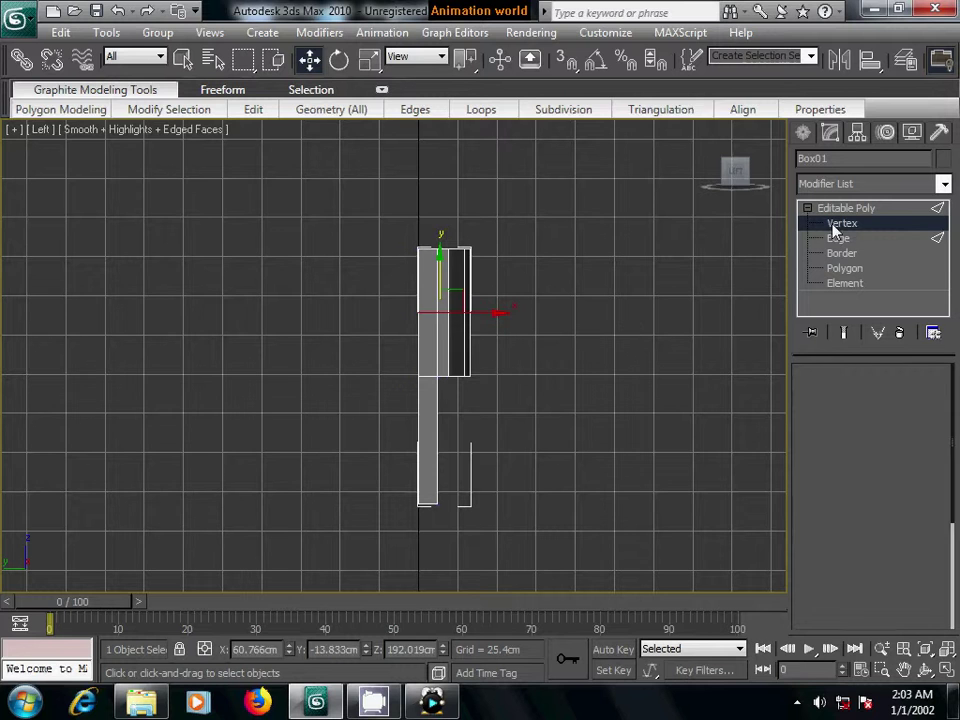
drag(377, 208, 508, 279)
middle_drag(499, 251, 495, 276)
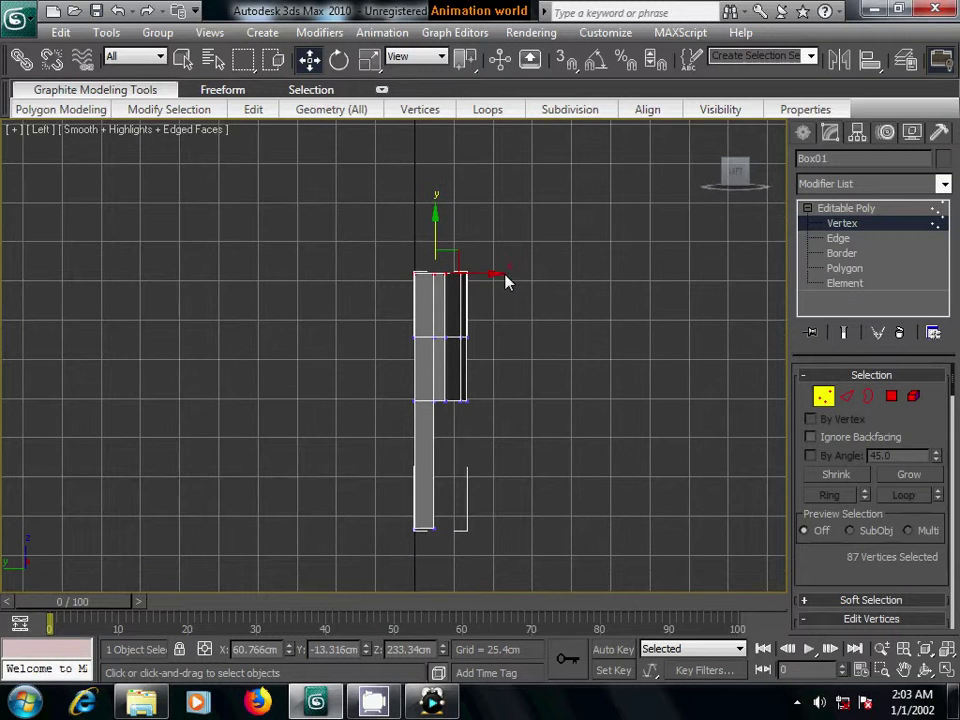
drag(491, 273, 485, 273)
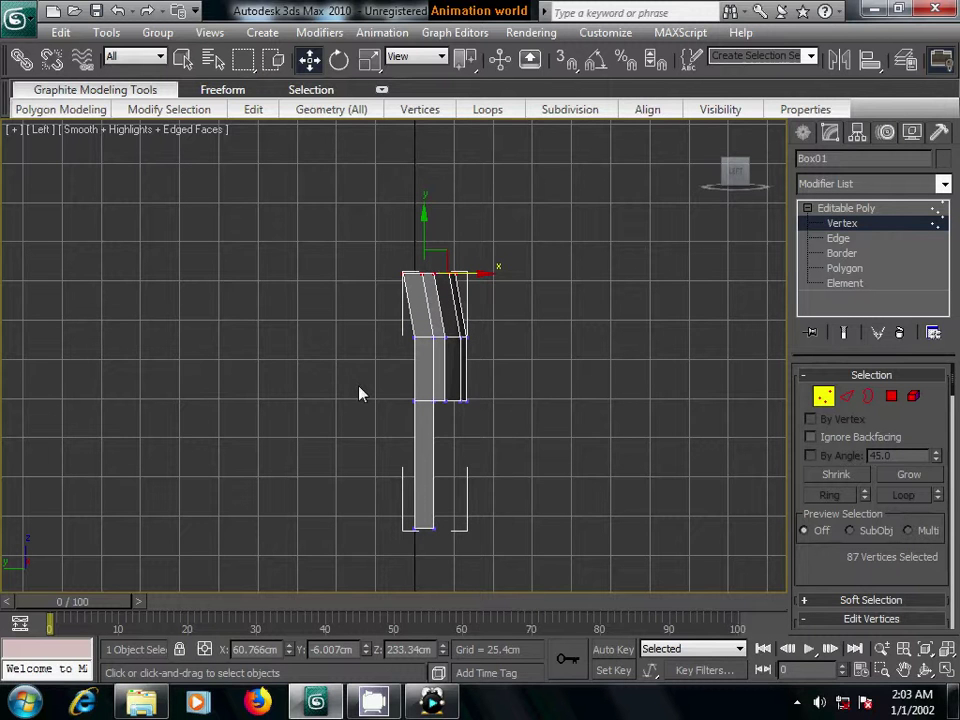
mouse_move(536, 589)
mouse_down()
mouse_move(491, 460)
mouse_move(498, 454)
mouse_up()
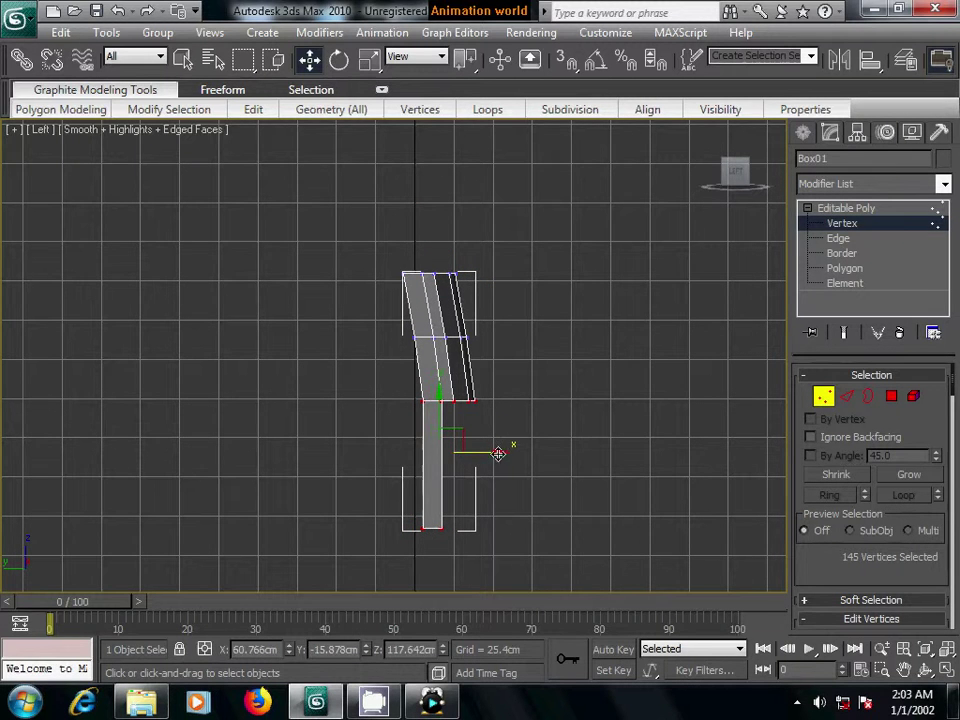
mouse_move(565, 484)
middle_down()
mouse_move(508, 495)
mouse_move(503, 506)
middle_up()
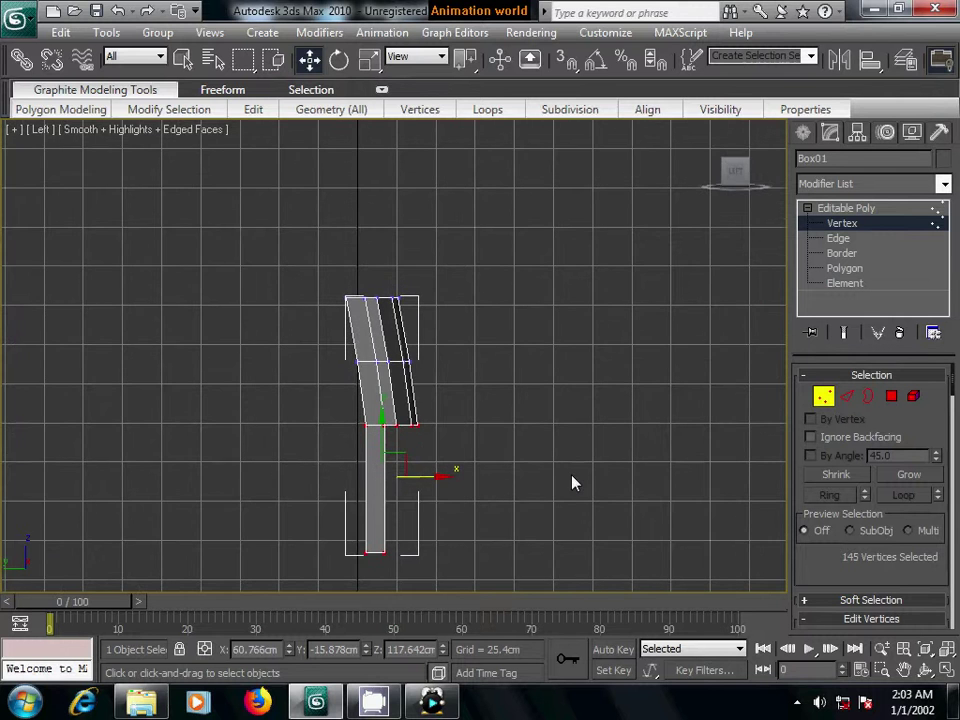
key(p)
mouse_move(568, 482)
alt+middle_down()
mouse_move(563, 443)
mouse_move(519, 461)
mouse_move(358, 489)
mouse_move(484, 422)
mouse_move(556, 490)
mouse_move(542, 495)
mouse_move(476, 456)
mouse_move(439, 448)
mouse_move(478, 452)
alt+middle_up()
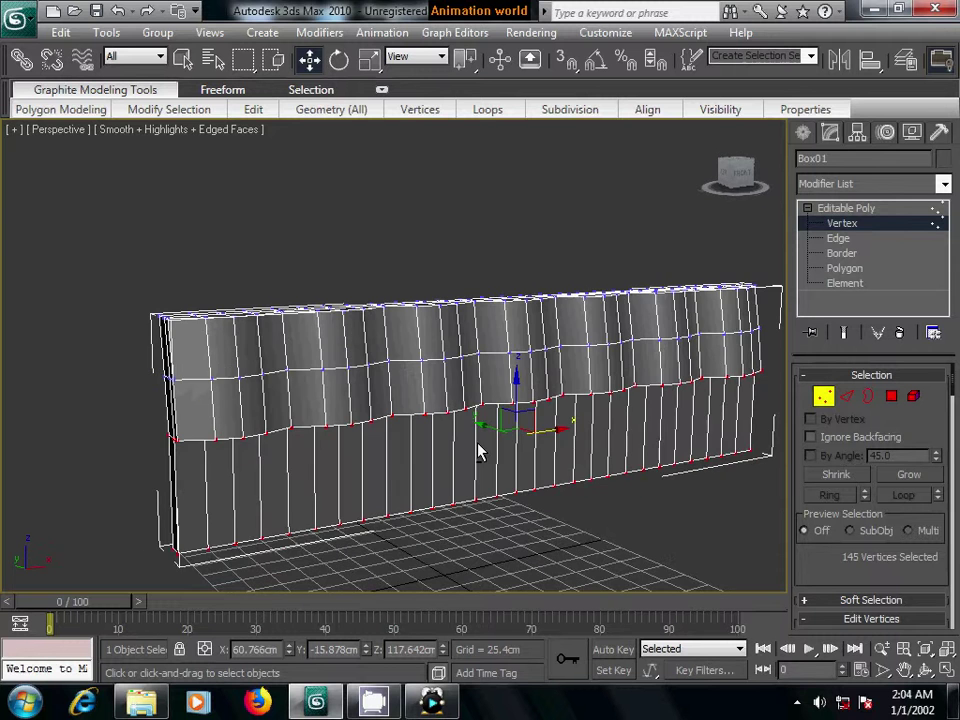
In Edge mode from the Left view, Ctrl-select the upper section's 120 vertical edges.
click(846, 396)
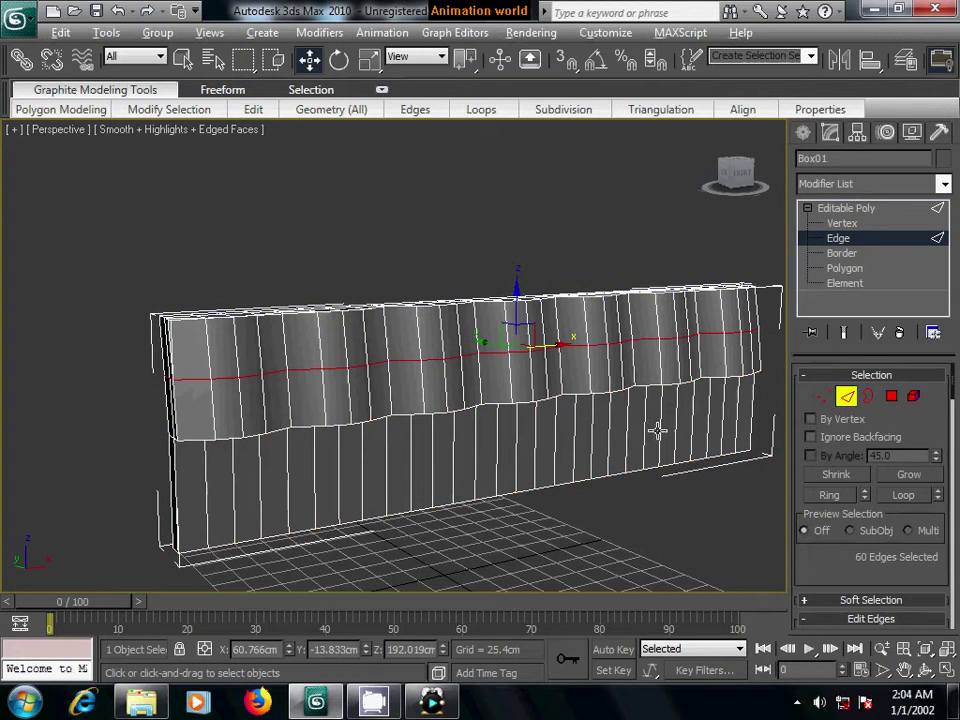
alt+middle_drag(658, 430, 638, 428)
alt+middle_drag(700, 450, 606, 456)
scroll(606, 456, down, 2)
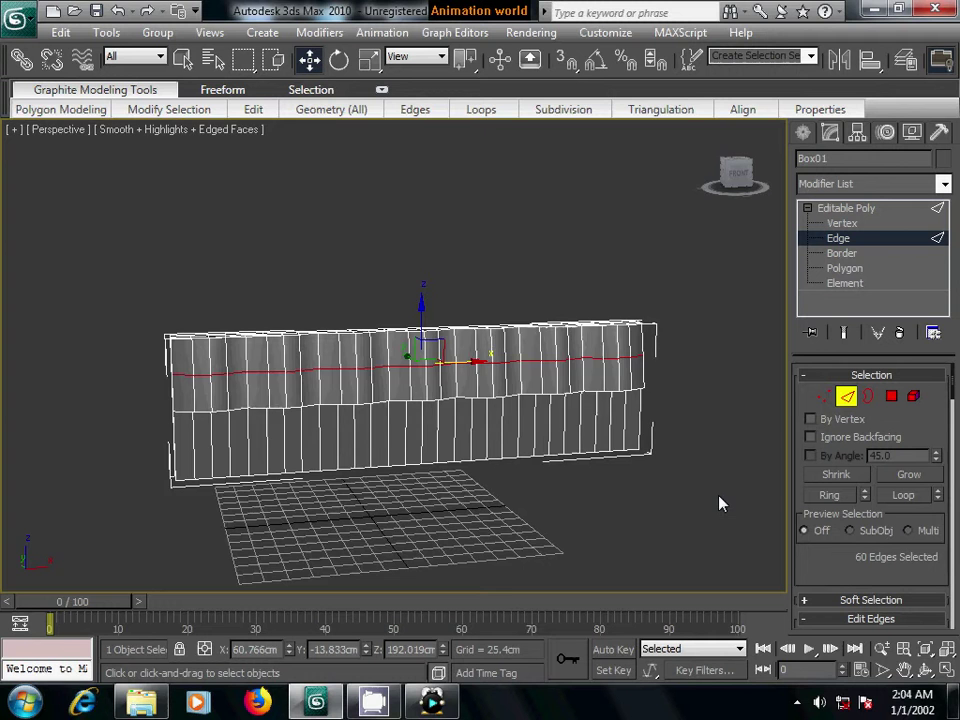
key(l)
middle_drag(523, 386, 525, 482)
scroll(525, 482, up, 2)
scroll(525, 482, up, 2)
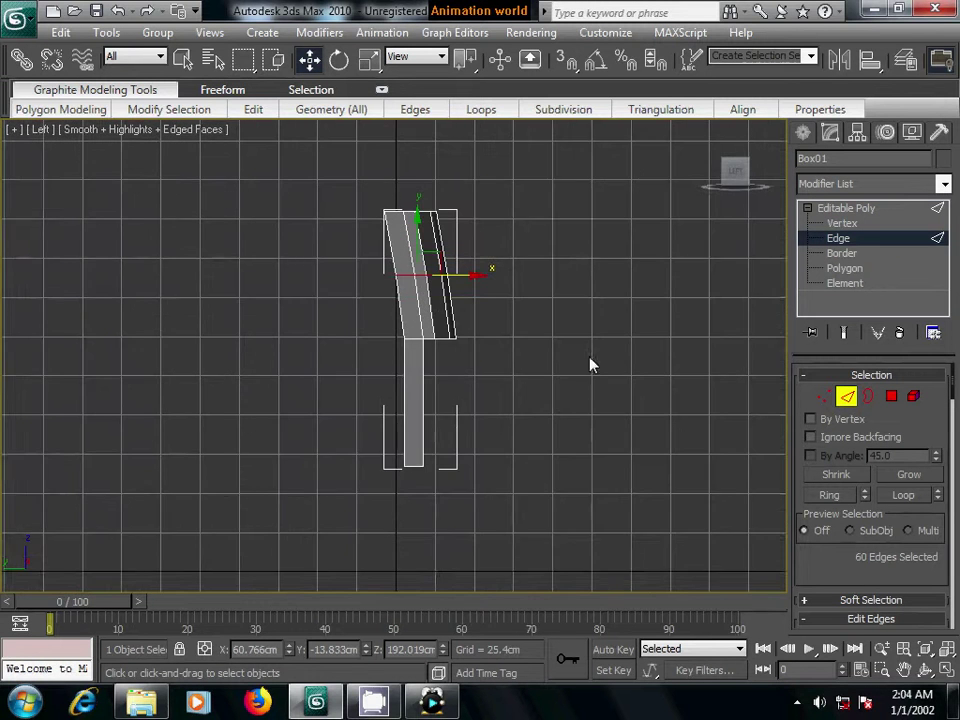
middle_drag(590, 365, 536, 424)
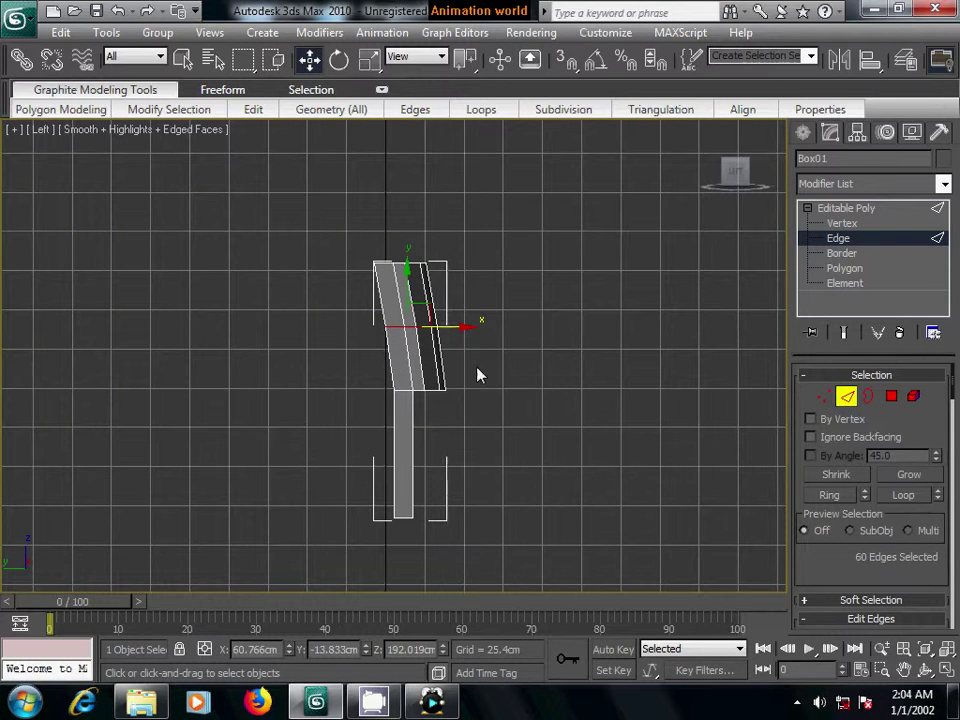
key(ctrl+z)
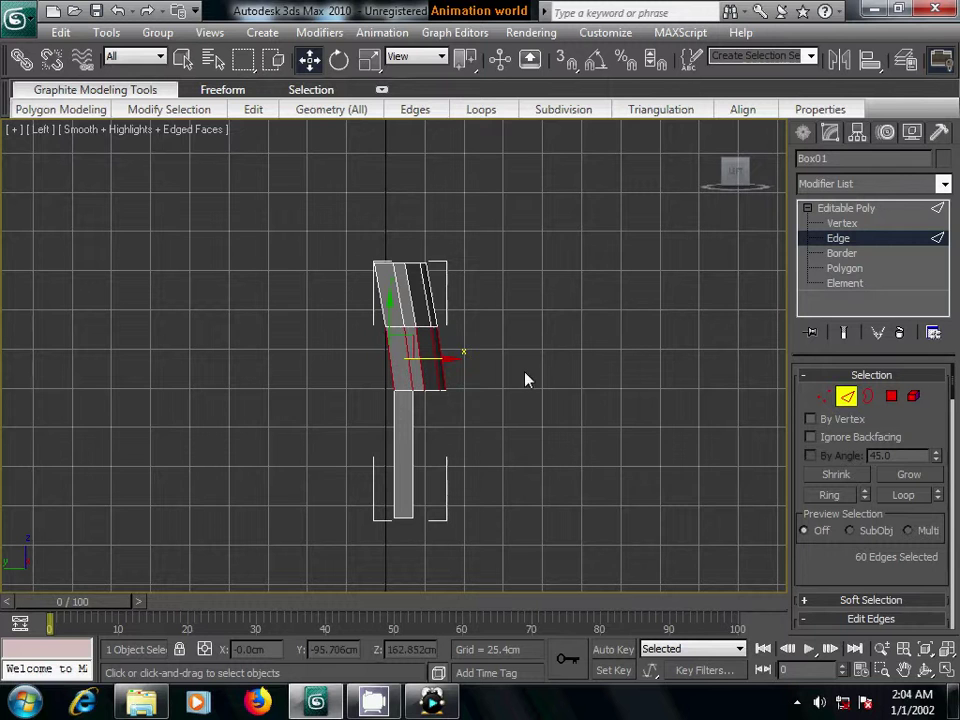
ctrl+drag(469, 306, 365, 255)
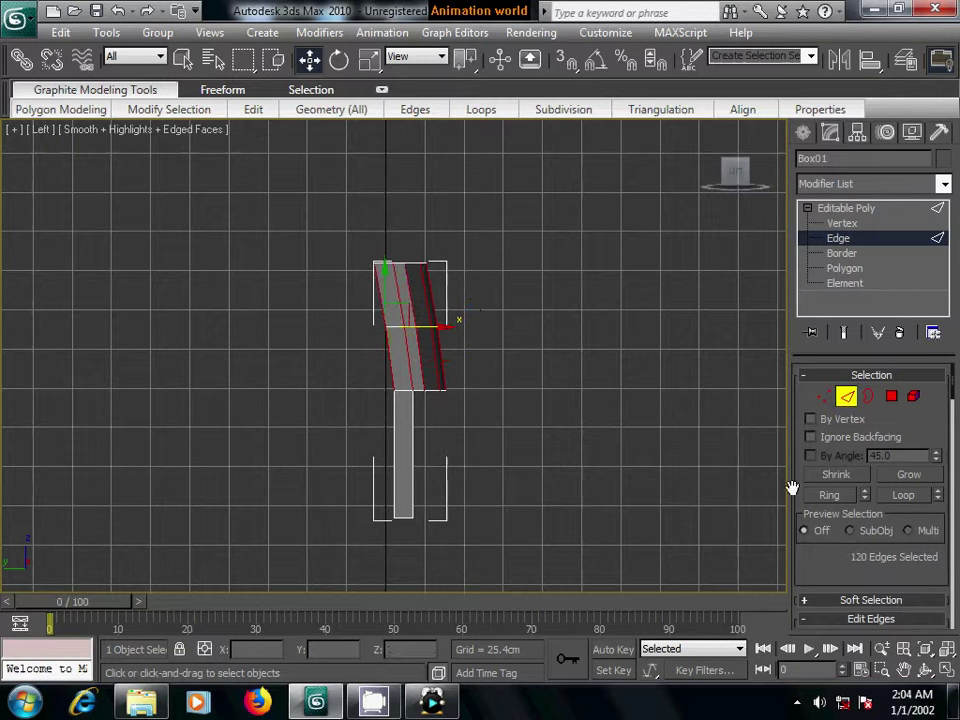
drag(821, 564, 851, 407)
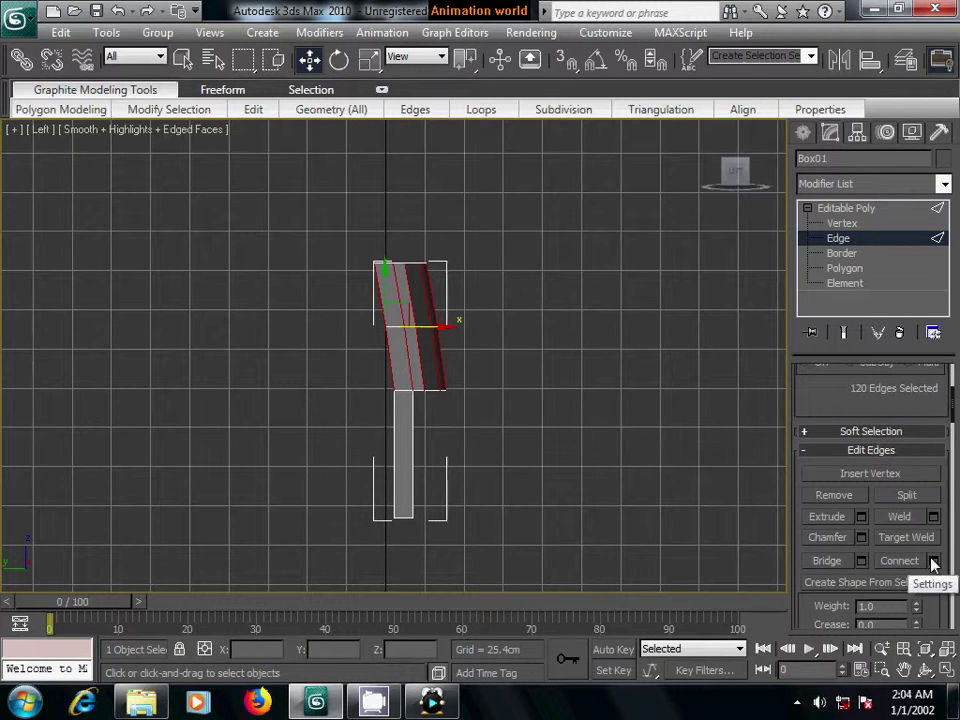
Connect the upper section edges with 2 segments and a pinch of 80.
click(933, 562)
click(770, 476)
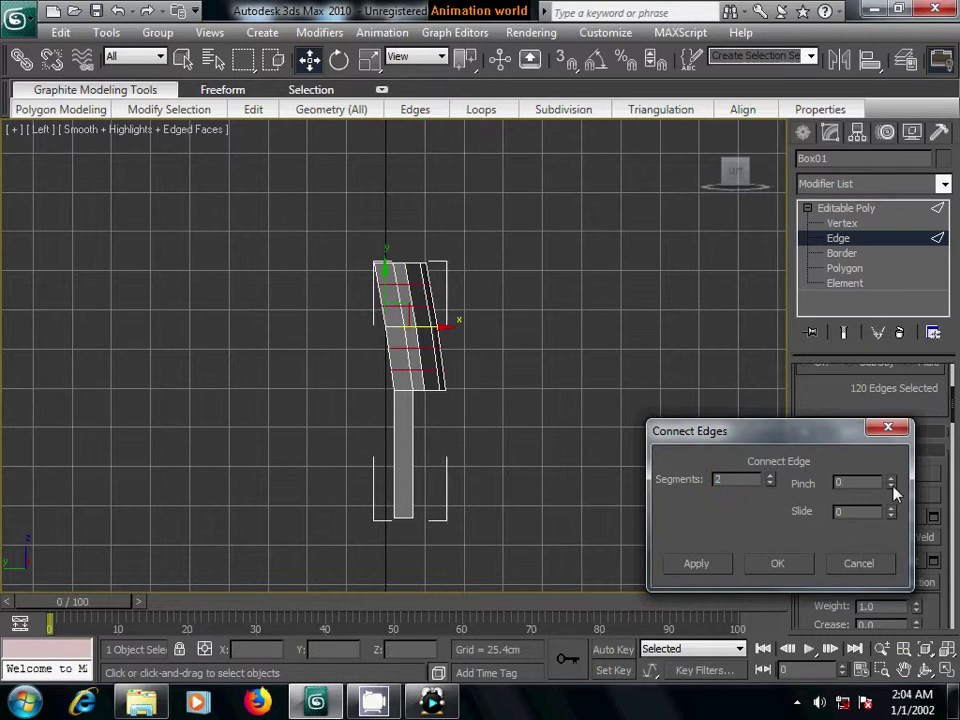
drag(891, 481, 891, 420)
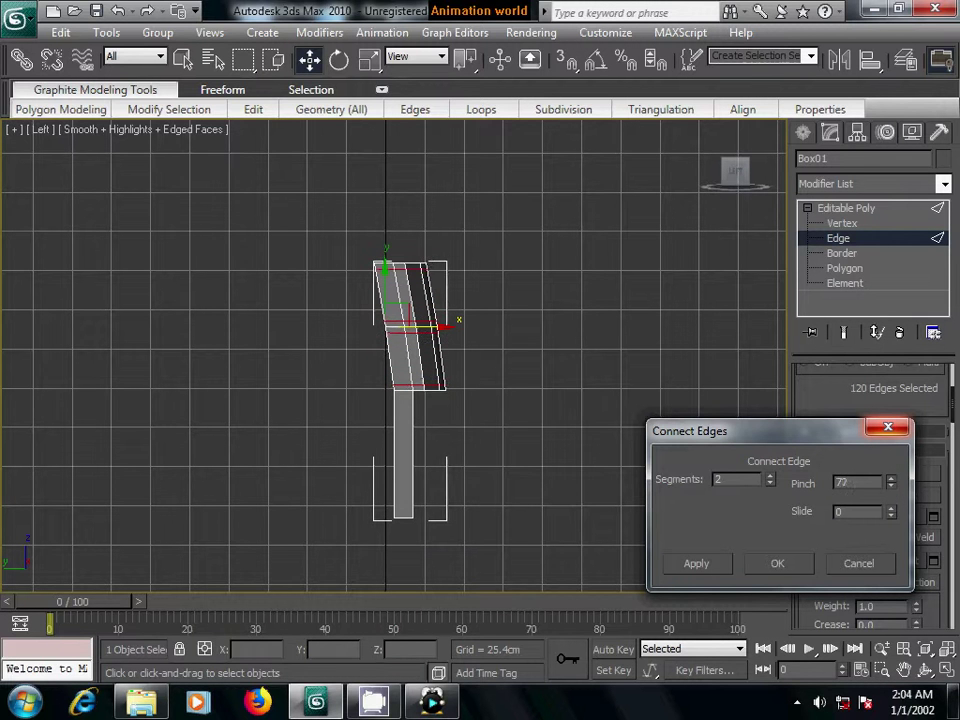
drag(891, 481, 891, 470)
click(776, 565)
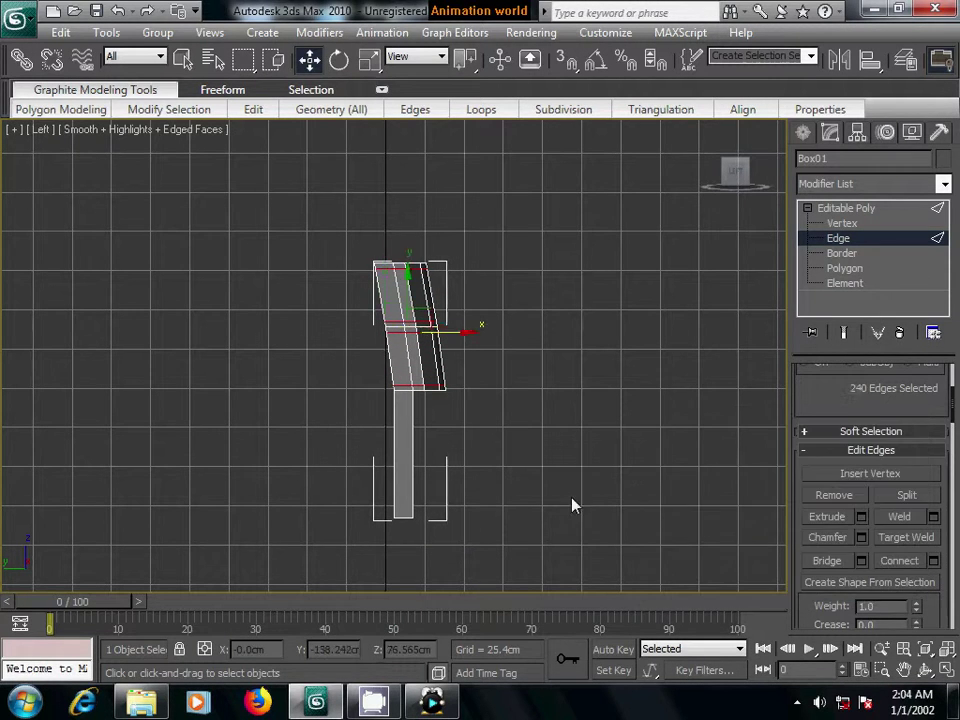
Add a single edge loop across the lower stem and move it upward.
drag(398, 444, 489, 476)
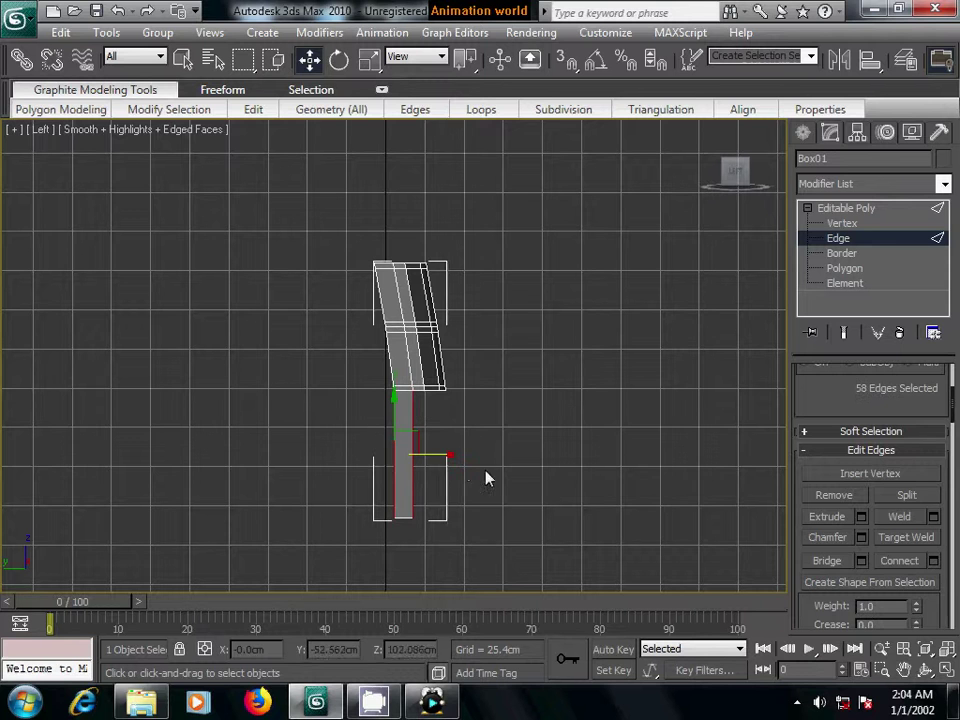
click(934, 561)
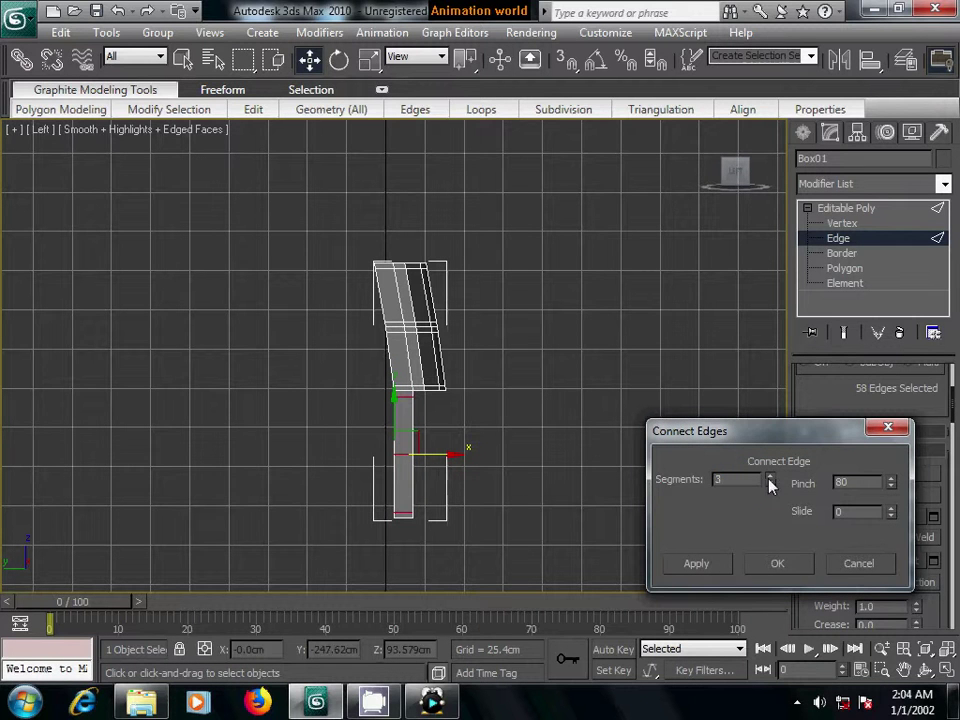
drag(876, 482, 781, 485)
click(777, 563)
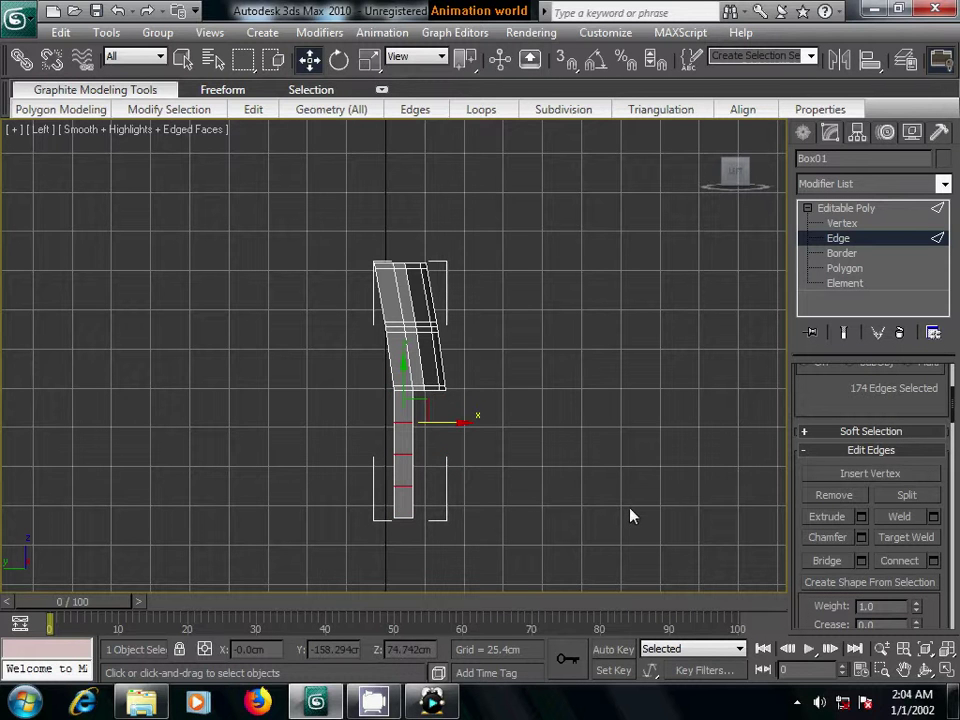
key(ctrl+z)
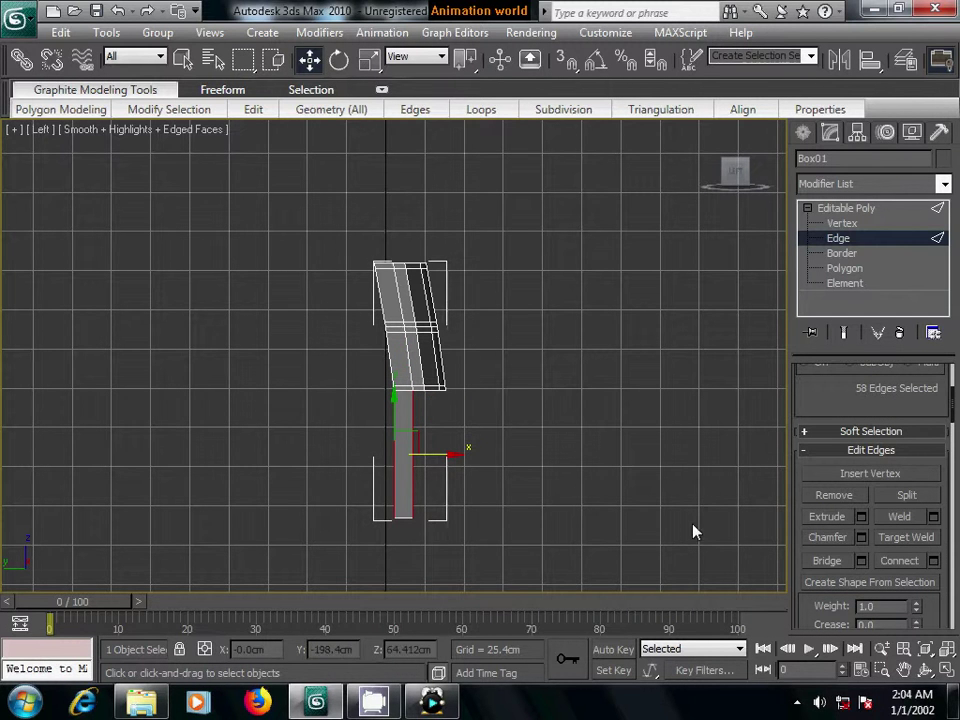
click(933, 560)
click(770, 485)
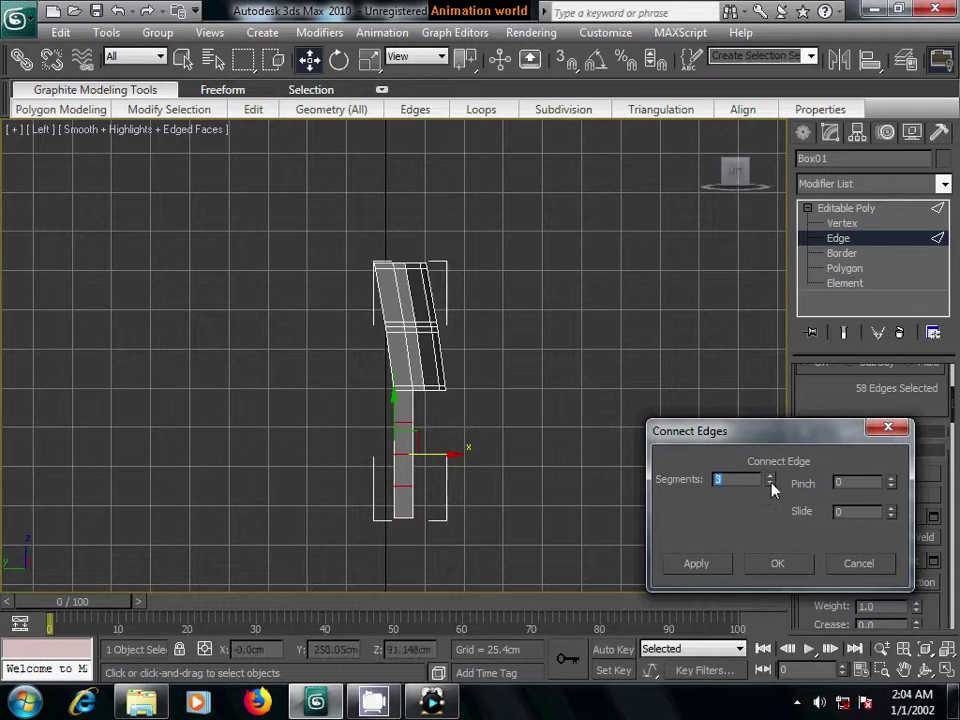
click(770, 485)
click(778, 563)
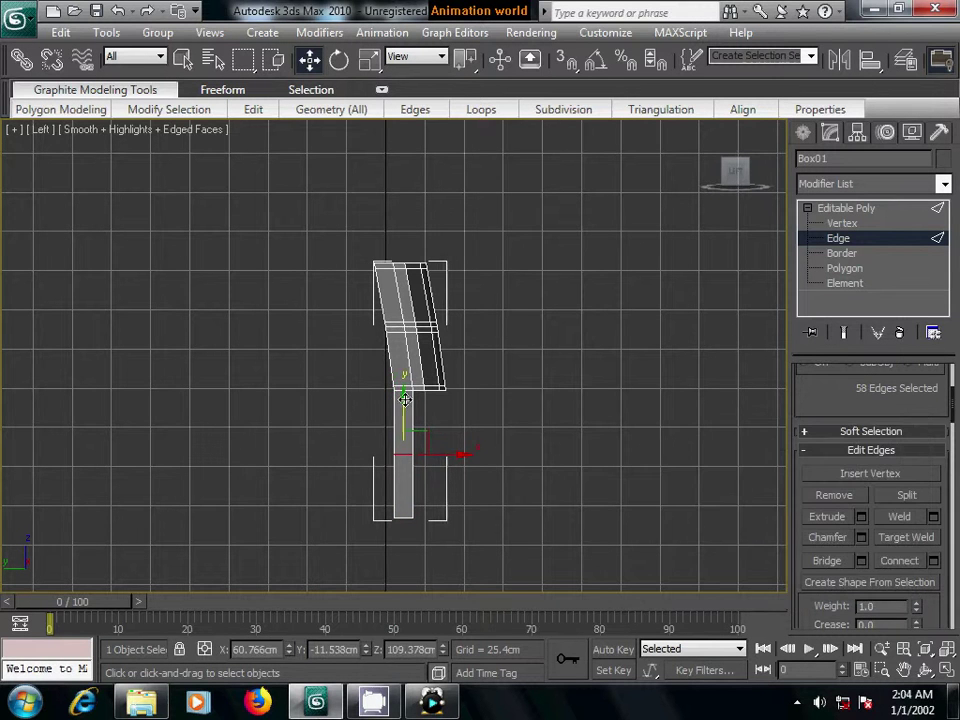
drag(403, 398, 401, 340)
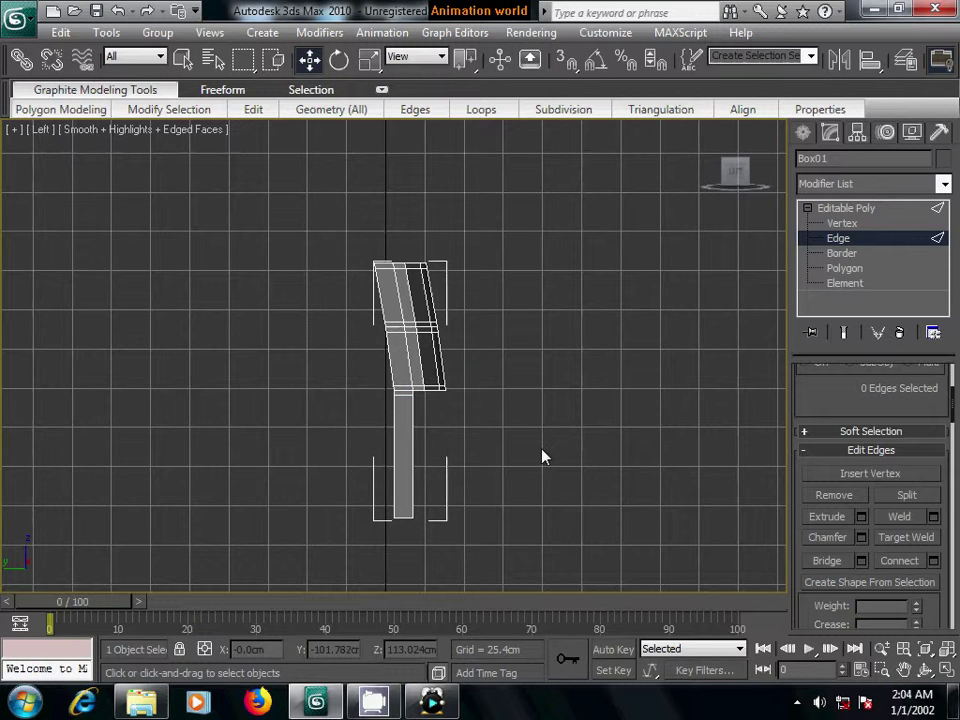
key(p)
key(z)
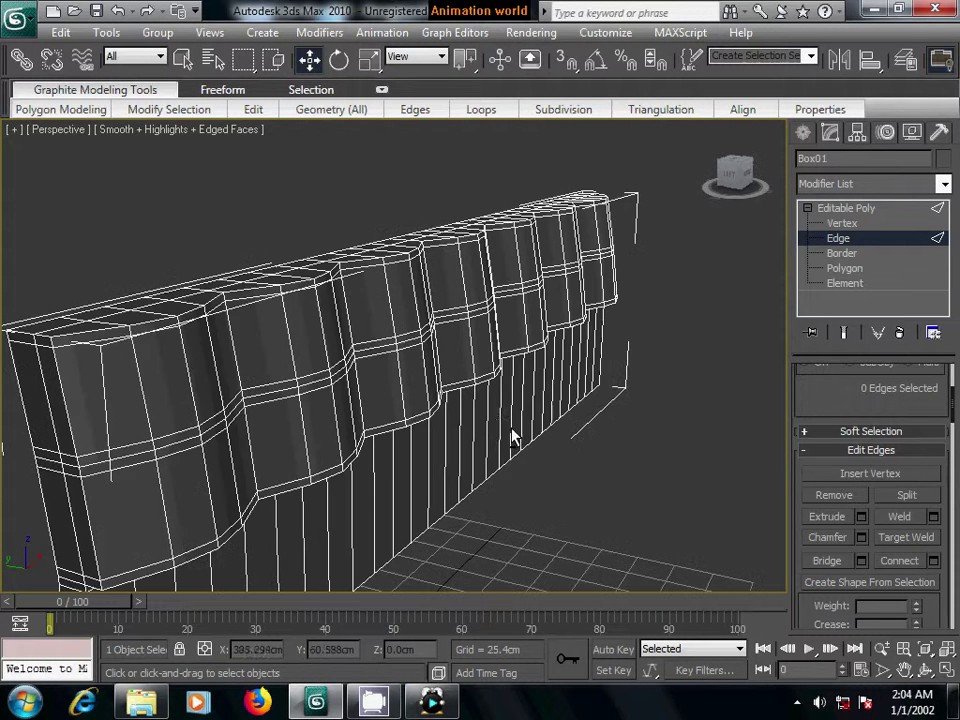
mouse_move(489, 431)
alt+middle_down()
mouse_move(486, 461)
mouse_move(499, 456)
alt+middle_up()
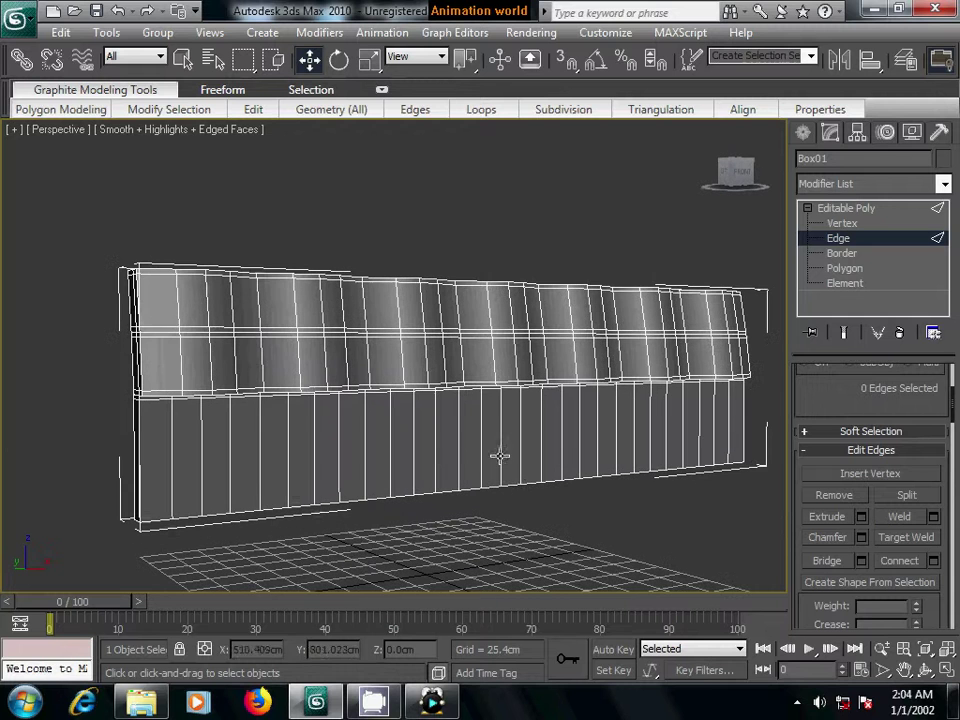
click(797, 703)
click(827, 606)
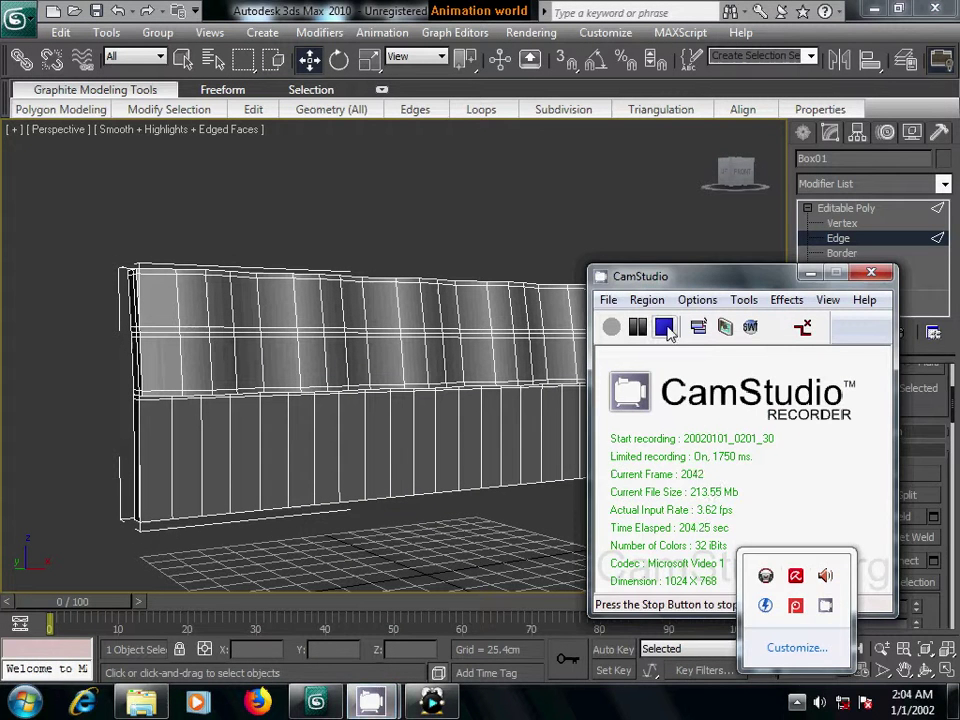
click(838, 290)
mouse_move(553, 431)
alt+middle_down()
mouse_move(478, 429)
mouse_move(392, 497)
mouse_move(422, 452)
mouse_move(439, 471)
mouse_move(429, 461)
mouse_move(379, 476)
mouse_move(491, 481)
alt+middle_up()
key(l)
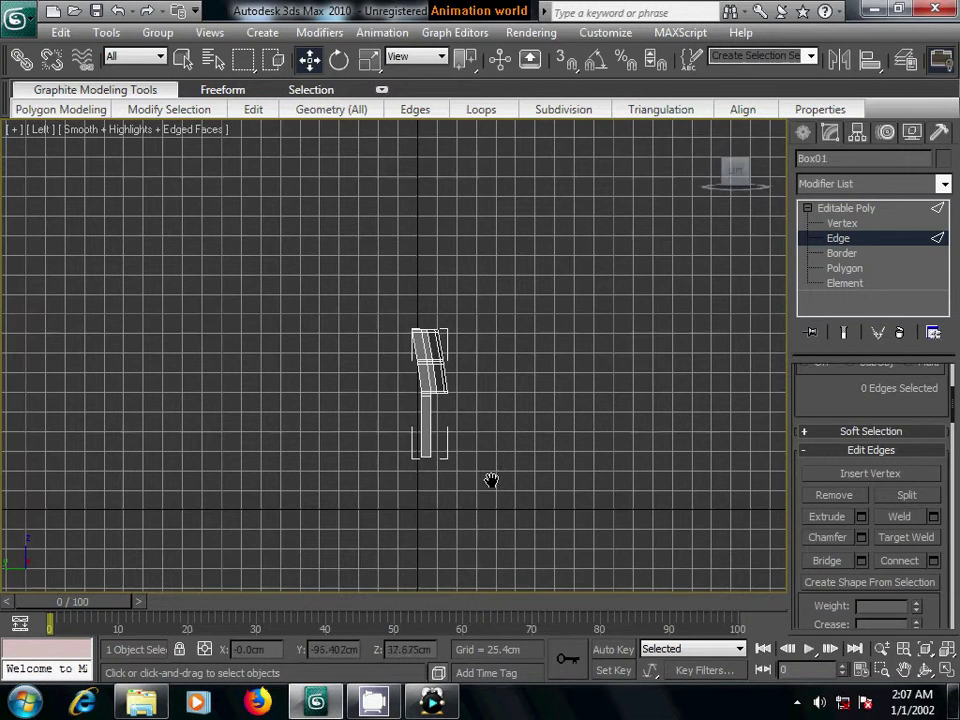
Select the top edges of the upper section and extend the selection down it.
scroll(492, 484, up, 4)
click(808, 226)
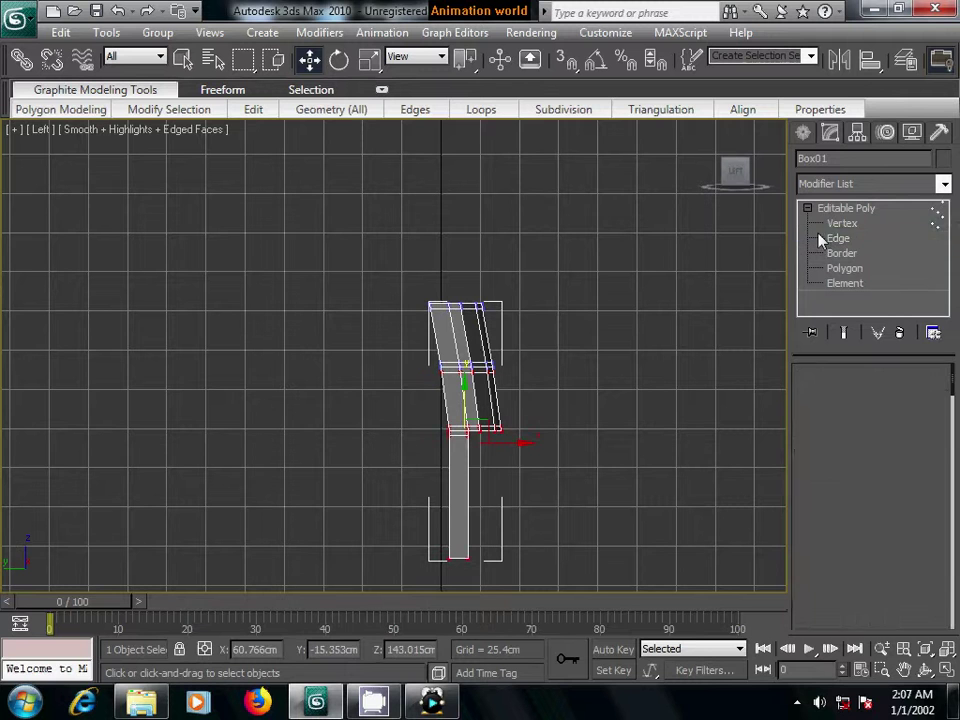
drag(410, 285, 525, 320)
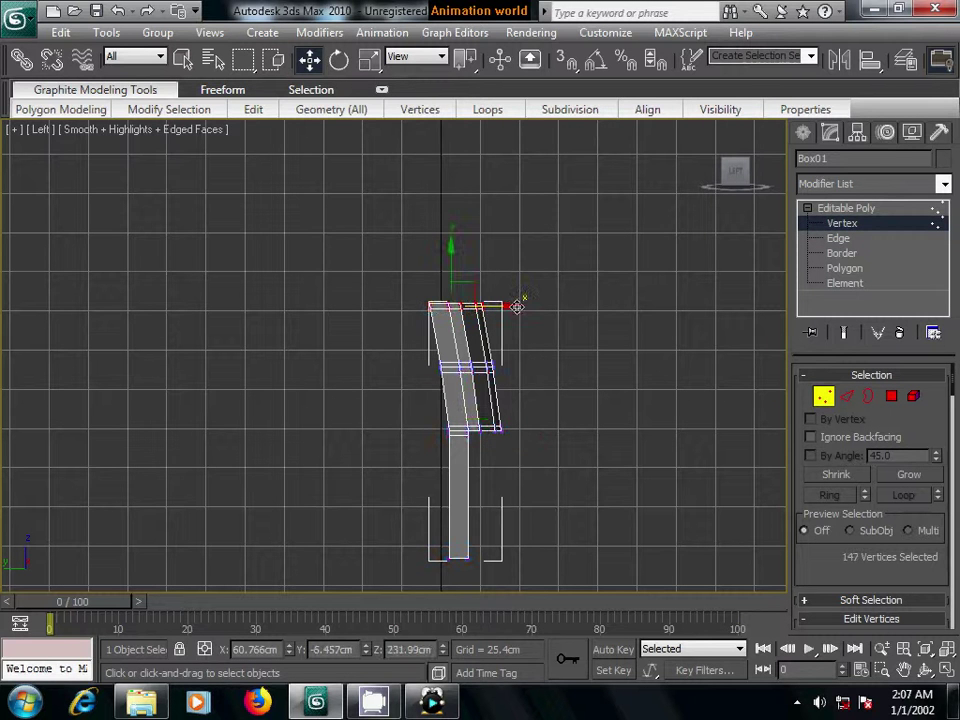
click(560, 325)
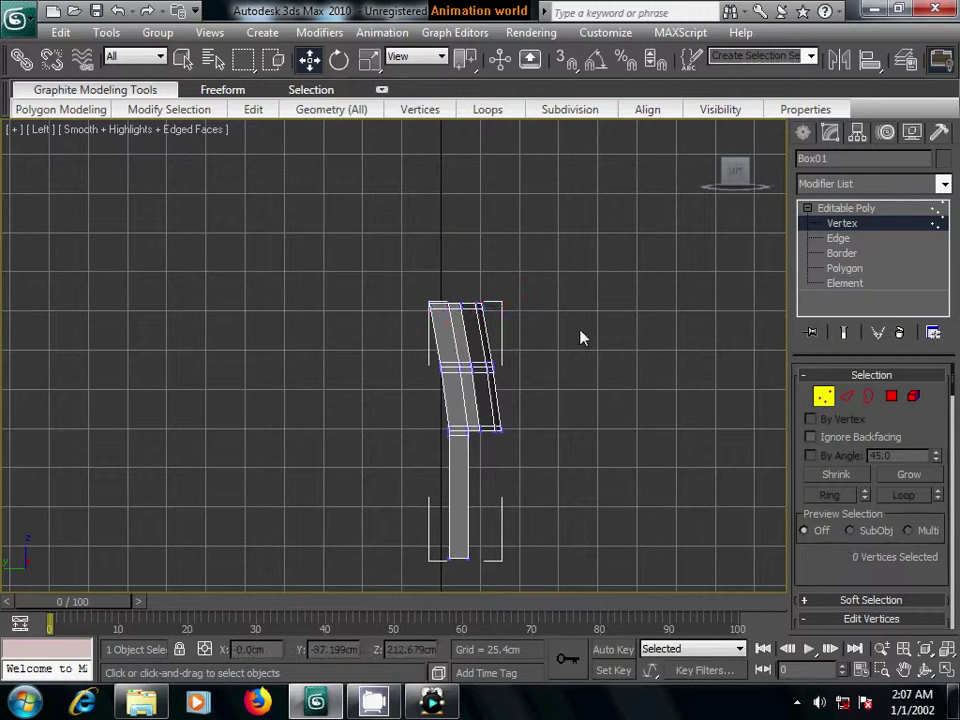
click(847, 396)
drag(399, 338, 529, 350)
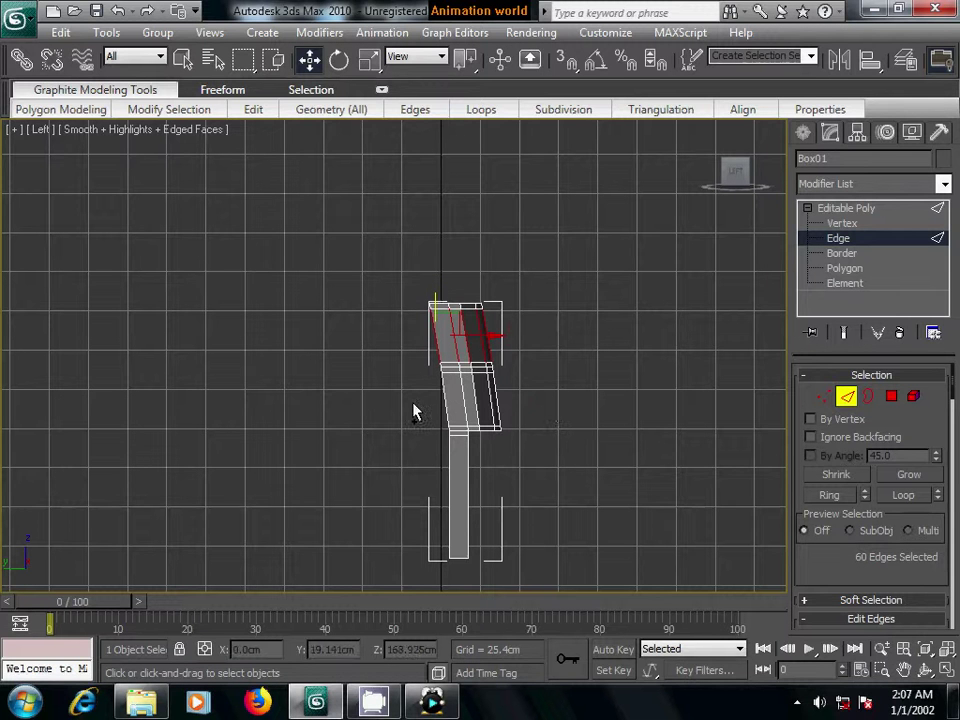
key(alt+l)
Connect the selected edges with a single segment.
drag(838, 576, 866, 462)
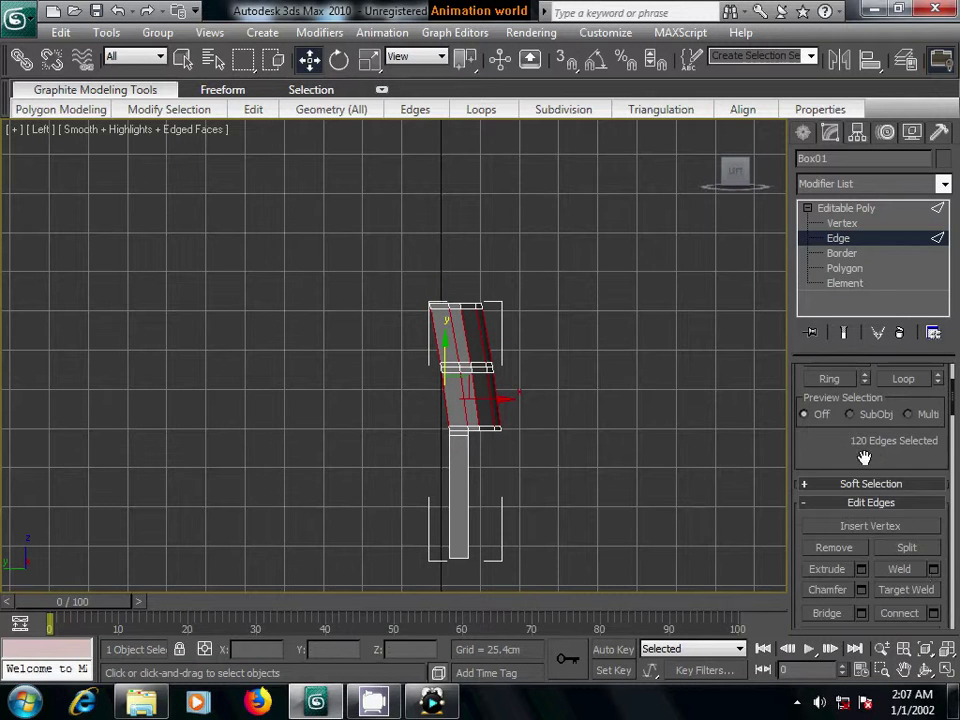
click(933, 613)
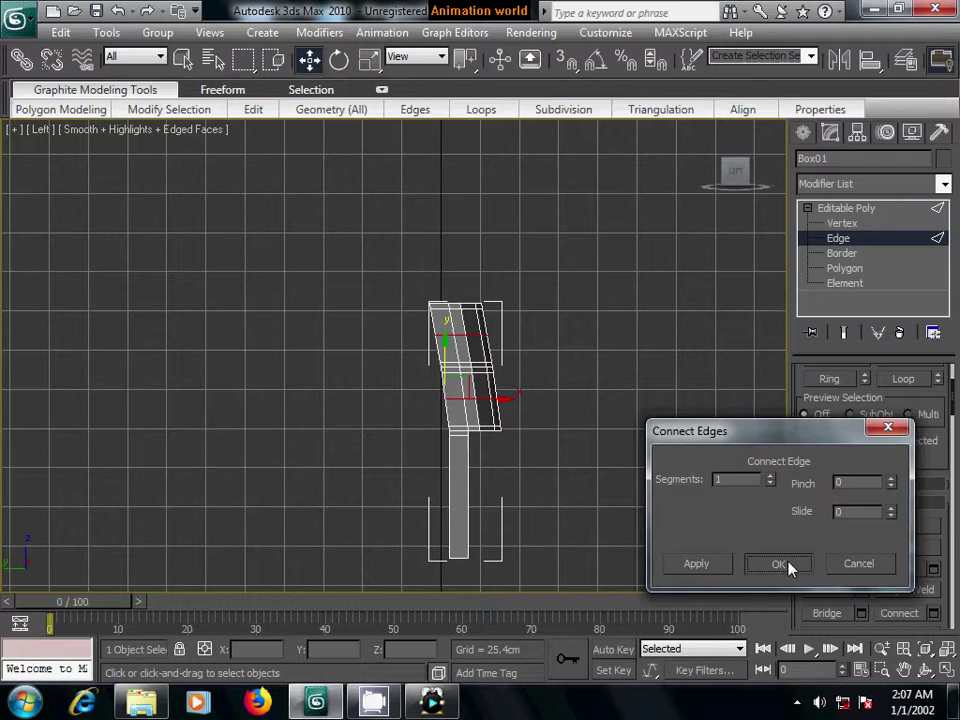
click(789, 566)
mouse_move(826, 443)
mouse_down()
mouse_move(831, 553)
mouse_move(861, 379)
mouse_up()
scroll(864, 536, down, 1)
scroll(882, 540, down, 2)
scroll(882, 540, down, 2)
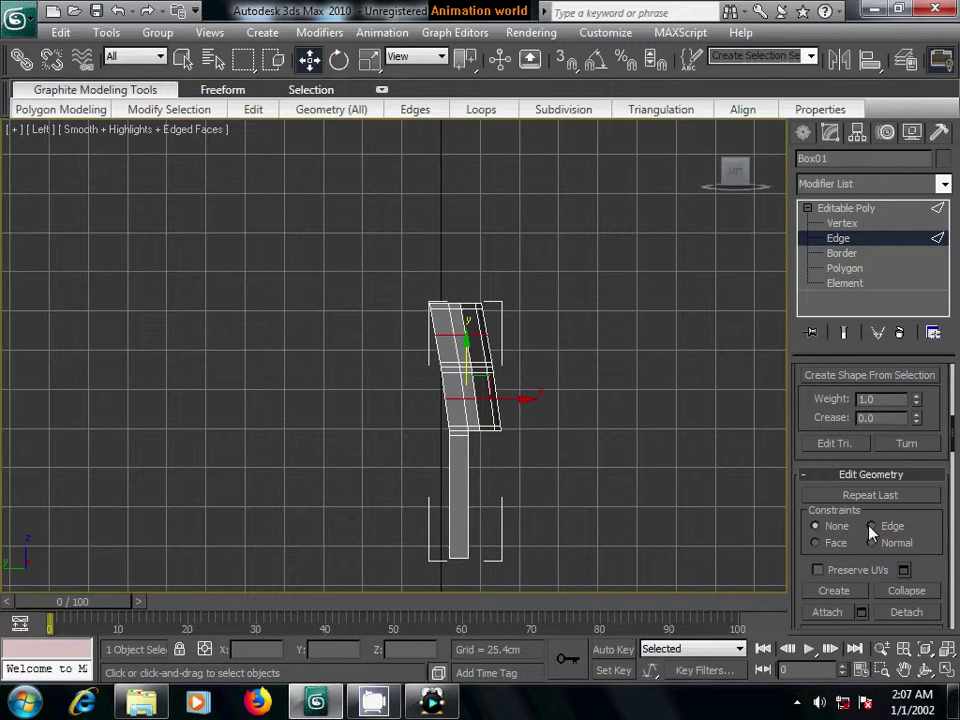
Select the edge loop near the top of Box01 and slide it upward, constrained to edges.
click(600, 413)
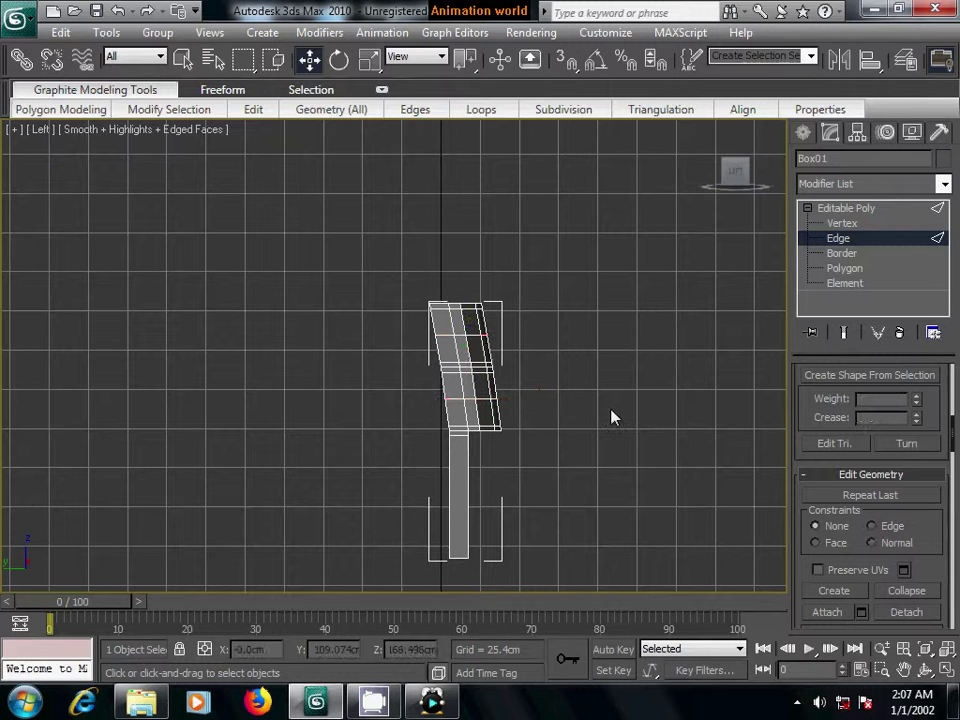
click(458, 334)
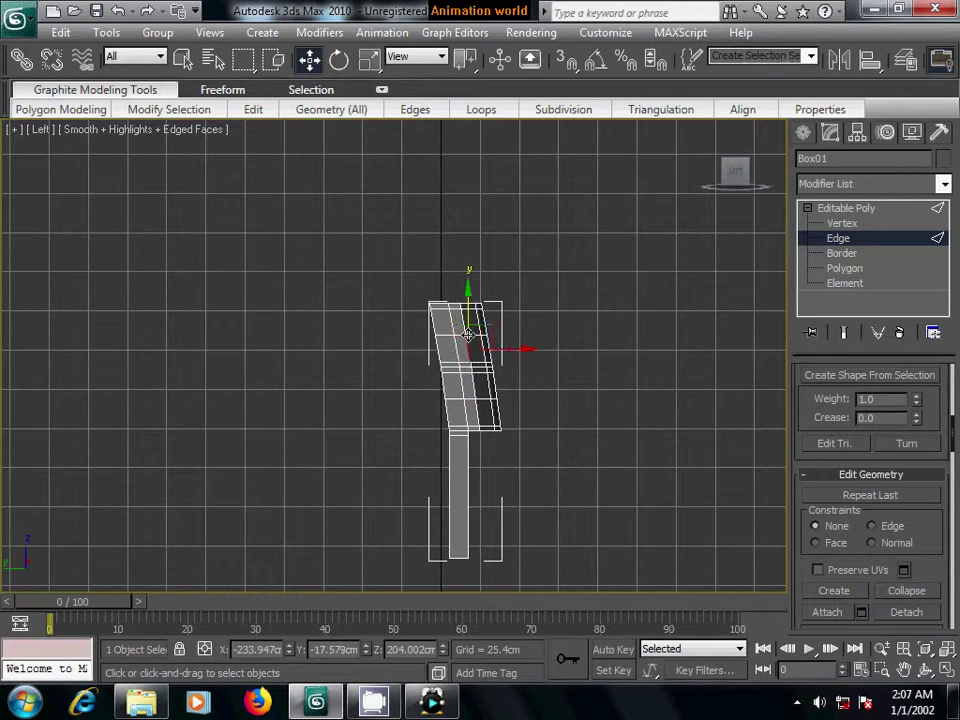
drag(468, 333, 461, 333)
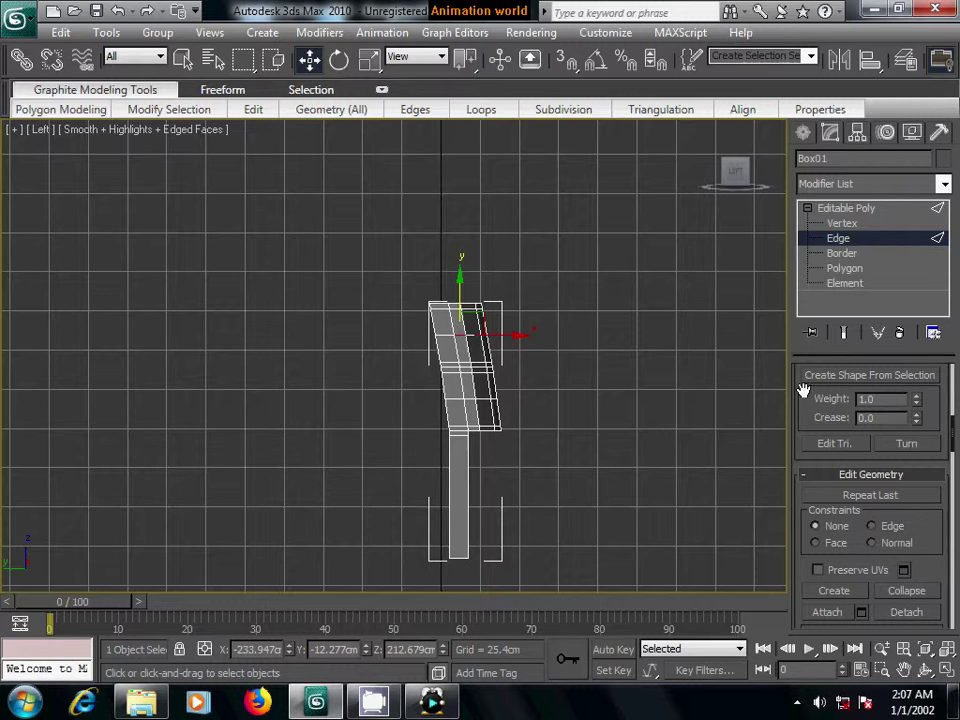
drag(803, 390, 801, 609)
mouse_move(816, 396)
mouse_down()
mouse_move(828, 497)
mouse_move(816, 568)
mouse_up()
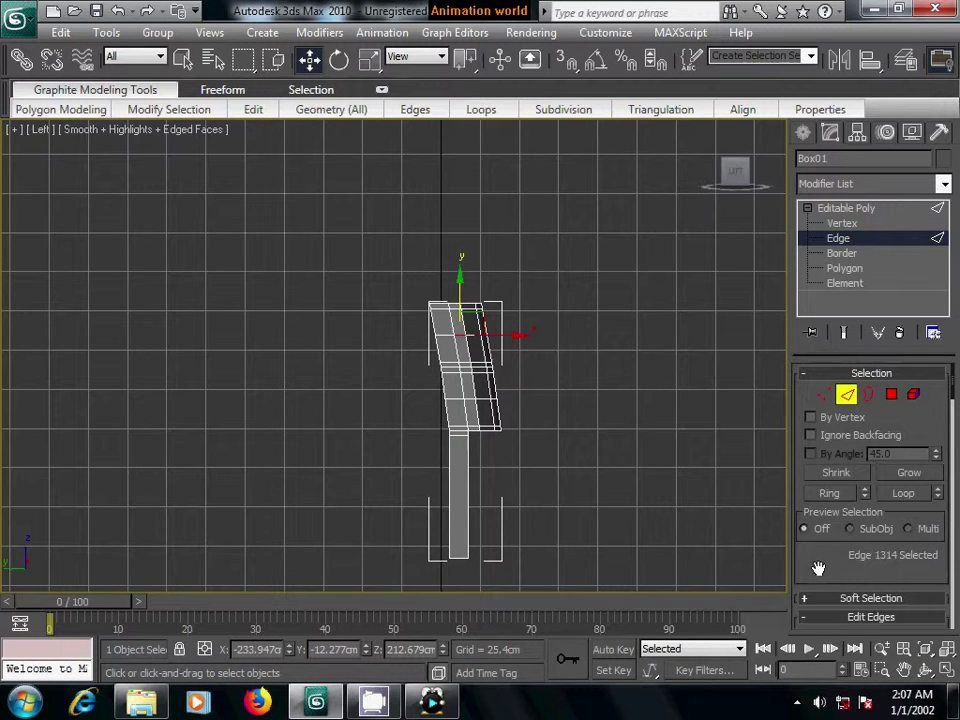
click(905, 496)
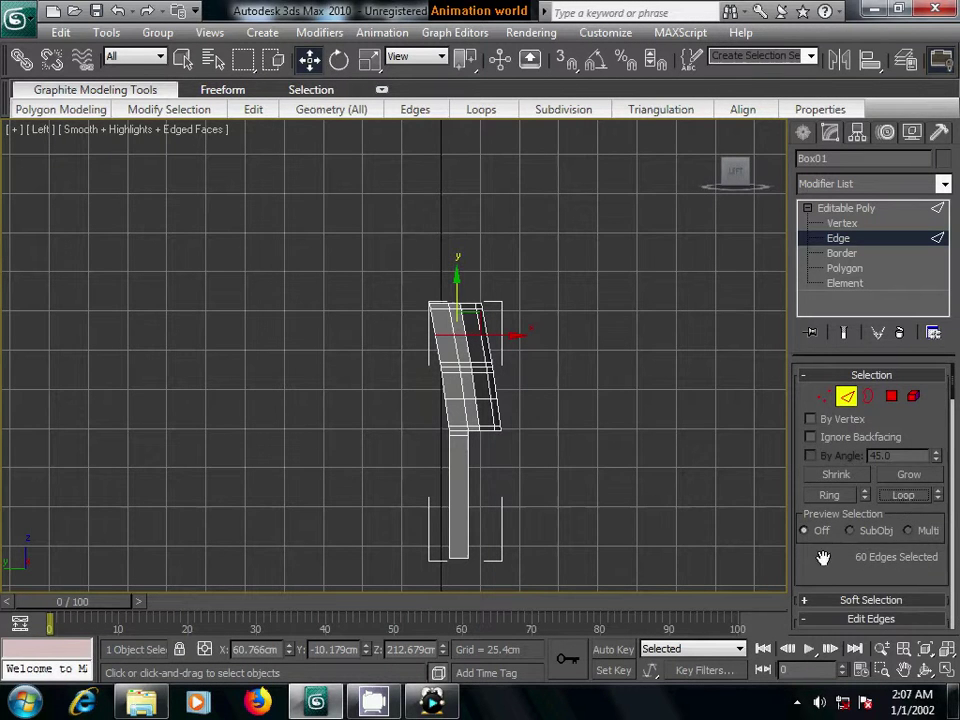
scroll(816, 553, down, 5)
scroll(850, 510, down, 2)
scroll(868, 486, down, 3)
scroll(873, 497, down, 1)
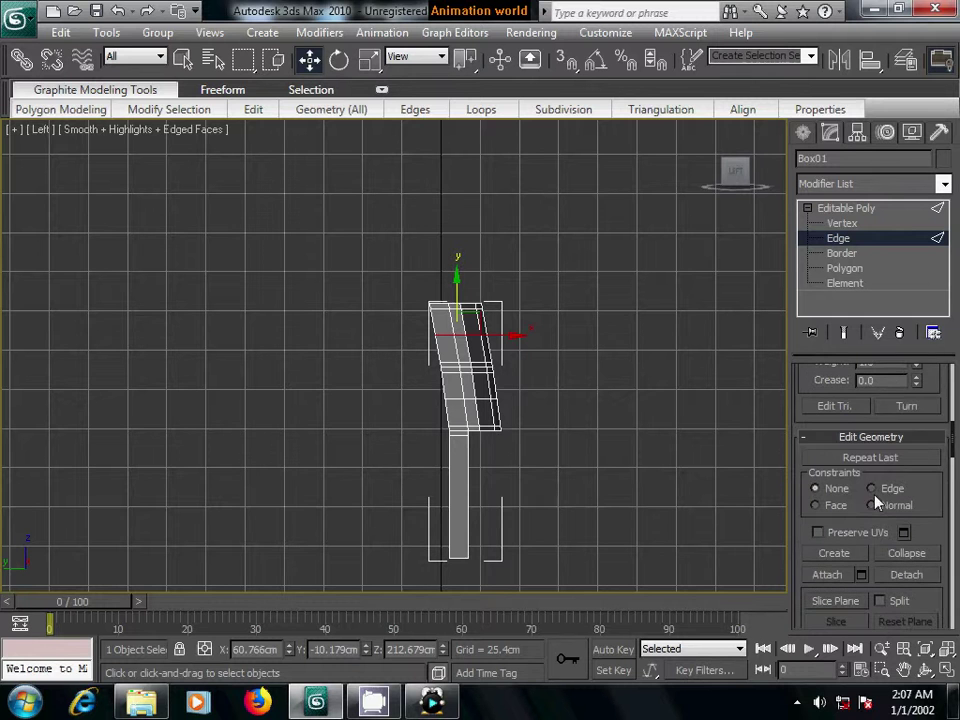
click(878, 489)
drag(457, 278, 456, 266)
Clear the edge selection and orbit a Perspective view to a level front angle.
click(603, 370)
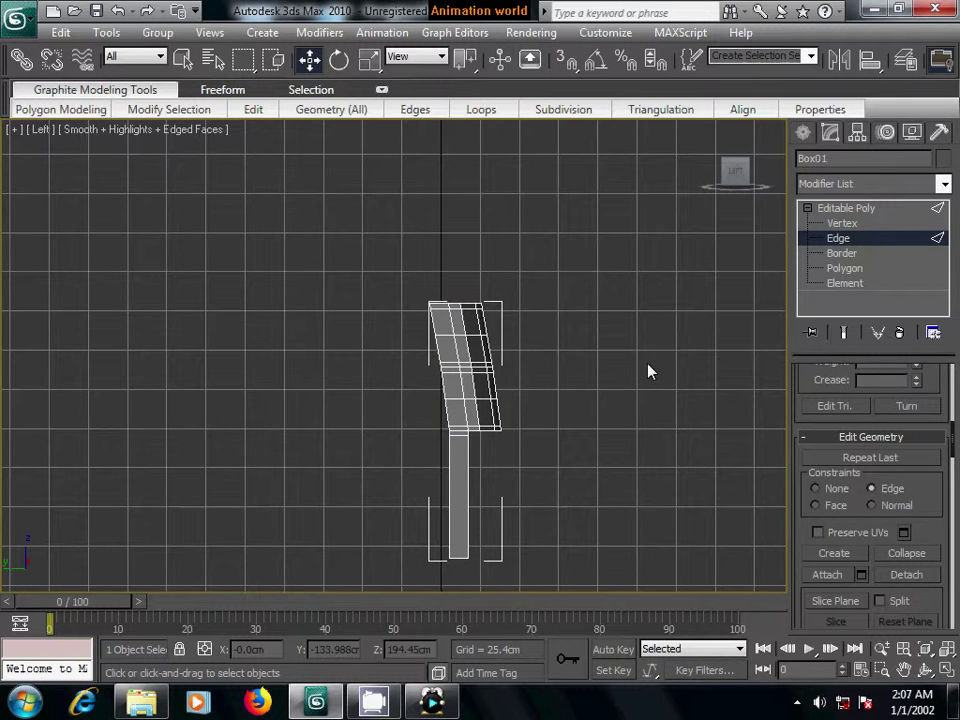
key(p)
scroll(620, 405, up, 5)
scroll(591, 404, down, 5)
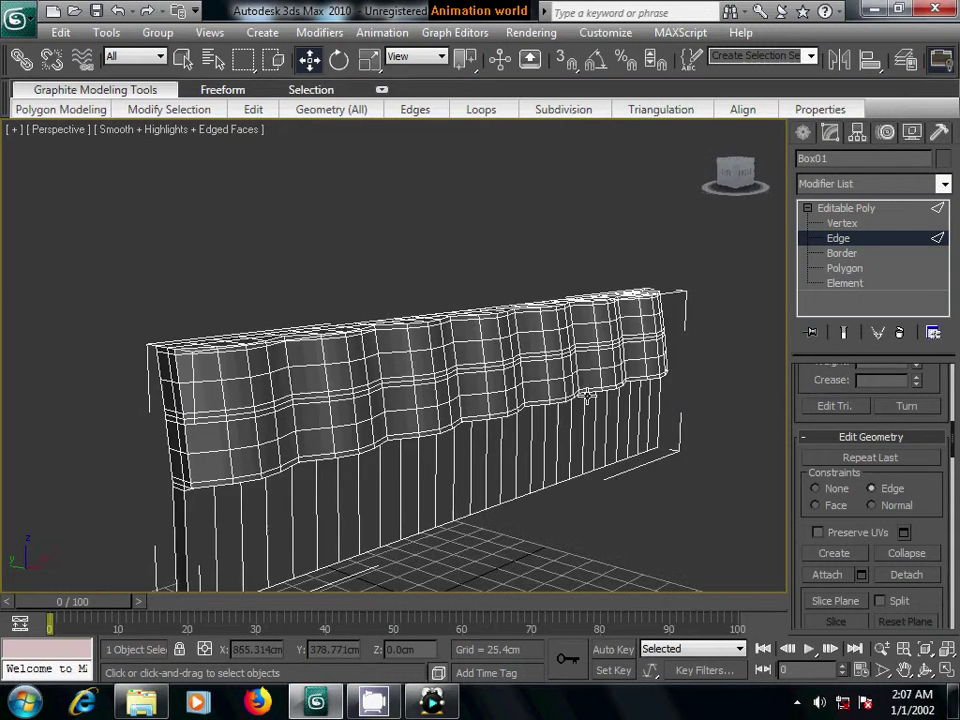
scroll(520, 422, down, 3)
mouse_move(506, 441)
alt+middle_down()
mouse_move(500, 408)
mouse_move(493, 439)
mouse_move(489, 418)
mouse_move(489, 430)
alt+middle_up()
Return to Box01's object level and add a Bend modifier.
click(808, 209)
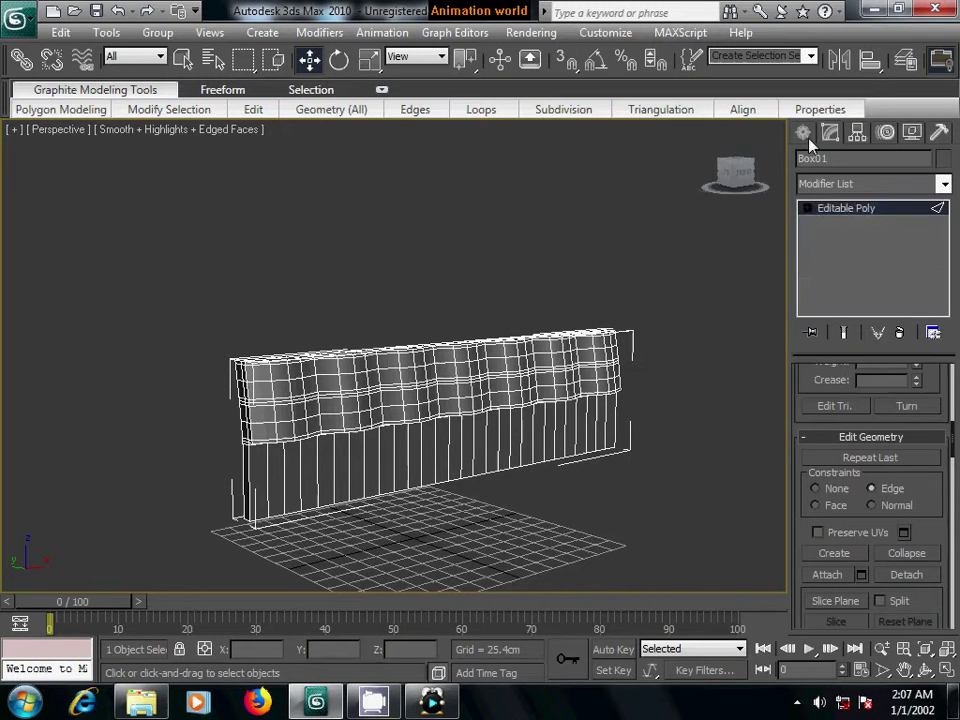
click(803, 133)
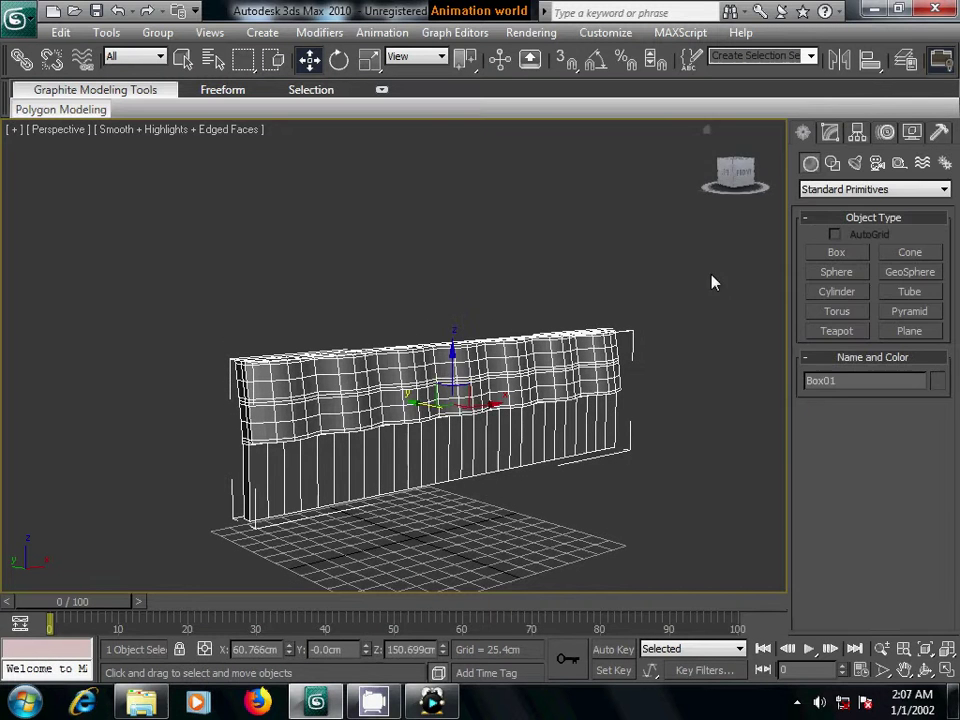
click(830, 134)
click(845, 185)
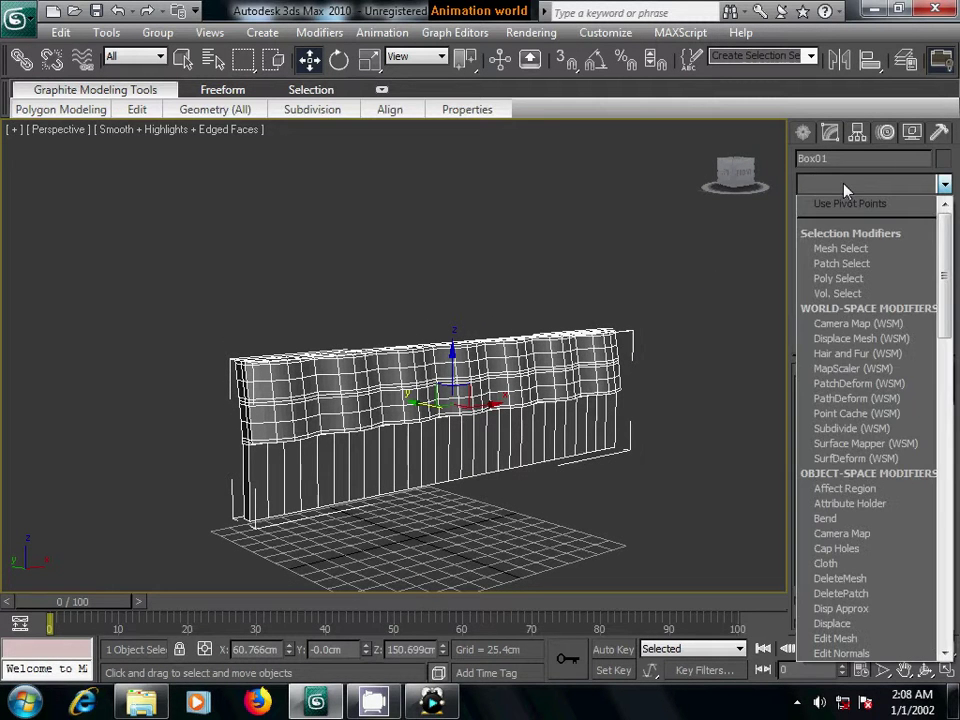
click(826, 518)
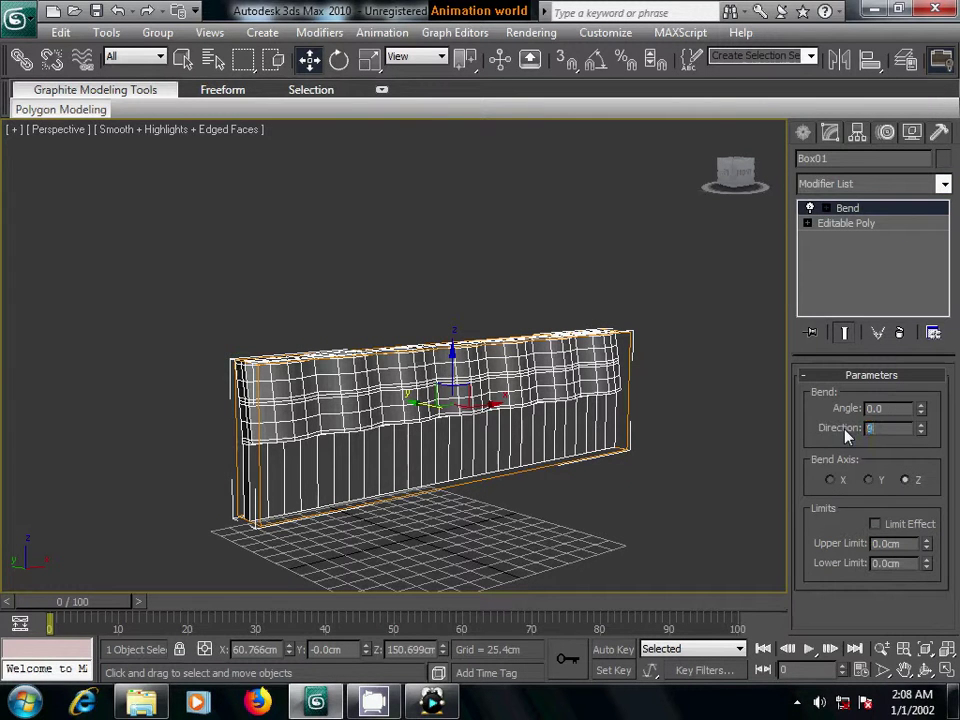
Set the bend direction to 90 and the angle to 180, keeping the X axis after trying Y and Z.
text(90)
key(Return)
click(830, 480)
click(870, 408)
text(180)
key(Return)
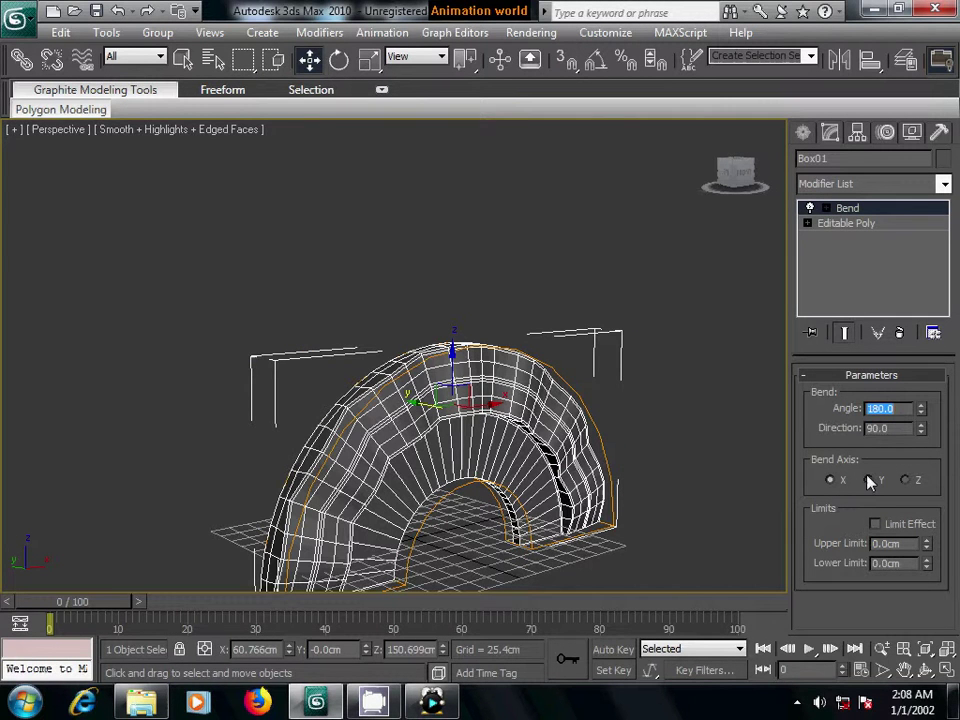
click(868, 480)
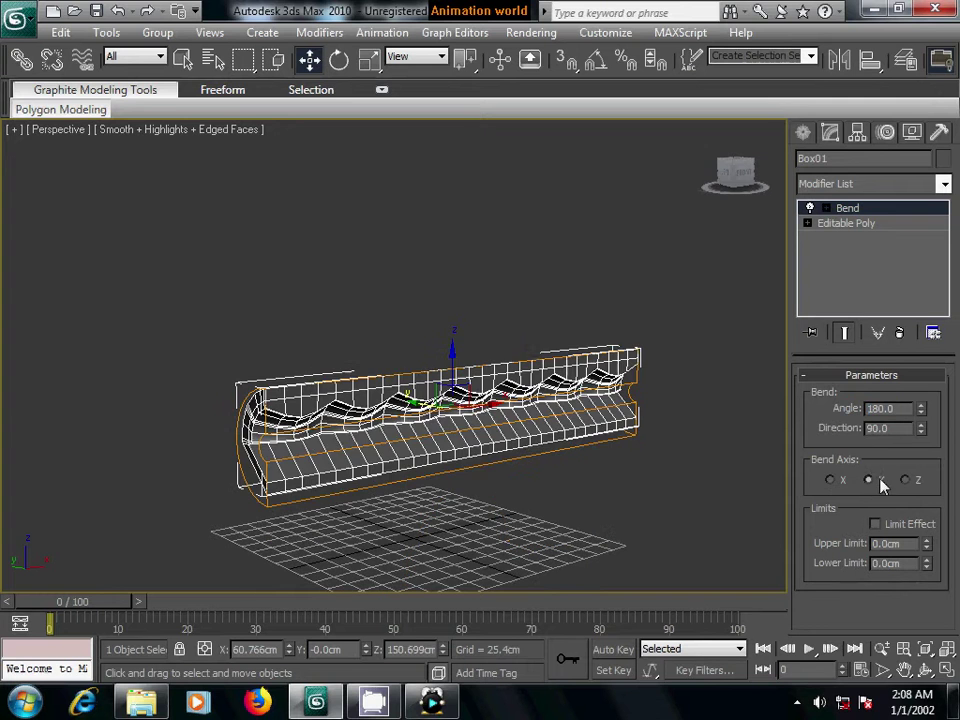
click(906, 480)
click(831, 480)
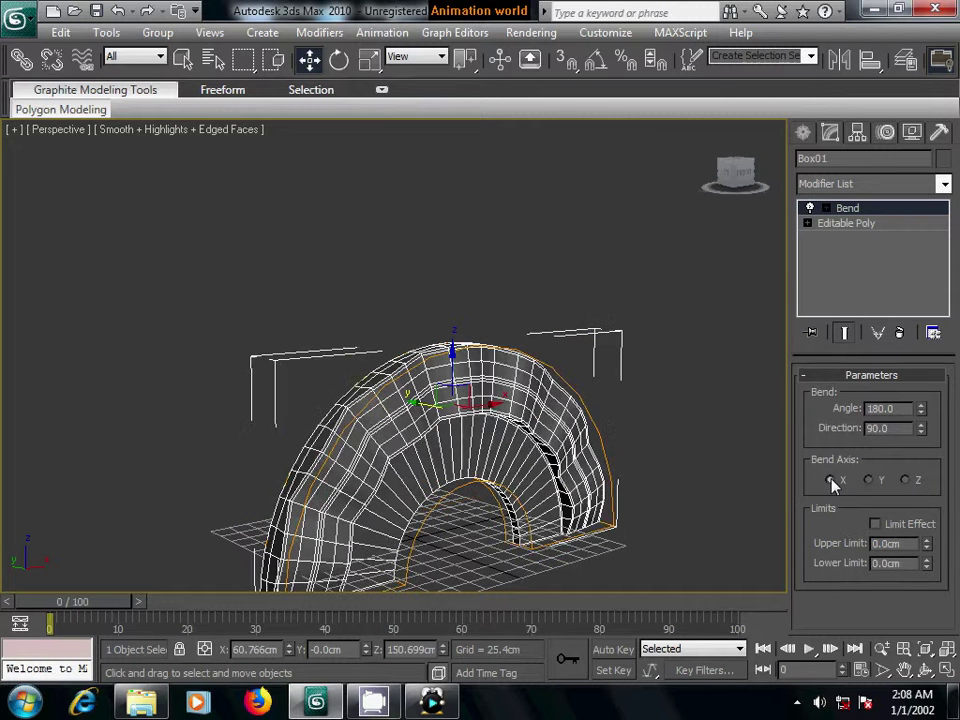
Change the bend direction to 180 and raise the angle to 250.5.
double_click(896, 430)
text(1)
text(80)
key(Return)
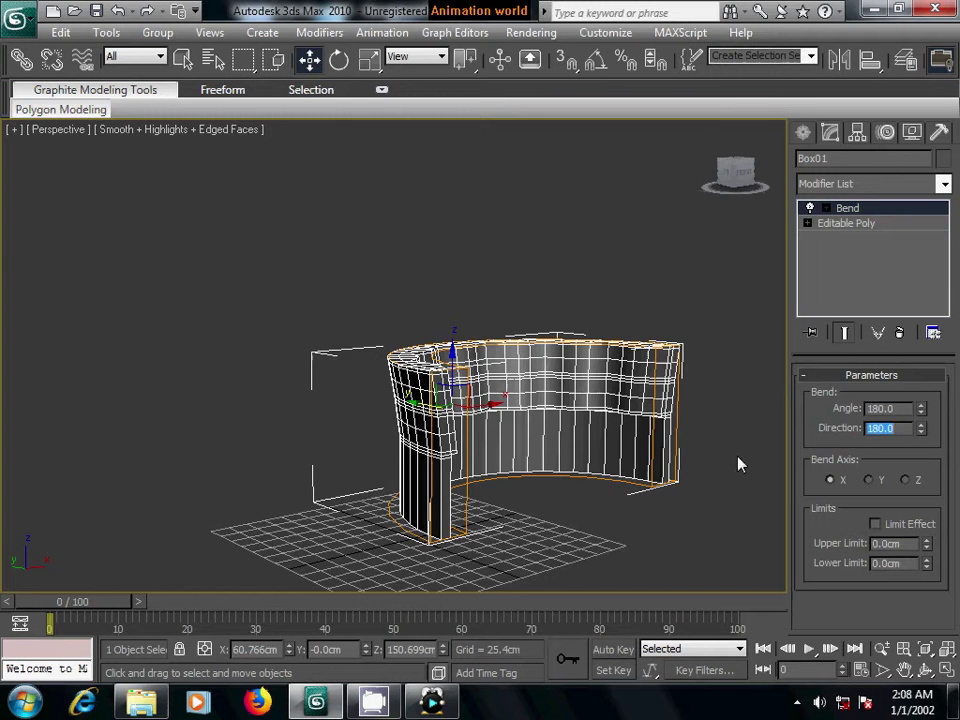
mouse_move(739, 461)
alt+middle_down()
mouse_move(625, 465)
mouse_move(699, 441)
mouse_move(596, 431)
alt+middle_up()
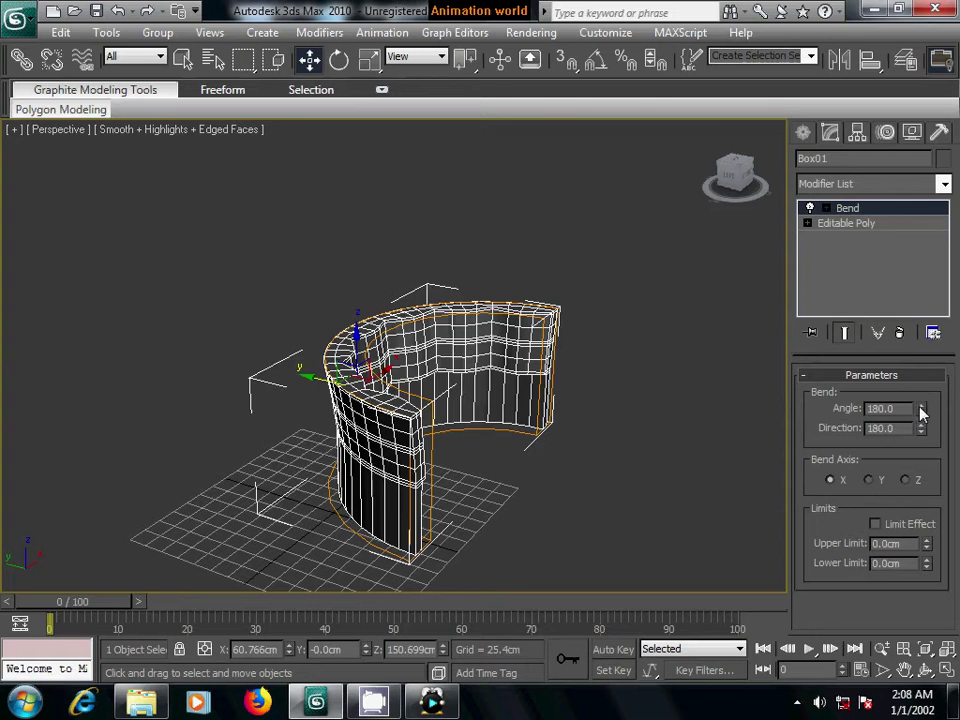
drag(922, 411, 907, 273)
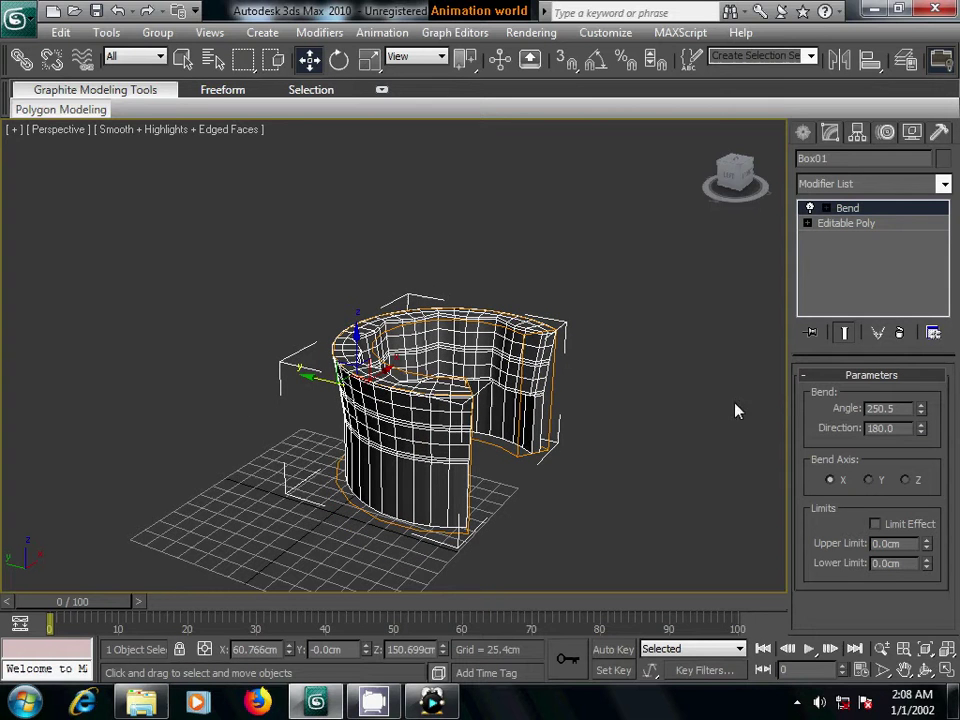
mouse_move(596, 448)
alt+middle_down()
mouse_move(467, 471)
mouse_move(506, 499)
mouse_move(497, 510)
mouse_move(467, 511)
mouse_move(439, 446)
mouse_move(470, 420)
mouse_move(509, 408)
alt+middle_up()
Collapse the Bend modifier into Box01's editable poly.
right_click(846, 208)
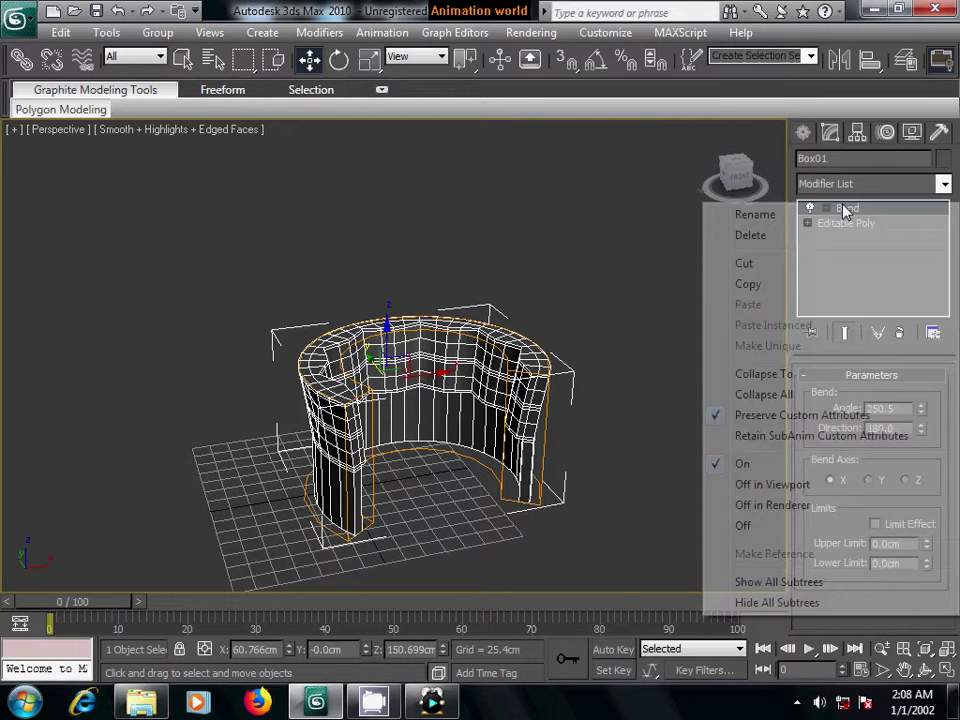
click(765, 378)
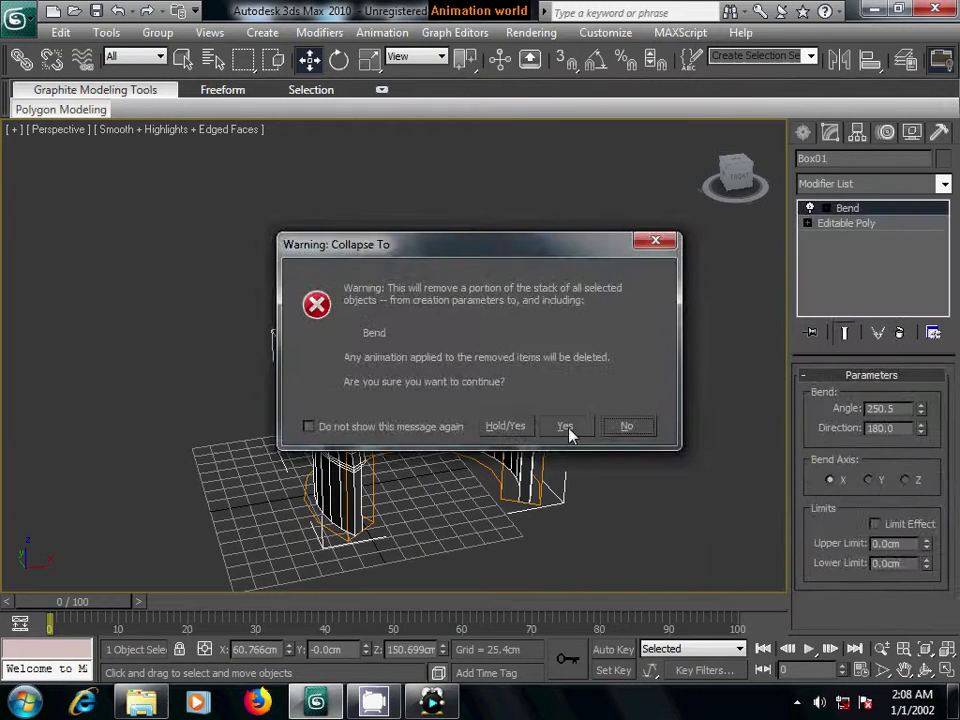
click(566, 425)
mouse_move(525, 475)
alt+middle_down()
mouse_move(528, 465)
mouse_move(519, 470)
alt+middle_up()
scroll(519, 469, up, 3)
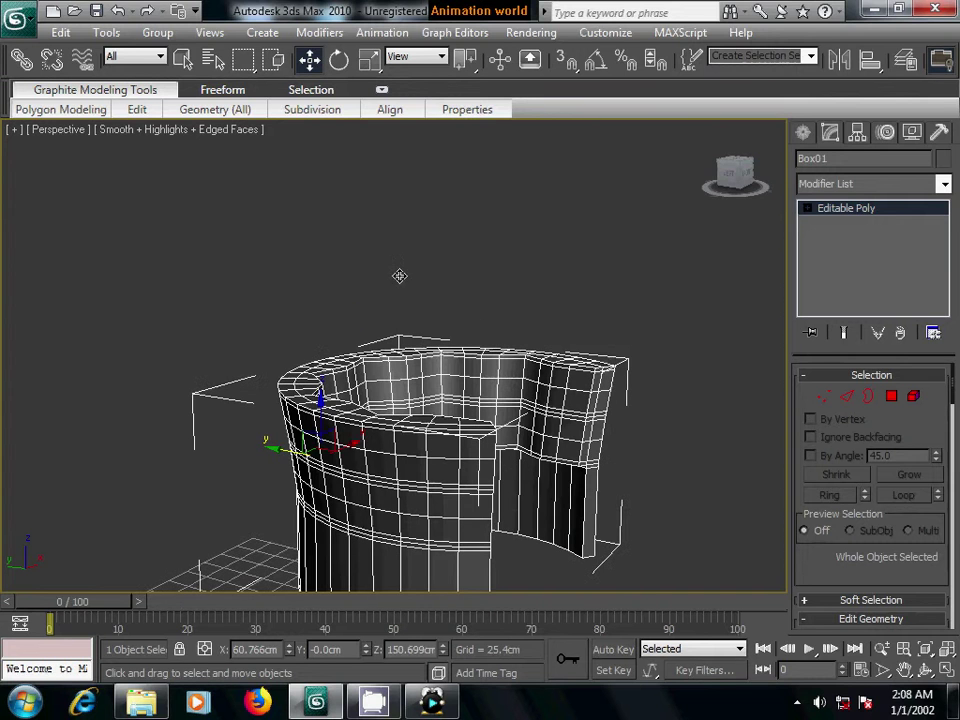
Save the scene as 'sofa chair.max' in G:\ANIMATION\my tutorial.
click(96, 11)
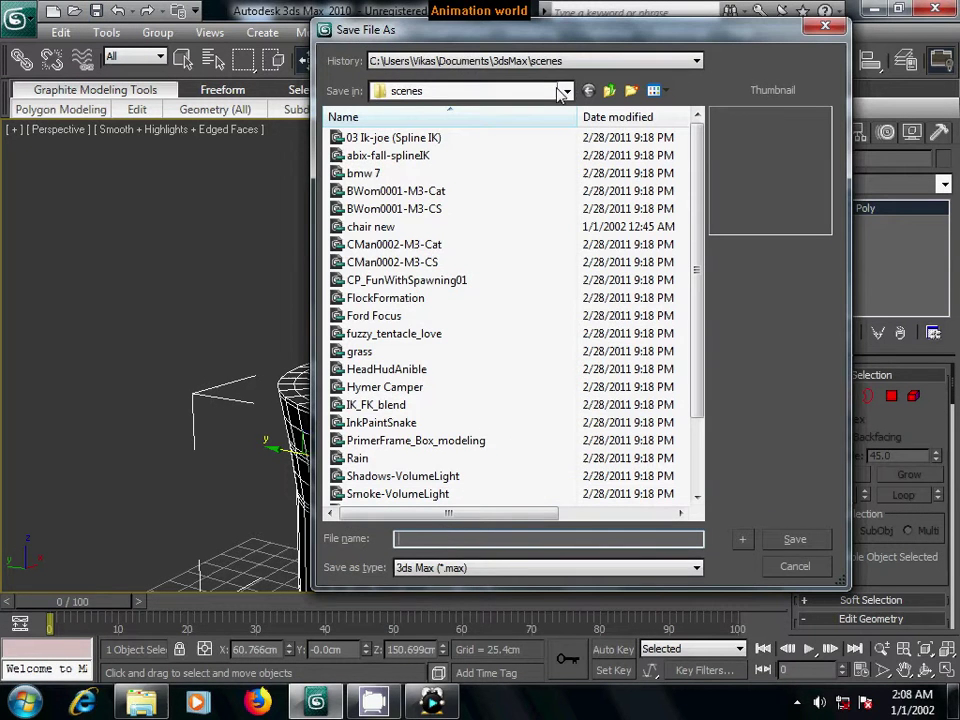
click(450, 91)
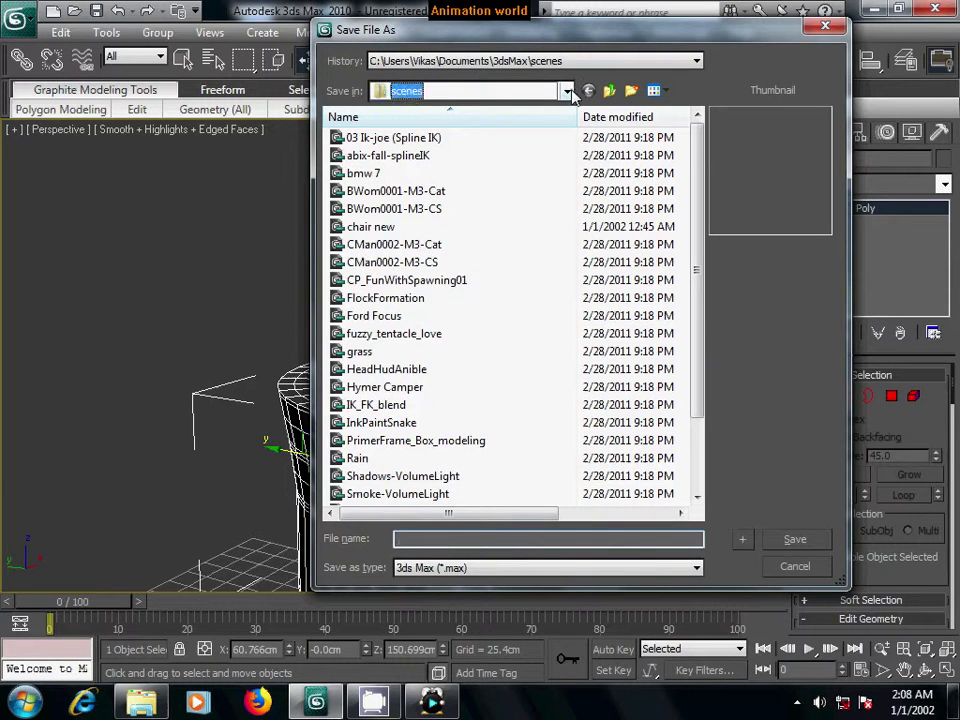
click(440, 290)
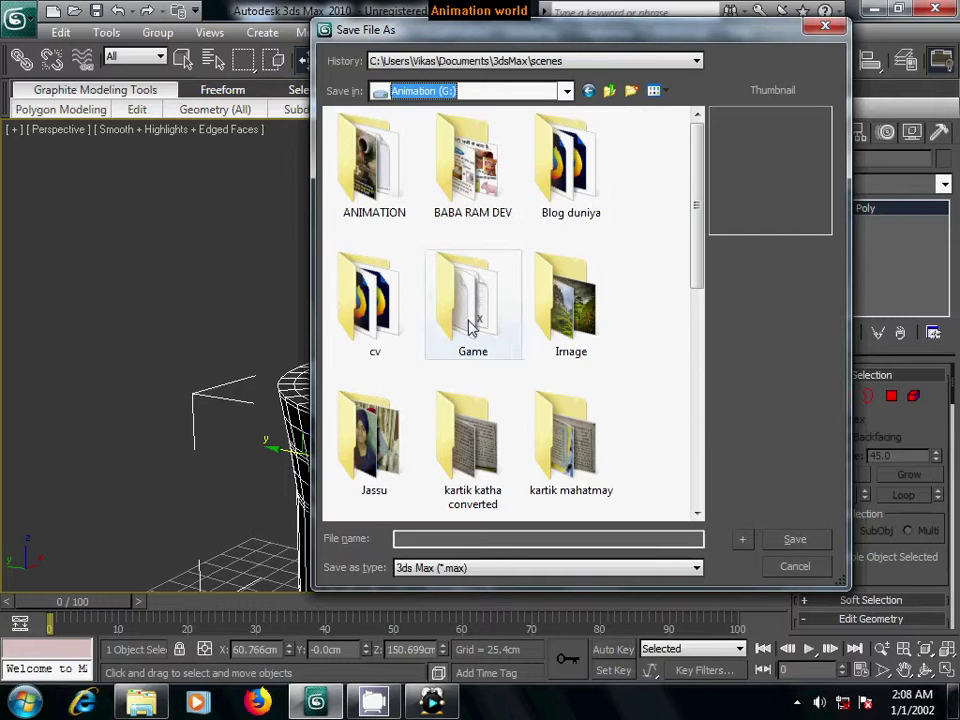
double_click(375, 170)
scroll(461, 321, down, 3)
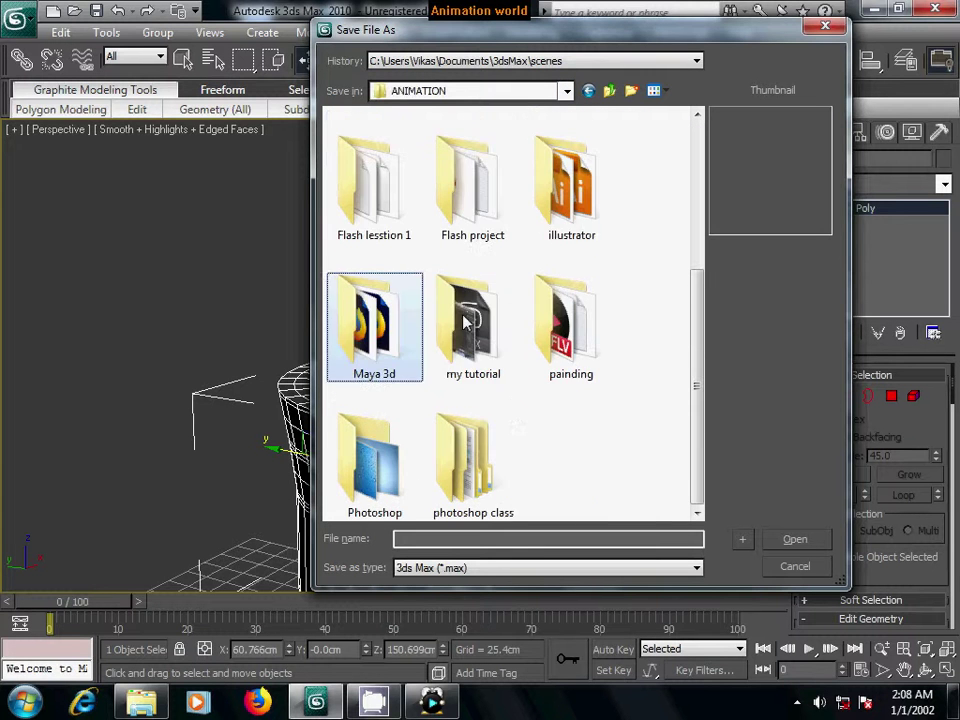
double_click(462, 328)
click(444, 540)
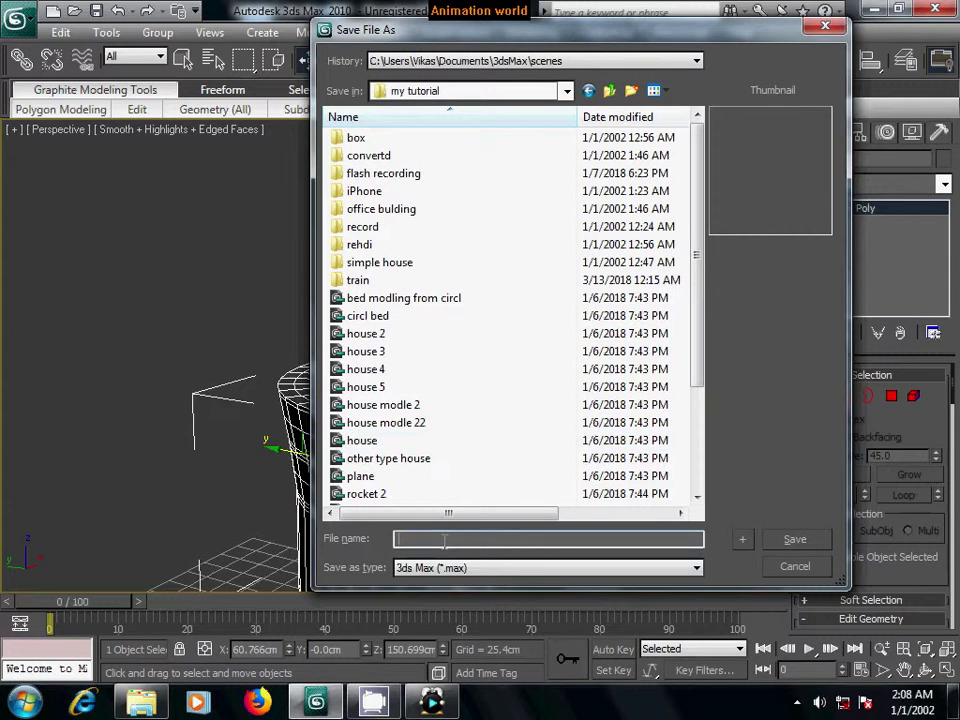
text(sofa)
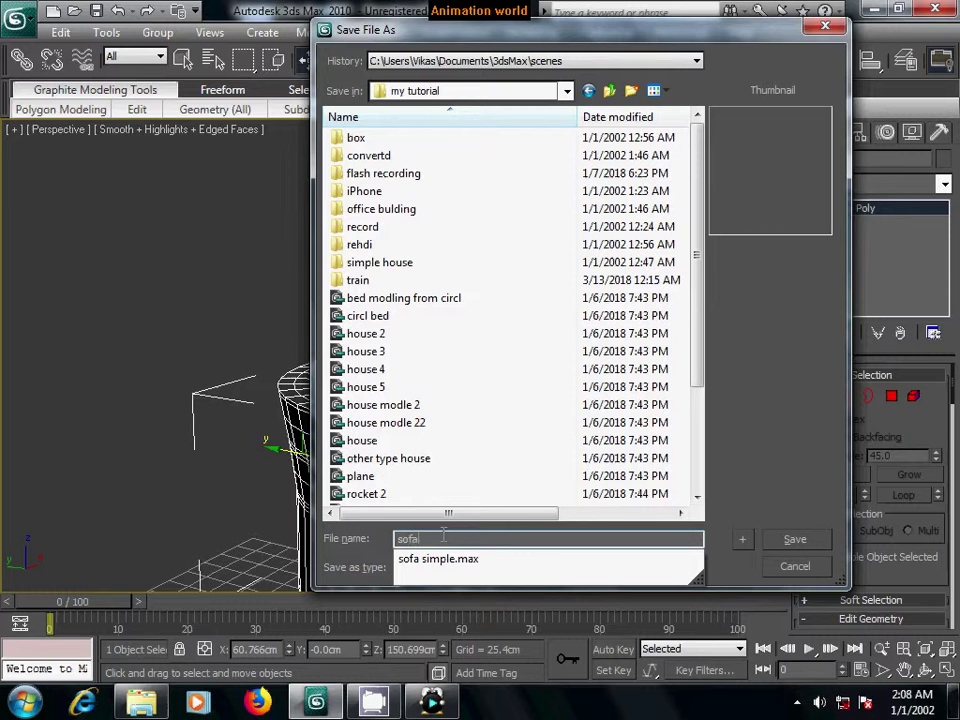
text( chair)
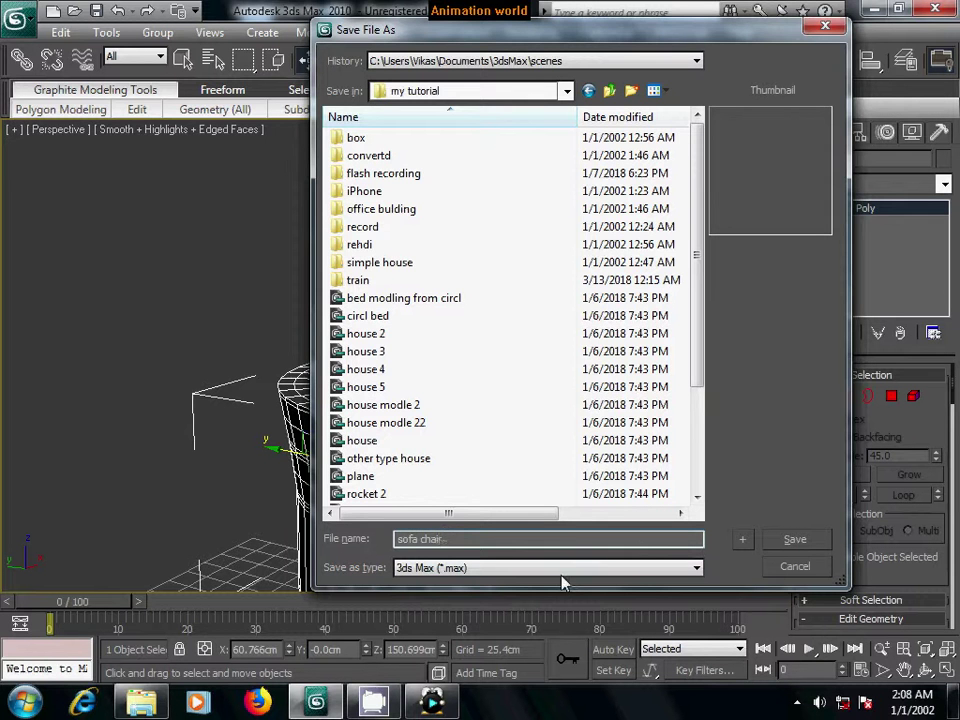
click(800, 540)
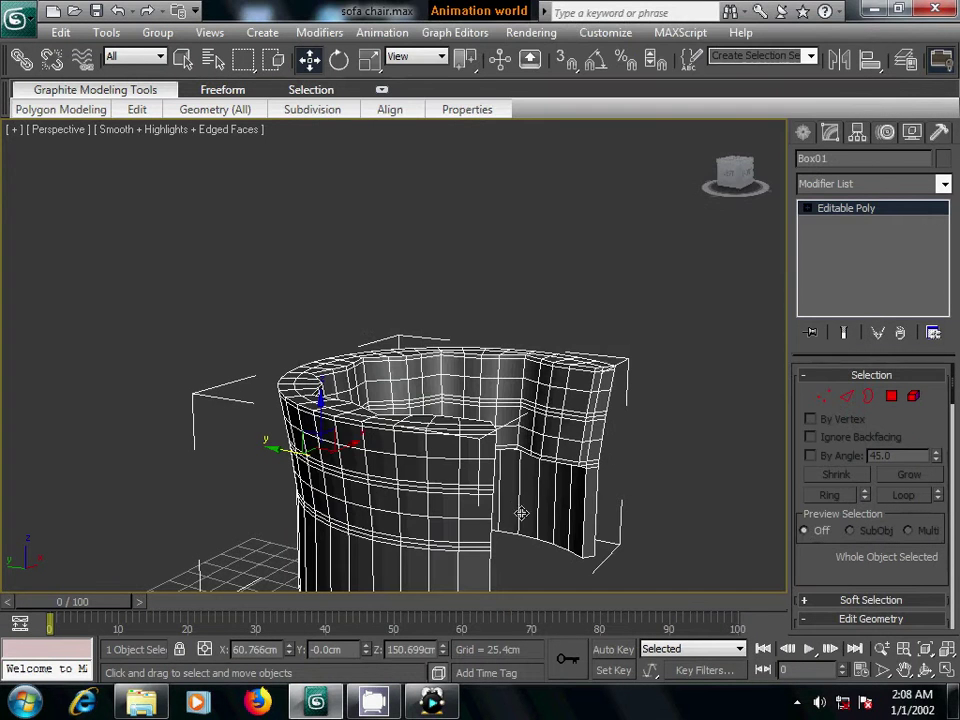
Add an FFD 2x2x2 modifier to the sofa and enter its Control Points level.
middle_drag(506, 493, 389, 436)
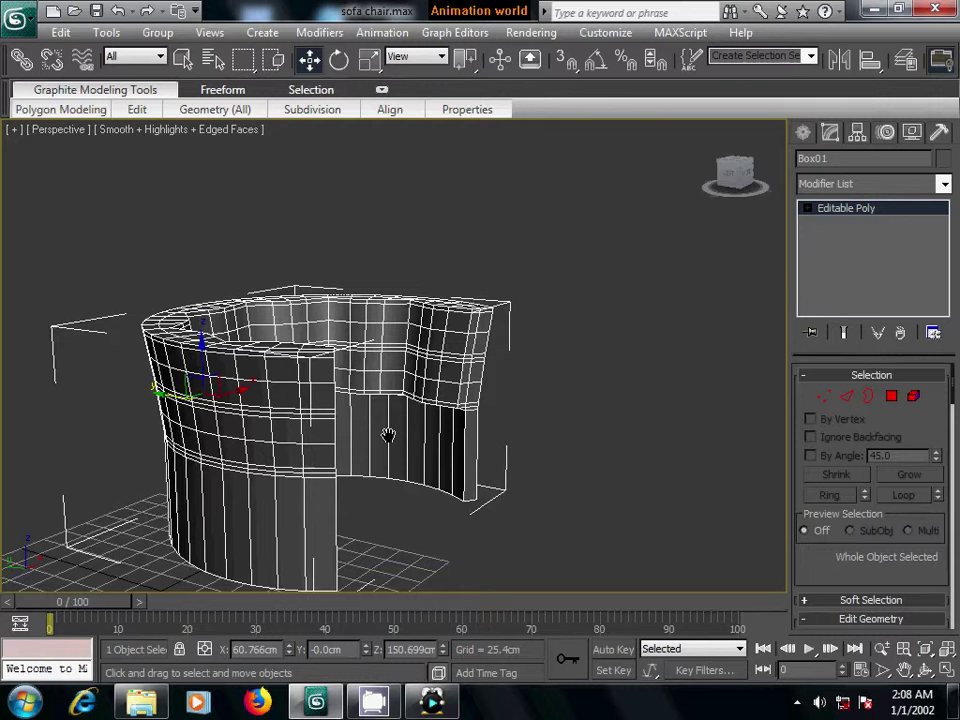
middle_drag(545, 470, 540, 445)
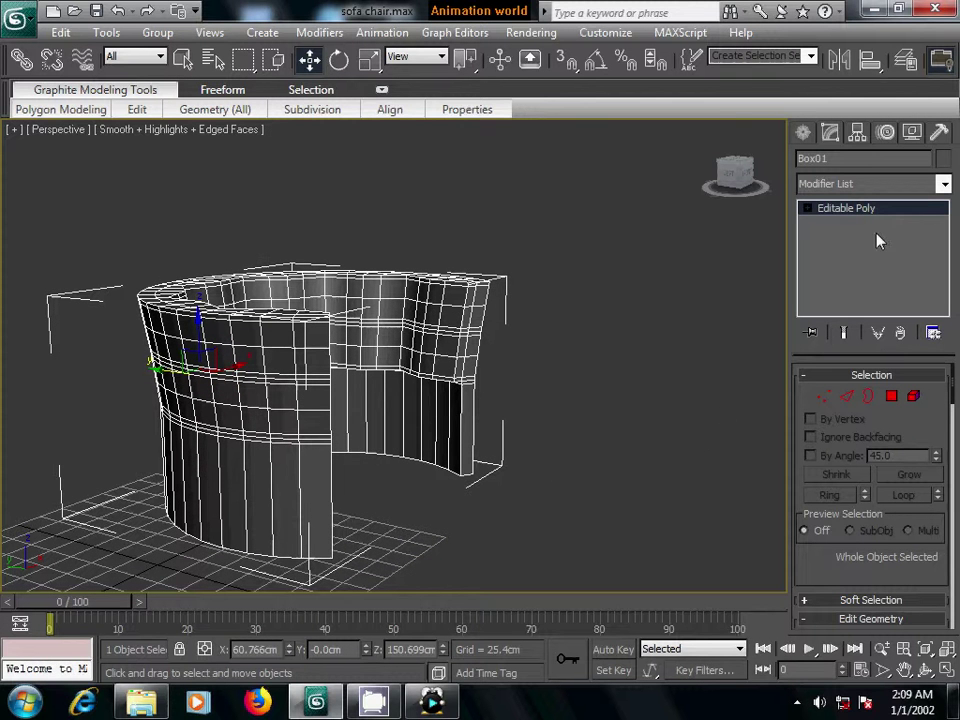
click(850, 185)
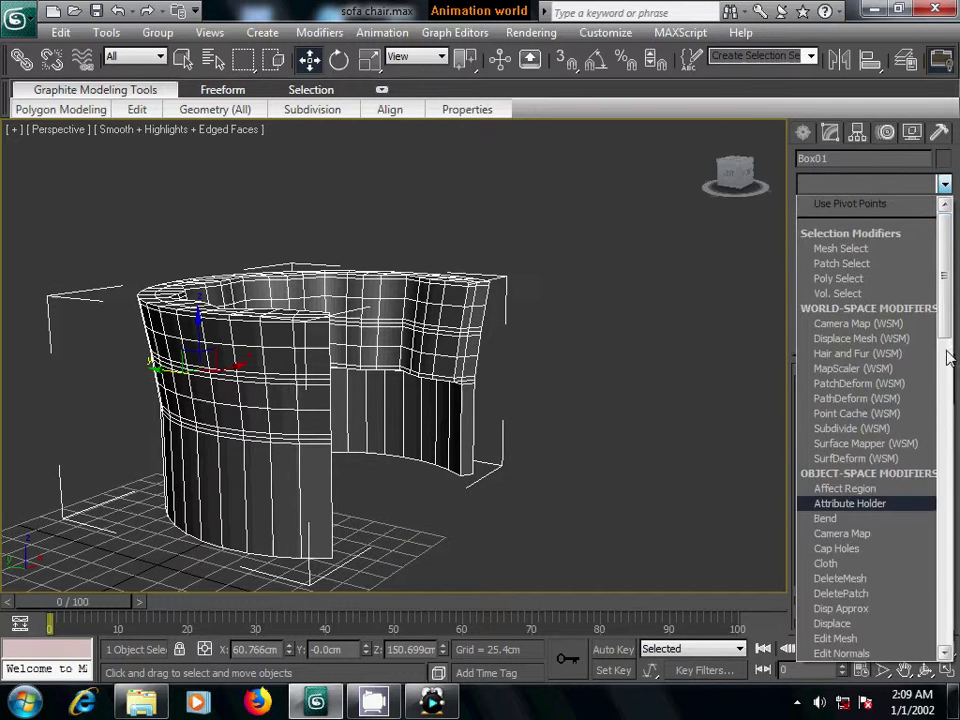
drag(946, 345, 946, 380)
click(860, 456)
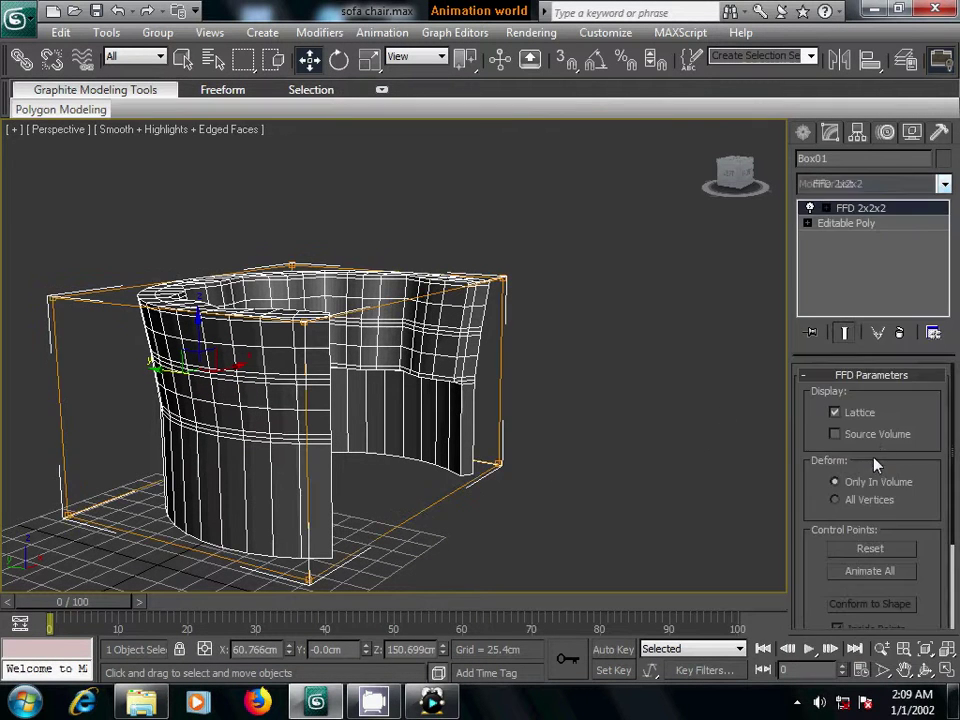
middle_drag(538, 456, 786, 282)
click(826, 208)
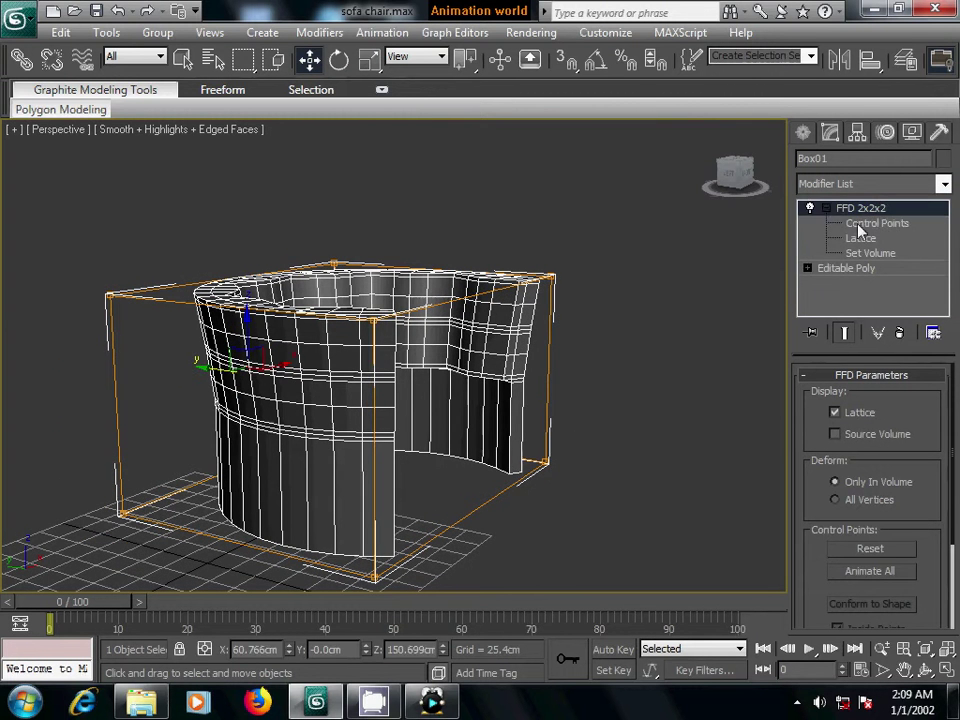
click(860, 223)
mouse_move(743, 439)
middle_down()
mouse_move(589, 426)
mouse_move(600, 427)
middle_up()
scroll(600, 427, down, 2)
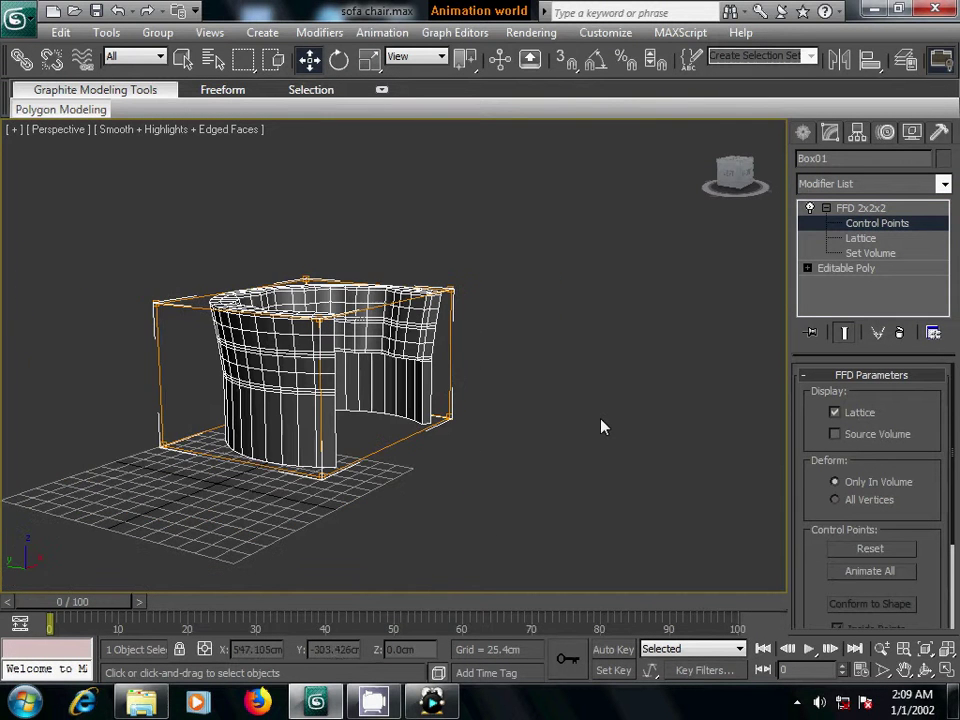
Lower the top-right lattice control points on Z to slope the rim.
alt+middle_drag(551, 454, 470, 440)
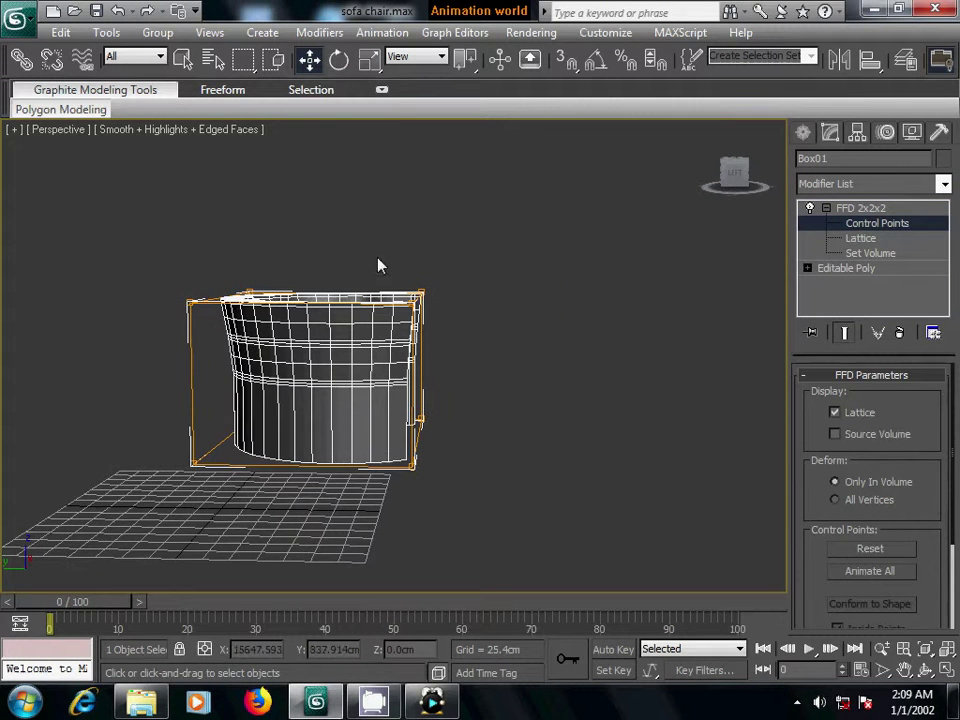
mouse_move(373, 253)
mouse_down()
mouse_move(458, 350)
mouse_move(467, 345)
mouse_up()
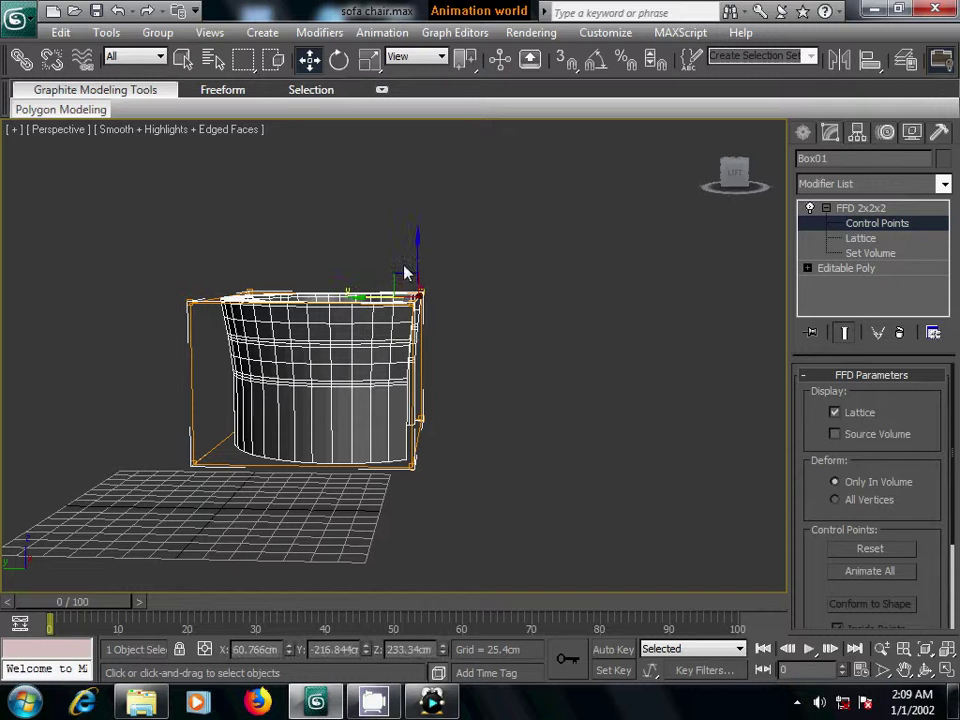
mouse_move(420, 244)
mouse_down()
mouse_move(422, 280)
mouse_move(514, 360)
mouse_up()
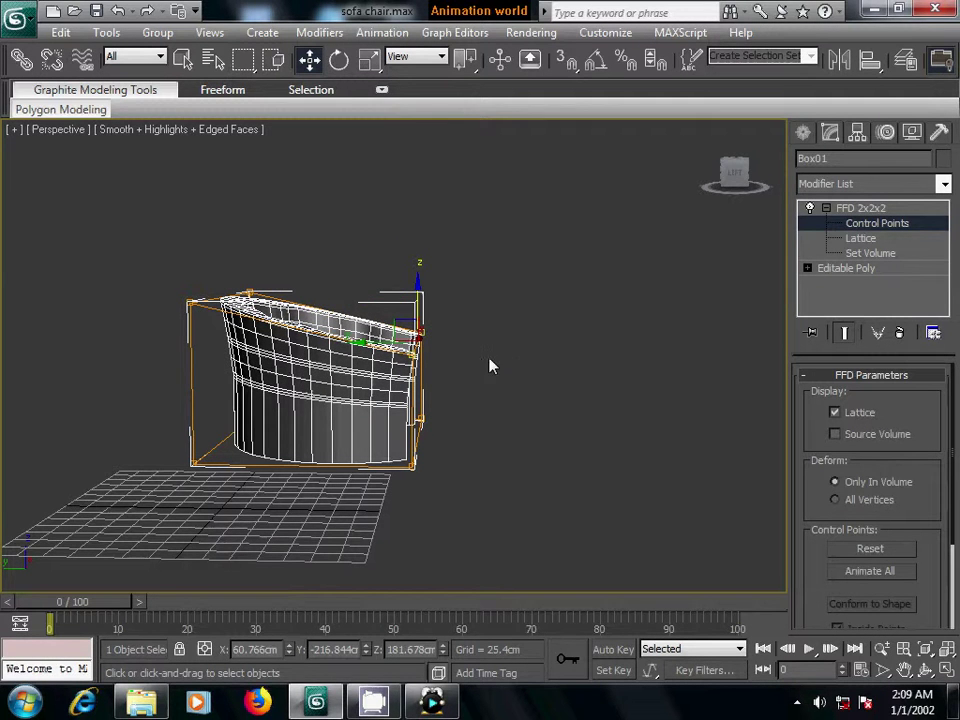
mouse_move(502, 365)
alt+middle_down()
mouse_move(386, 375)
mouse_move(375, 390)
mouse_move(360, 358)
alt+middle_up()
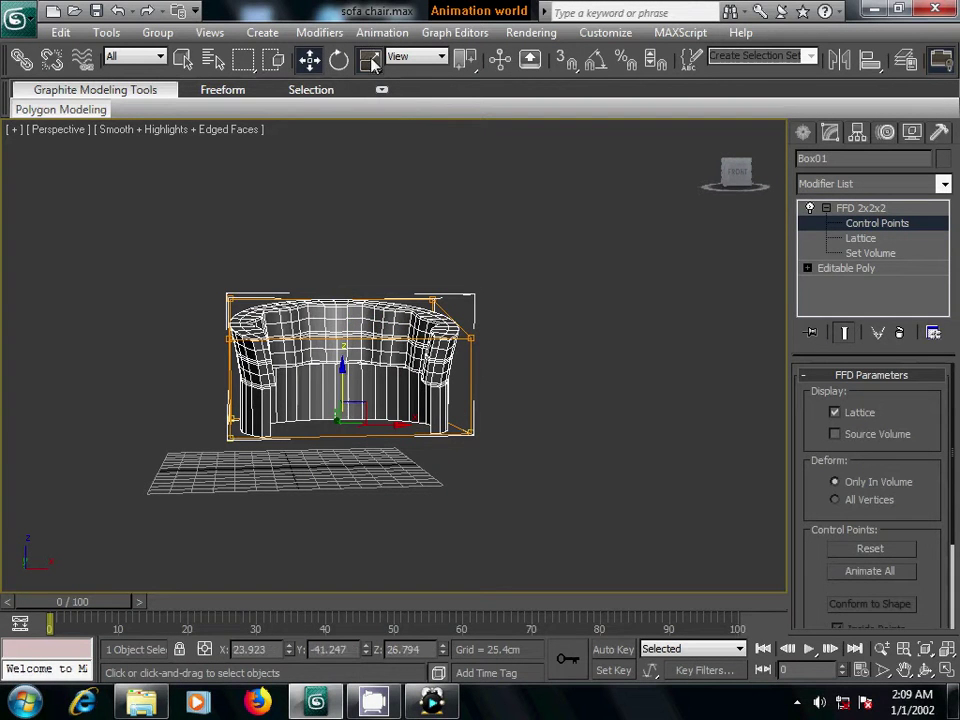
Uniformly scale the bottom lattice points inward to taper the sofa's base.
key(r)
alt+middle_drag(465, 372, 375, 435)
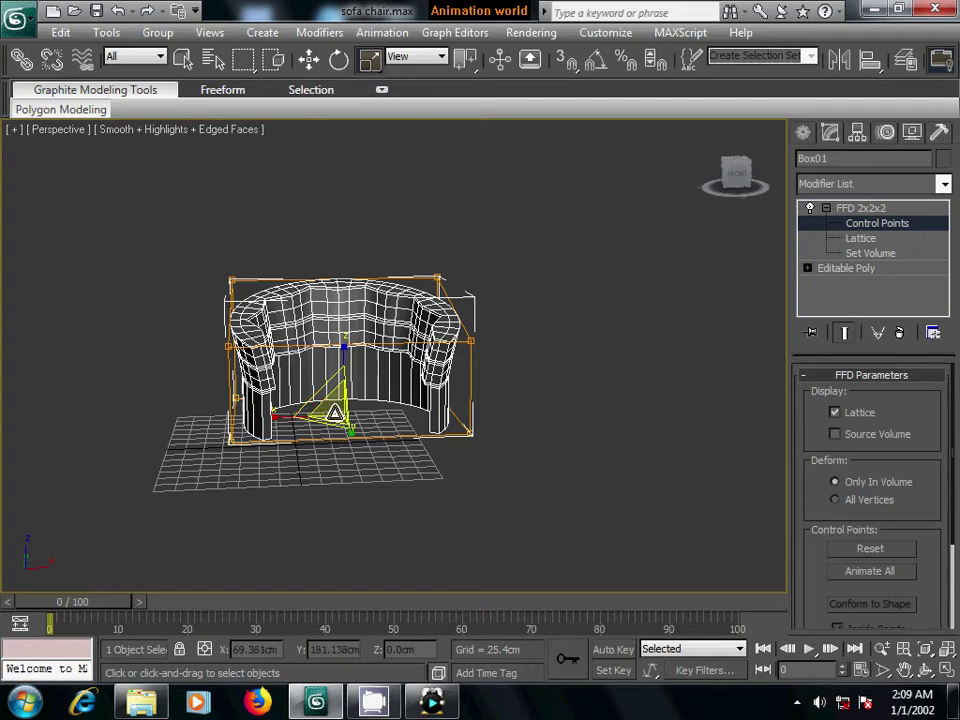
drag(336, 408, 342, 430)
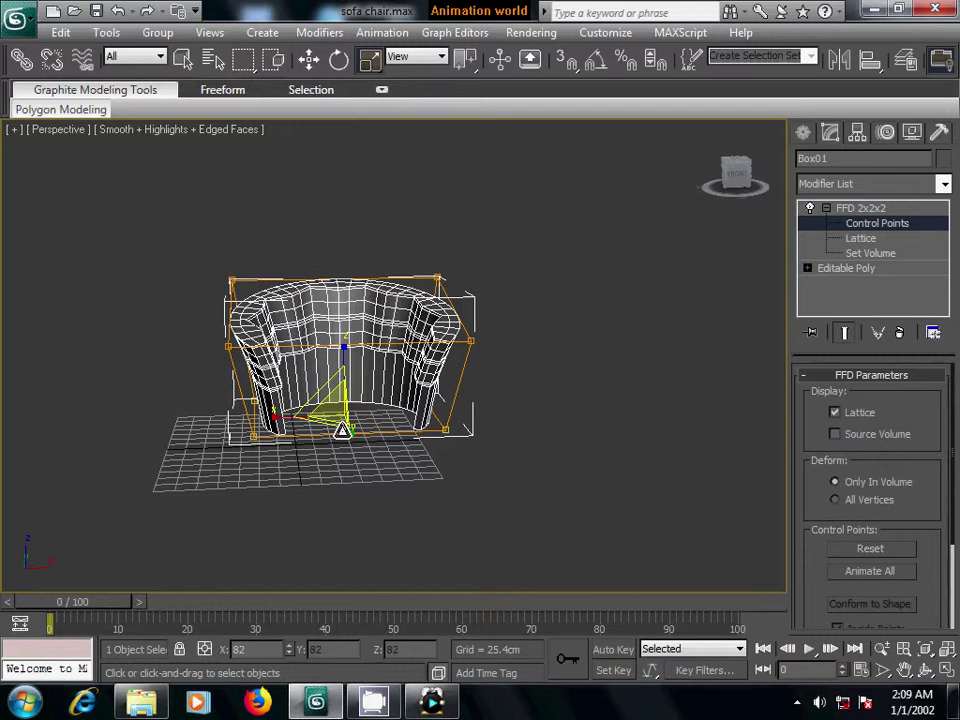
middle_drag(342, 430, 352, 434)
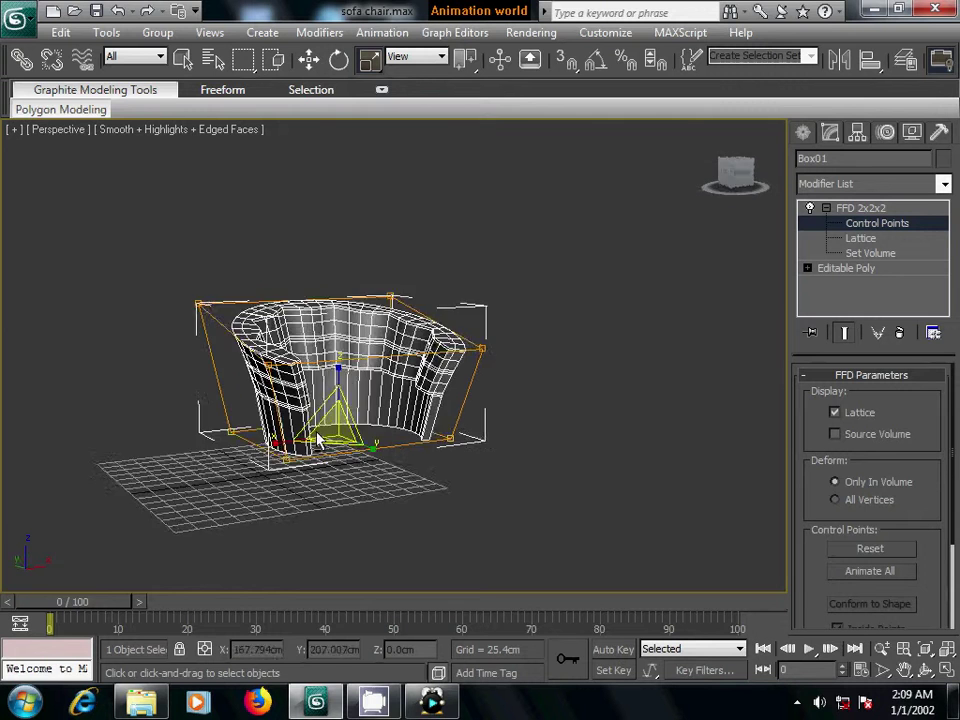
alt+middle_drag(352, 434, 398, 424)
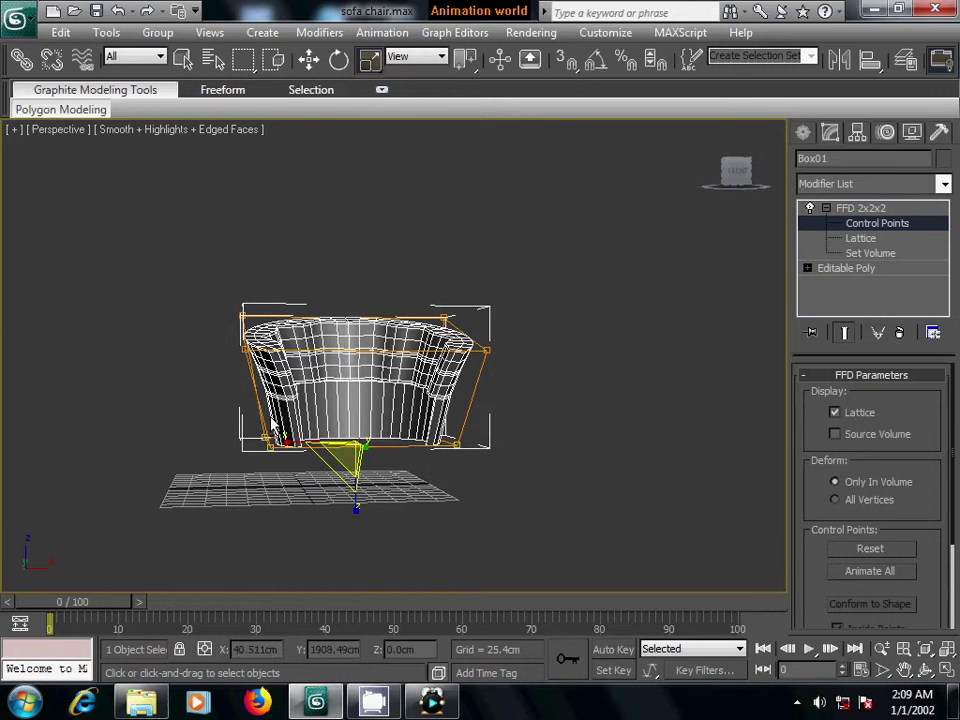
mouse_move(328, 399)
alt+middle_down()
mouse_move(433, 430)
mouse_move(499, 420)
mouse_move(536, 369)
mouse_move(516, 347)
alt+middle_up()
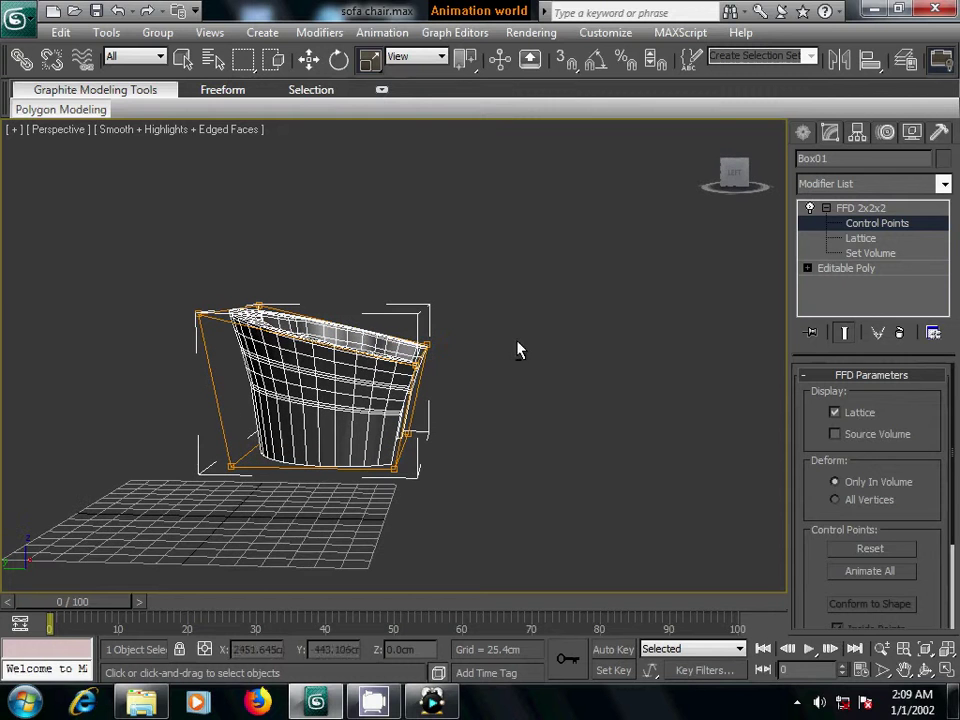
click(827, 208)
right_click(857, 214)
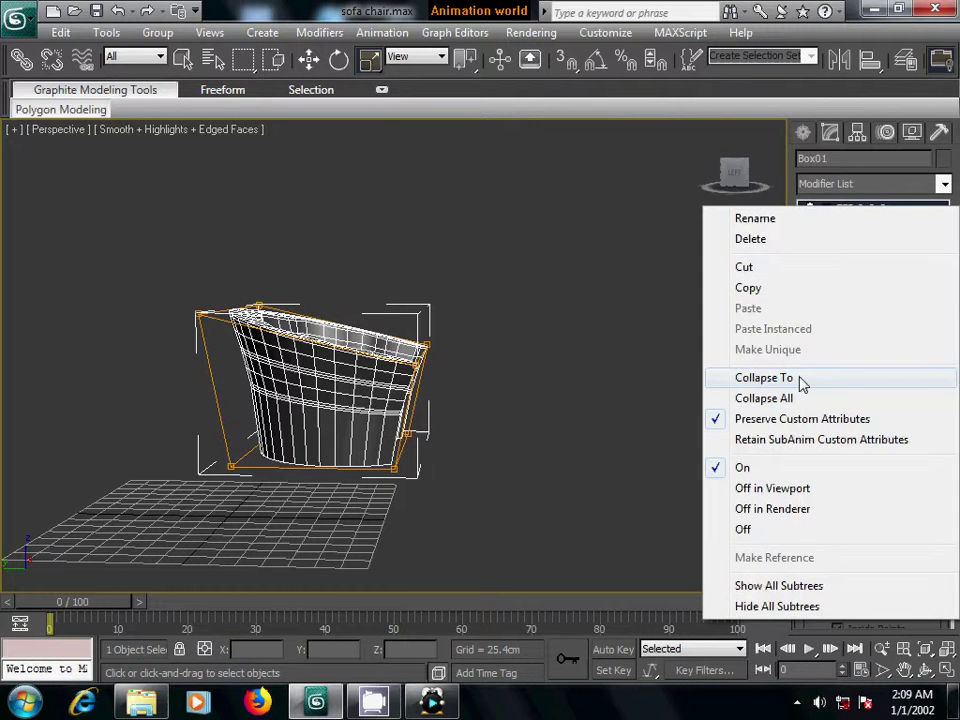
Collapse the FFD modifier into Box01's editable poly.
click(801, 380)
click(561, 424)
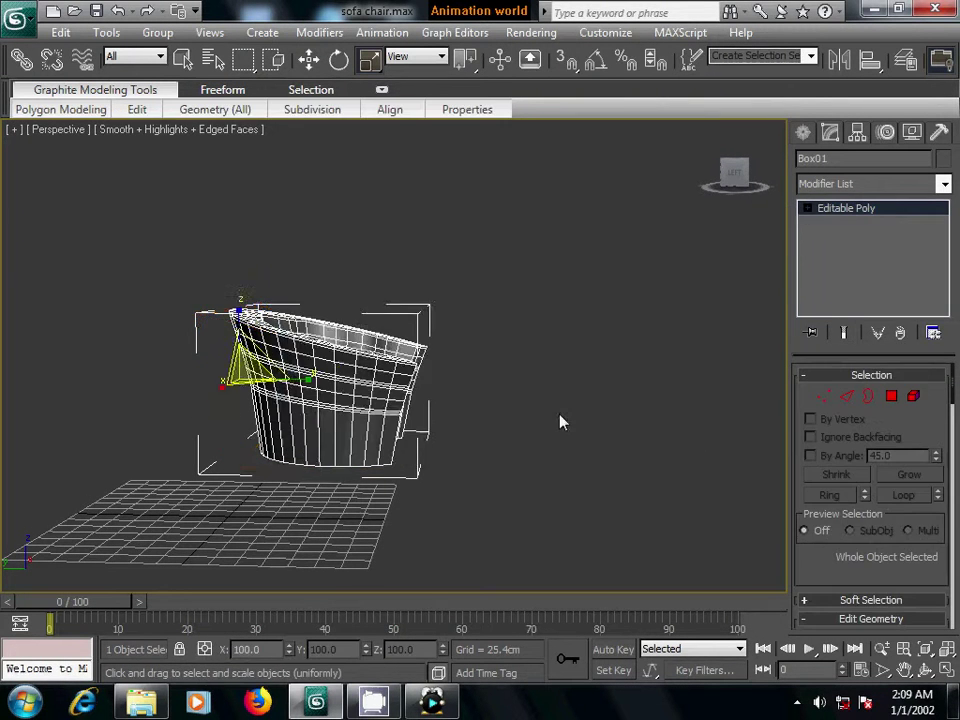
mouse_move(566, 459)
alt+middle_down()
mouse_move(484, 443)
mouse_move(396, 450)
mouse_move(450, 456)
mouse_move(465, 427)
mouse_move(470, 440)
alt+middle_up()
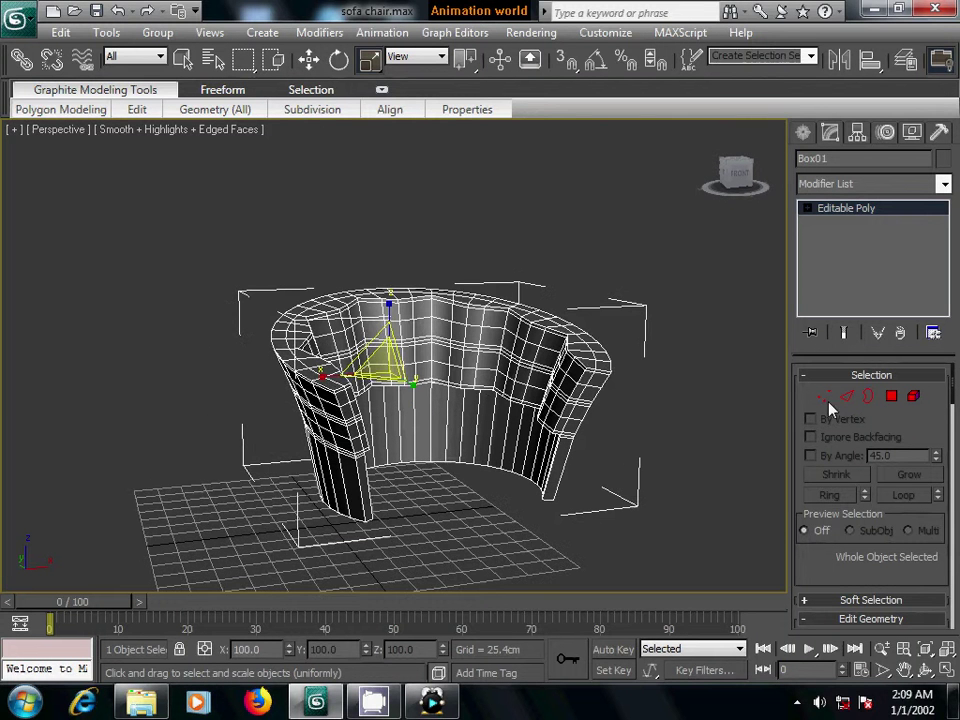
Extrude the sofa's two end polygons outward by 41.148 cm.
click(891, 396)
click(555, 478)
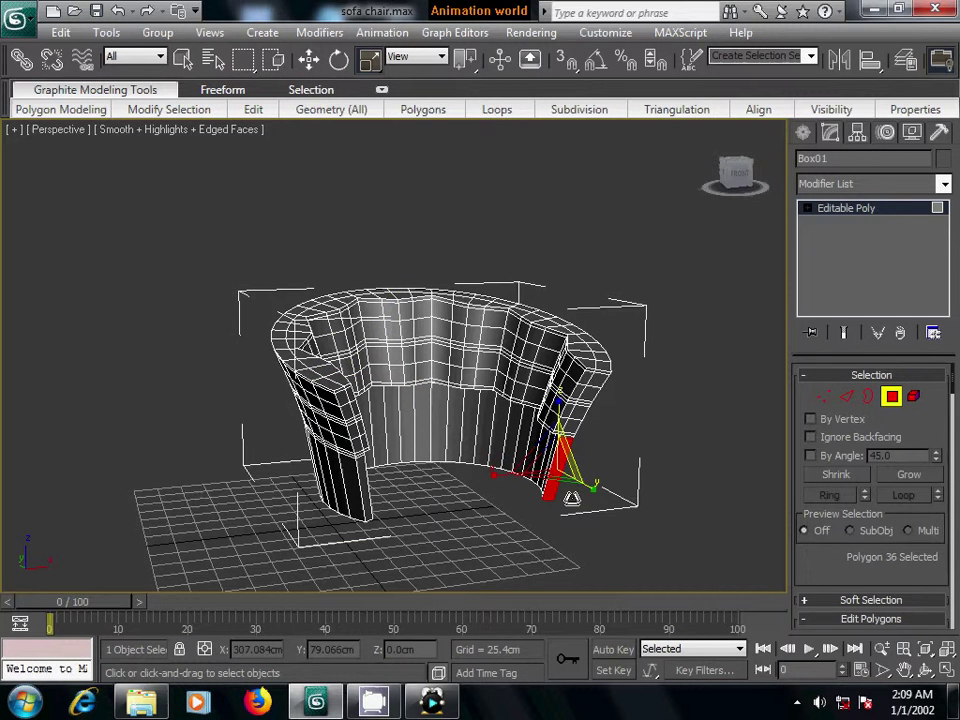
ctrl+click(362, 492)
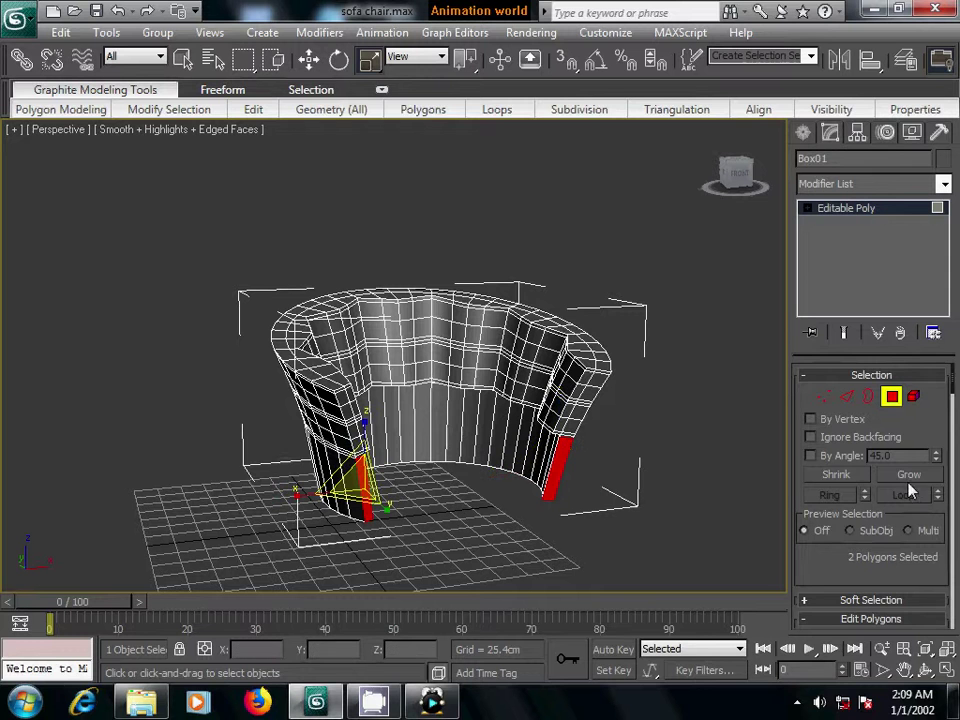
scroll(832, 548, down, 3)
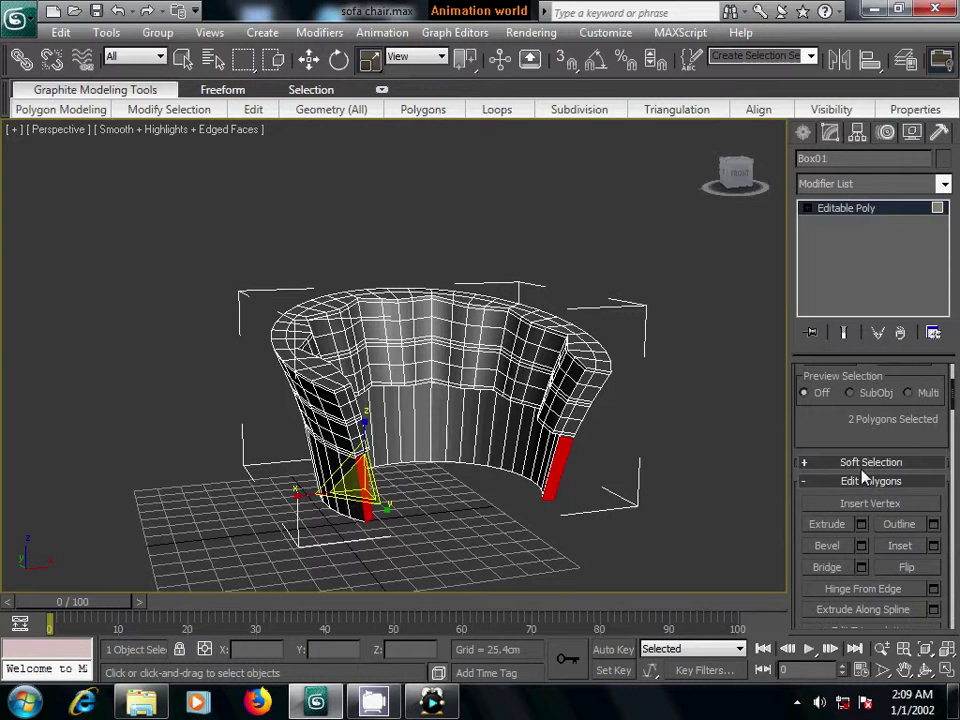
click(860, 524)
drag(871, 485, 863, 420)
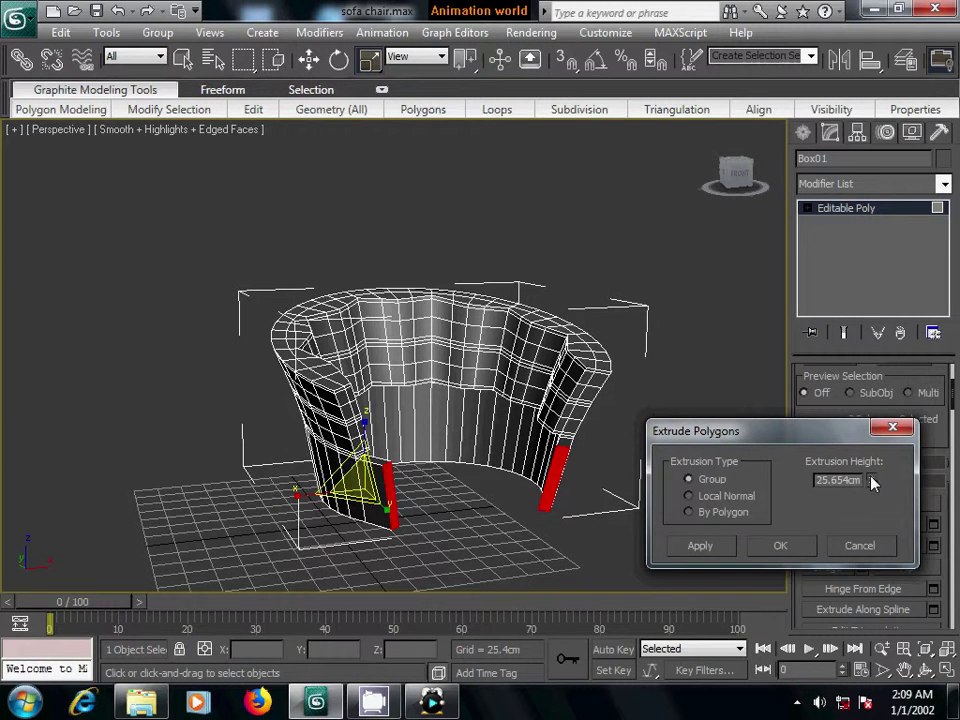
click(778, 547)
mouse_move(660, 525)
alt+middle_down()
mouse_move(636, 540)
mouse_move(638, 563)
alt+middle_up()
click(826, 546)
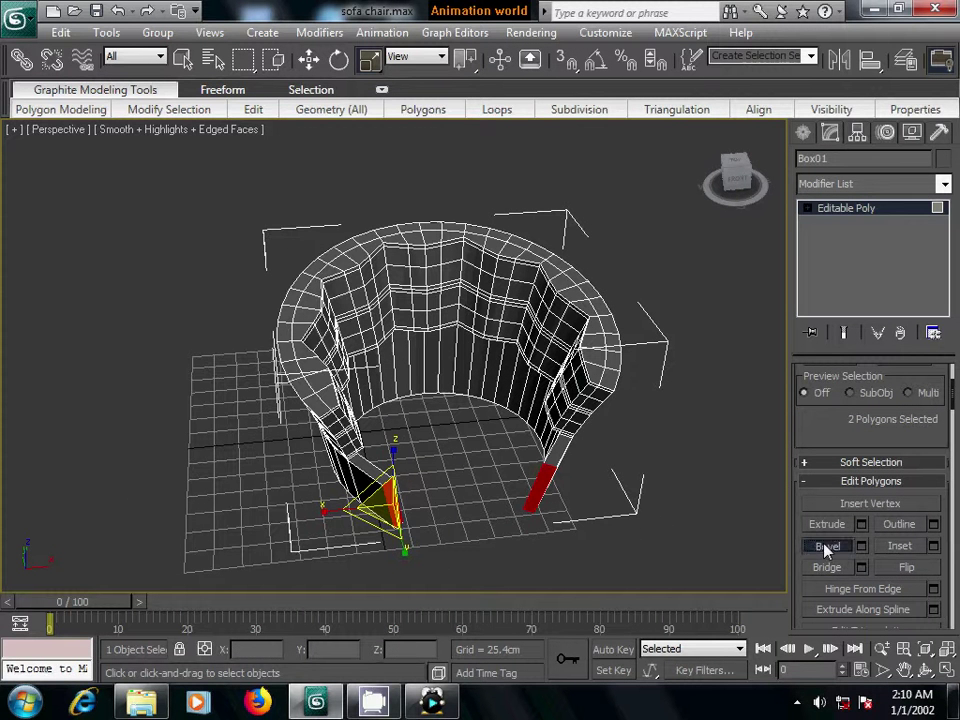
click(826, 548)
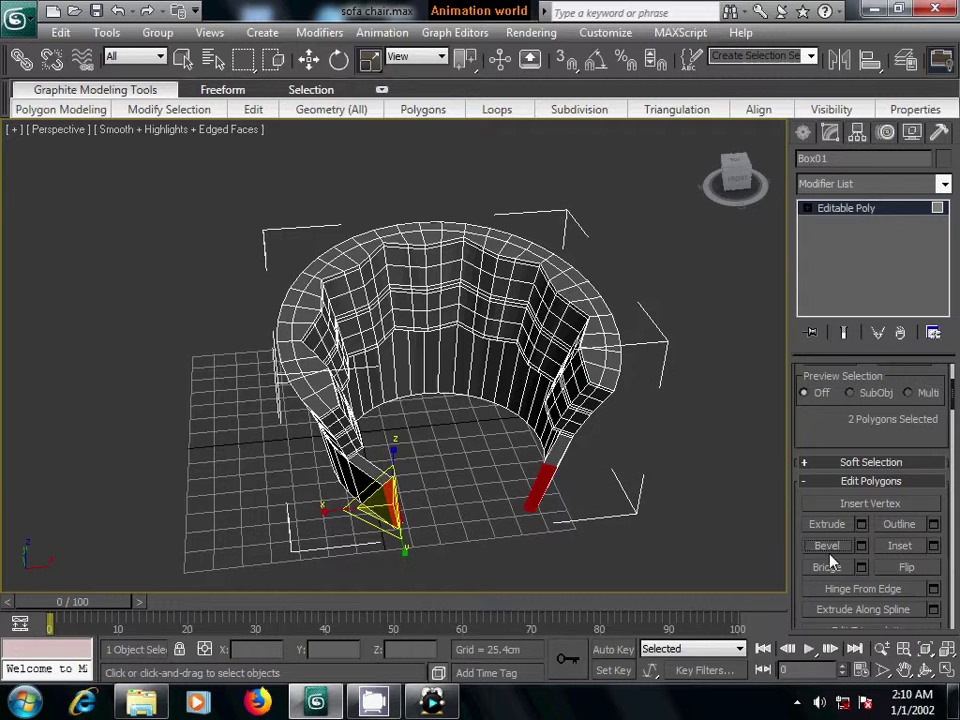
Undo a trial bridge and rotate the selected arm-end faces around the vertical axis.
click(829, 568)
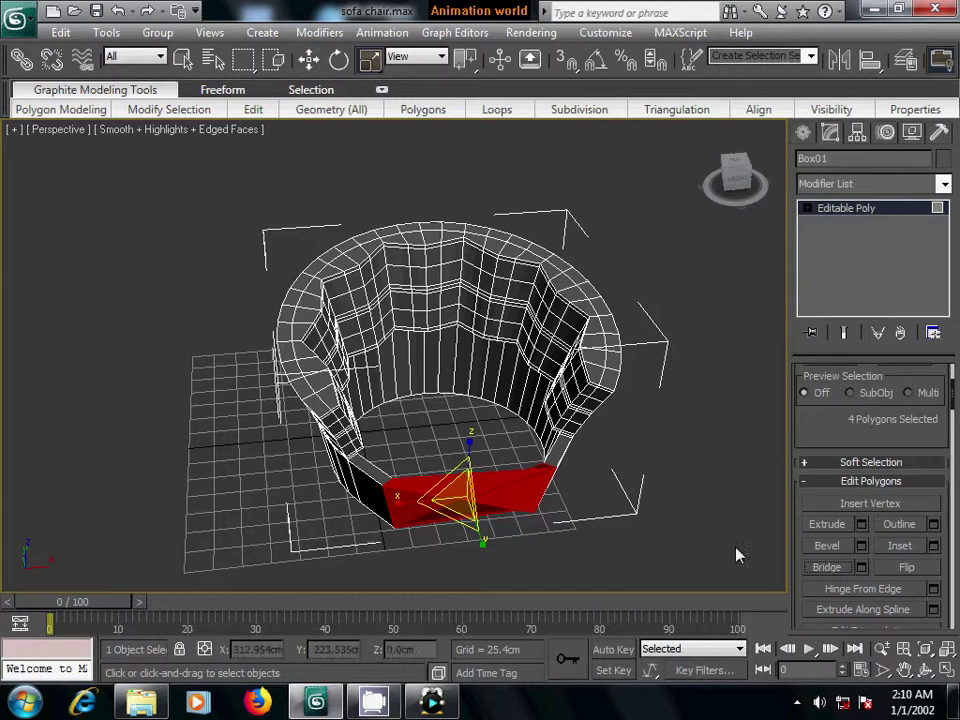
key(ctrl+z)
mouse_move(574, 501)
alt+middle_down()
mouse_move(542, 521)
mouse_move(549, 534)
alt+middle_up()
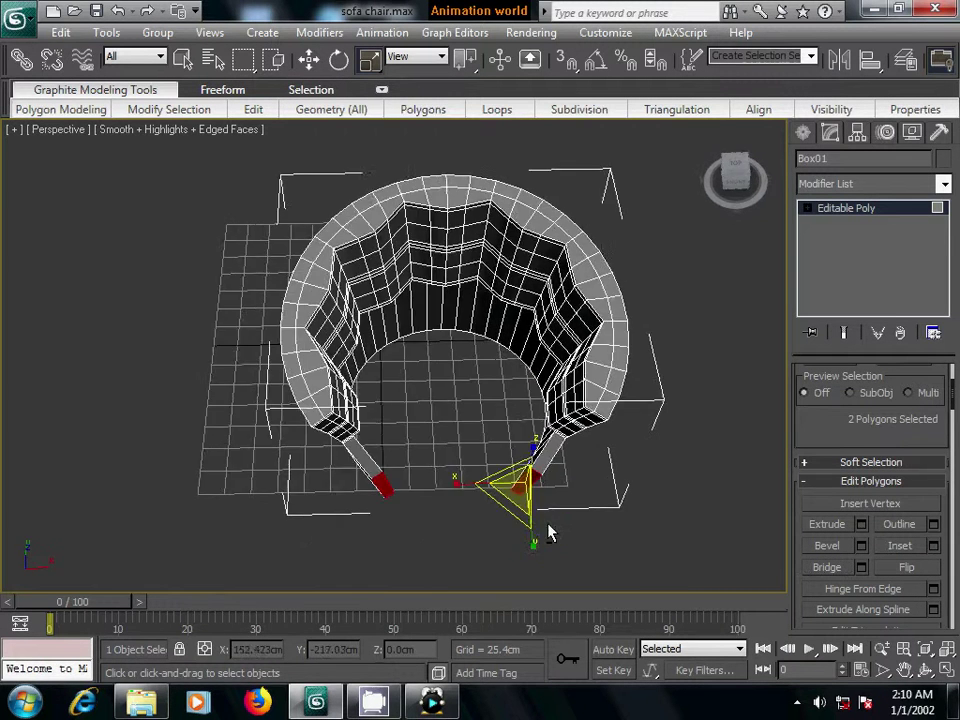
middle_drag(491, 527, 508, 484)
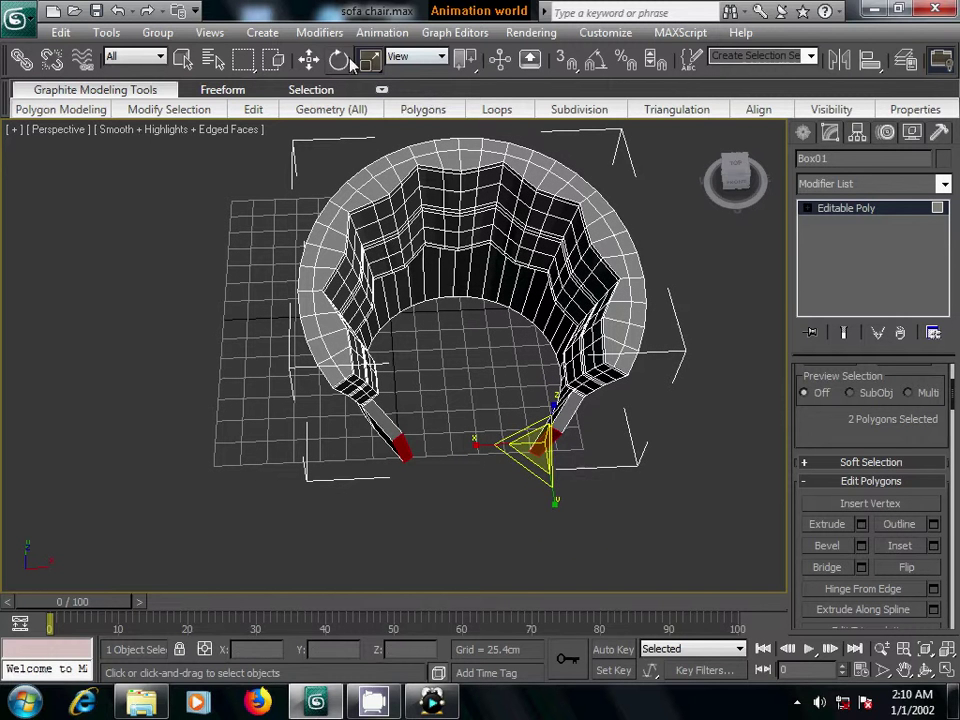
click(339, 60)
drag(536, 488, 583, 480)
Rotate the right arm's end face inward, then select both arm-end faces.
click(551, 465)
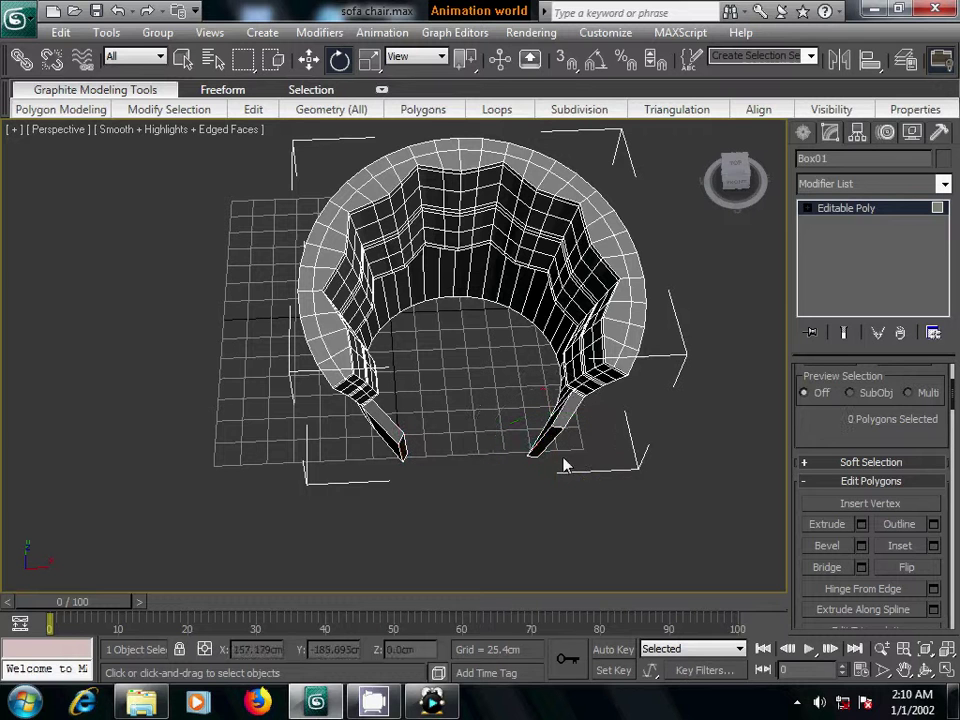
click(545, 440)
drag(559, 490, 449, 453)
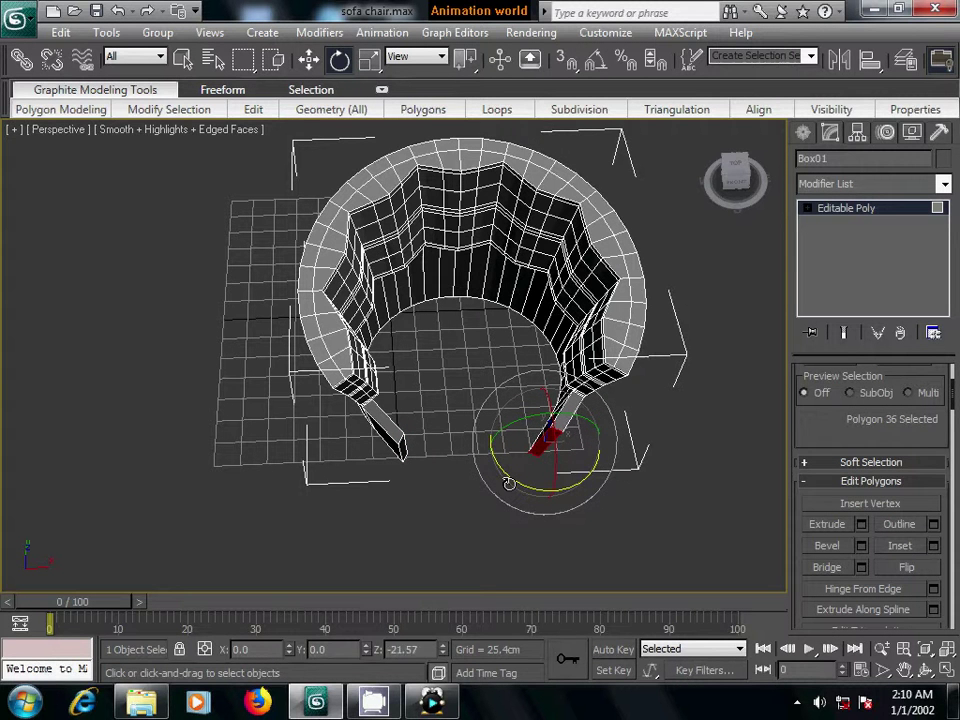
click(672, 470)
click(401, 446)
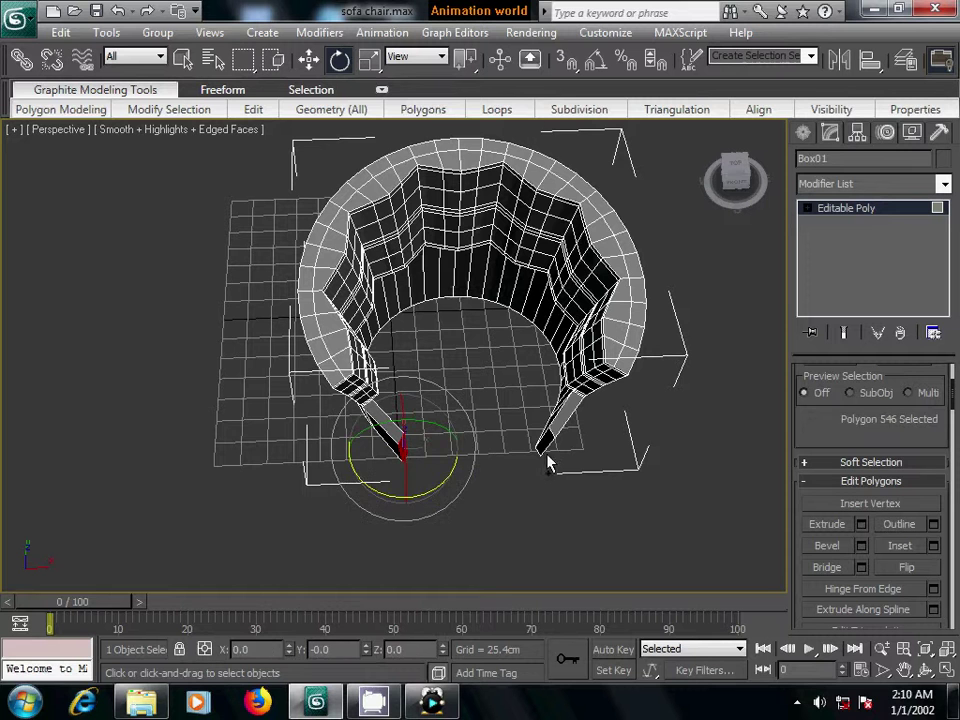
ctrl+click(545, 447)
Bridge the two arm-end faces with 2 segments.
click(828, 568)
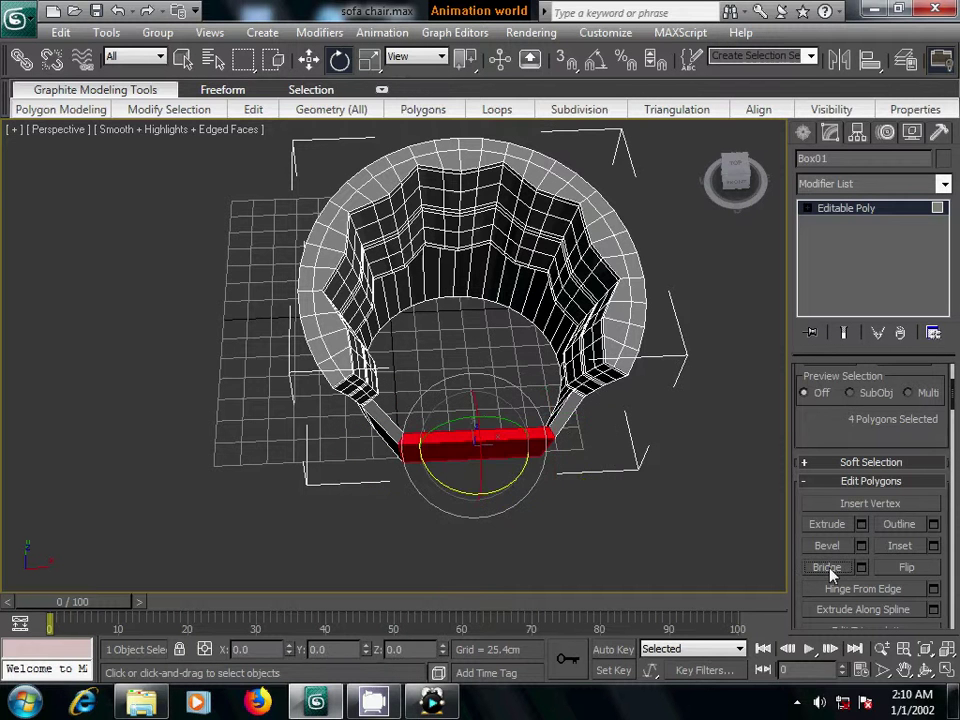
middle_drag(645, 553, 656, 536)
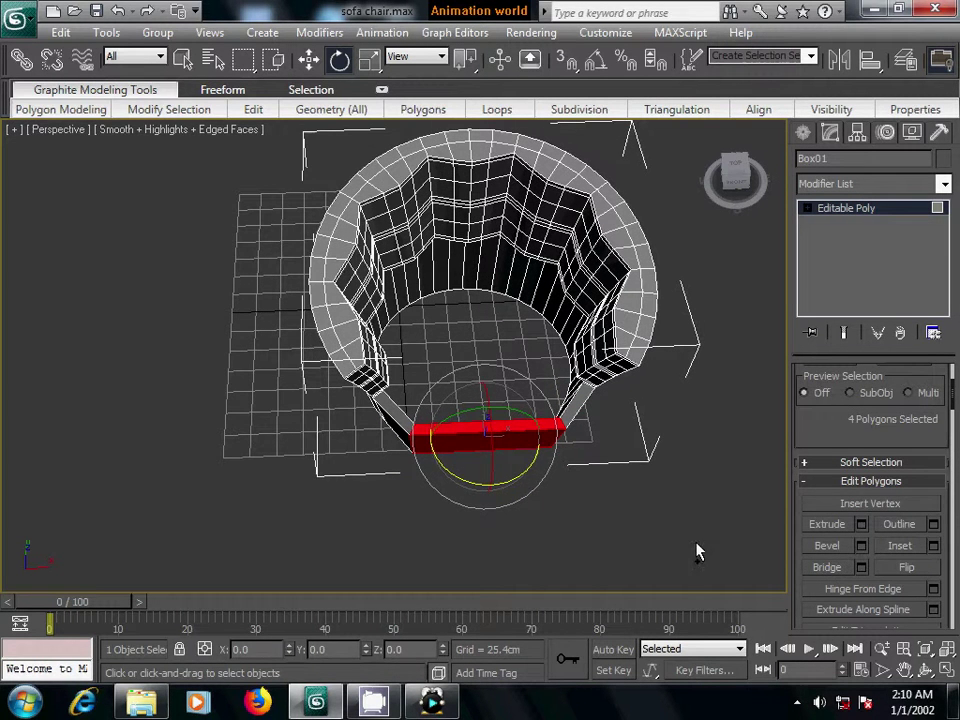
key(ctrl+z)
click(861, 567)
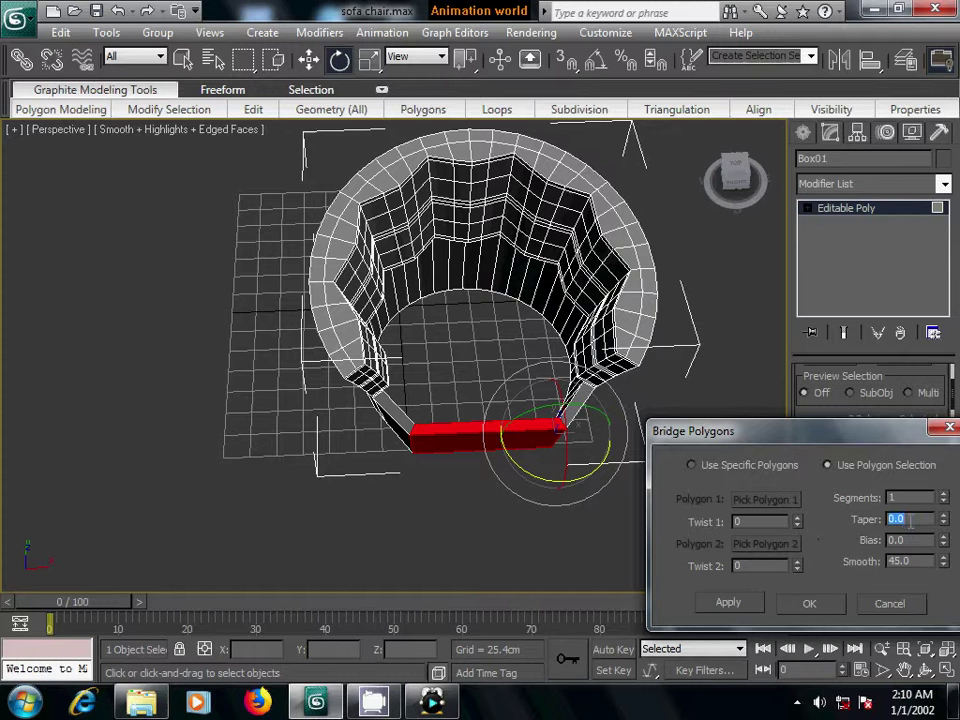
click(944, 495)
click(825, 605)
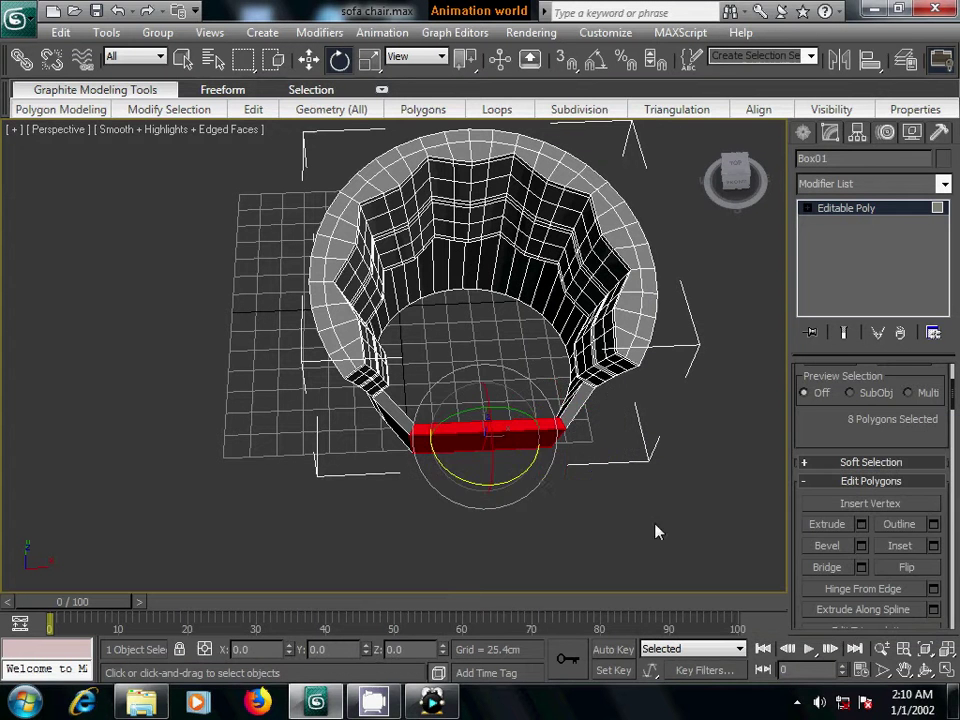
middle_drag(656, 529, 634, 512)
In a wireframe Top view, select the four front-middle vertices at Vertex level.
key(t)
scroll(647, 392, up, 2)
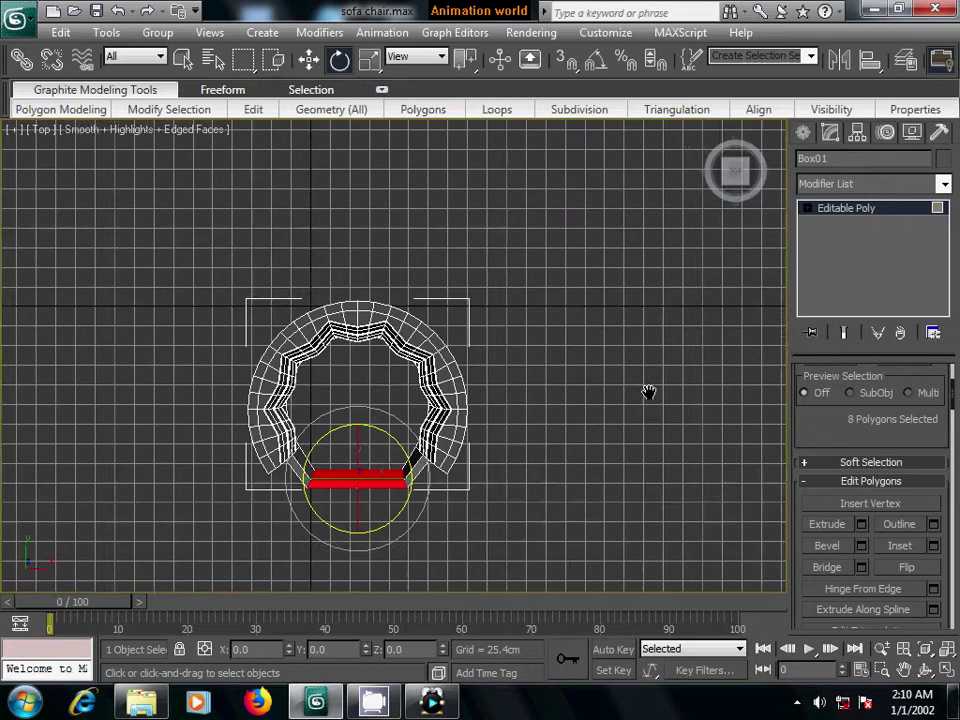
scroll(654, 435, up, 1)
scroll(655, 432, up, 3)
scroll(655, 432, down, 2)
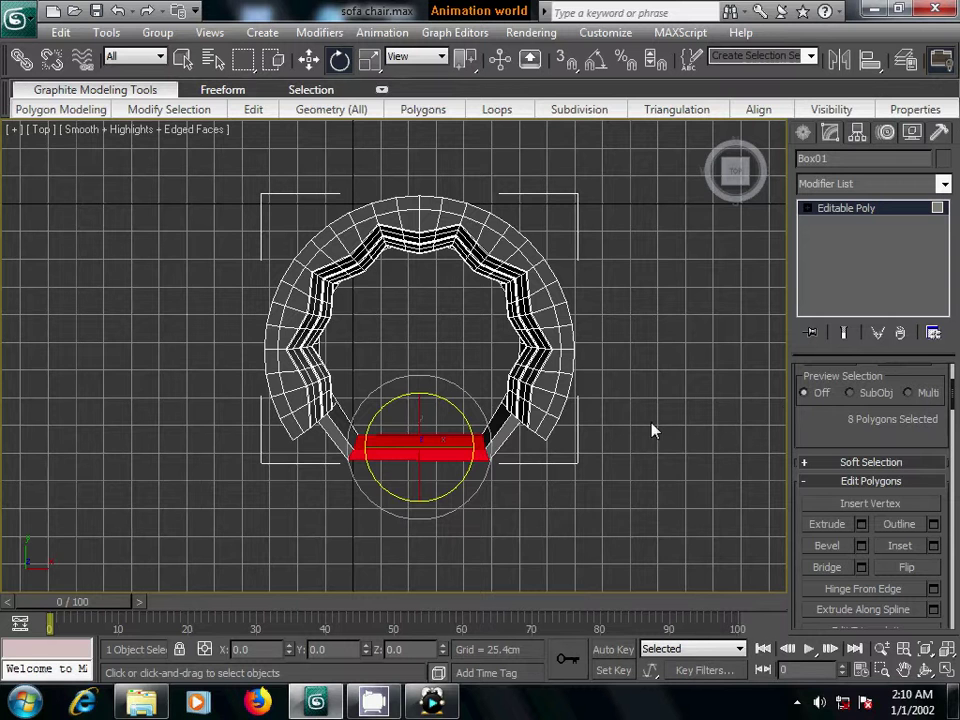
key(F3)
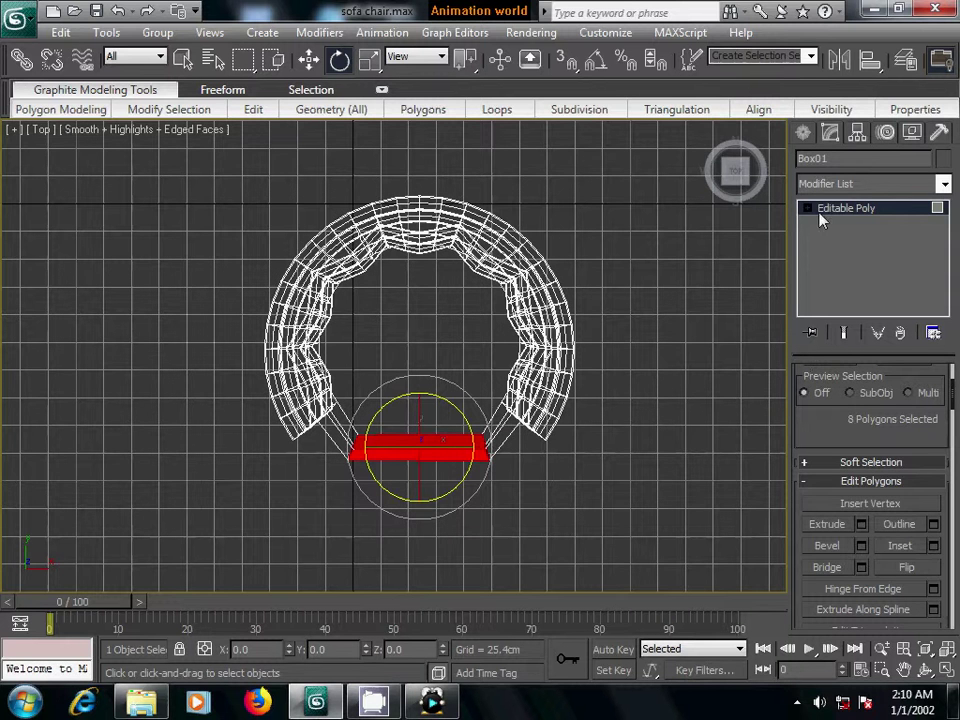
click(808, 208)
click(842, 223)
scroll(632, 448, up, 2)
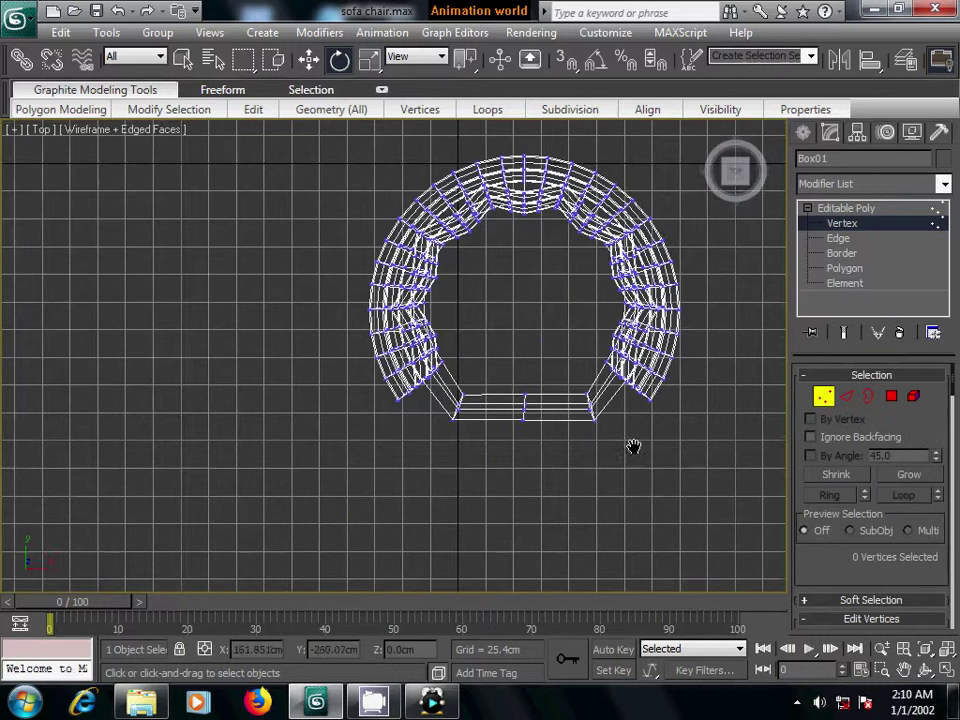
scroll(553, 435, up, 1)
drag(566, 410, 609, 476)
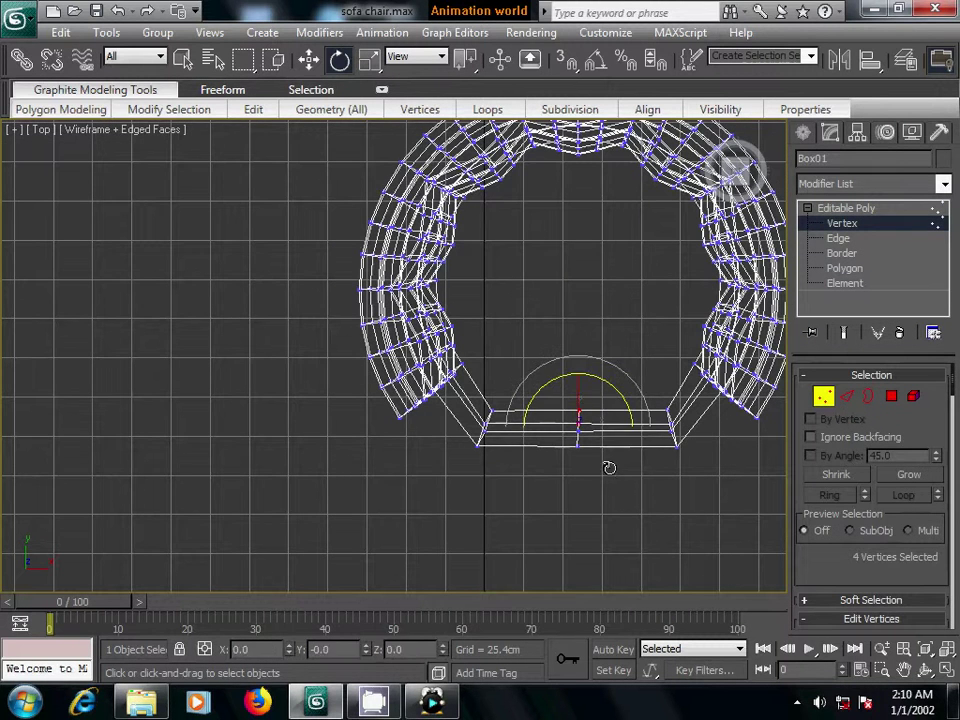
Move the front-middle vertices outward along Y so the front bows.
mouse_move(642, 290)
middle_down()
mouse_move(557, 510)
mouse_move(636, 333)
middle_up()
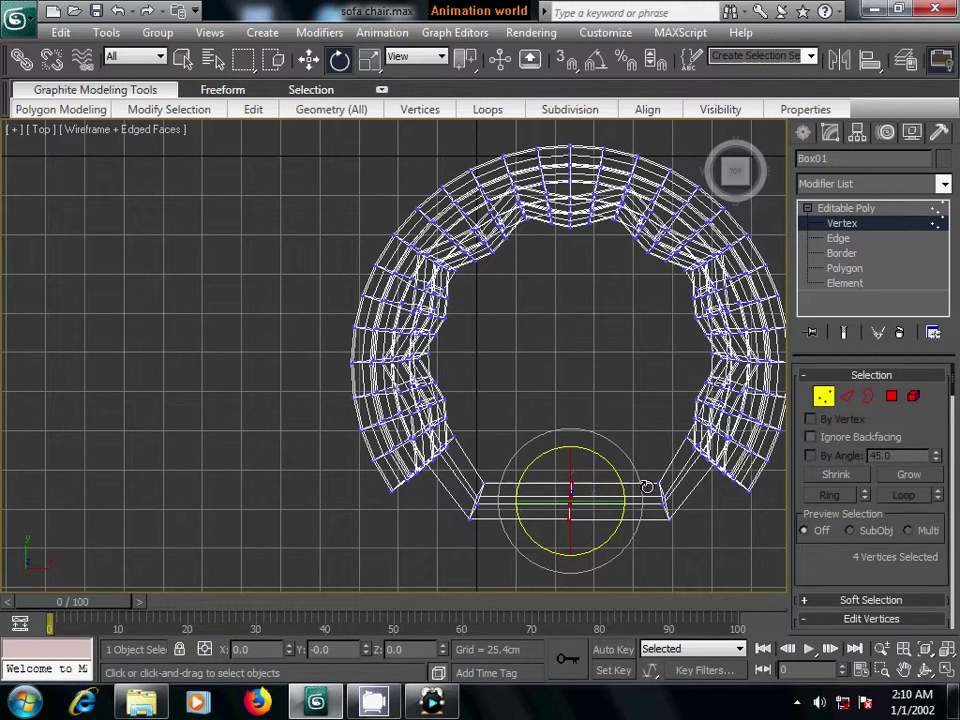
key(w)
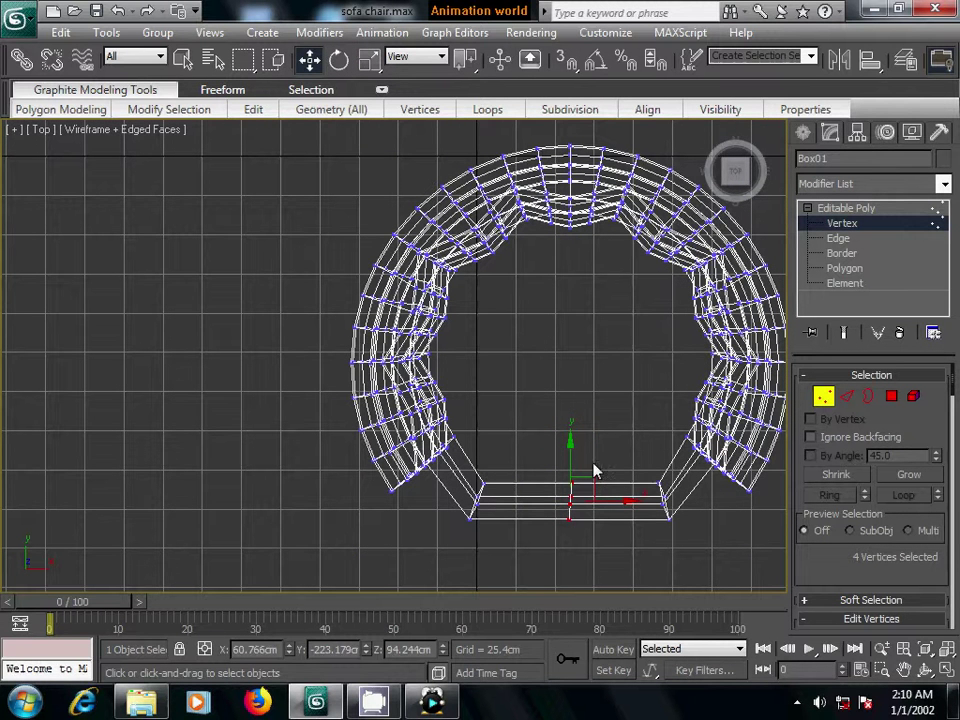
drag(570, 444, 569, 461)
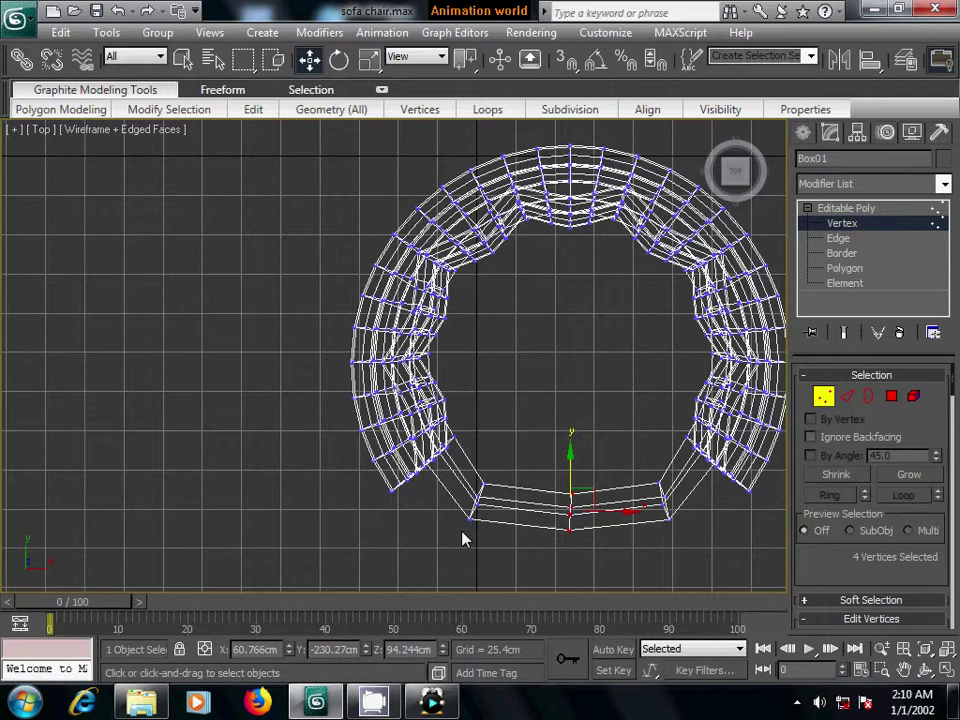
mouse_move(462, 539)
mouse_down()
mouse_move(493, 480)
mouse_move(538, 500)
mouse_move(585, 568)
mouse_up()
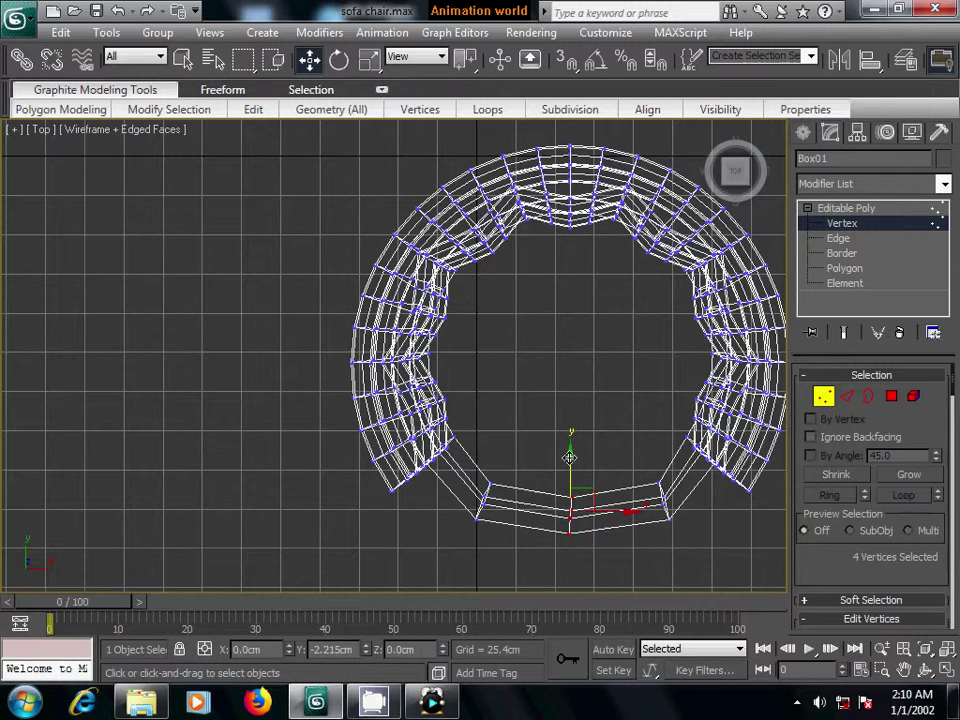
Deselect the vertices and orbit a zoomed-out perspective view to inspect the bowed front.
click(688, 540)
key(shift+z)
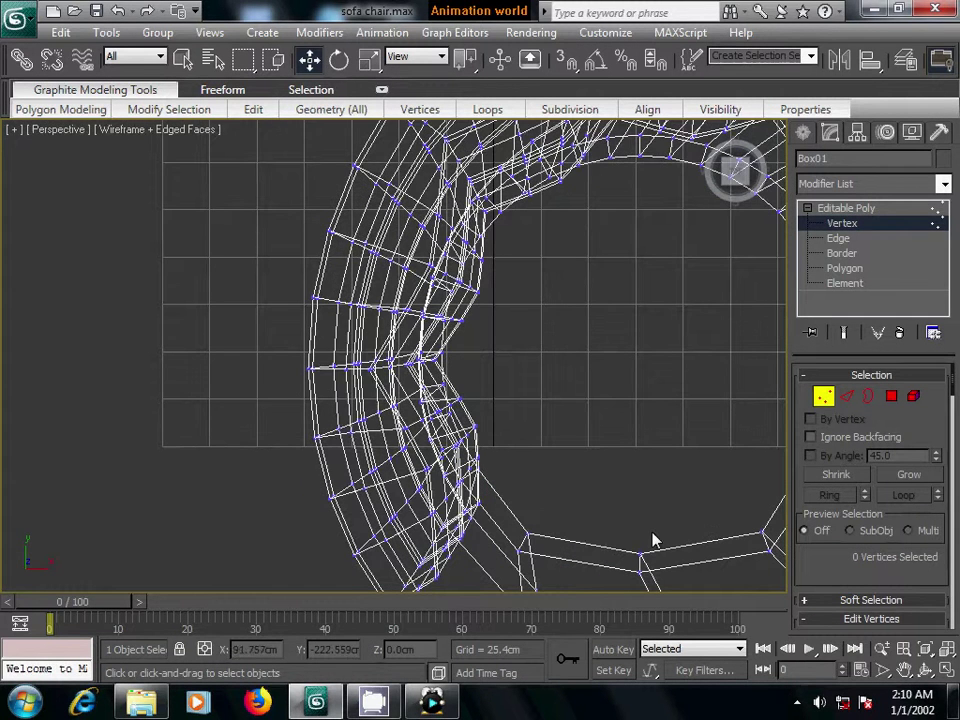
key(shift+z)
key(shift+z)
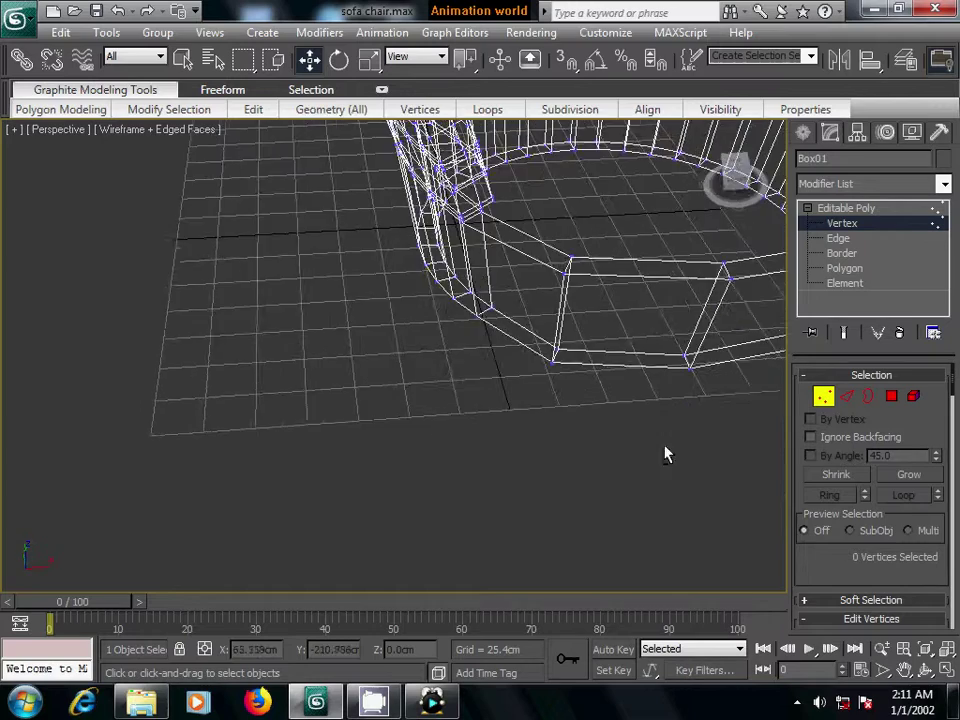
key(shift+z)
key(shift+z)
key(shift+z)
key(shift+z)
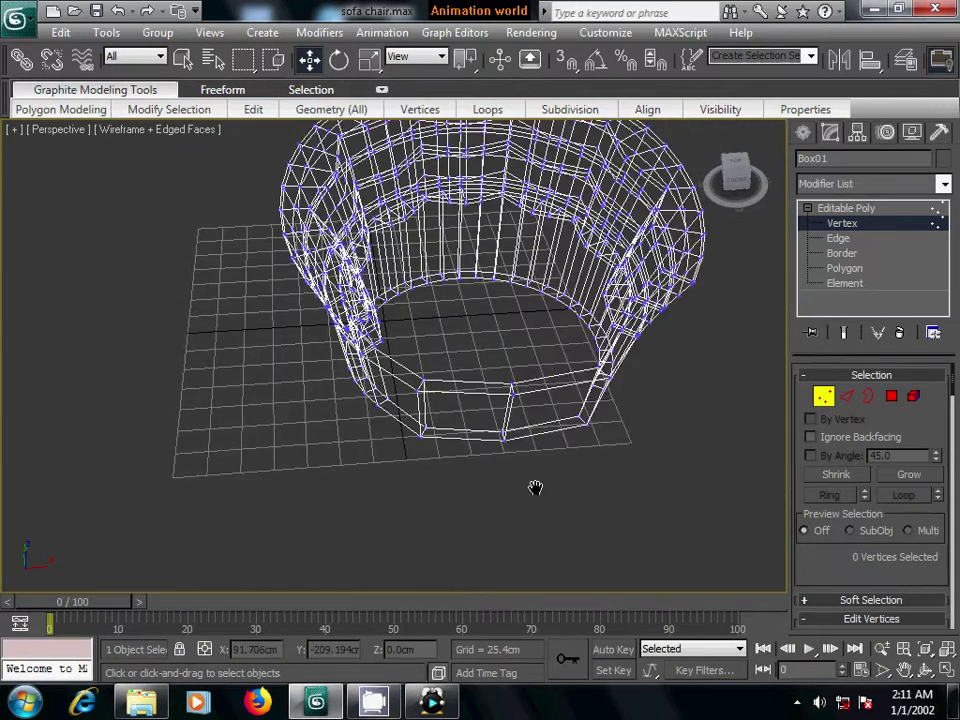
key(shift+z)
key(shift+z)
mouse_move(515, 532)
alt+middle_down()
mouse_move(501, 523)
mouse_move(617, 533)
alt+middle_up()
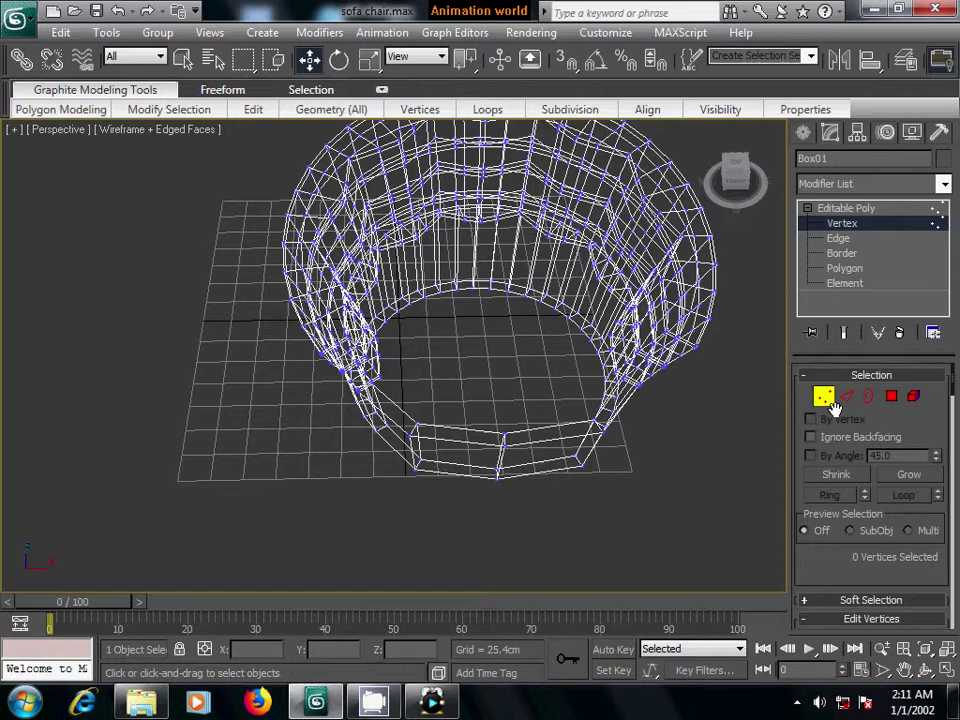
Centre the chair's pivot on the object with Affect Pivot Only, then turn it back off.
click(803, 133)
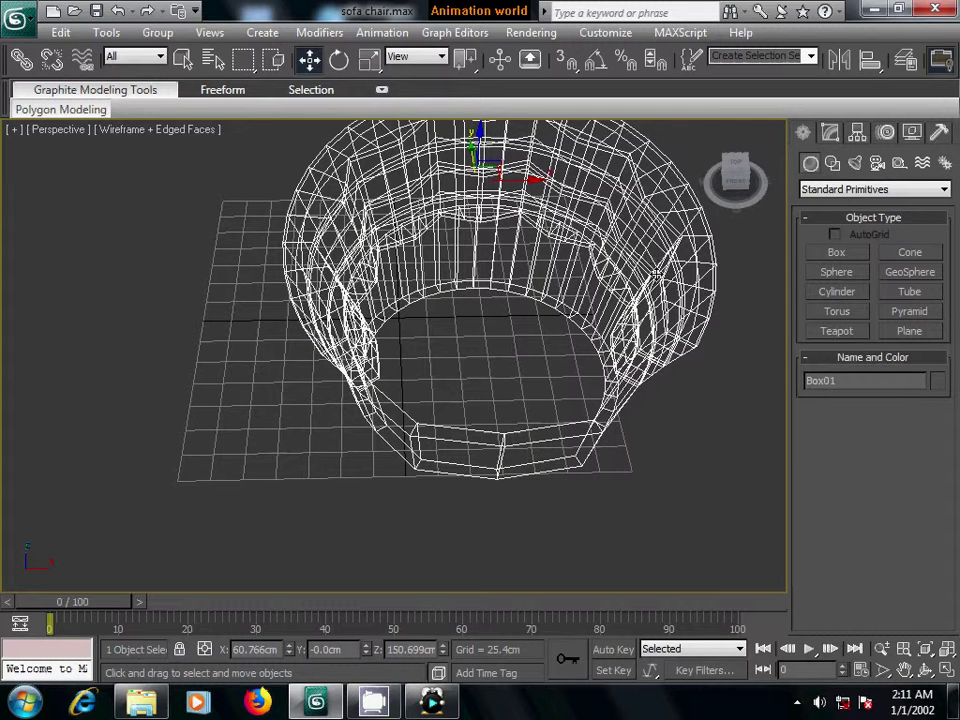
click(857, 133)
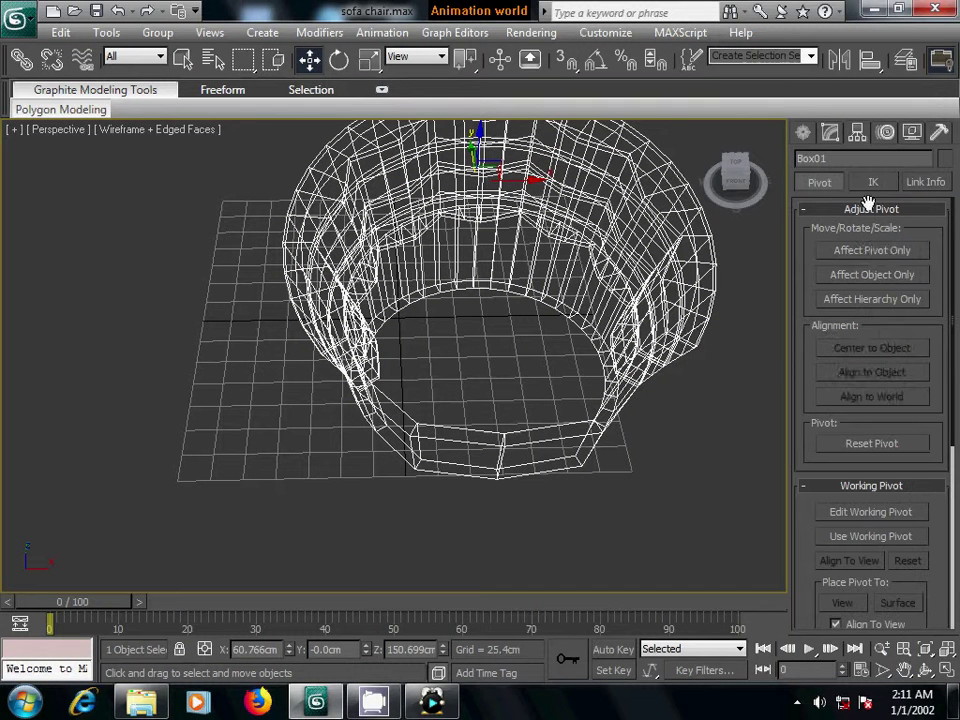
click(868, 251)
click(869, 348)
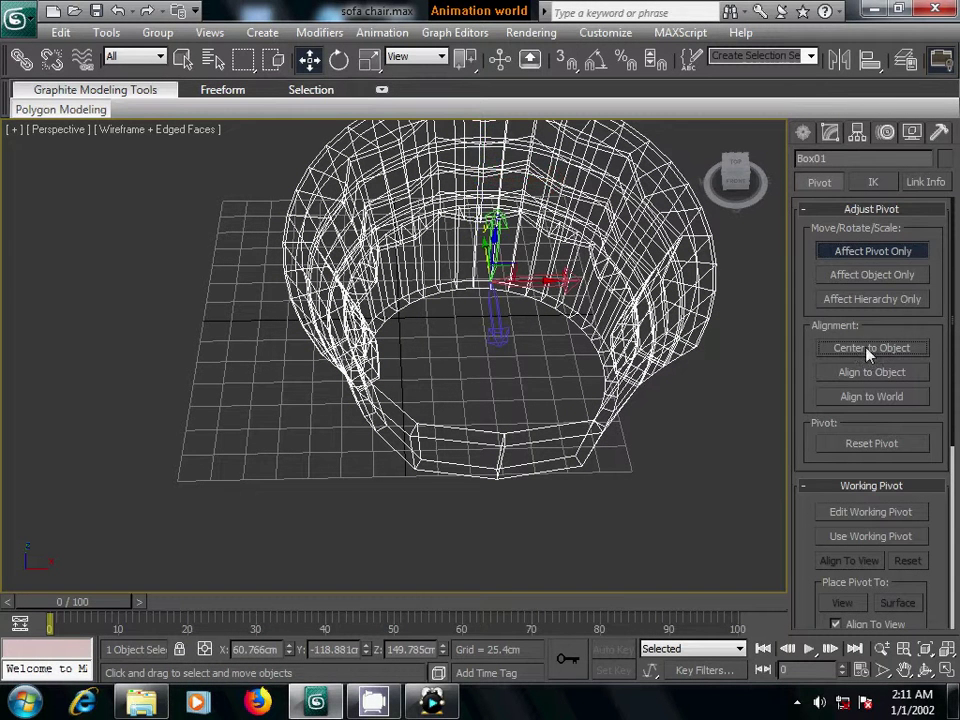
click(797, 702)
click(825, 607)
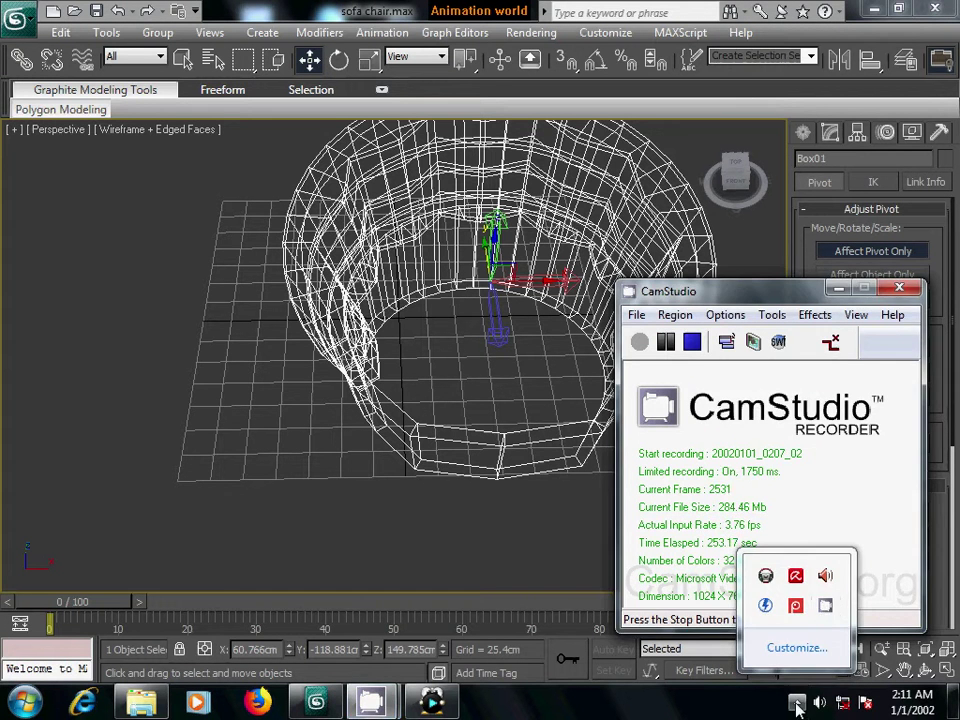
middle_drag(607, 487, 625, 527)
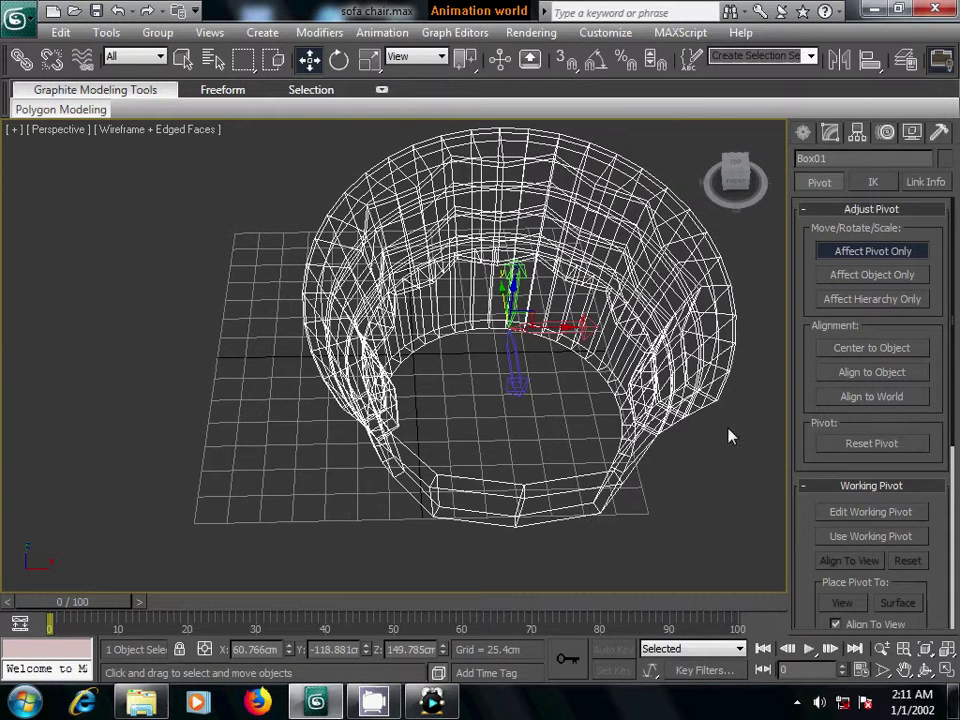
click(863, 348)
click(803, 132)
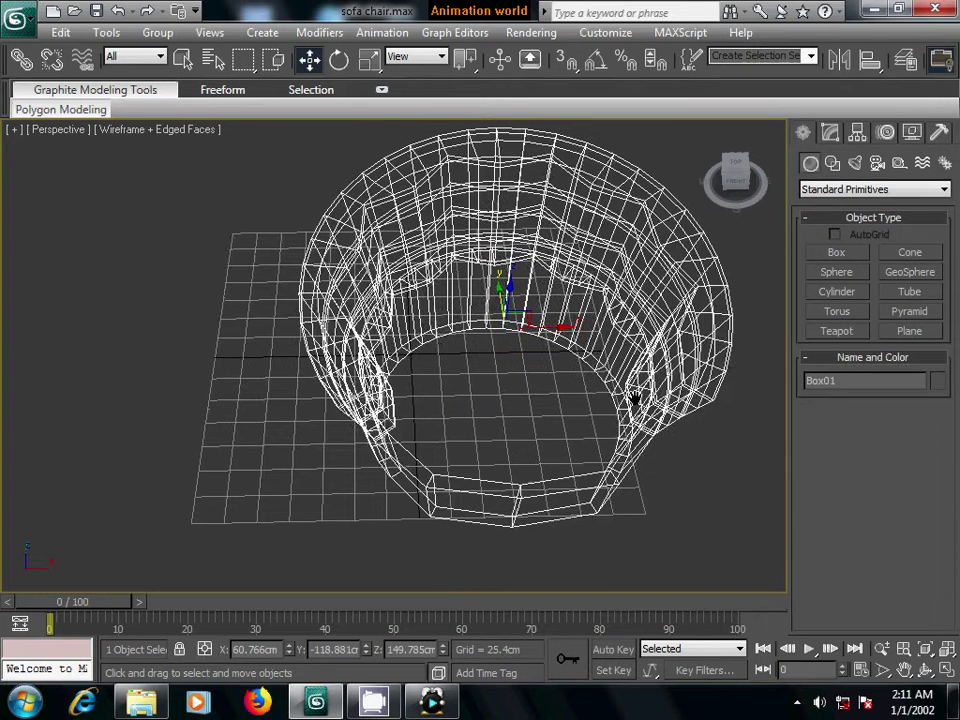
middle_drag(634, 398, 592, 400)
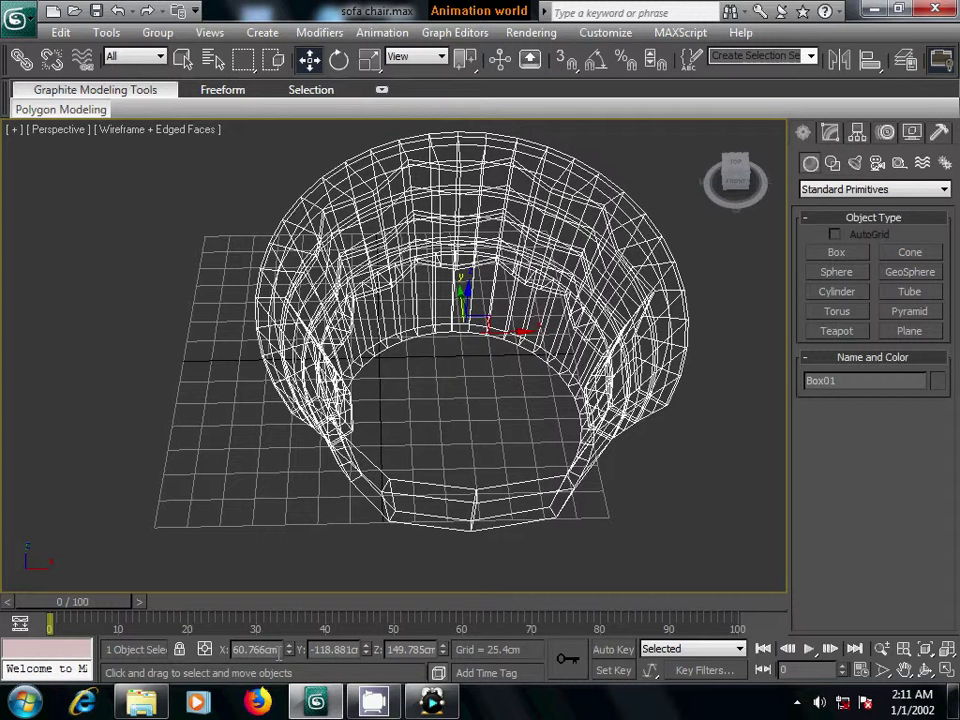
Place the chair at the world origin by setting X, Y and Z to 0.
double_click(278, 650)
text(0)
key(Tab)
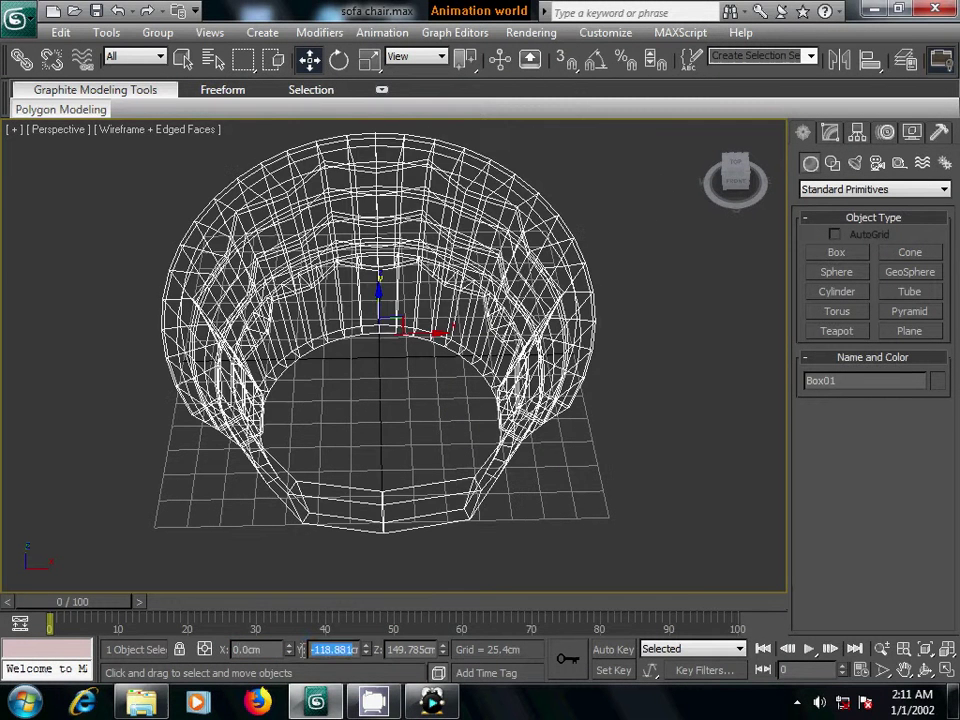
text(0)
key(Tab)
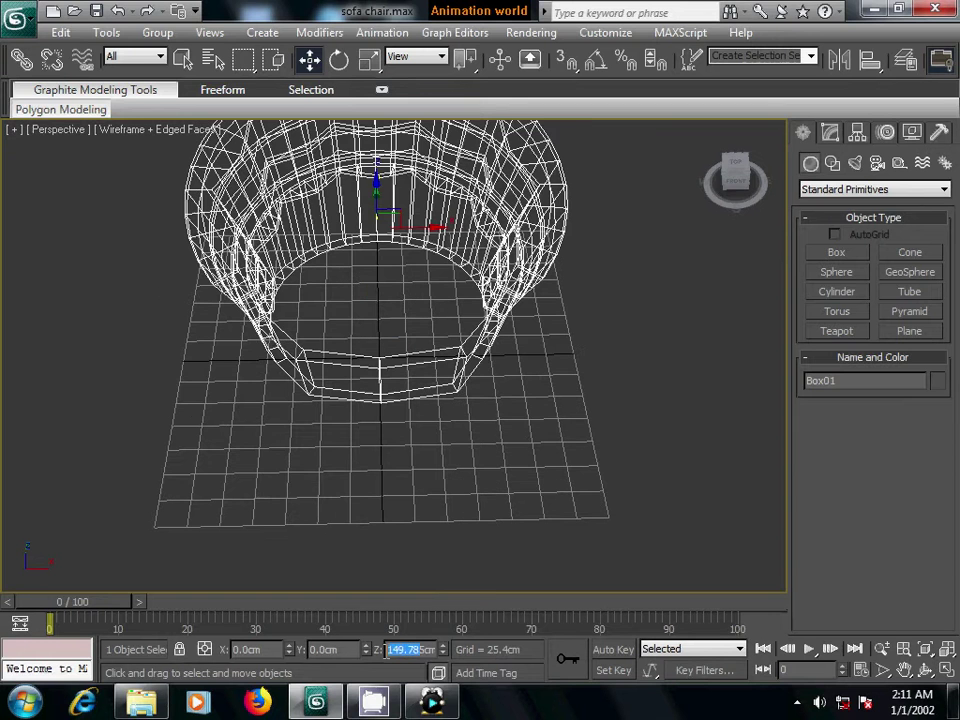
text(0)
key(Delete)
key(Delete)
key(Delete)
key(Return)
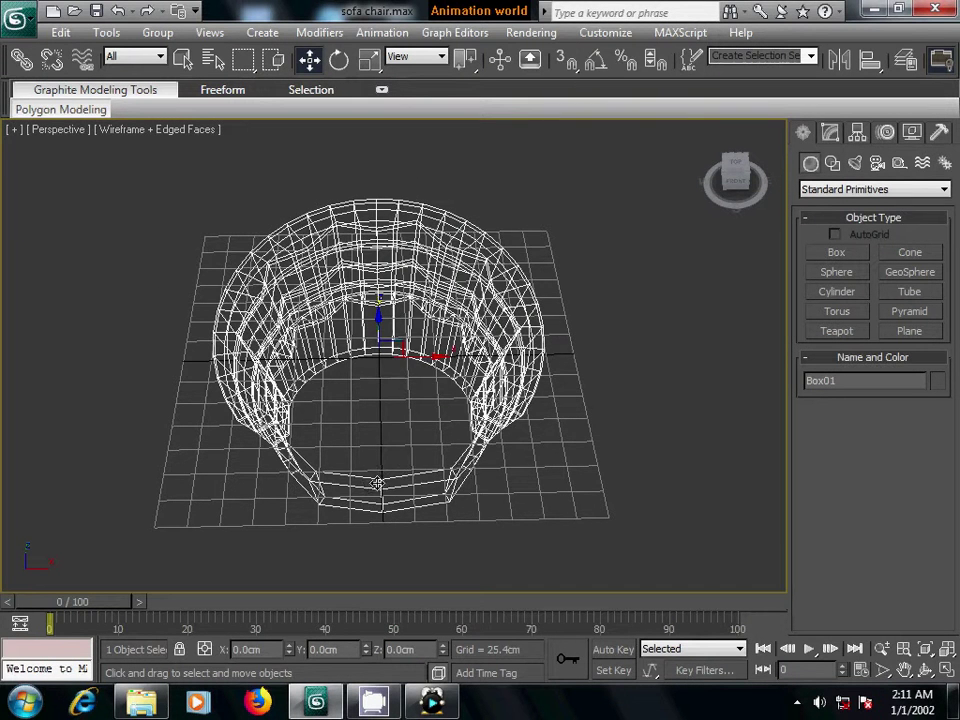
mouse_move(470, 521)
middle_down()
mouse_move(437, 470)
mouse_move(552, 452)
mouse_move(594, 410)
middle_up()
key(t)
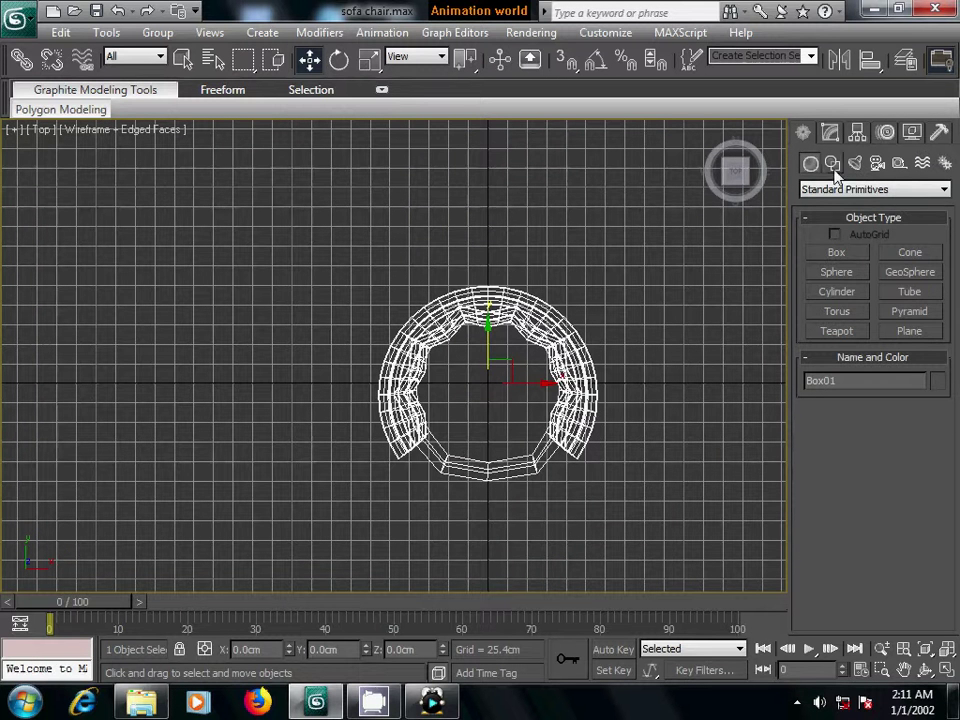
Draw a circle spline of about 120 cm radius around the chair in the top view.
click(834, 165)
click(838, 289)
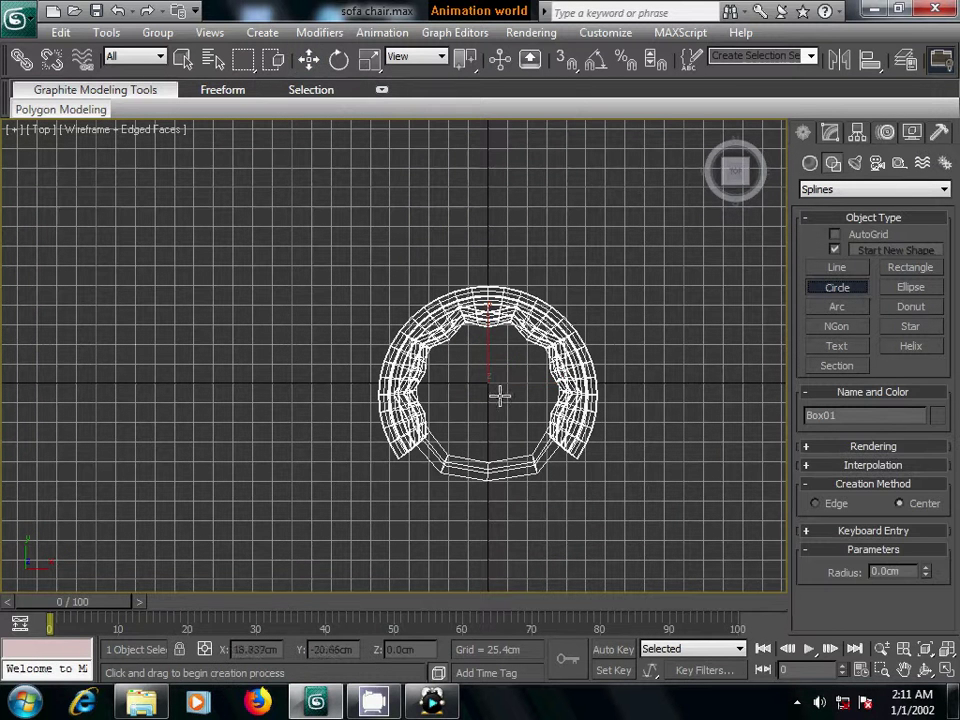
drag(487, 381, 535, 456)
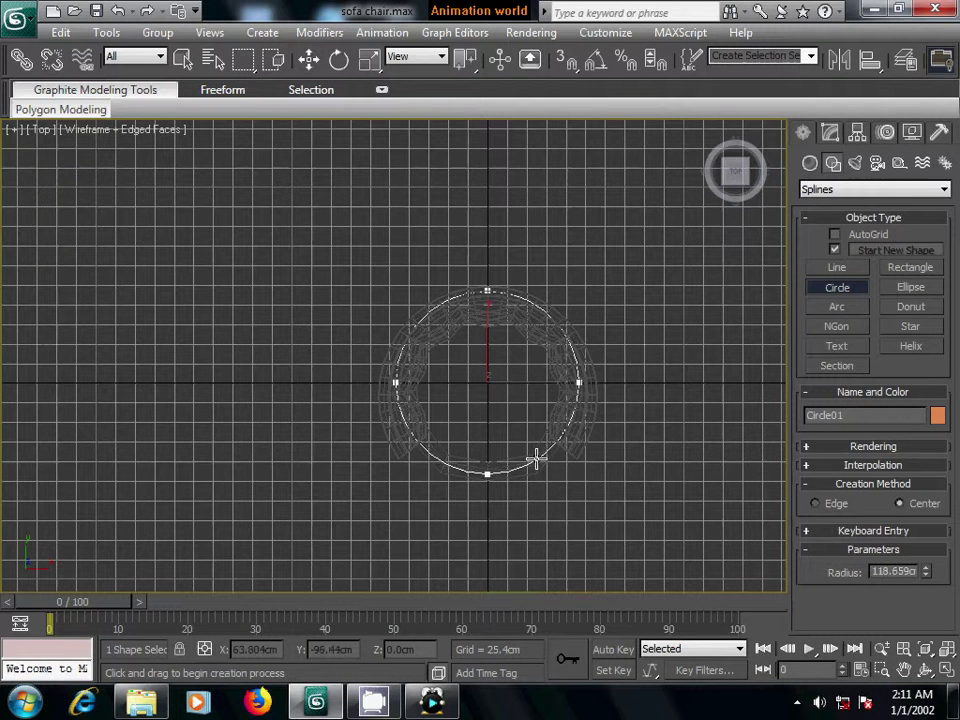
drag(535, 456, 531, 456)
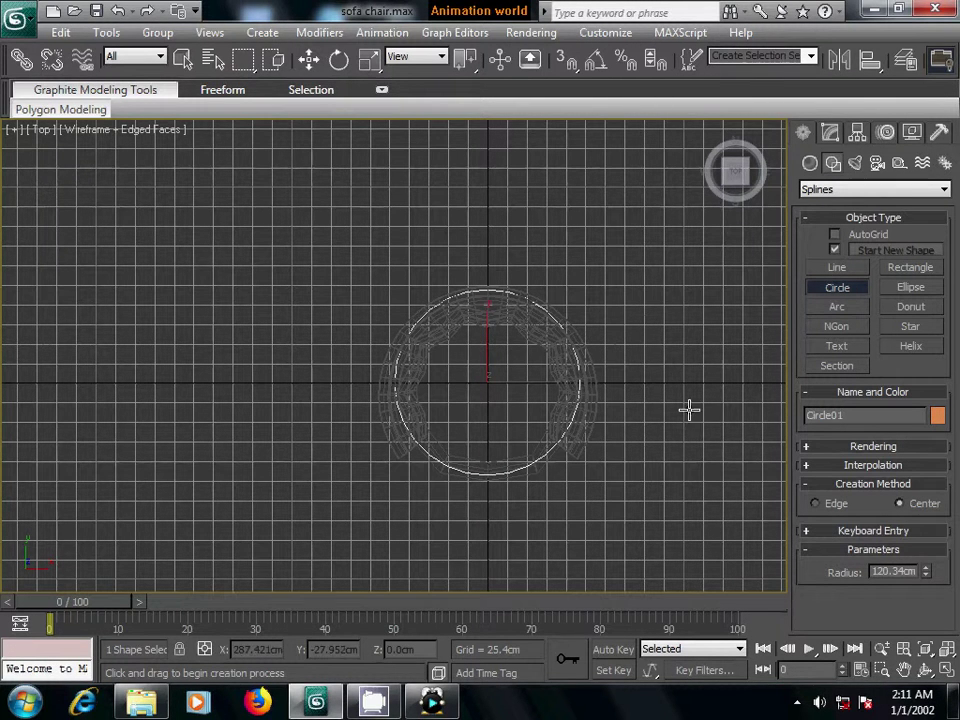
middle_drag(688, 407, 673, 401)
click(611, 332)
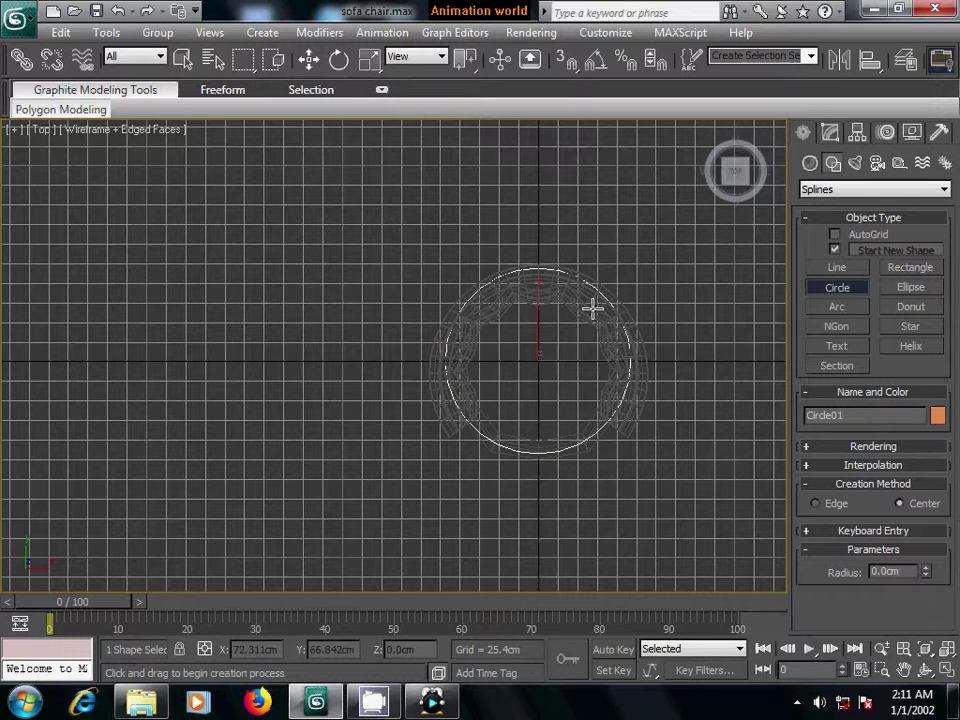
Select the chair and enter its Editable Poly vertex level.
key(w)
click(641, 330)
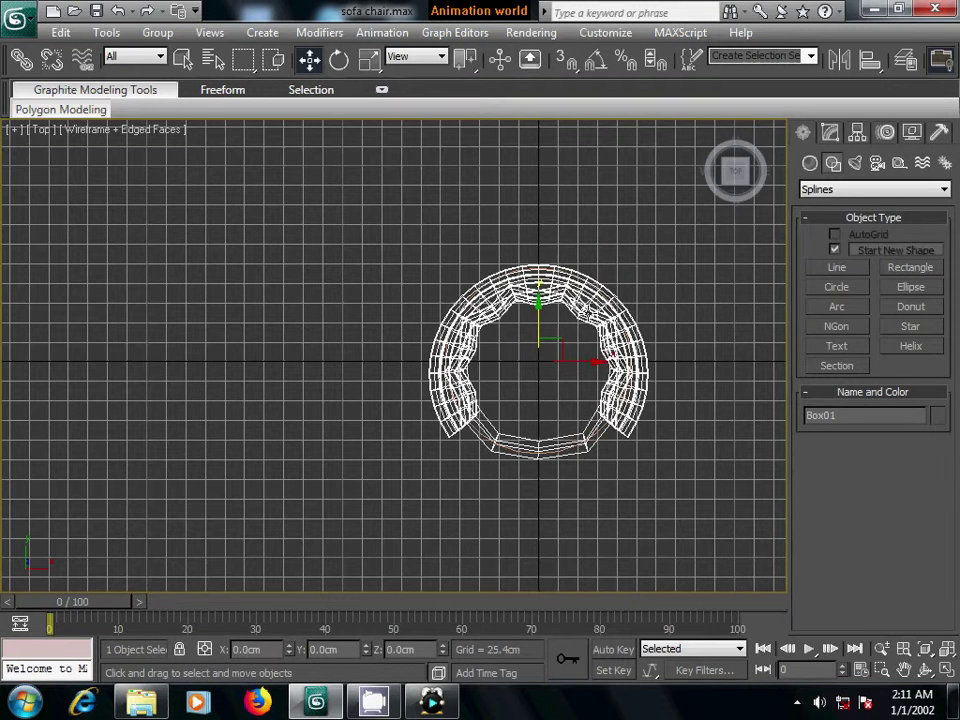
click(830, 132)
click(842, 223)
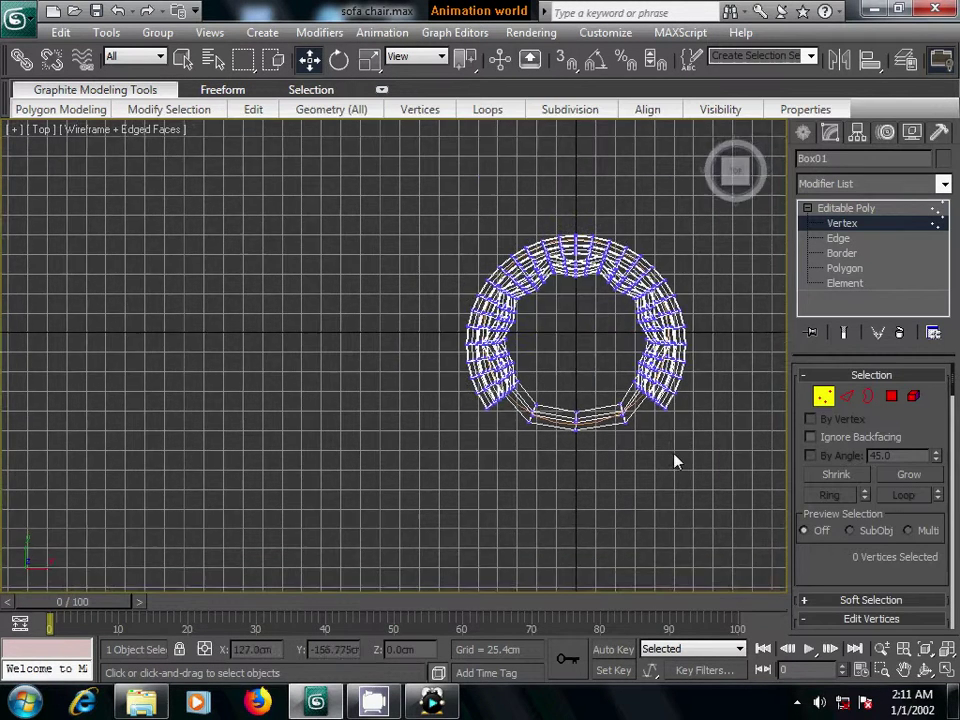
Box-select the front-centre, left-corner and right-corner vertex groups and move each slightly.
scroll(675, 458, up, 5)
mouse_move(683, 455)
middle_down()
mouse_move(429, 364)
mouse_move(668, 375)
middle_up()
drag(452, 418, 514, 540)
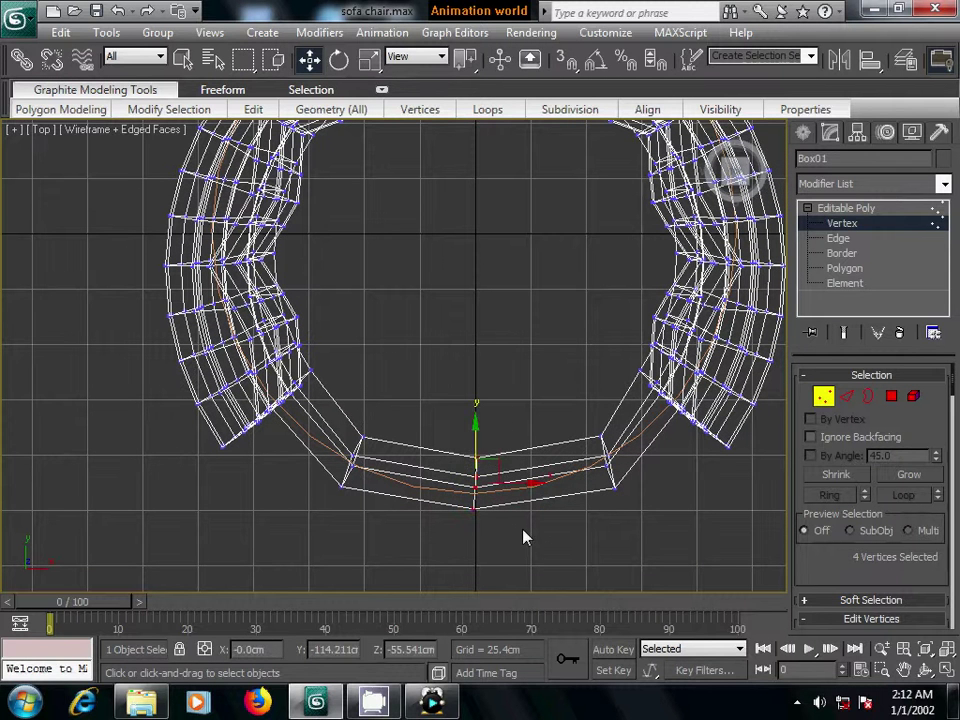
drag(481, 440, 477, 433)
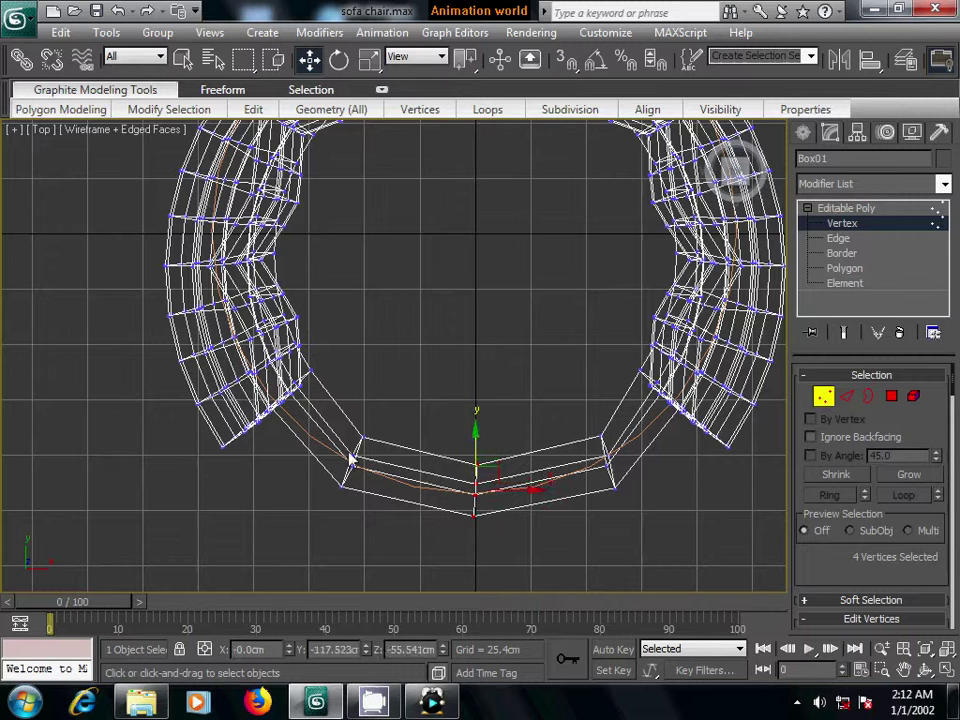
drag(321, 429, 388, 527)
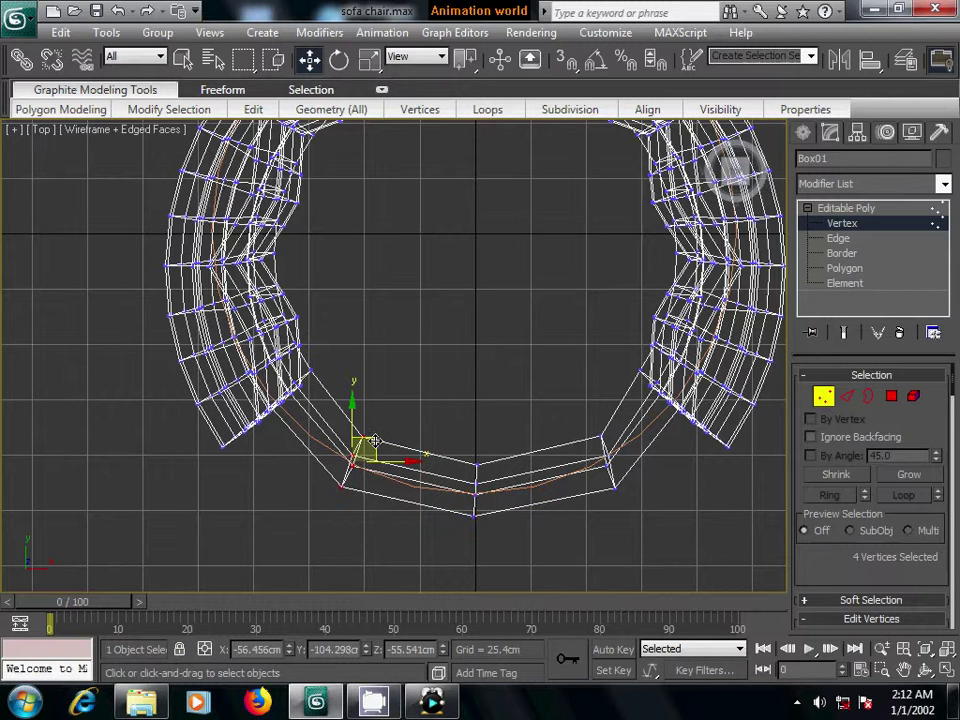
drag(372, 441, 367, 459)
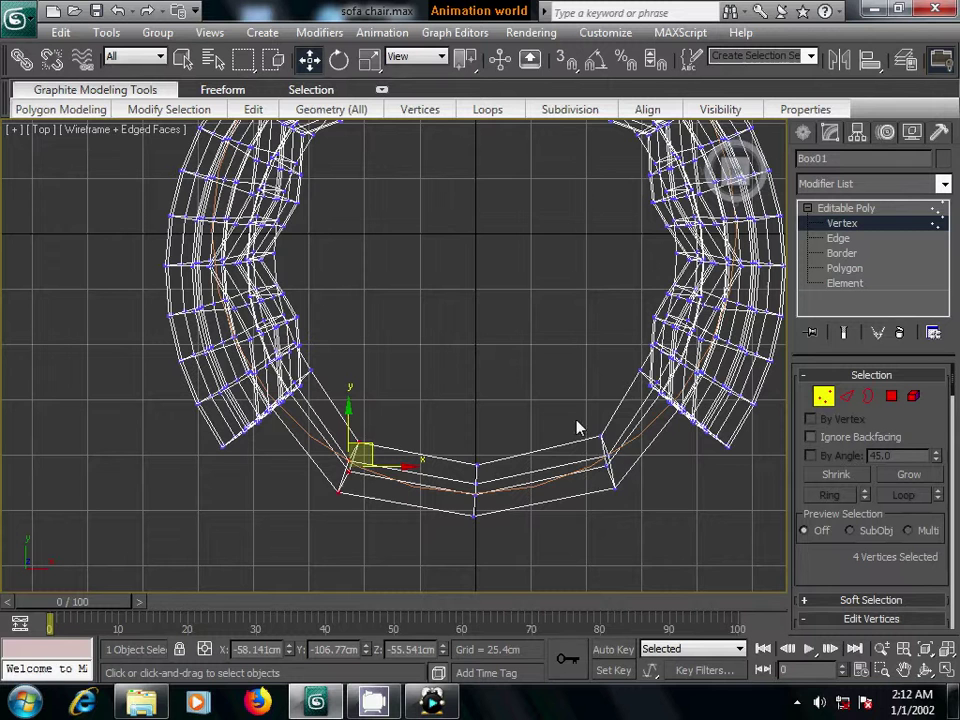
drag(574, 418, 641, 514)
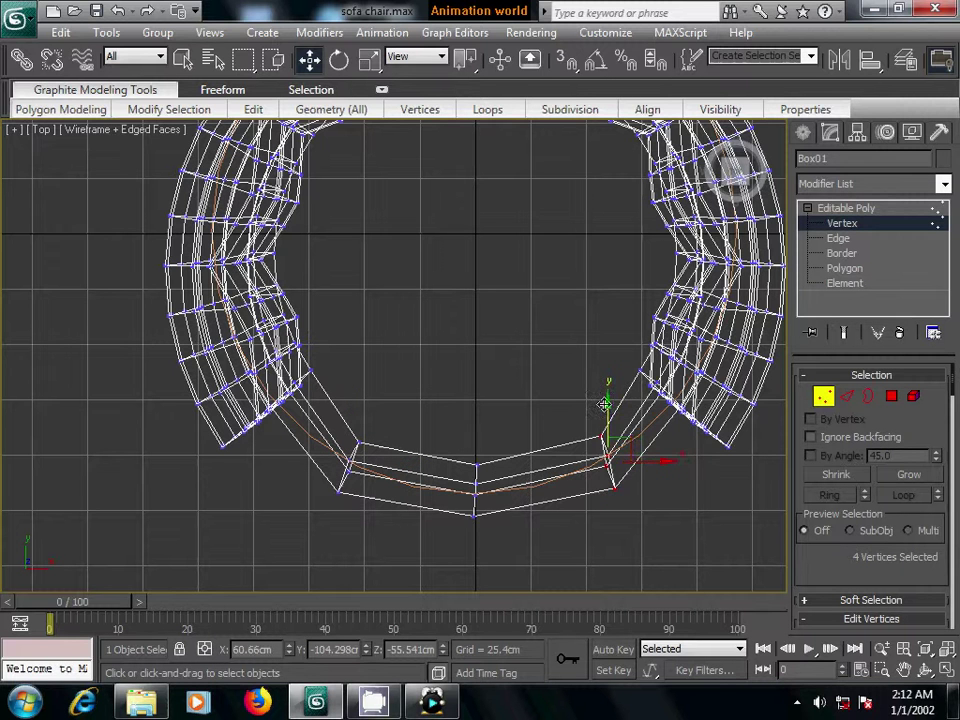
drag(630, 435, 621, 441)
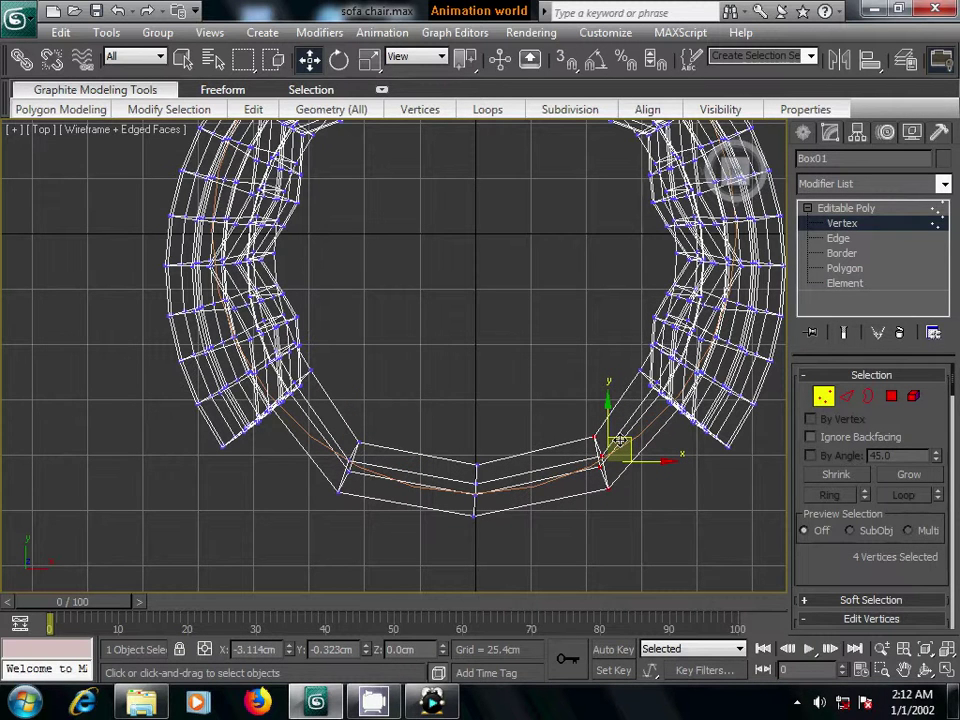
Switch to a shaded perspective view and orbit to a low side view of the sofa.
middle_drag(585, 549, 559, 519)
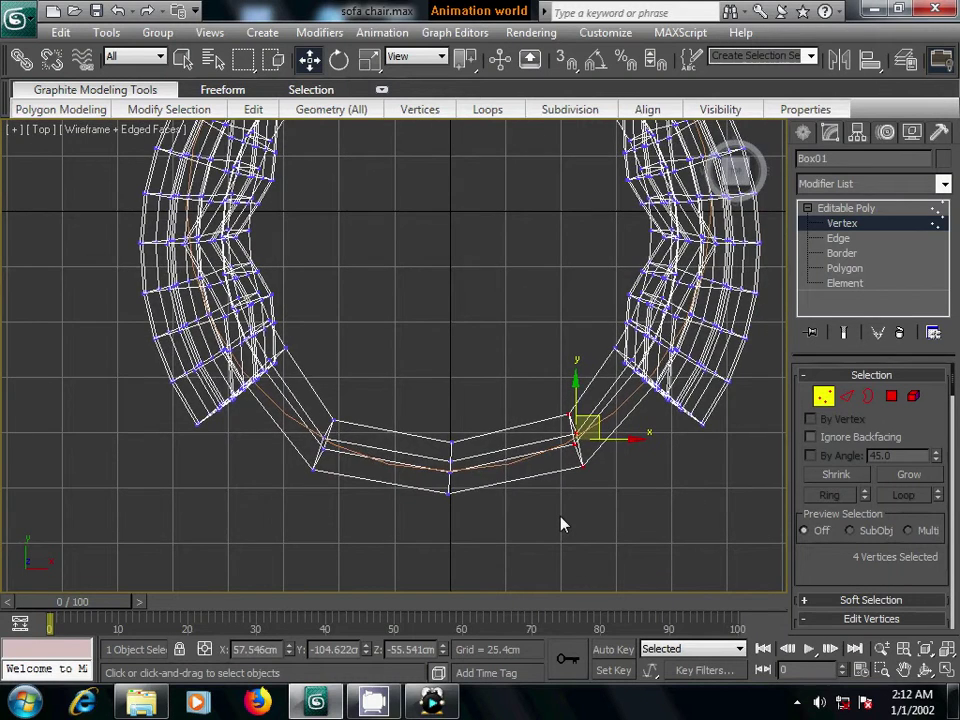
key(F3)
key(F3)
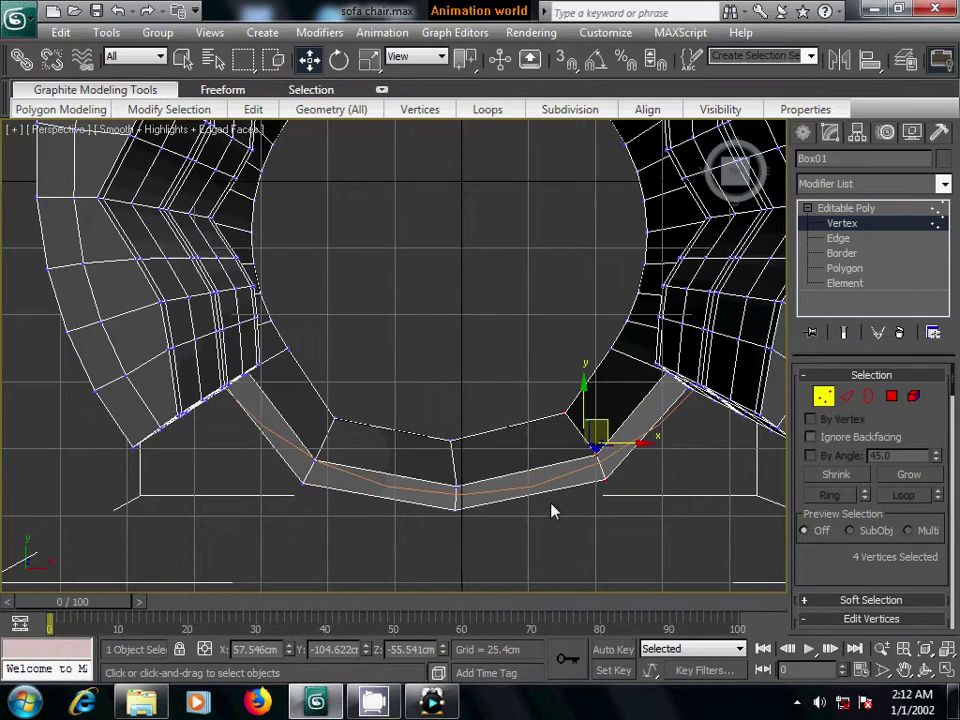
key(p)
mouse_move(544, 540)
alt+middle_down()
mouse_move(555, 414)
mouse_move(465, 506)
mouse_move(480, 510)
mouse_move(438, 523)
mouse_move(465, 538)
mouse_move(441, 516)
mouse_move(510, 465)
alt+middle_up()
scroll(529, 527, down, 3)
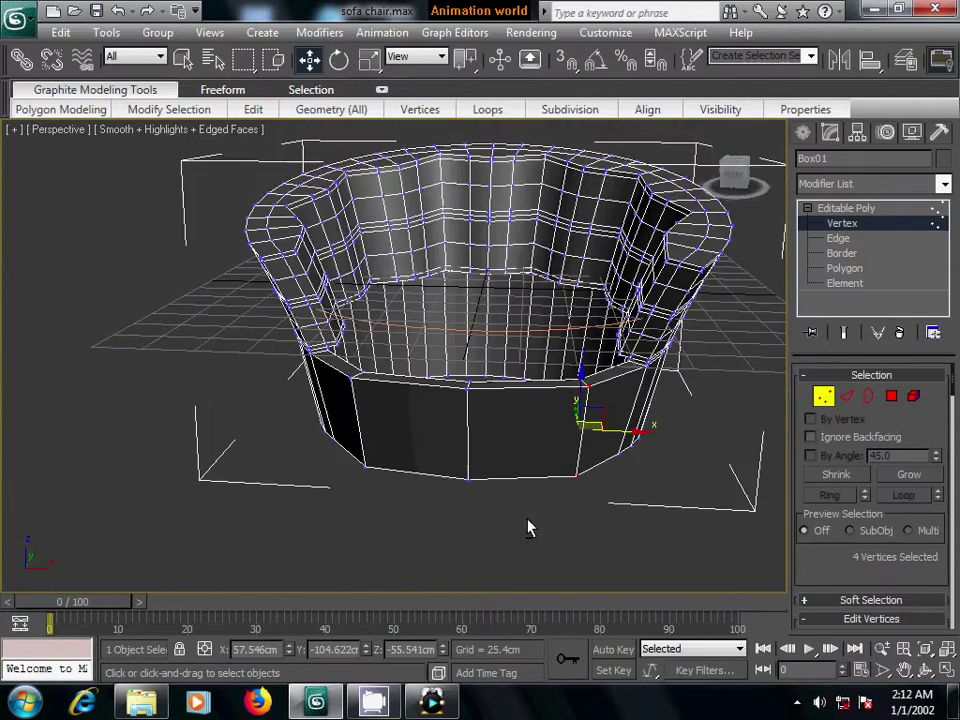
mouse_move(529, 527)
alt+middle_down()
mouse_move(480, 489)
mouse_move(670, 486)
alt+middle_up()
Connect the base's vertical edges with 2 segments and pinch 70 to add two loops.
click(866, 398)
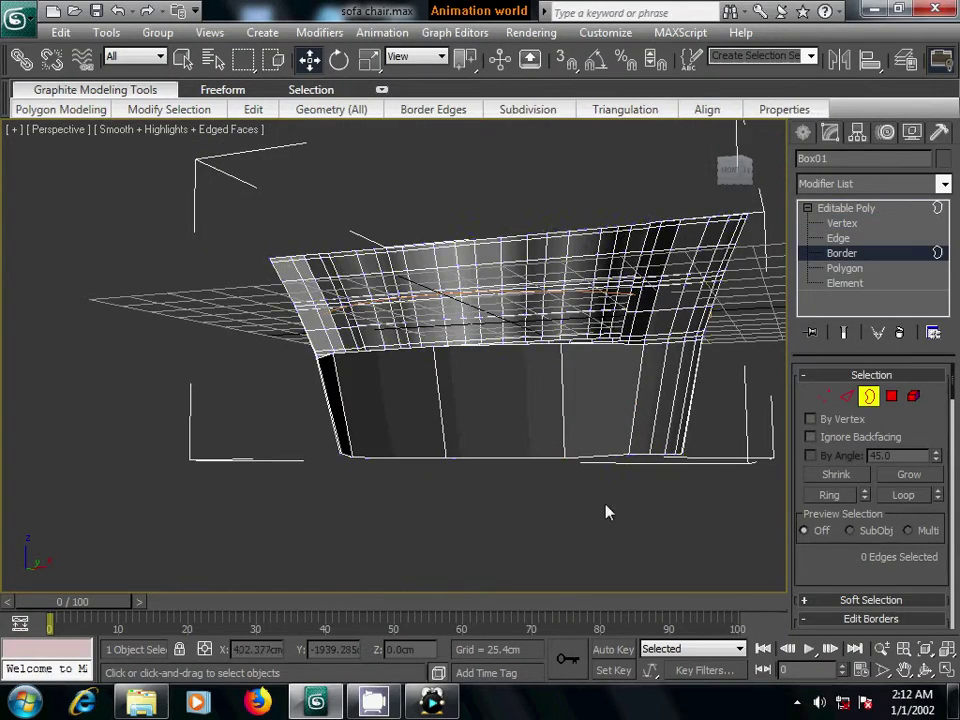
scroll(590, 508, down, 3)
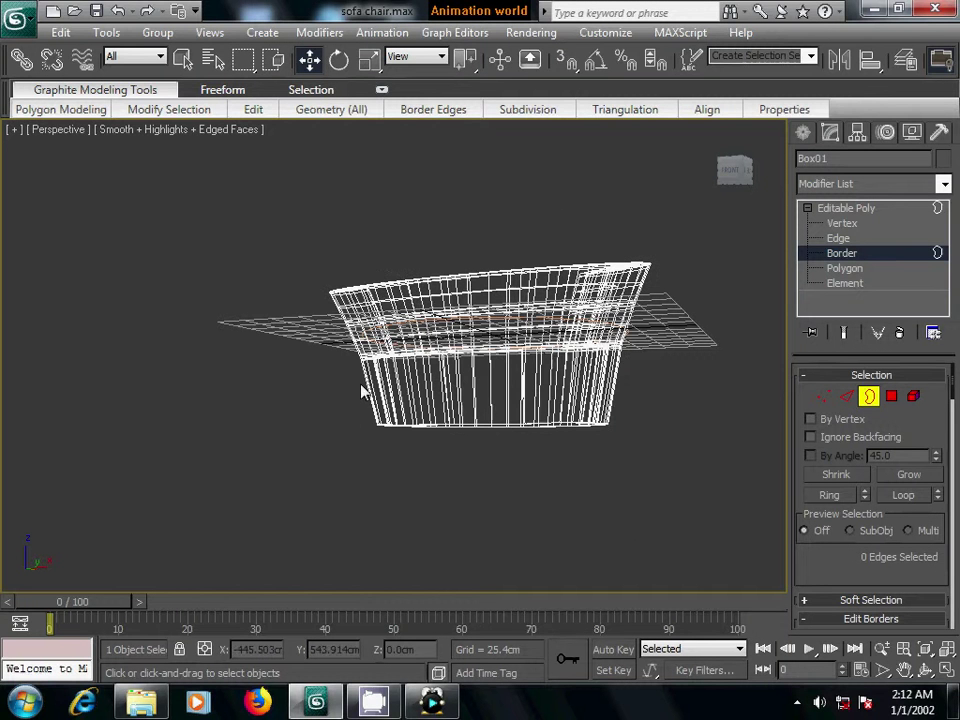
key(F3)
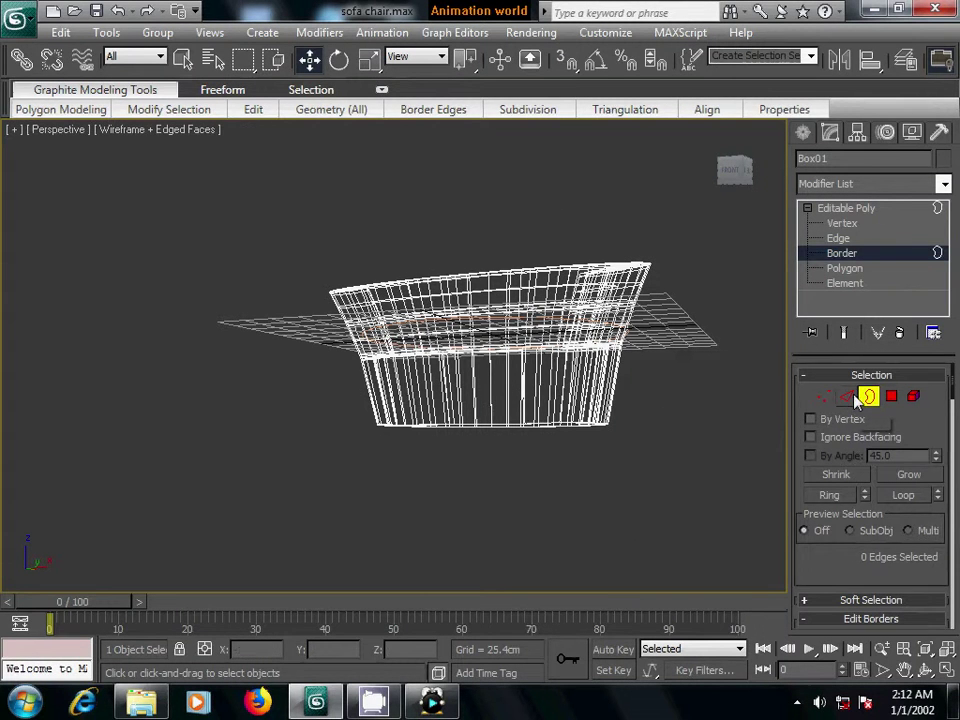
key(2)
drag(326, 381, 654, 409)
scroll(817, 540, down, 5)
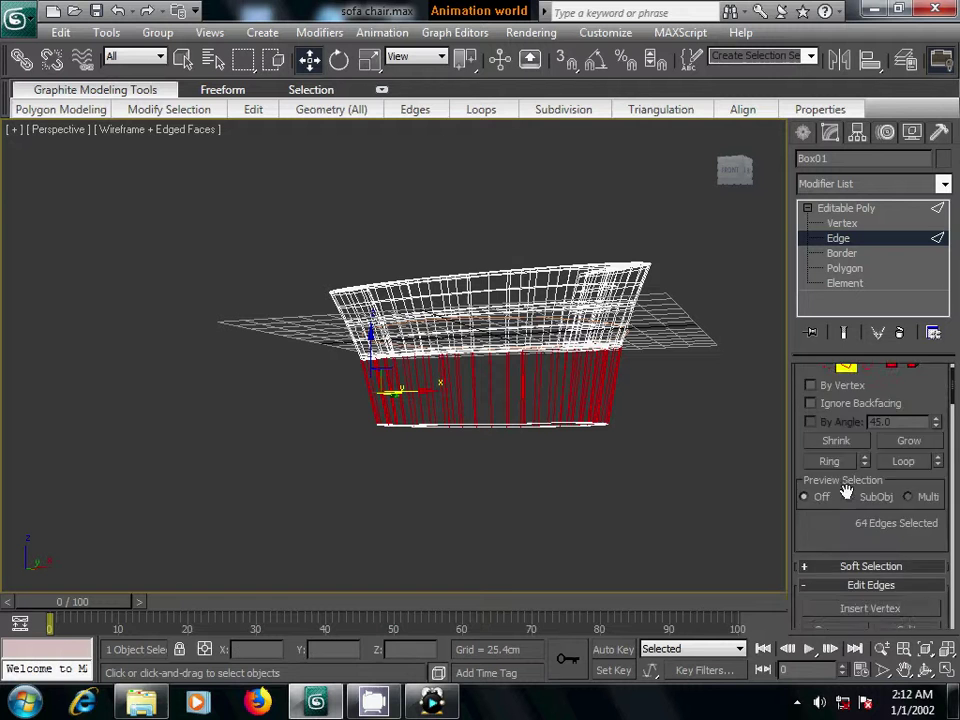
click(933, 597)
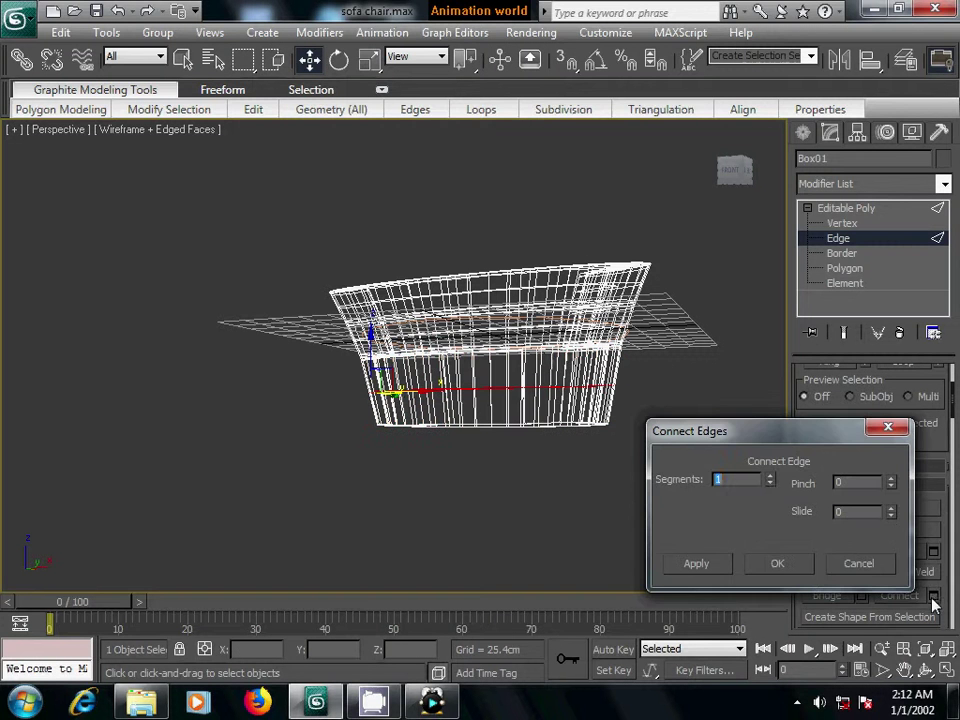
click(769, 476)
drag(891, 483, 888, 344)
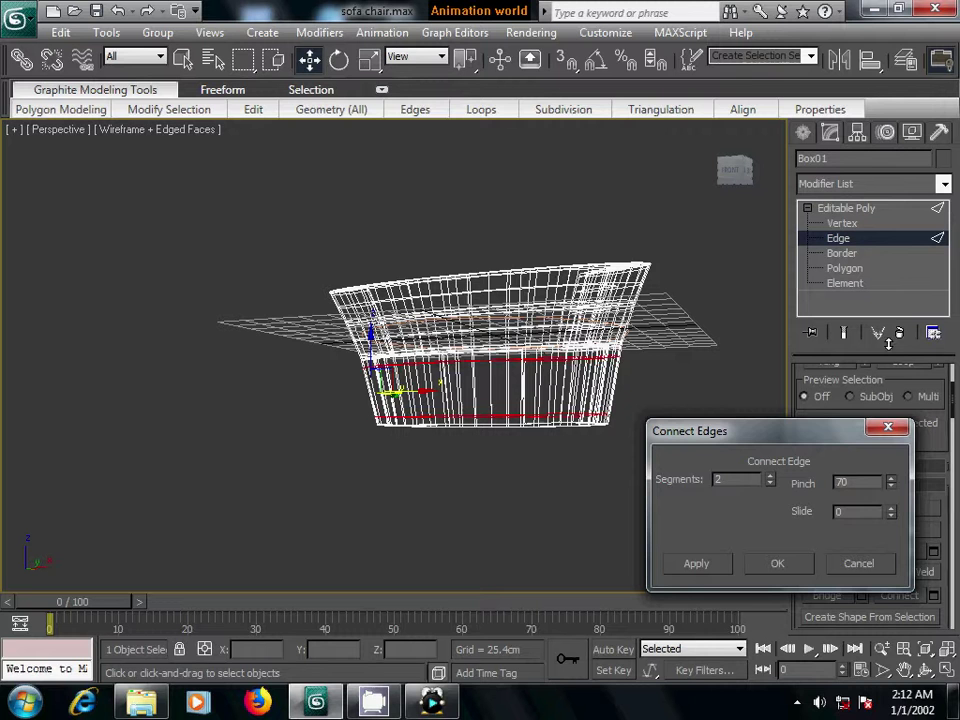
click(782, 566)
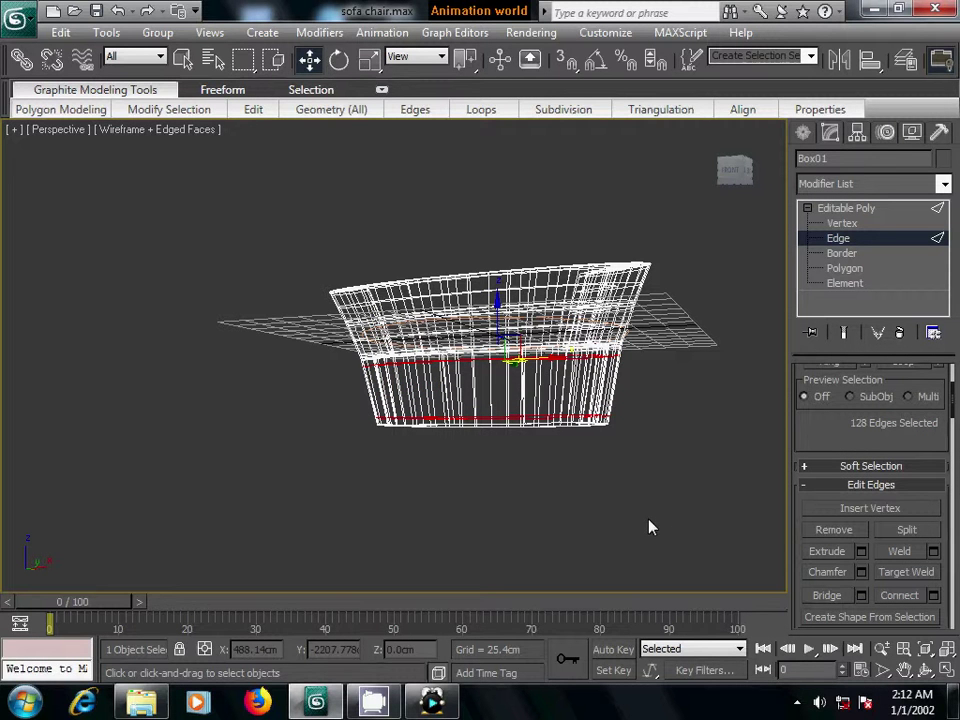
Restore smooth shading and orbit around to inspect the sofa's new base loops.
key(F3)
alt+middle_drag(555, 469, 603, 512)
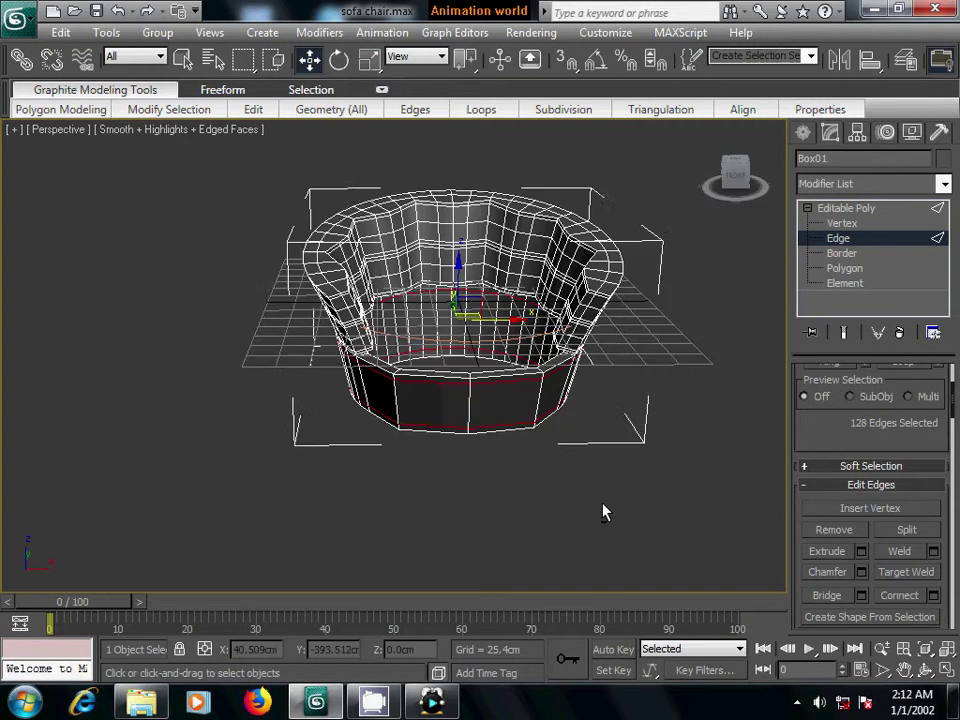
scroll(603, 512, up, 1)
scroll(510, 467, up, 1)
scroll(521, 469, up, 1)
scroll(530, 483, up, 1)
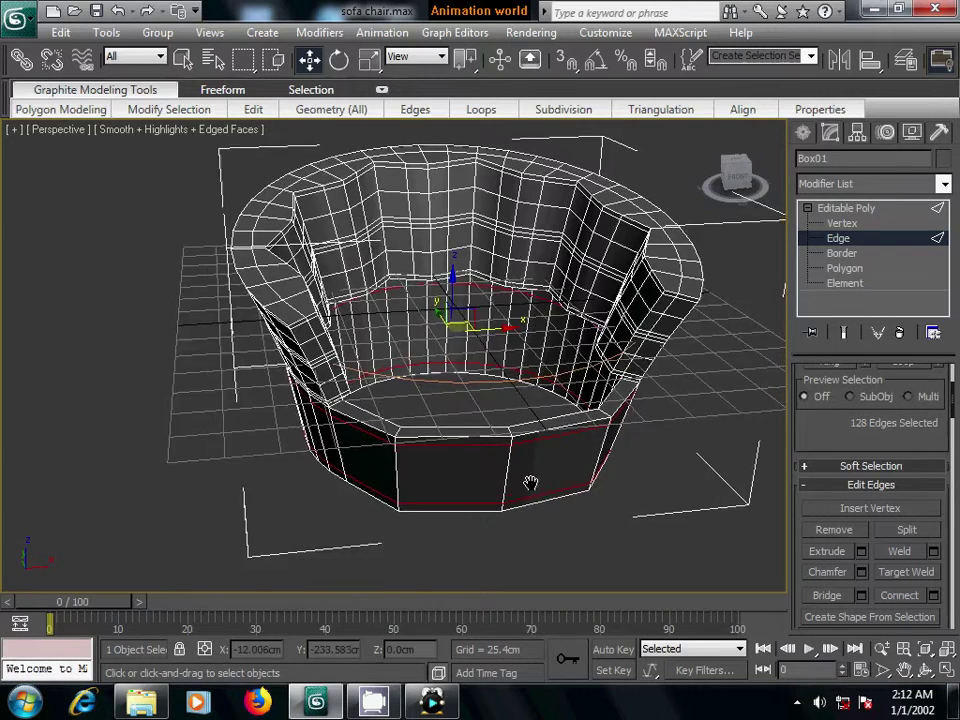
mouse_move(530, 483)
alt+middle_down()
mouse_move(534, 525)
mouse_move(501, 484)
mouse_move(544, 454)
mouse_move(614, 466)
mouse_move(579, 493)
mouse_move(461, 484)
mouse_move(532, 511)
mouse_move(506, 476)
mouse_move(525, 476)
mouse_move(499, 465)
alt+middle_up()
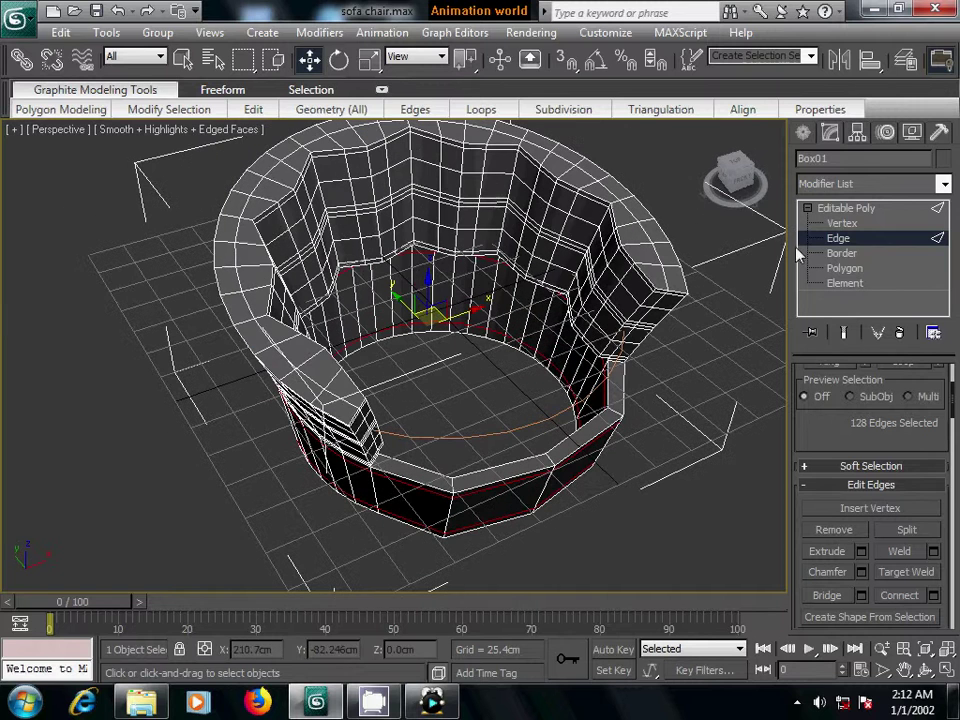
Select the whole sofa element, leave sub-object mode and open the Modifier List.
click(808, 209)
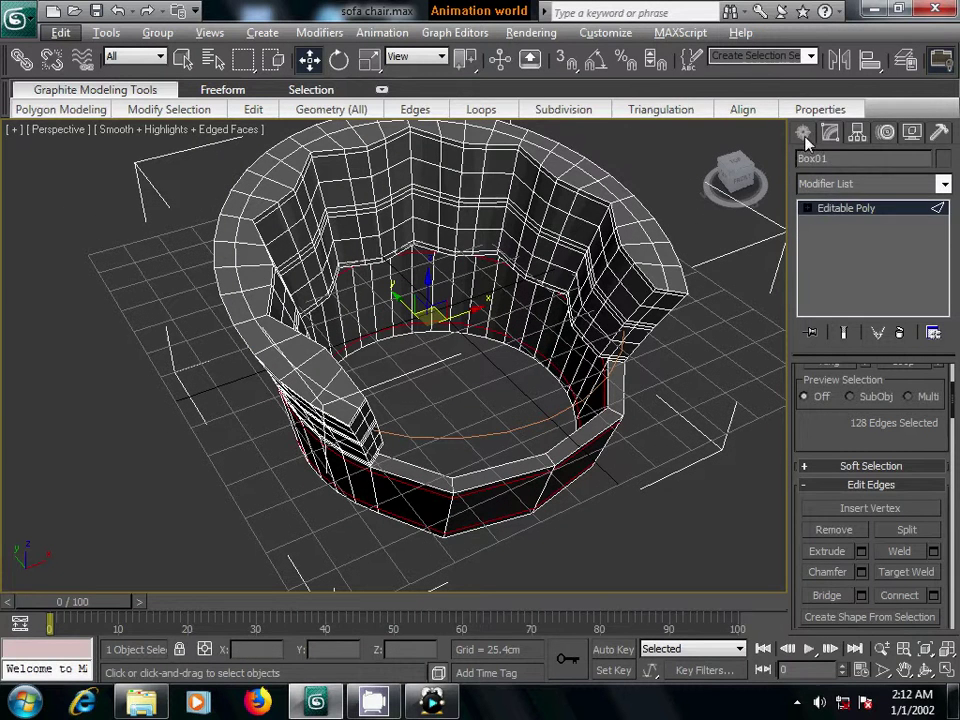
click(808, 208)
click(844, 284)
click(654, 274)
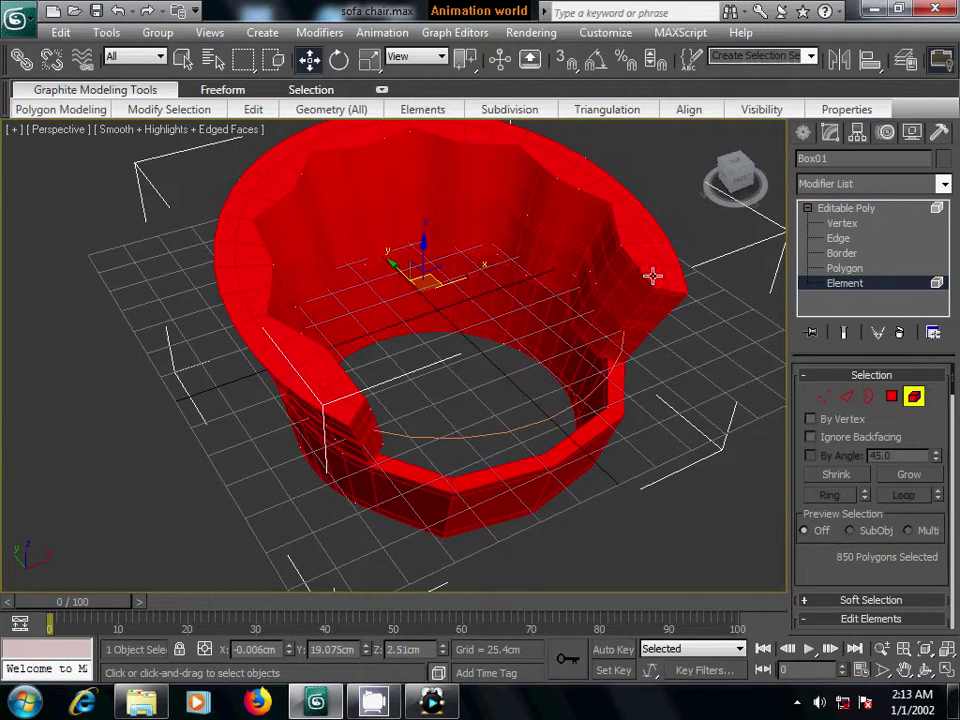
click(808, 209)
click(804, 133)
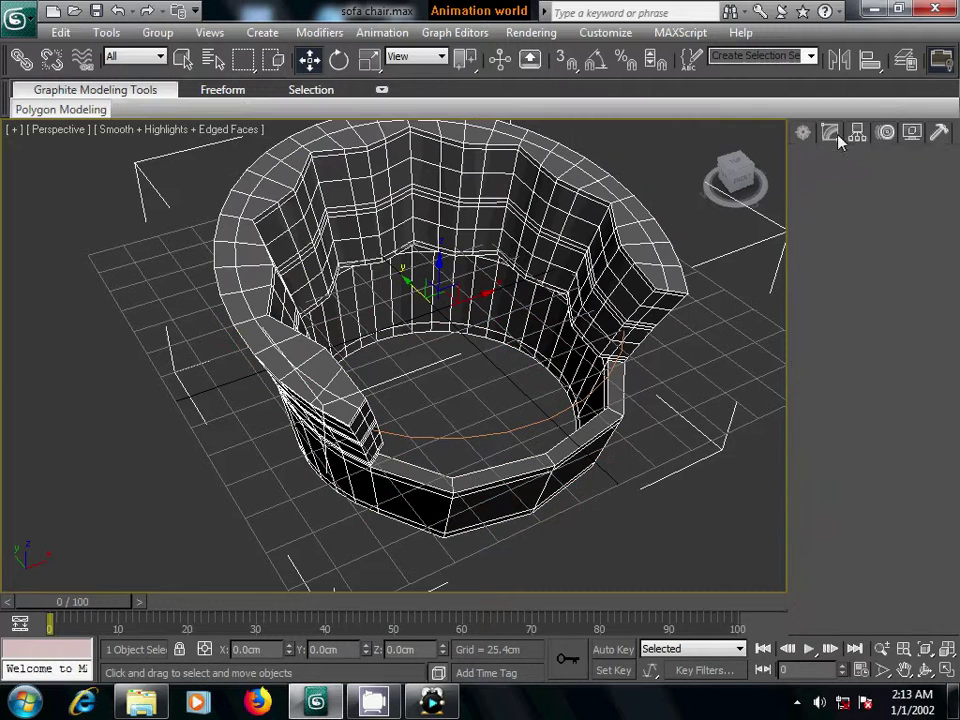
click(837, 133)
click(838, 185)
Apply TurboSmooth to the sofa chair and orbit around to inspect the smoothed result.
key(t)
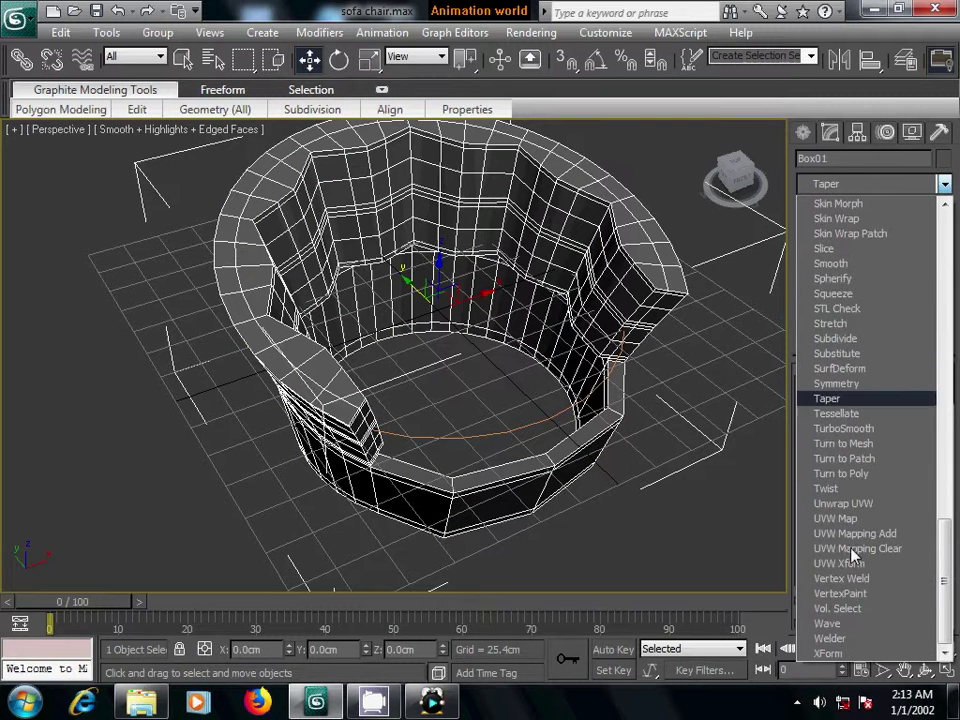
click(853, 428)
mouse_move(764, 455)
alt+middle_down()
mouse_move(600, 437)
mouse_move(559, 476)
mouse_move(548, 462)
mouse_move(484, 484)
mouse_move(407, 450)
mouse_move(407, 414)
mouse_move(489, 452)
mouse_move(621, 450)
mouse_move(557, 450)
alt+middle_up()
scroll(565, 448, up, 2)
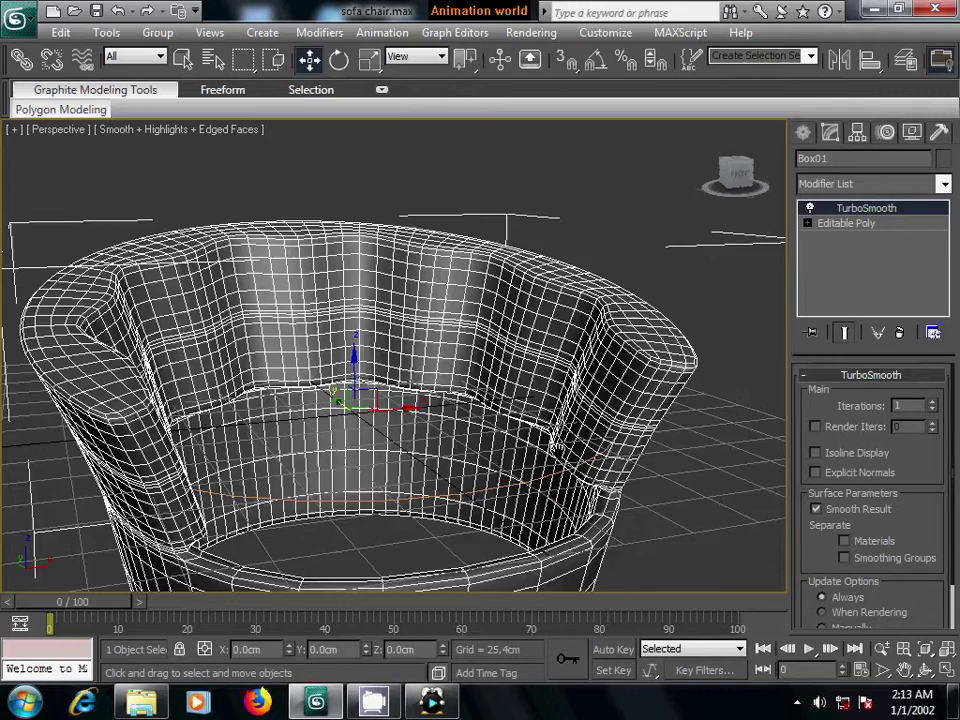
scroll(570, 447, up, 2)
scroll(579, 446, up, 3)
scroll(530, 483, down, 2)
scroll(530, 483, down, 2)
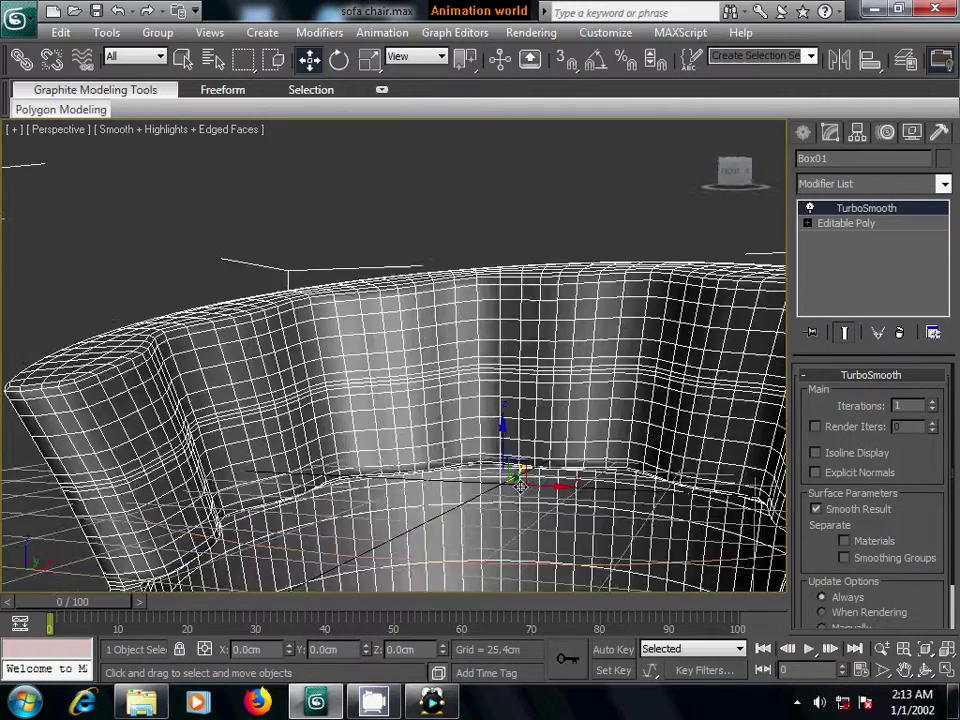
scroll(521, 495, down, 2)
mouse_move(521, 495)
alt+middle_down()
mouse_move(476, 390)
mouse_move(414, 450)
mouse_move(345, 412)
mouse_move(392, 320)
mouse_move(314, 319)
alt+middle_up()
scroll(476, 390, down, 3)
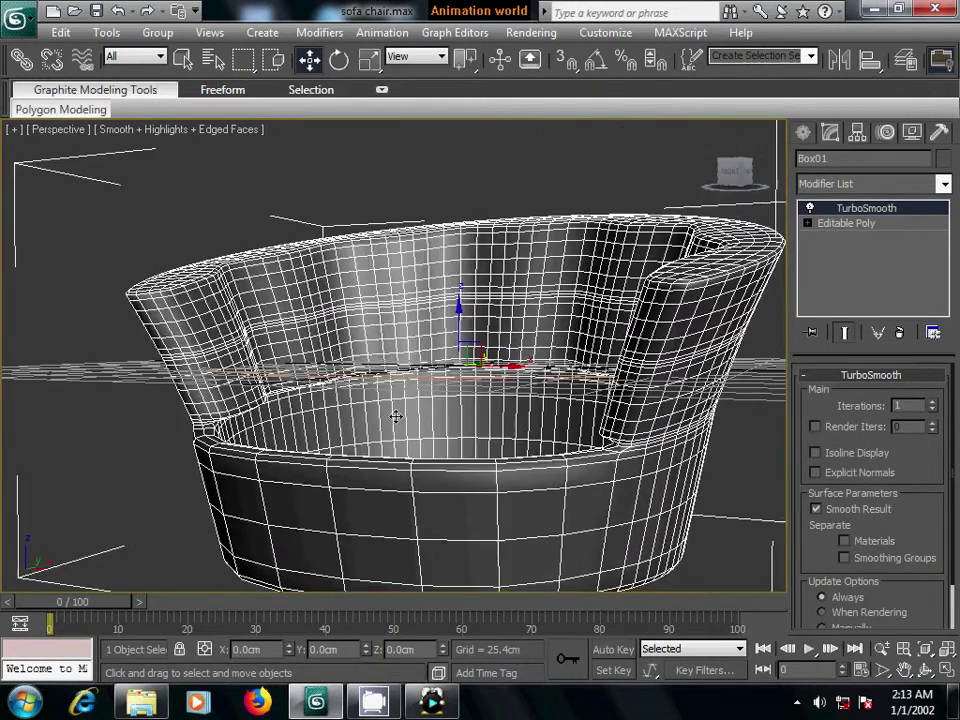
click(797, 702)
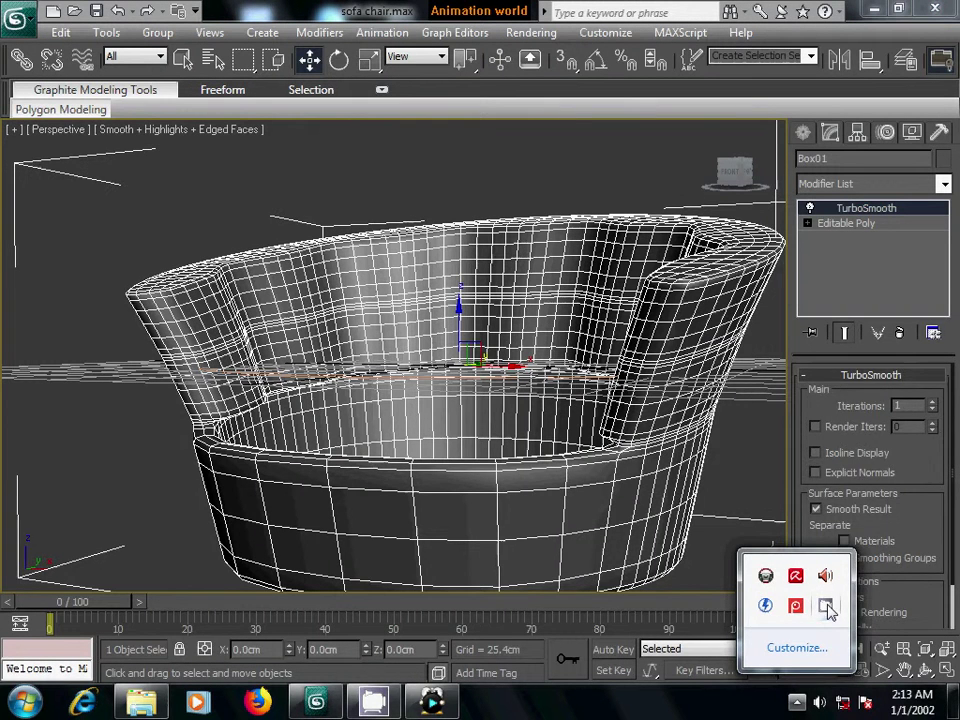
click(825, 606)
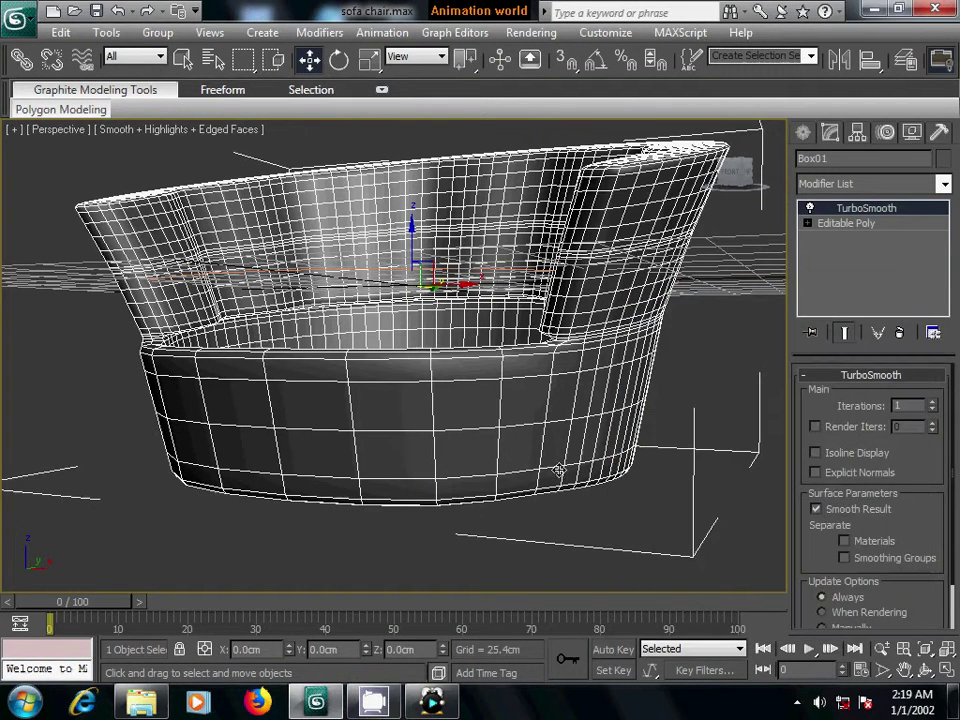
mouse_move(324, 315)
alt+middle_down()
mouse_move(465, 454)
mouse_move(447, 477)
mouse_move(540, 400)
alt+middle_up()
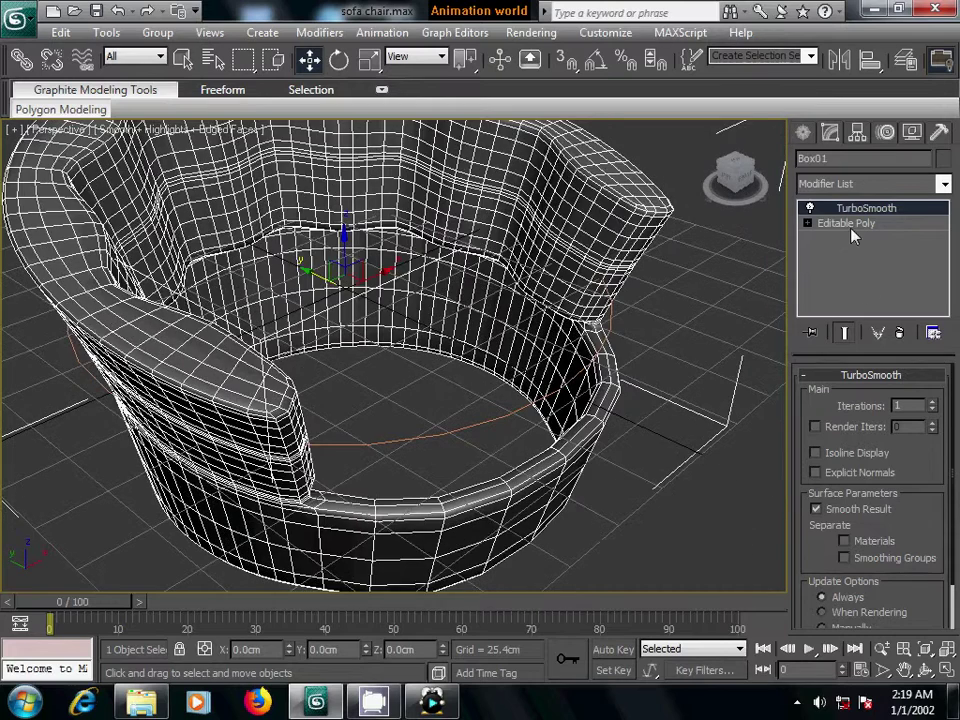
Hide the TurboSmooth result and test-select inner wall polygons at Polygon level.
click(809, 208)
click(808, 223)
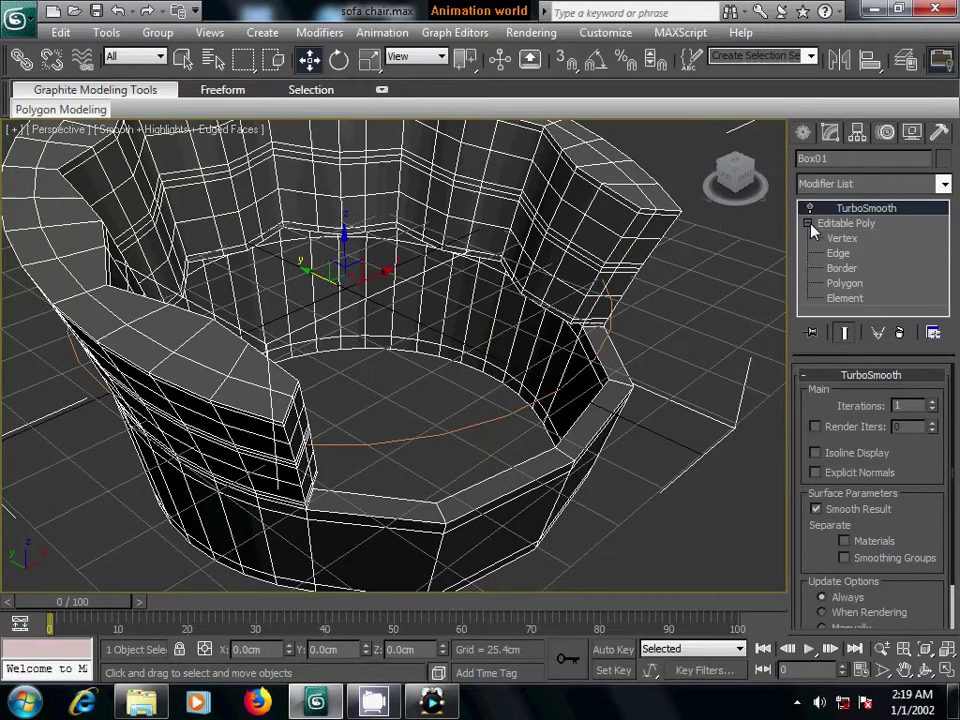
click(845, 285)
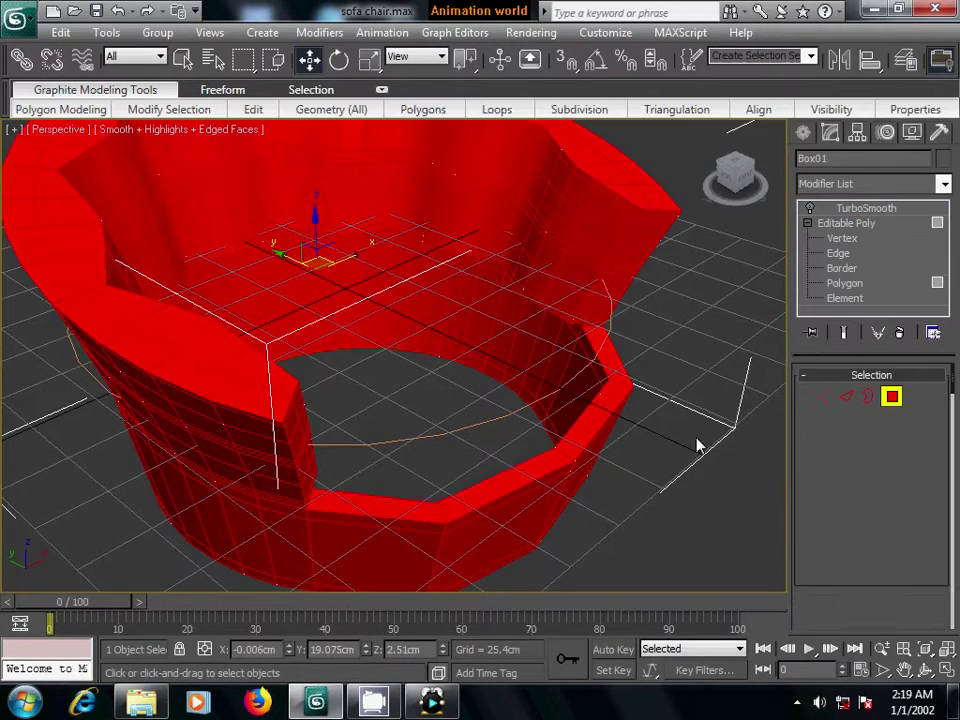
scroll(544, 389, up, 3)
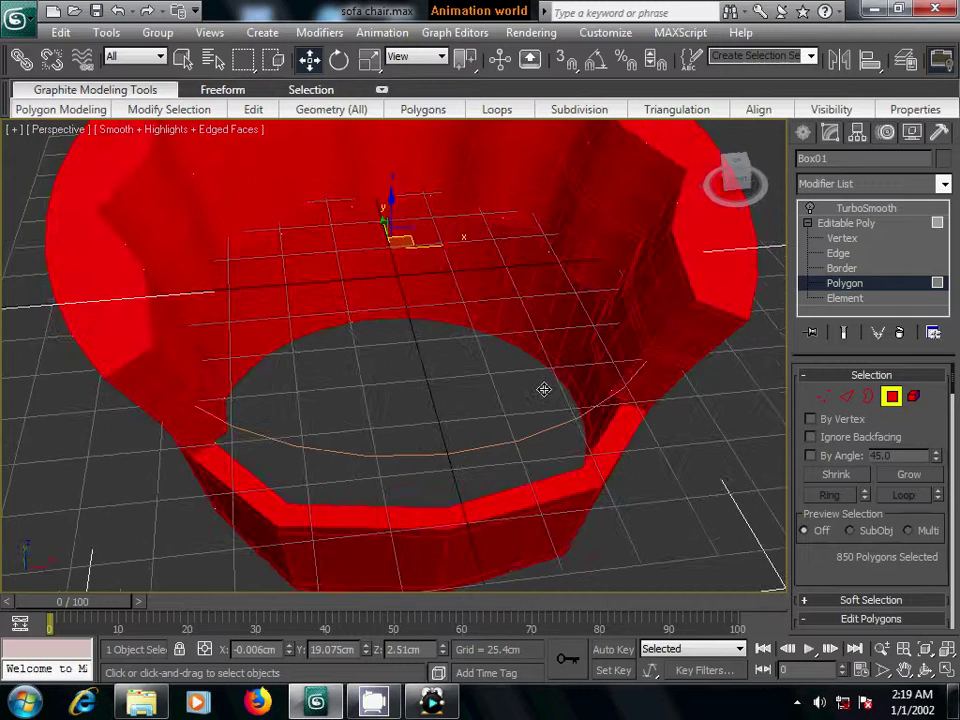
click(664, 435)
alt+middle_drag(720, 450, 594, 408)
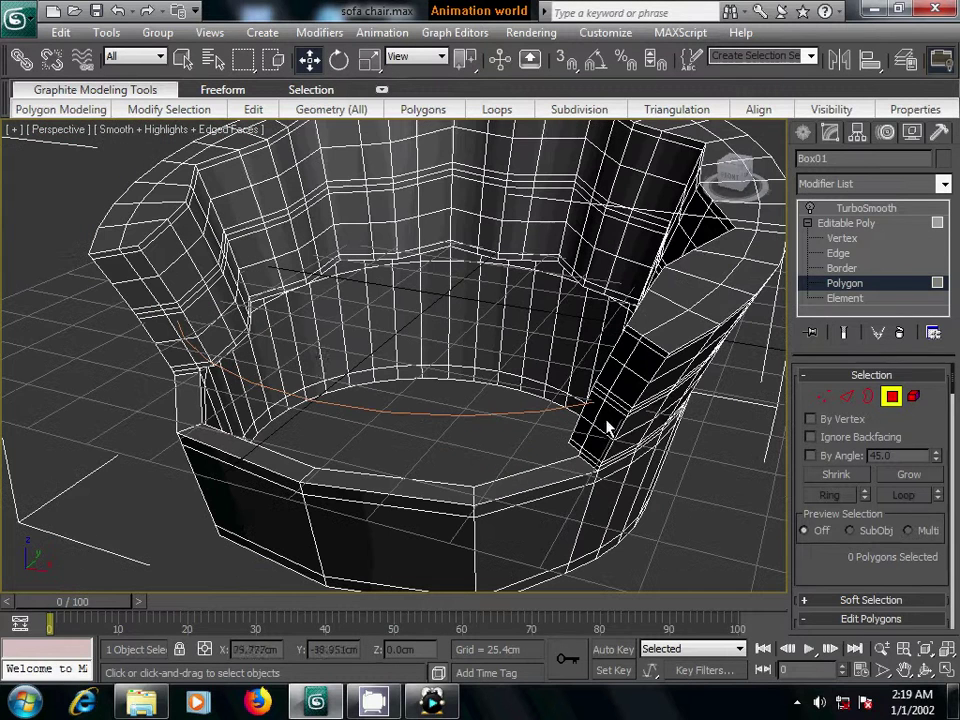
click(280, 343)
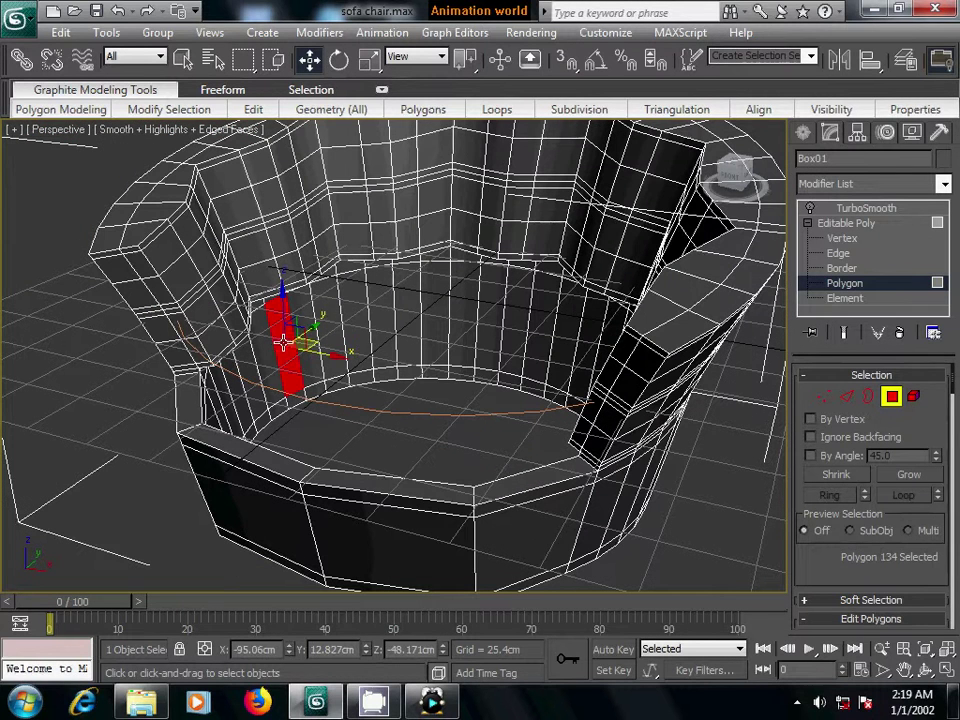
ctrl+click(289, 396)
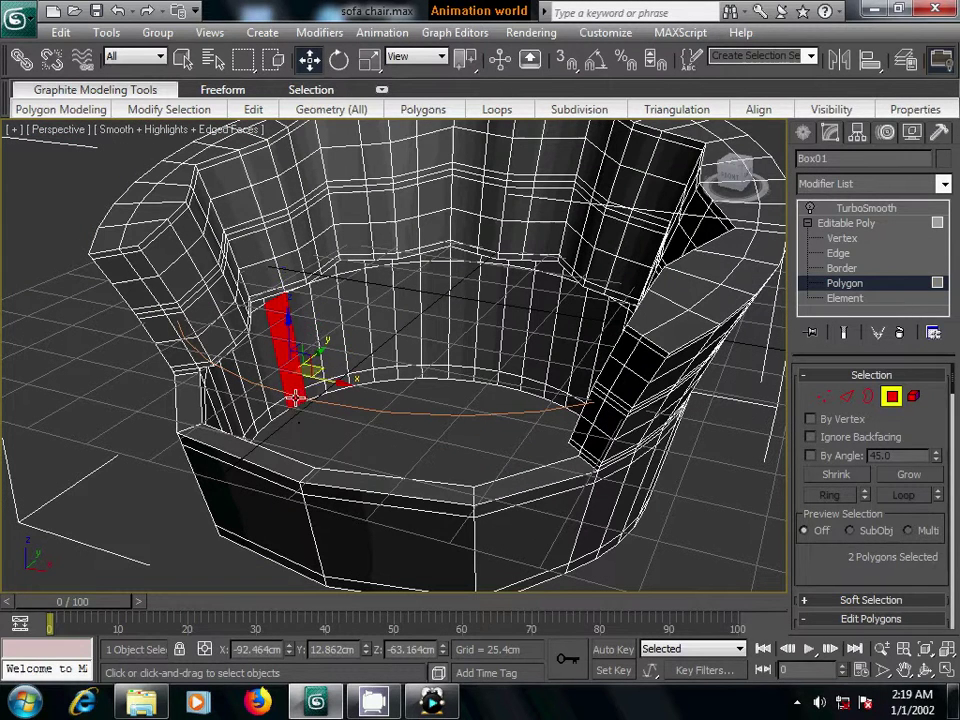
click(311, 327)
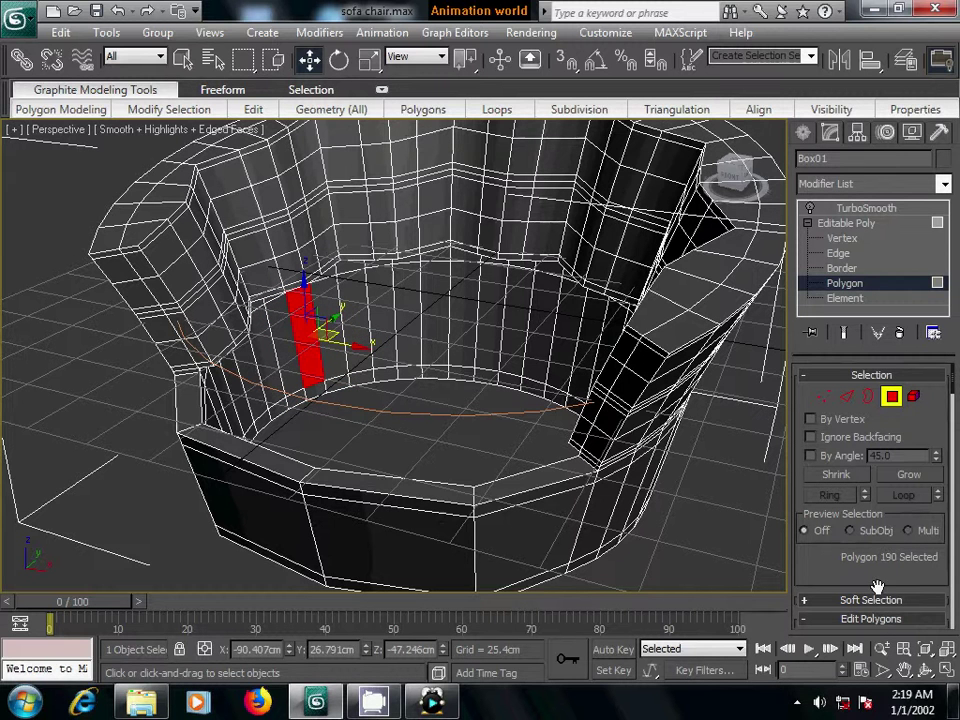
Select an inner wall polygon, then pick one vertical inner-wall edge at Edge level.
click(908, 531)
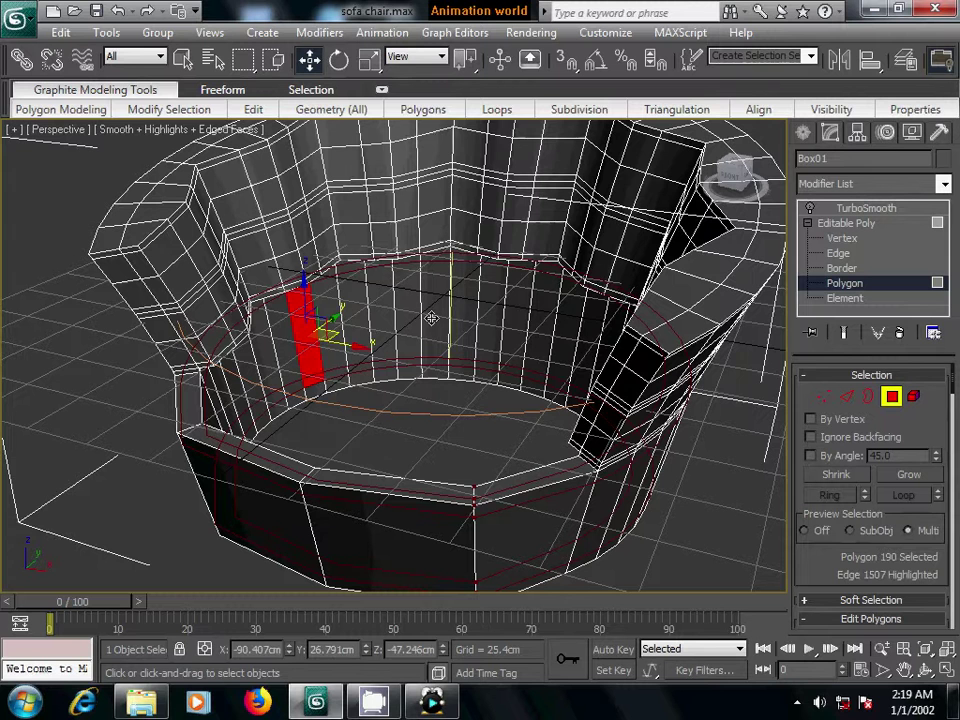
click(333, 321)
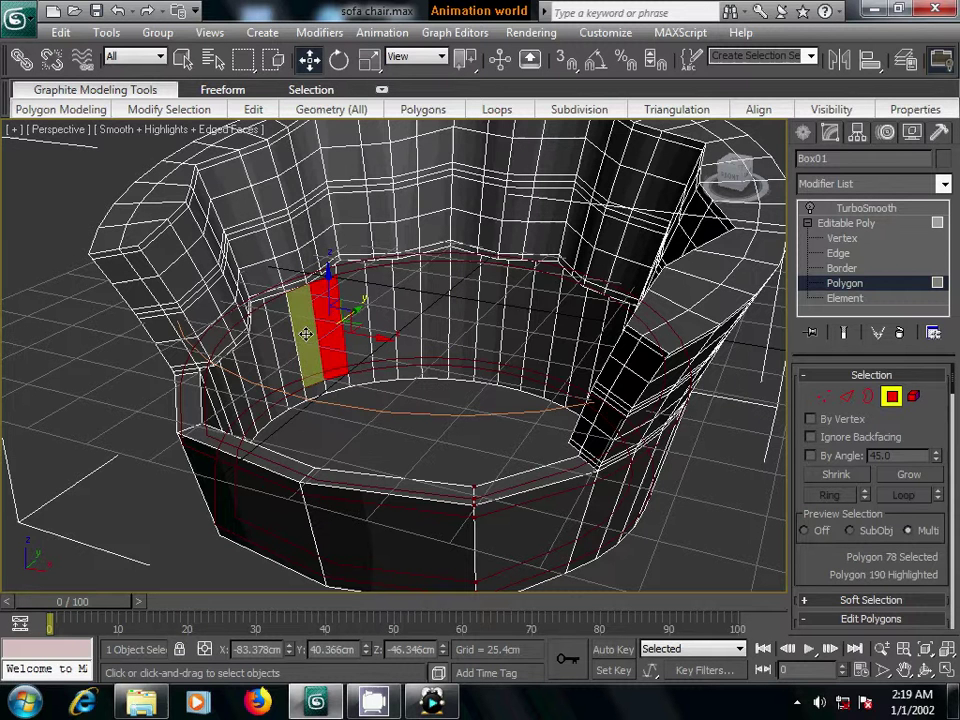
click(306, 333)
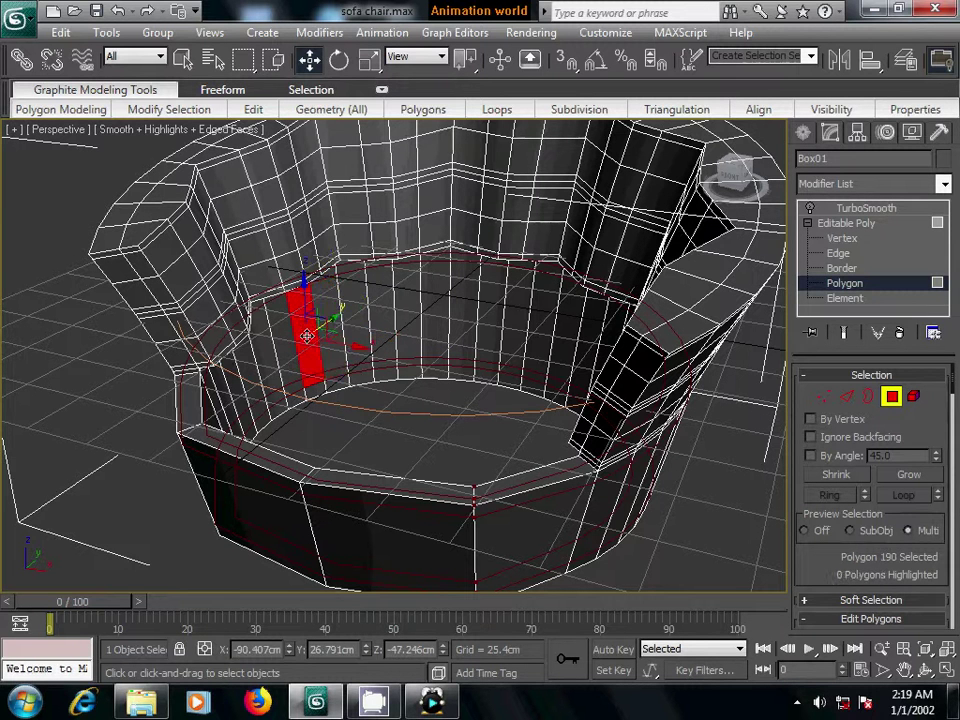
click(328, 336)
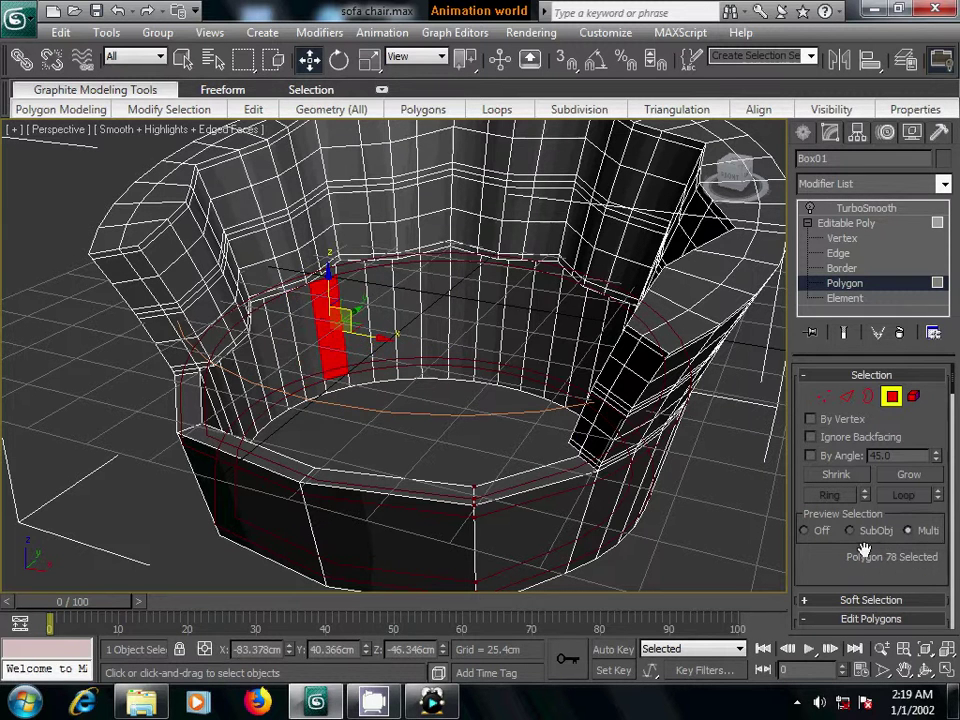
click(805, 531)
click(362, 303)
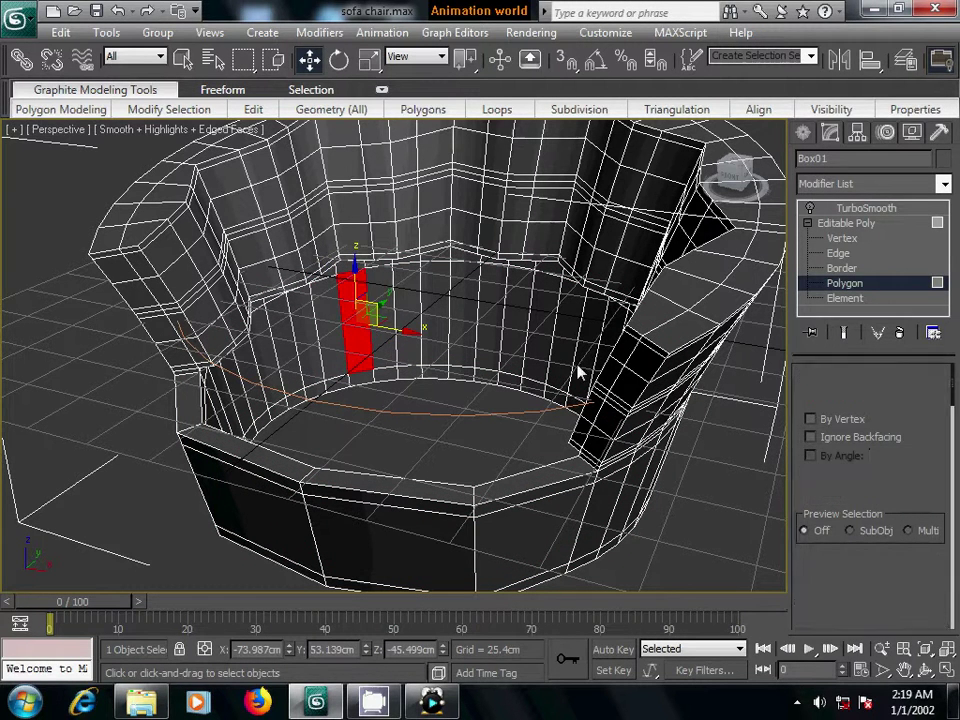
key(2)
click(394, 318)
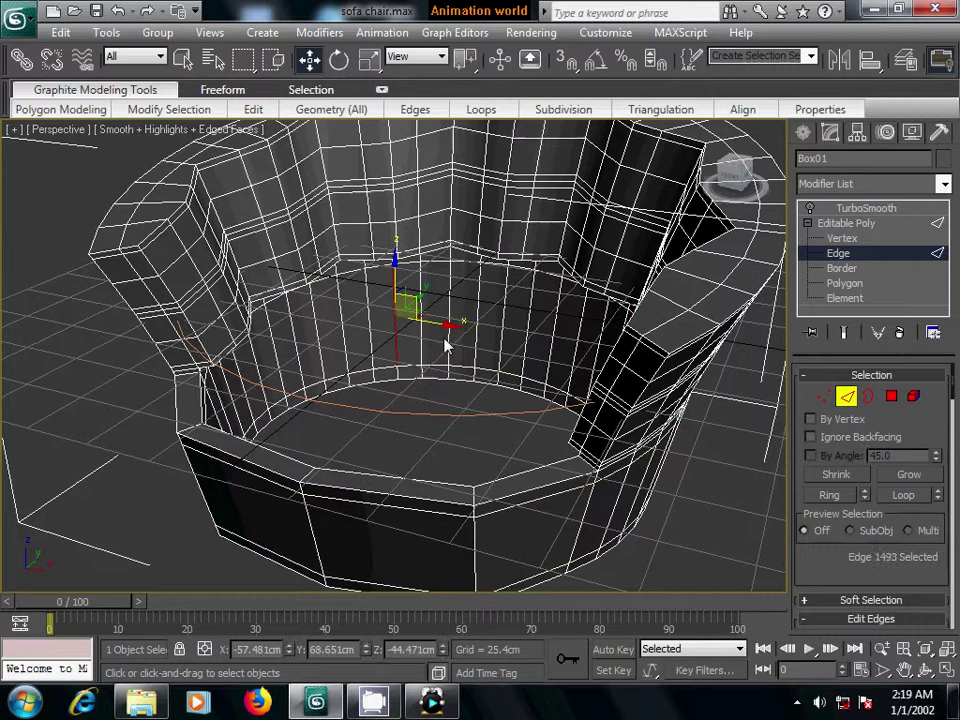
Grow the inner-wall edge ring twice, convert it to polygons and delete those seat faces.
click(828, 495)
ctrl+click(891, 398)
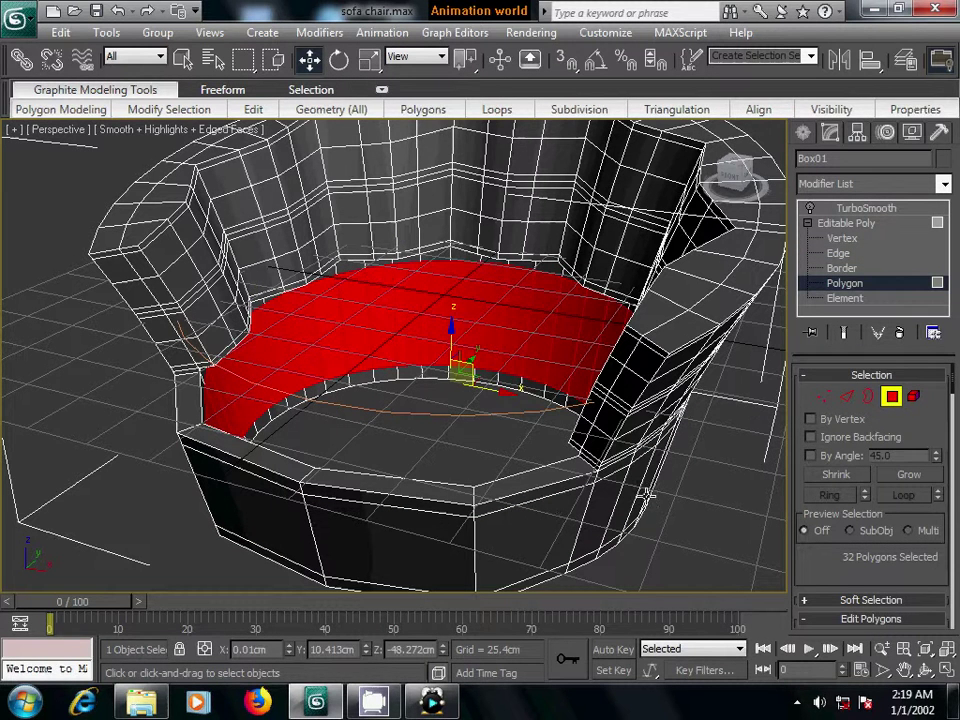
click(846, 397)
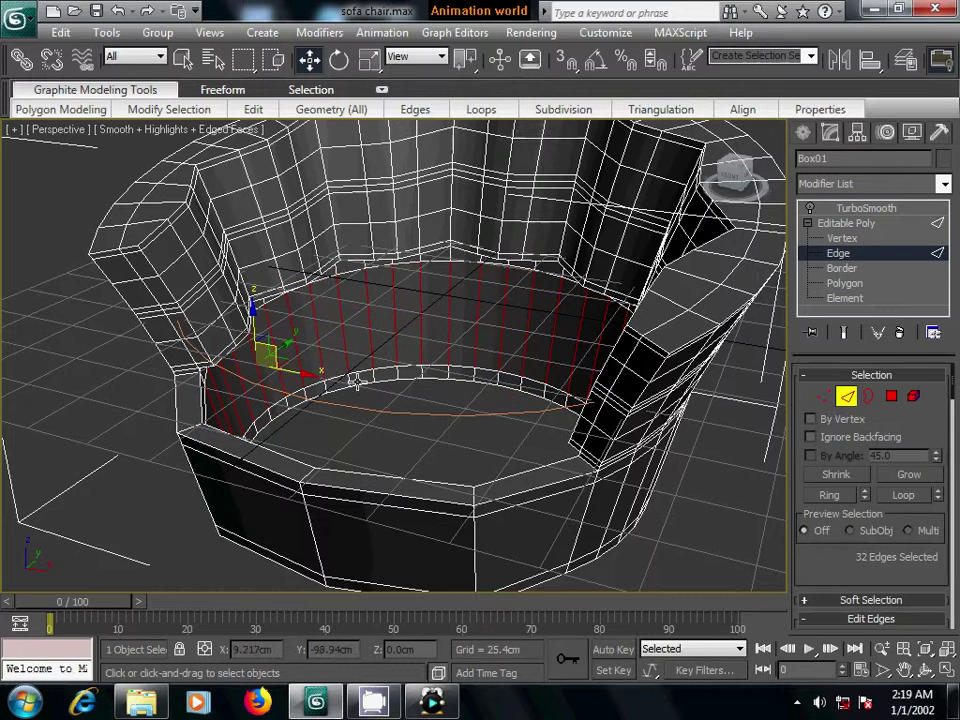
click(834, 495)
click(891, 396)
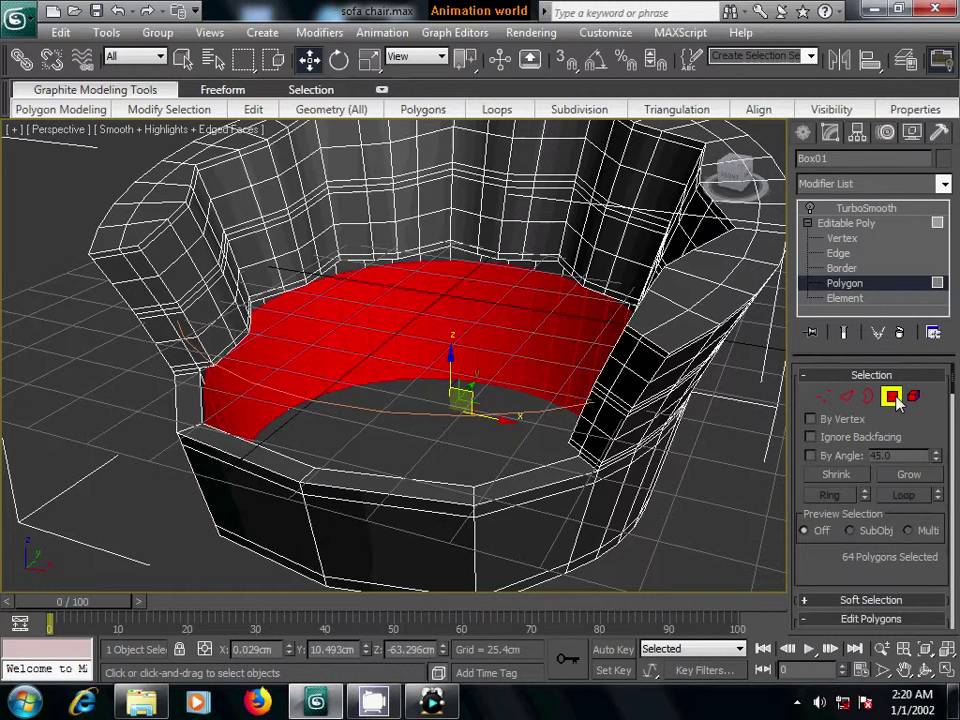
key(Delete)
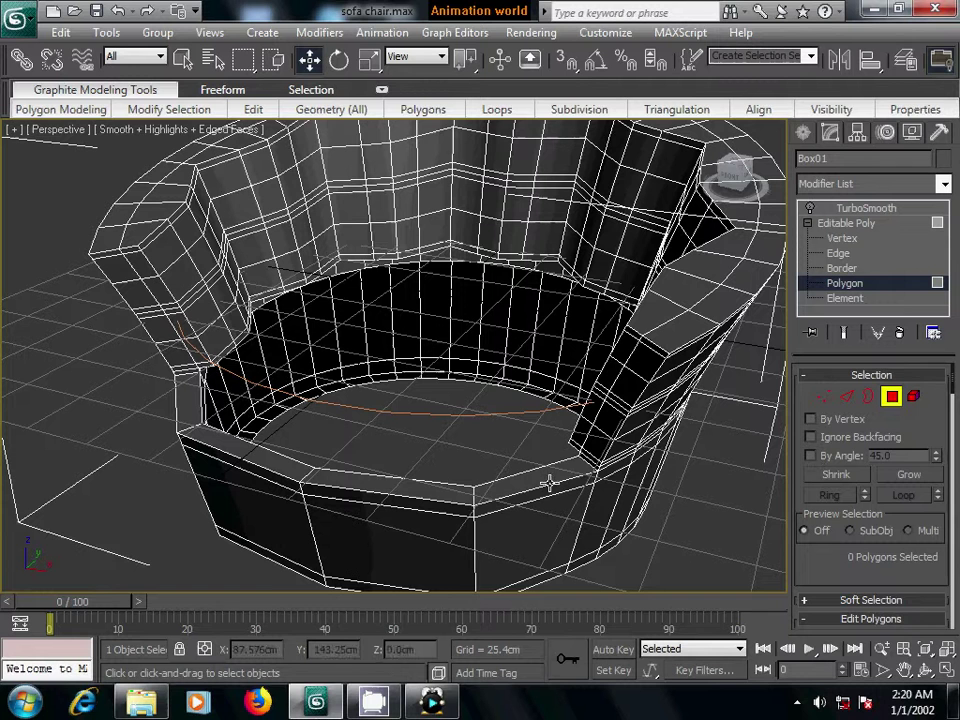
Select the seat hole's border and scale it inward until only a small opening remains.
key(3)
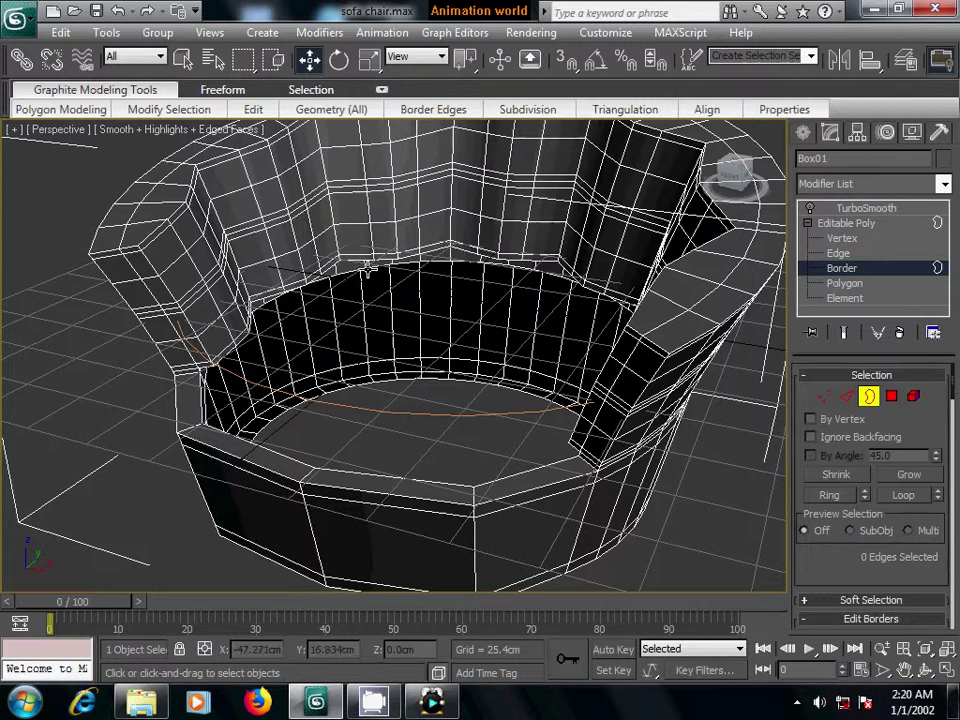
click(376, 268)
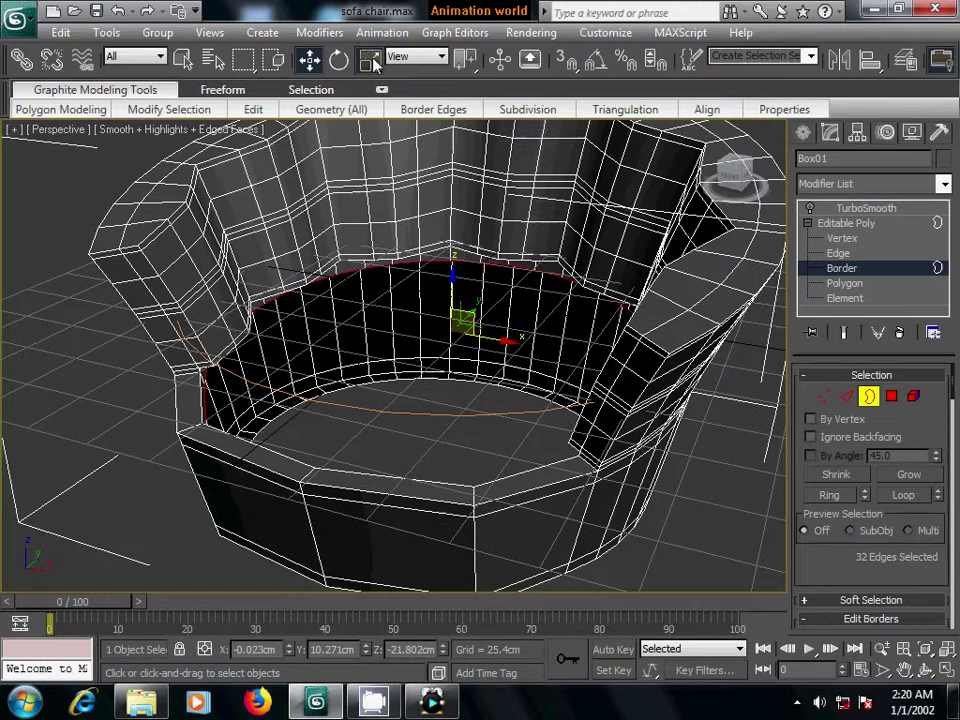
key(r)
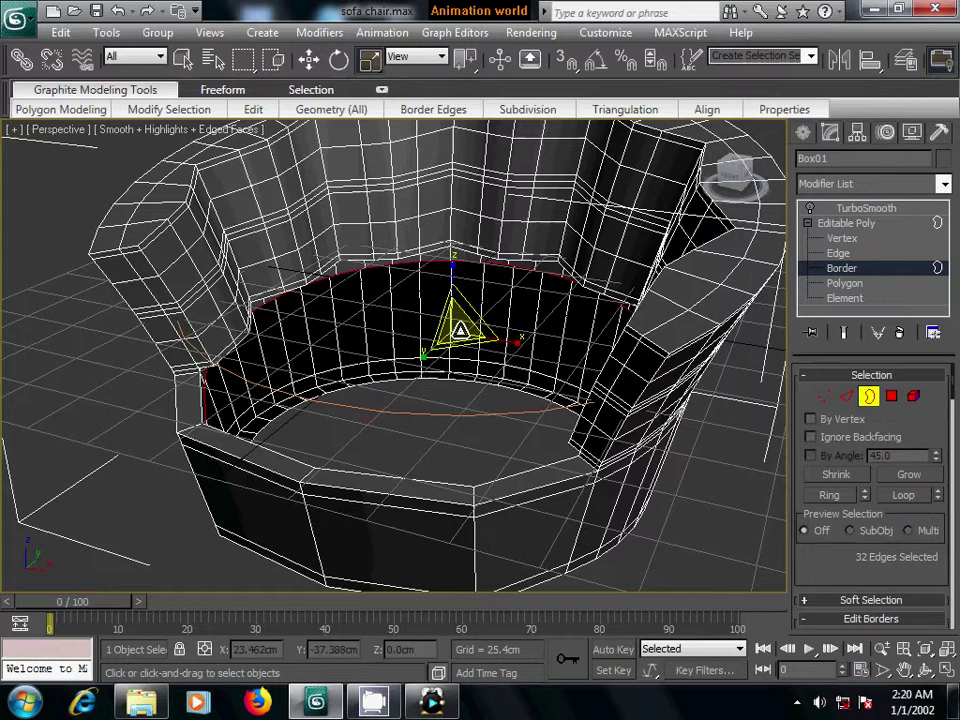
drag(465, 334, 578, 596)
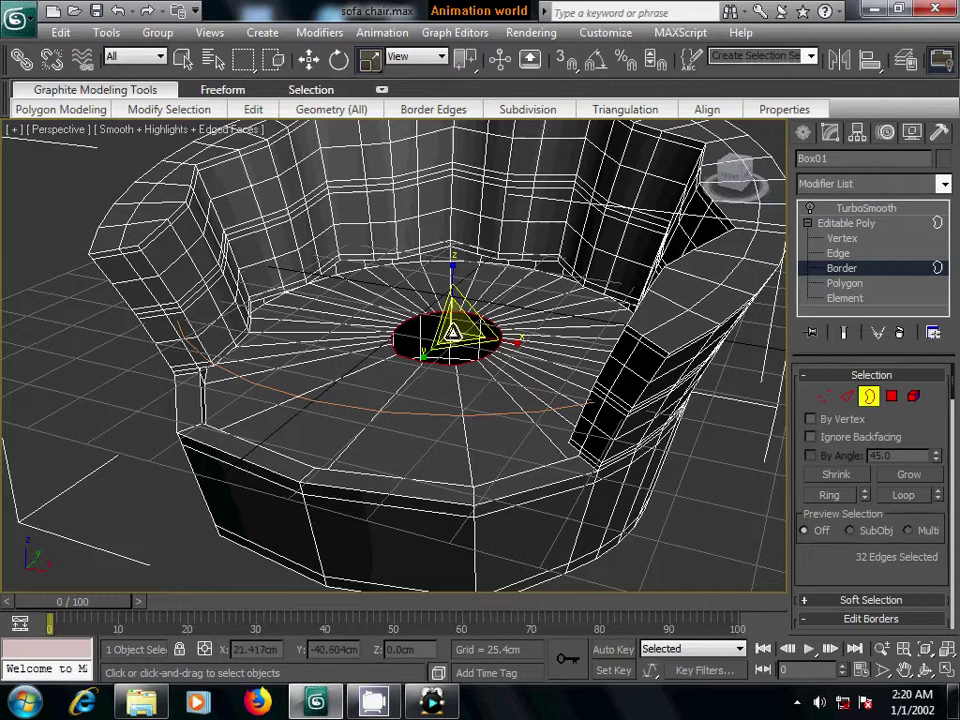
drag(453, 331, 529, 514)
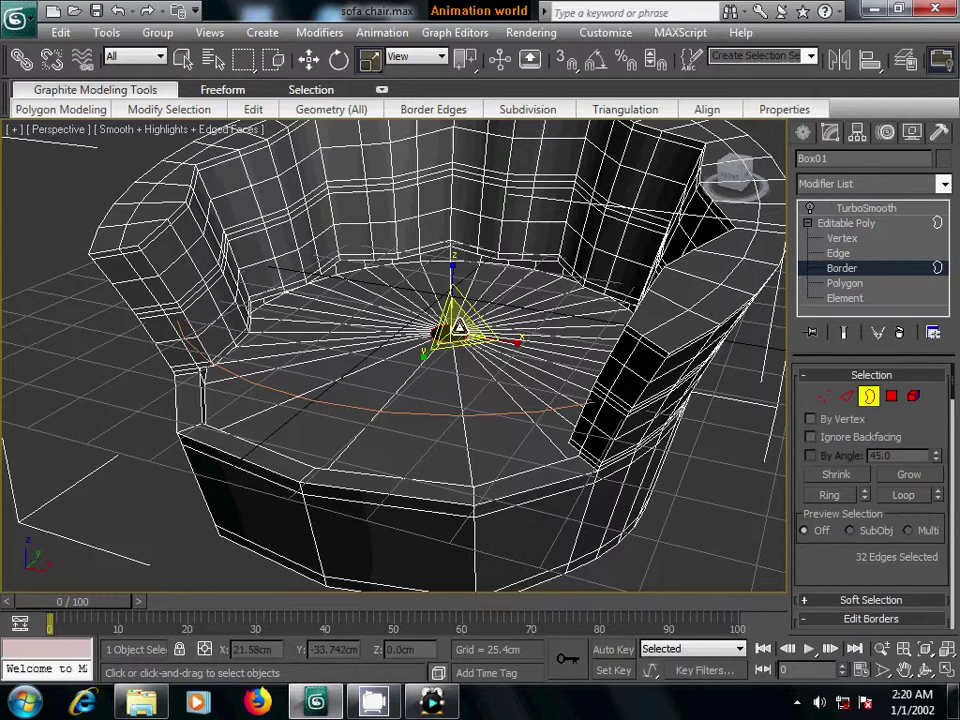
Reselect the seat hole border, view the chair from above and switch to wireframe.
scroll(851, 476, down, 1)
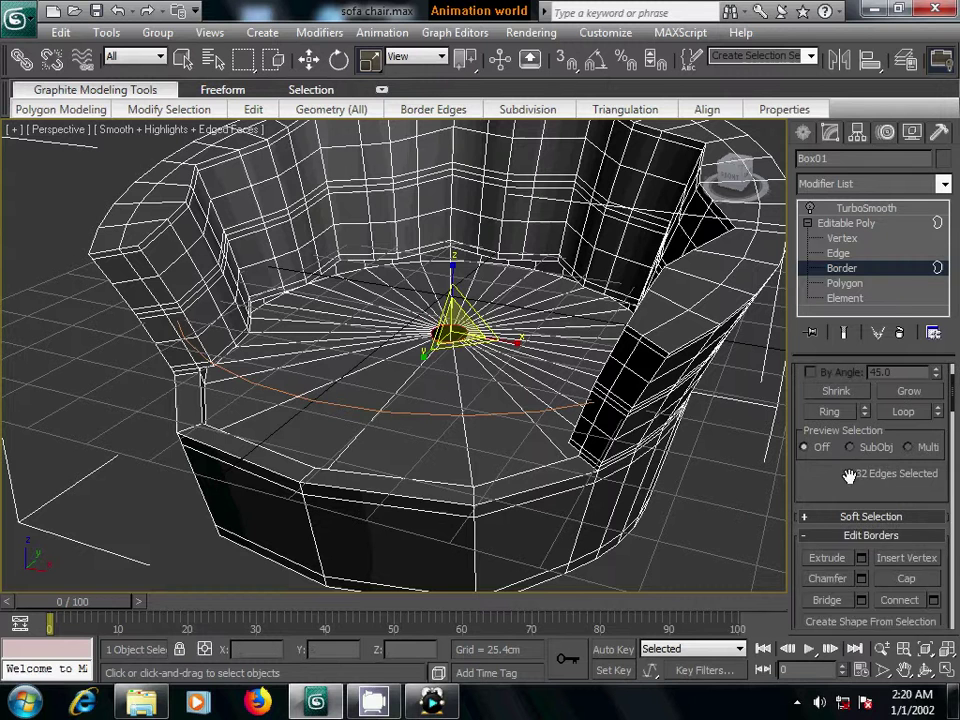
scroll(893, 513, down, 3)
click(922, 565)
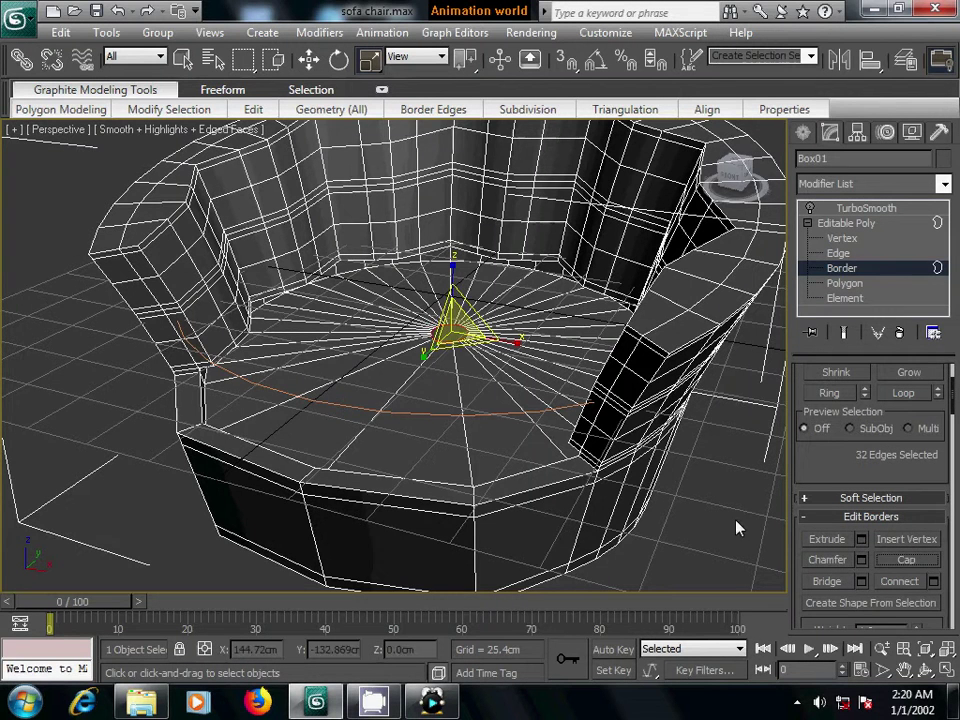
click(735, 519)
middle_drag(559, 538, 536, 500)
scroll(536, 500, down, 1)
scroll(536, 505, down, 3)
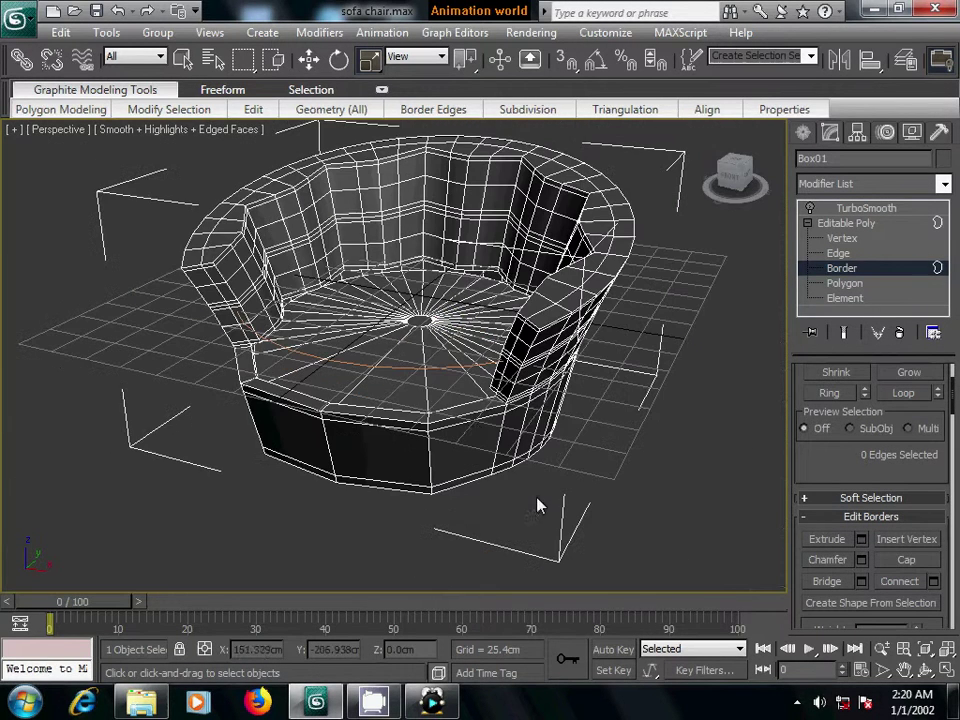
click(477, 428)
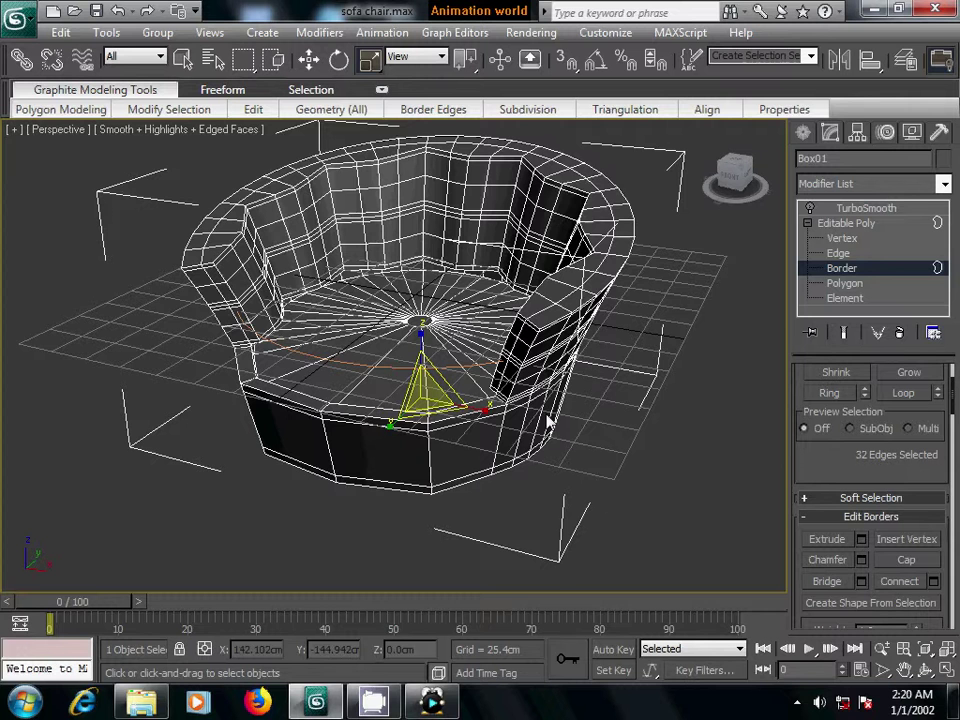
alt+middle_drag(538, 451, 521, 511)
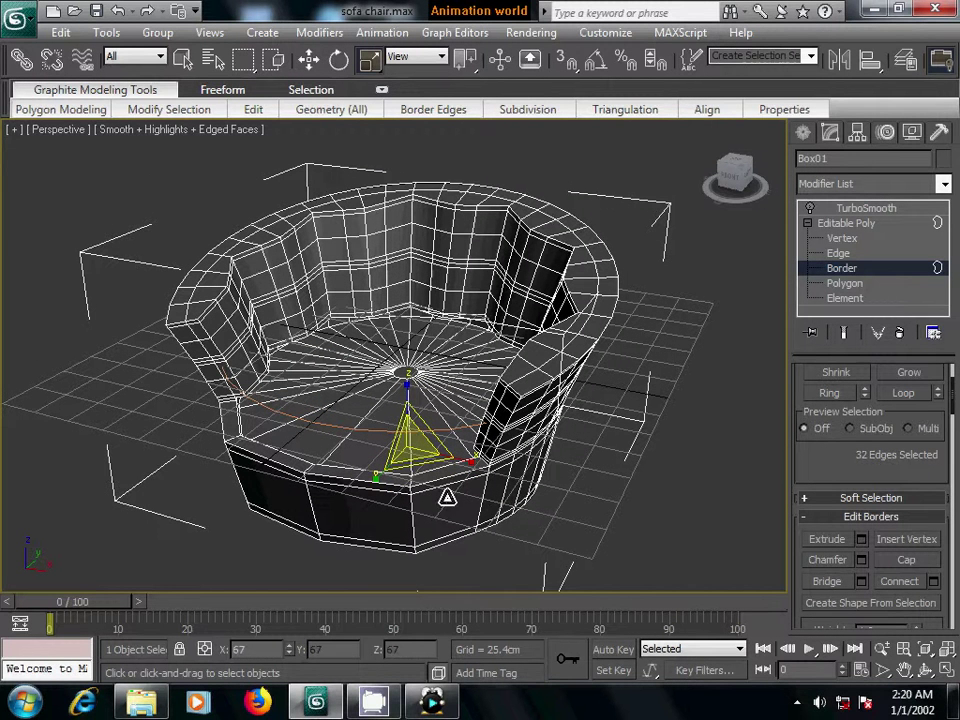
key(F3)
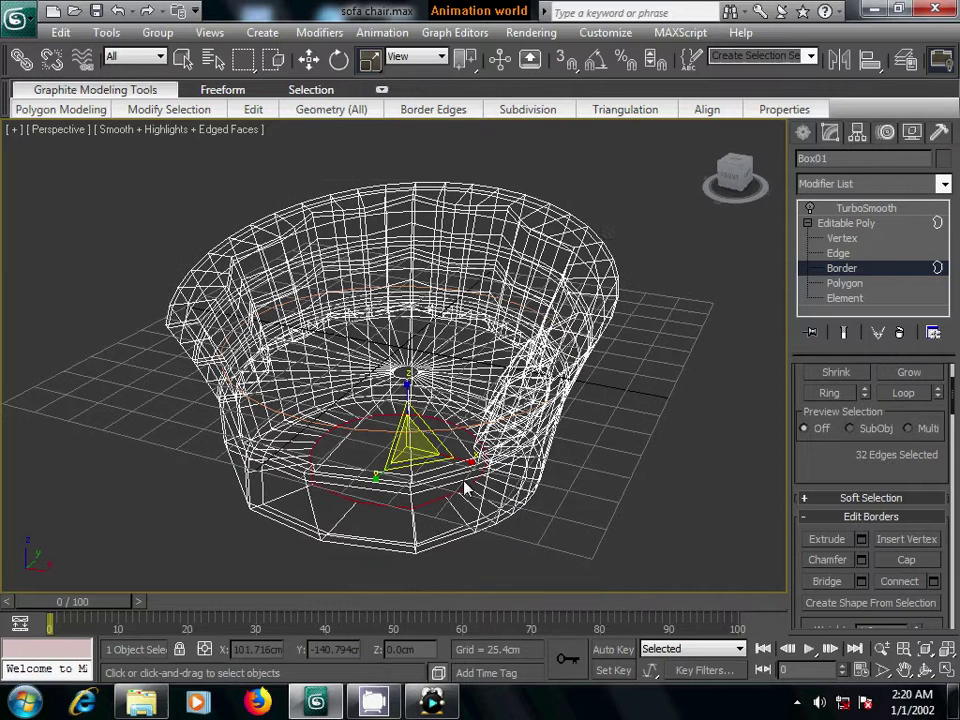
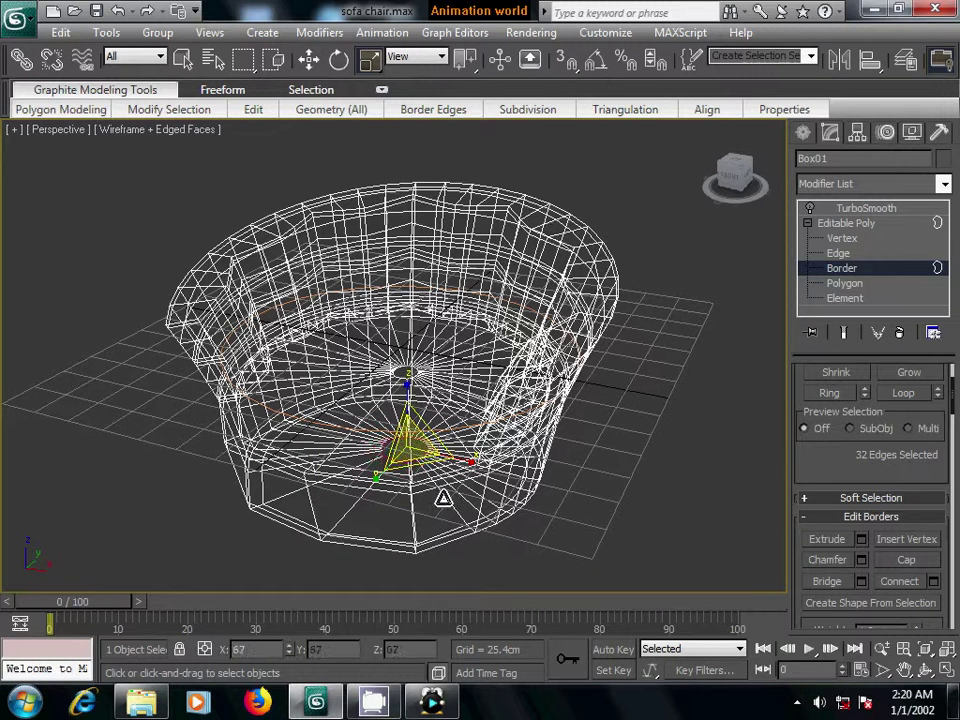
Cap the open bottom border of the tub chair and view it smooth-shaded.
click(882, 566)
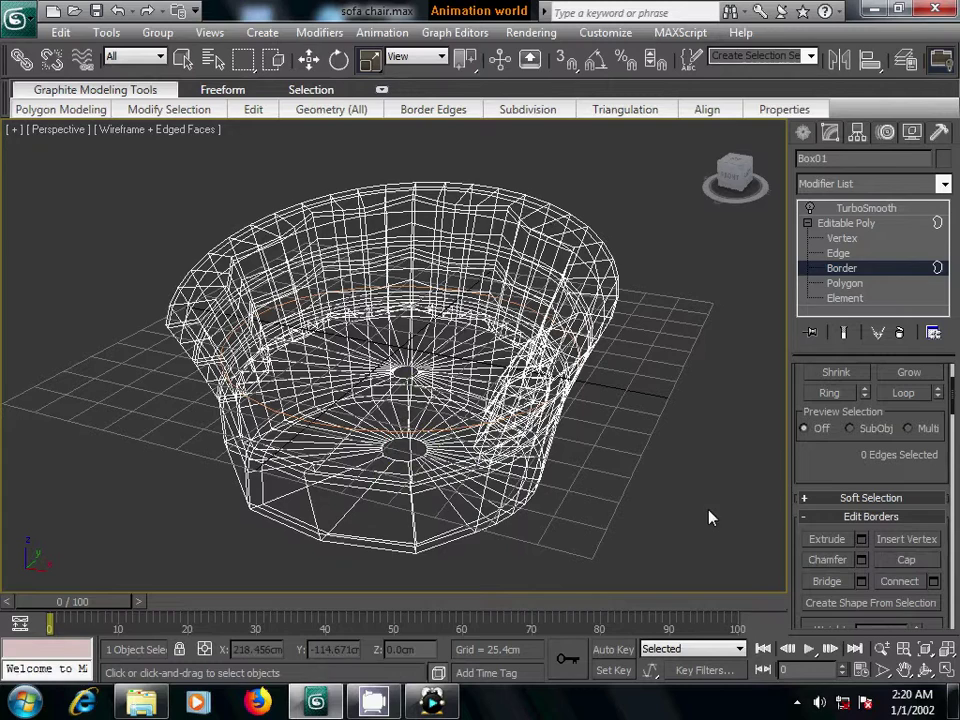
key(F3)
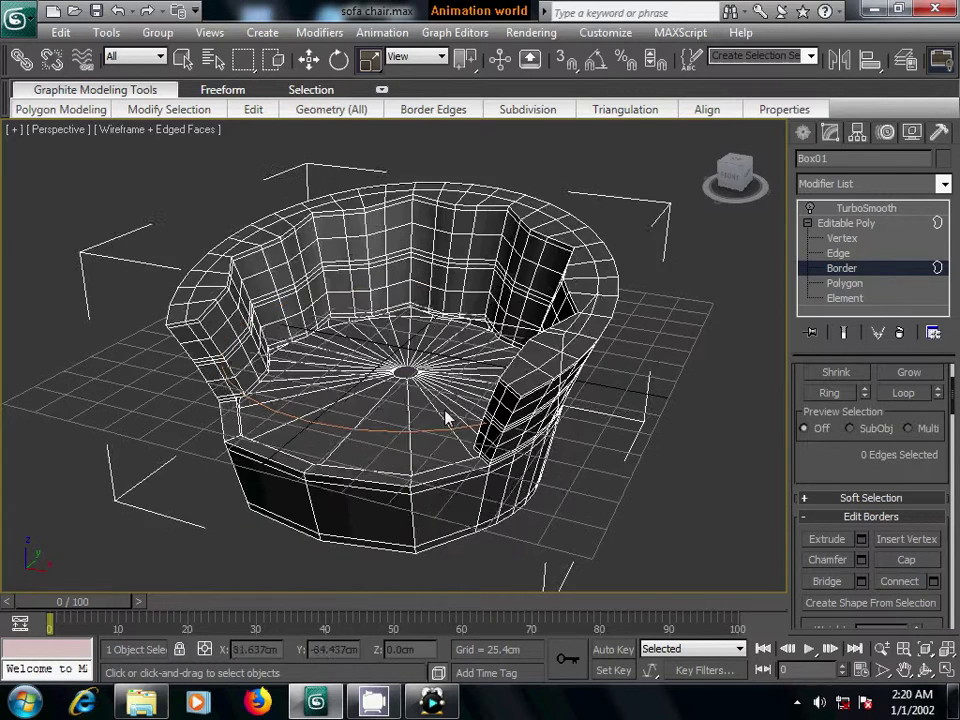
mouse_move(448, 413)
middle_down()
mouse_move(469, 448)
mouse_move(432, 513)
mouse_move(499, 514)
mouse_move(476, 435)
mouse_move(548, 424)
mouse_move(474, 495)
mouse_move(527, 493)
mouse_move(521, 476)
mouse_move(450, 471)
mouse_move(509, 465)
mouse_move(426, 501)
middle_up()
scroll(428, 501, up, 3)
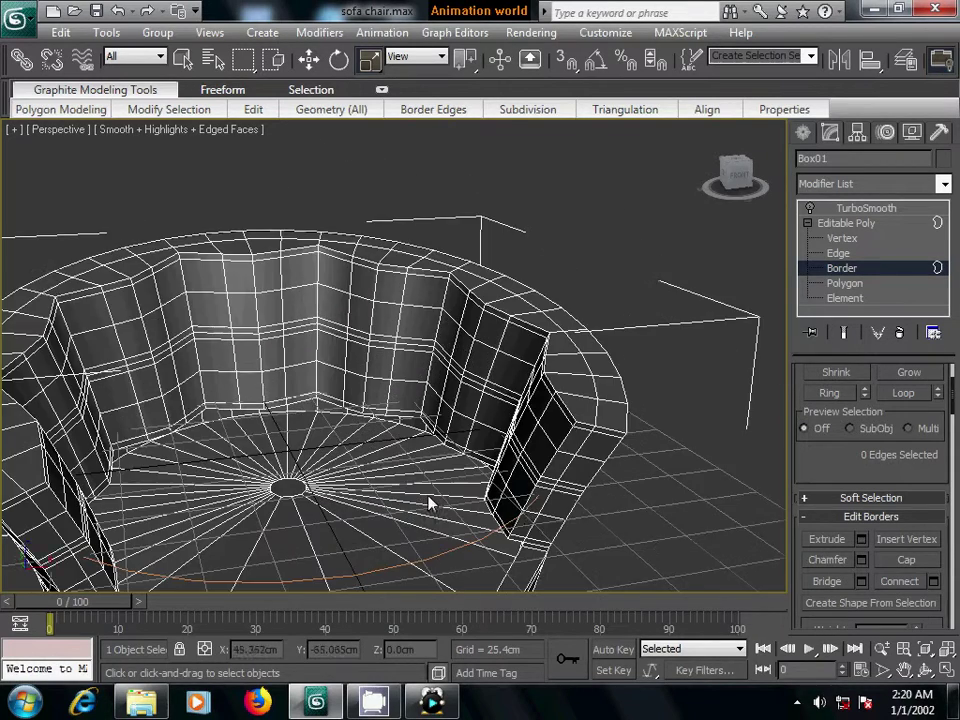
mouse_move(525, 510)
alt+middle_down()
mouse_move(465, 483)
mouse_move(465, 497)
mouse_move(520, 470)
alt+middle_up()
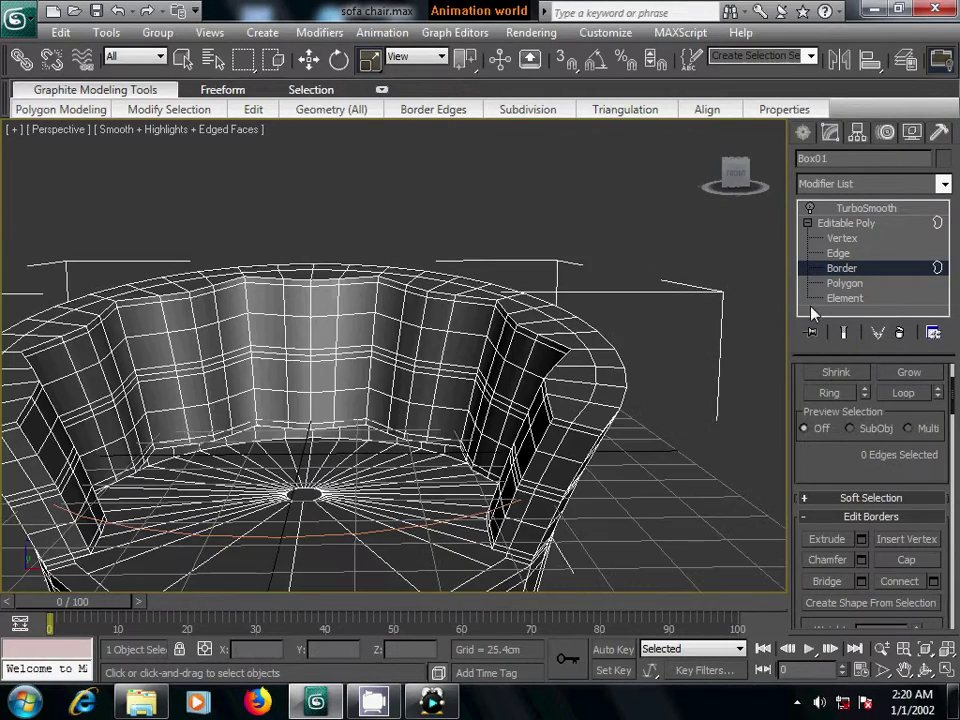
Preview the TurboSmoothed chair, then reselect it at Editable Poly Edge level.
click(853, 207)
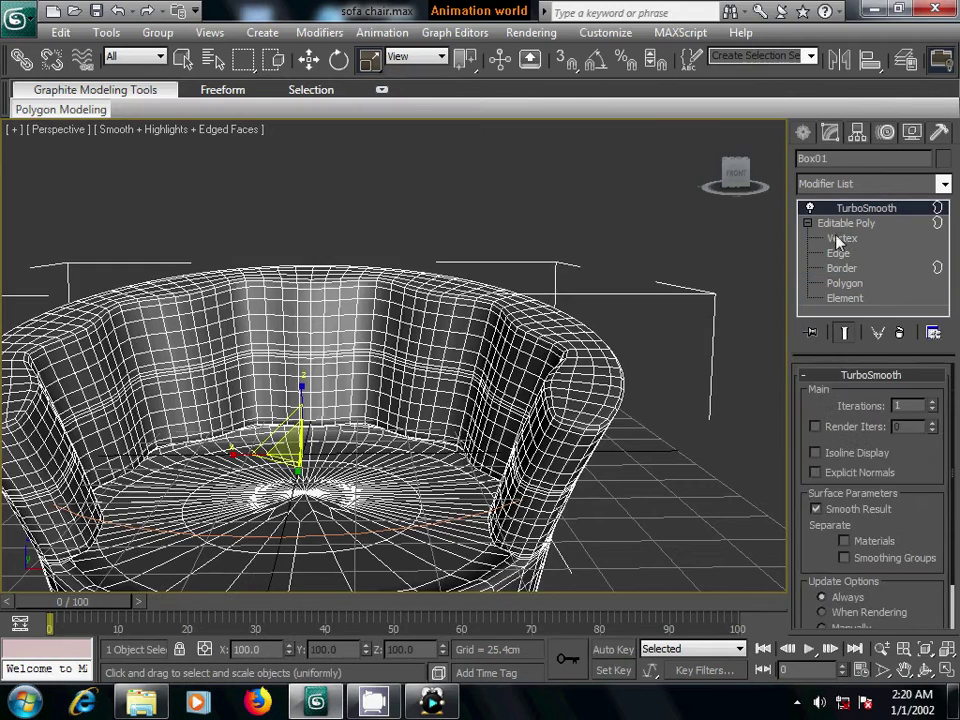
click(730, 404)
alt+middle_drag(531, 480, 437, 476)
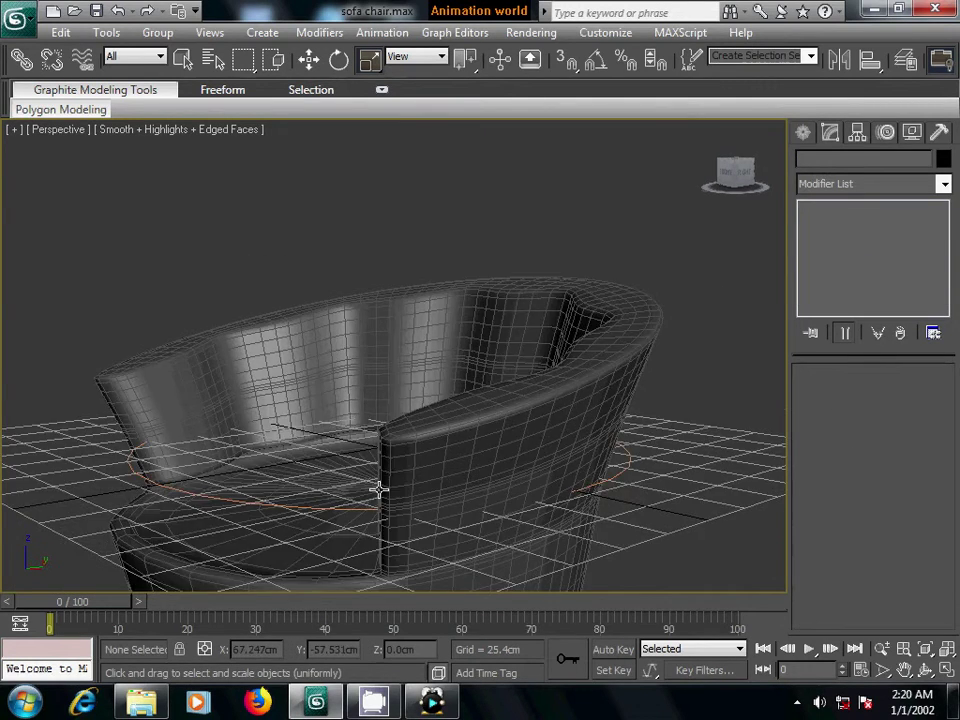
mouse_move(377, 489)
alt+middle_down()
mouse_move(458, 405)
mouse_move(542, 411)
mouse_move(564, 450)
mouse_move(632, 452)
mouse_move(693, 430)
alt+middle_up()
click(606, 255)
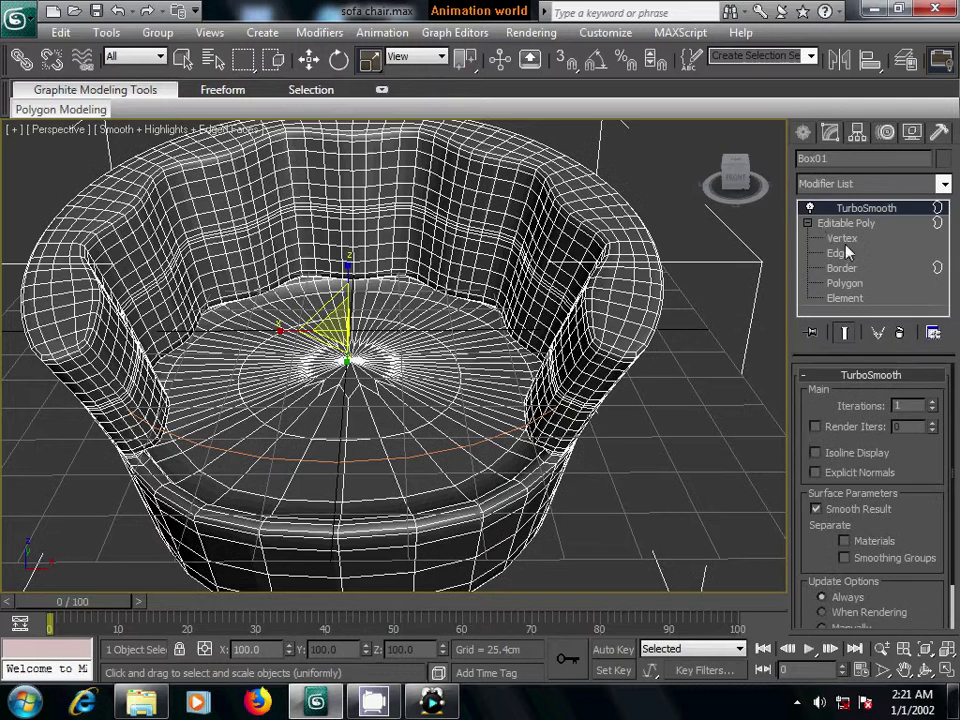
click(838, 253)
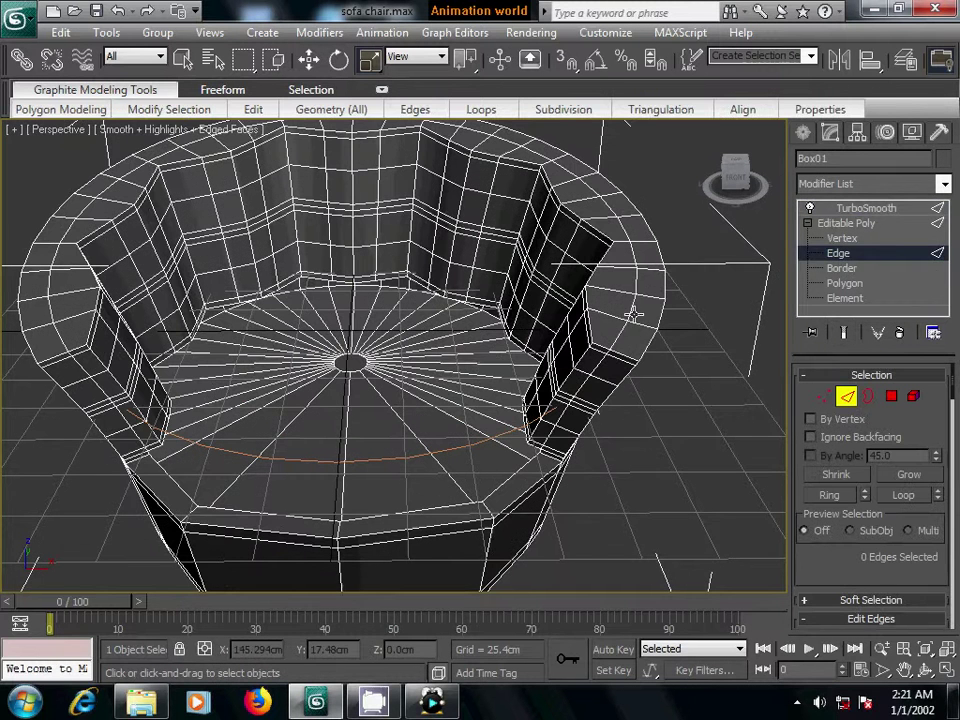
Select the chair's top rim edge loops, dropping stray wall and armrest edges.
click(632, 311)
click(902, 495)
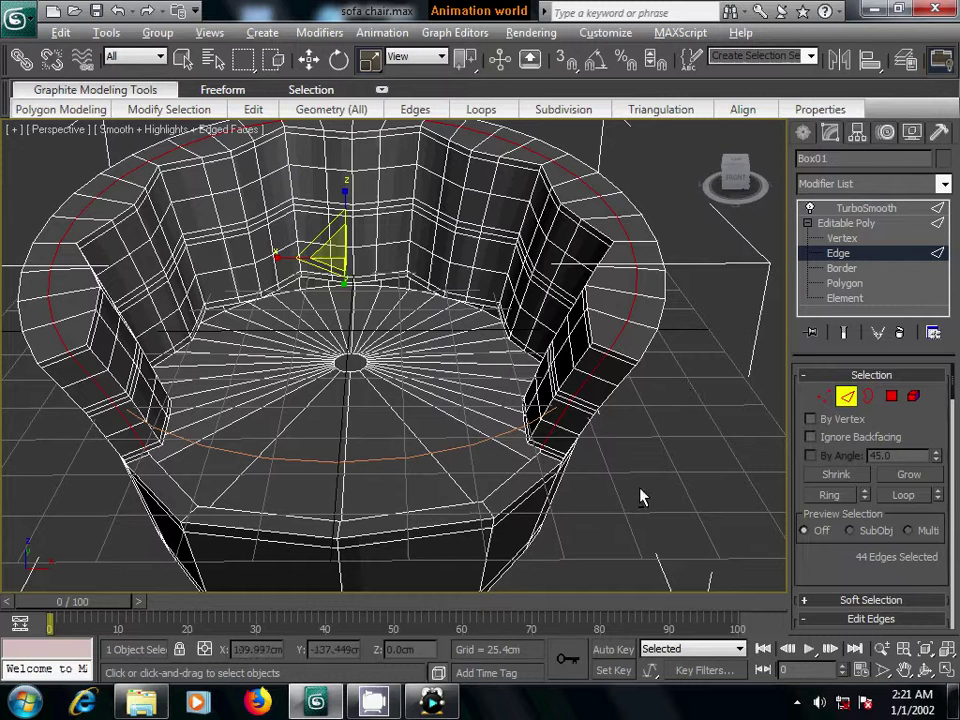
alt+click(533, 362)
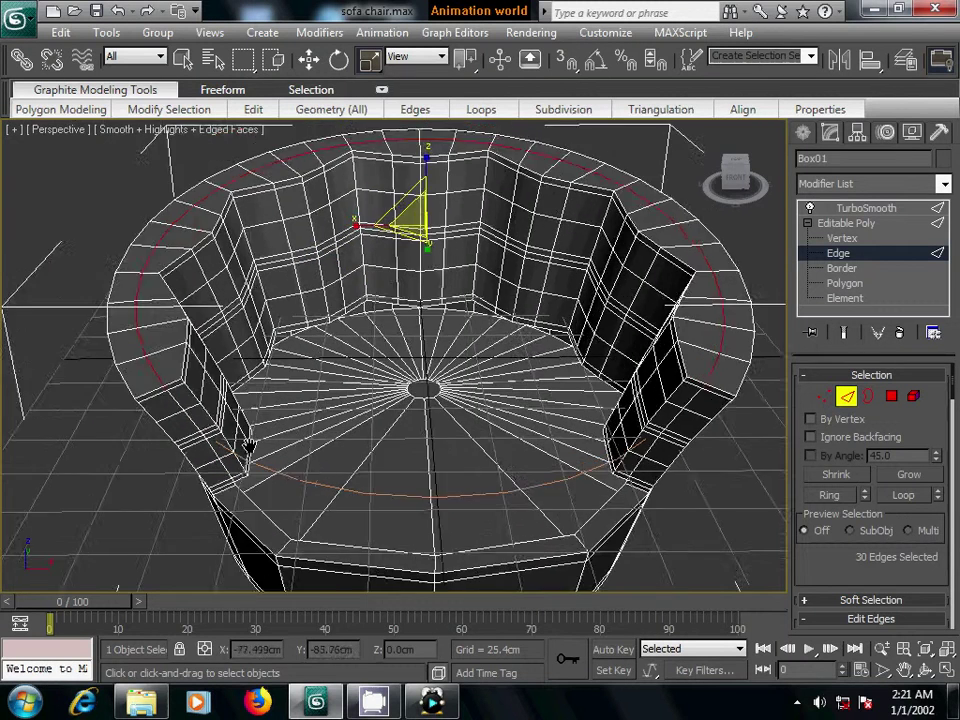
scroll(248, 447, up, 5)
middle_drag(229, 448, 451, 447)
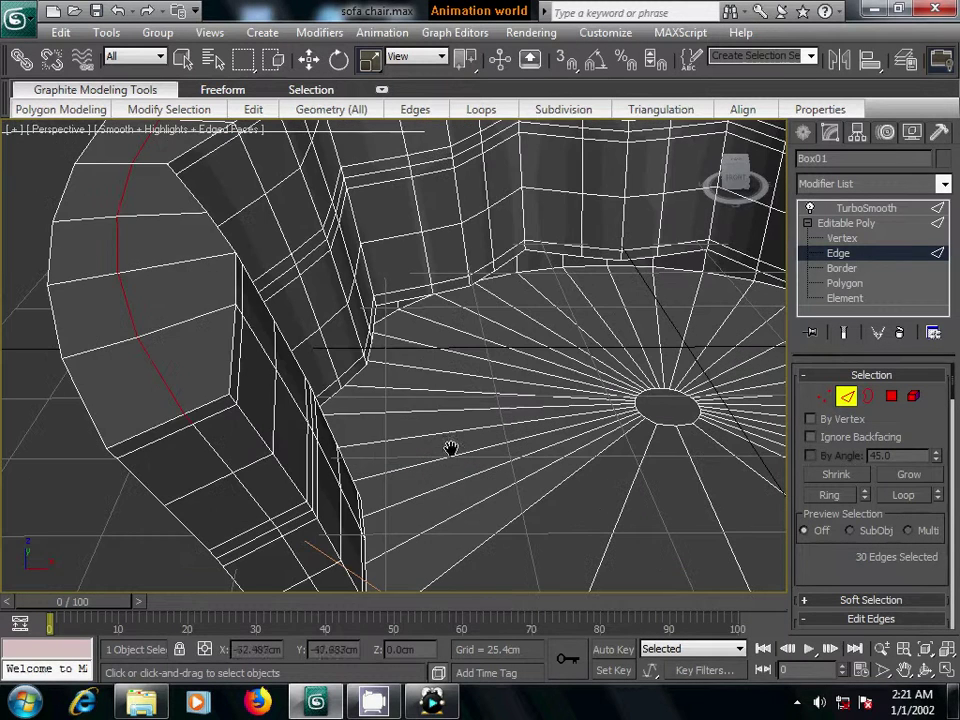
alt+click(190, 418)
mouse_move(624, 448)
middle_down()
mouse_move(486, 433)
mouse_move(268, 385)
mouse_move(536, 407)
middle_up()
scroll(424, 439, down, 2)
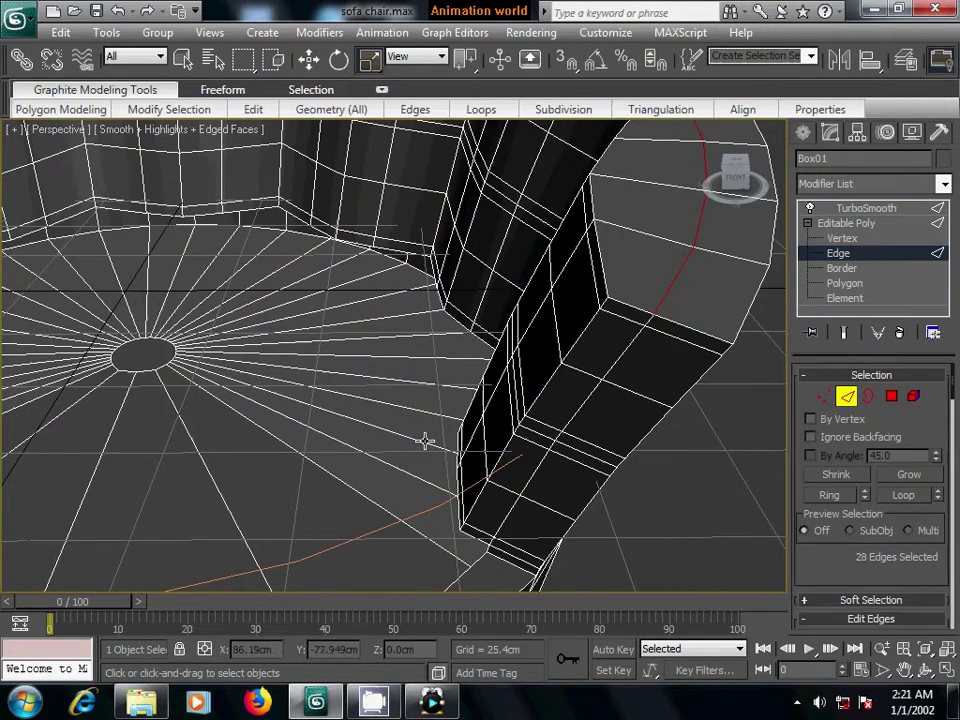
scroll(508, 443, down, 3)
scroll(506, 443, down, 5)
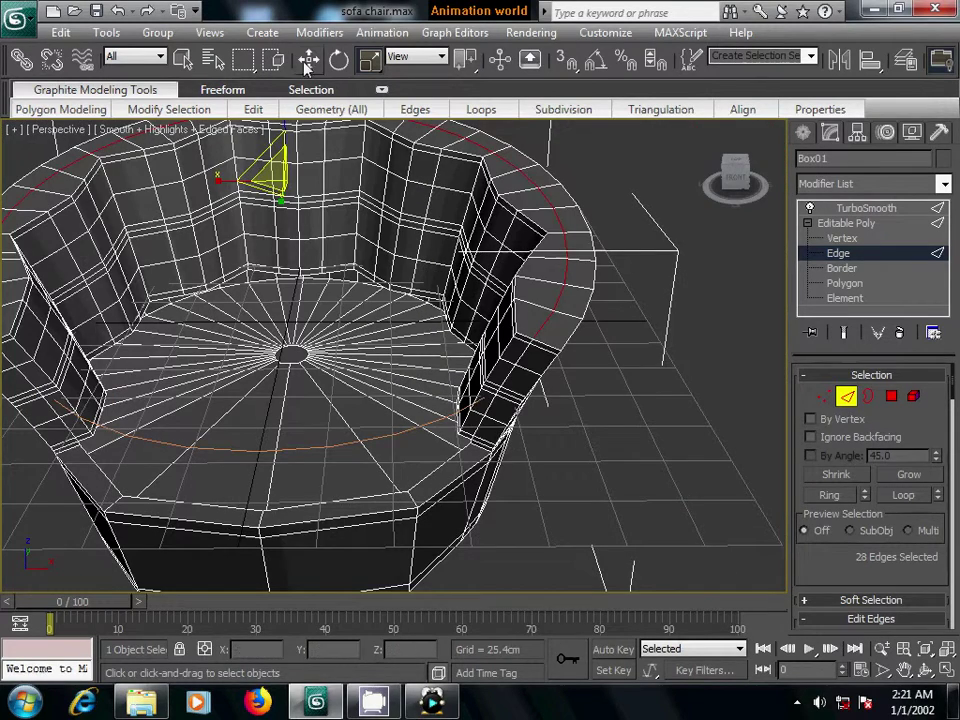
Move the rim edge loops slightly up on Z and preview the smoothed chair.
key(w)
mouse_move(495, 411)
alt+middle_down()
mouse_move(310, 400)
mouse_move(405, 262)
alt+middle_up()
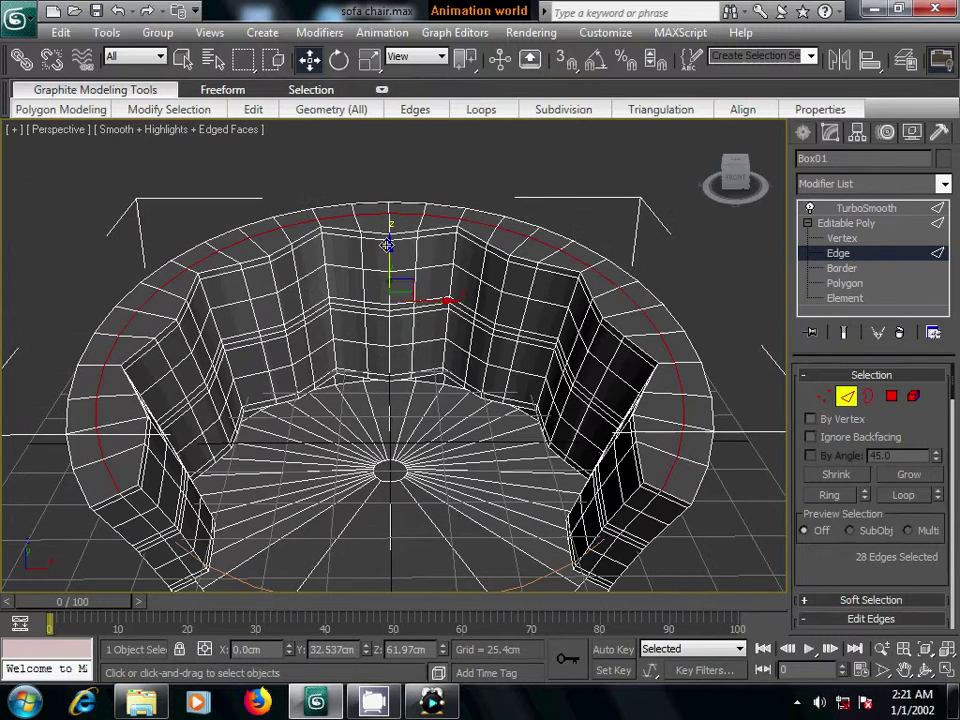
drag(390, 250, 390, 233)
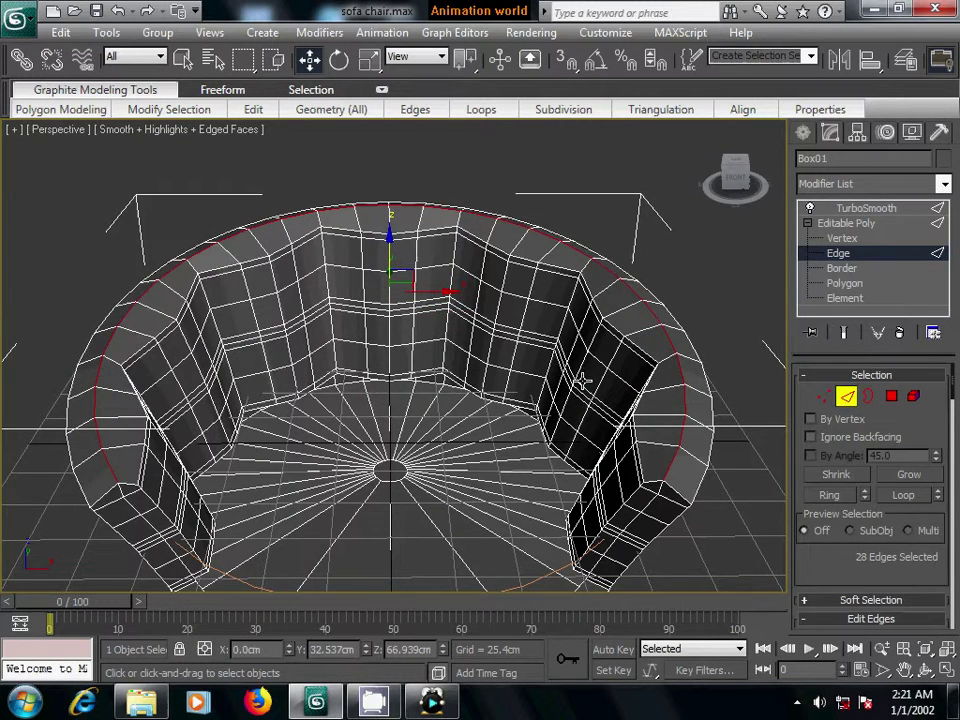
mouse_move(557, 354)
alt+middle_down()
mouse_move(561, 332)
mouse_move(566, 341)
alt+middle_up()
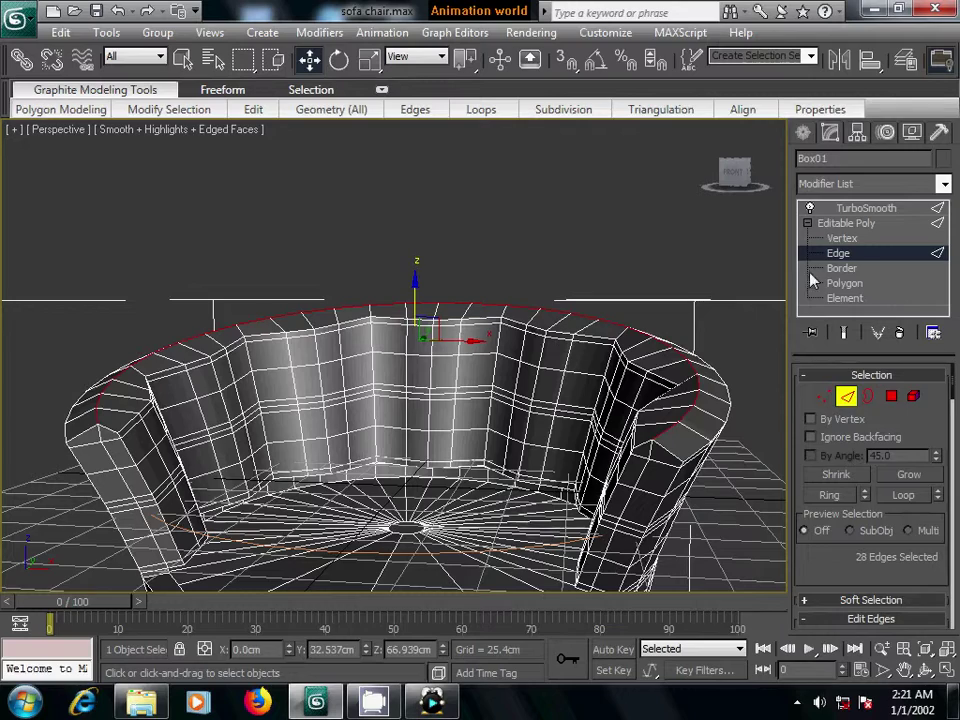
click(812, 208)
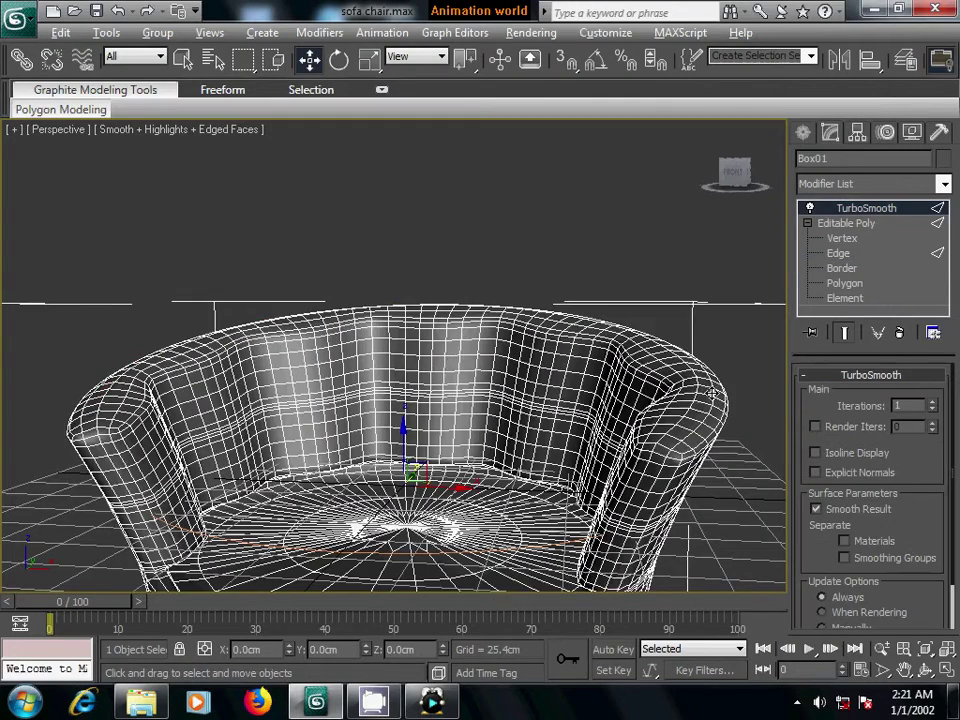
mouse_move(709, 393)
alt+middle_down()
mouse_move(630, 386)
mouse_move(670, 384)
alt+middle_up()
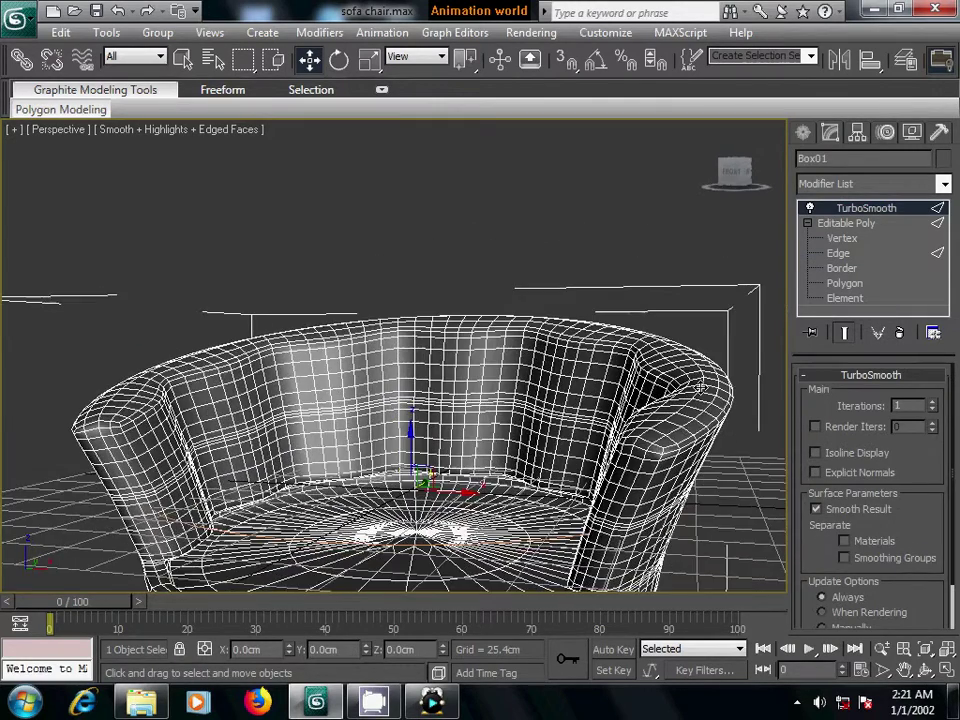
Uniformly scale the rim loops inward to 96% and check the TurboSmooth result.
click(838, 256)
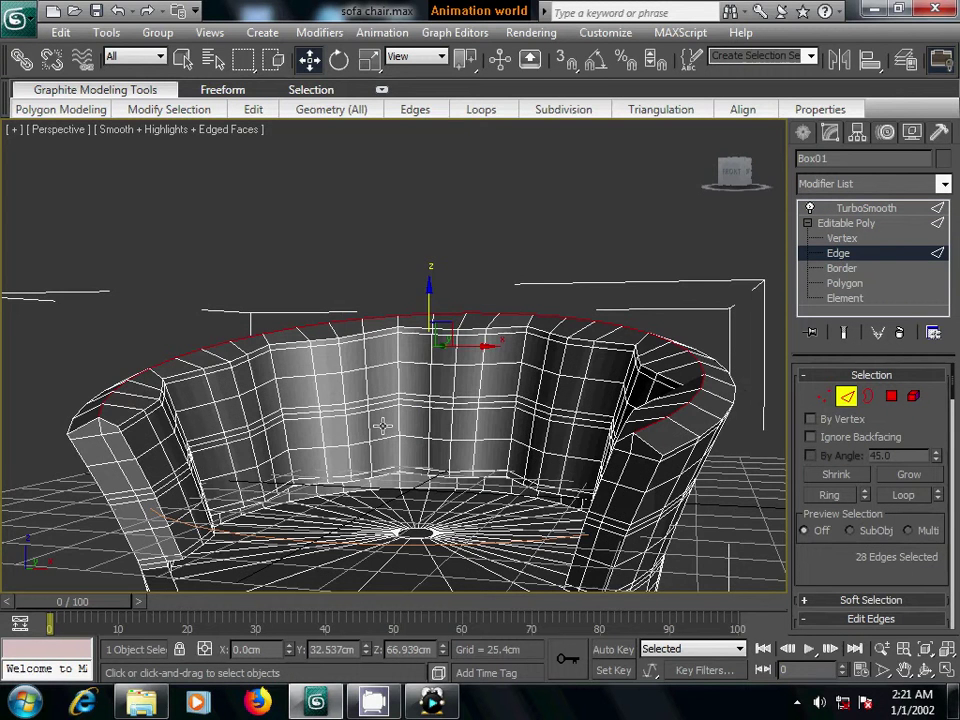
alt+middle_drag(381, 422, 464, 453)
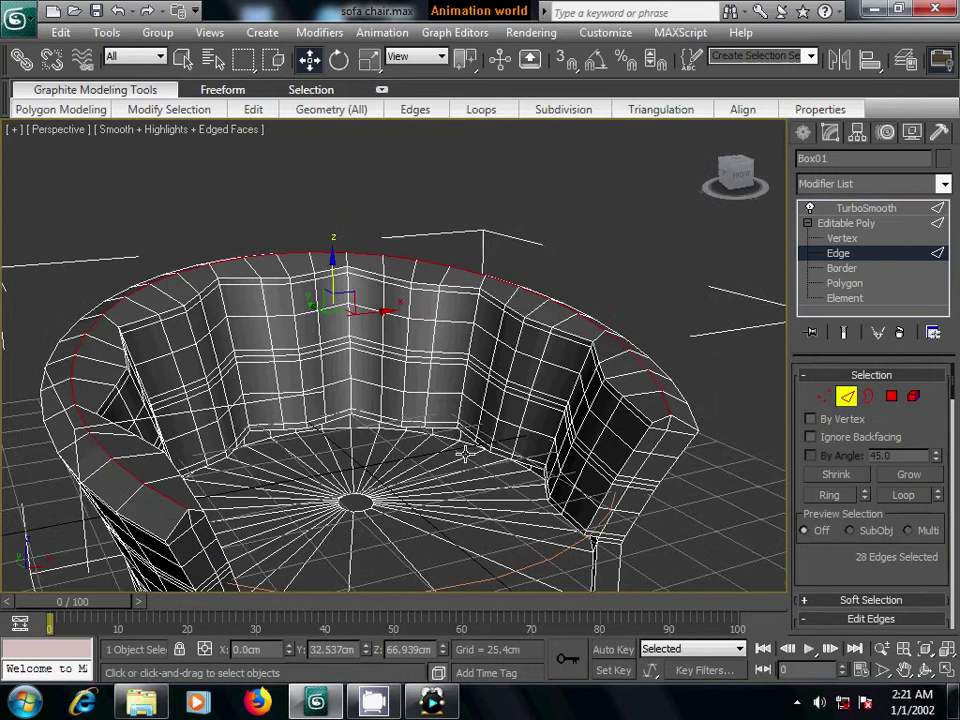
click(369, 59)
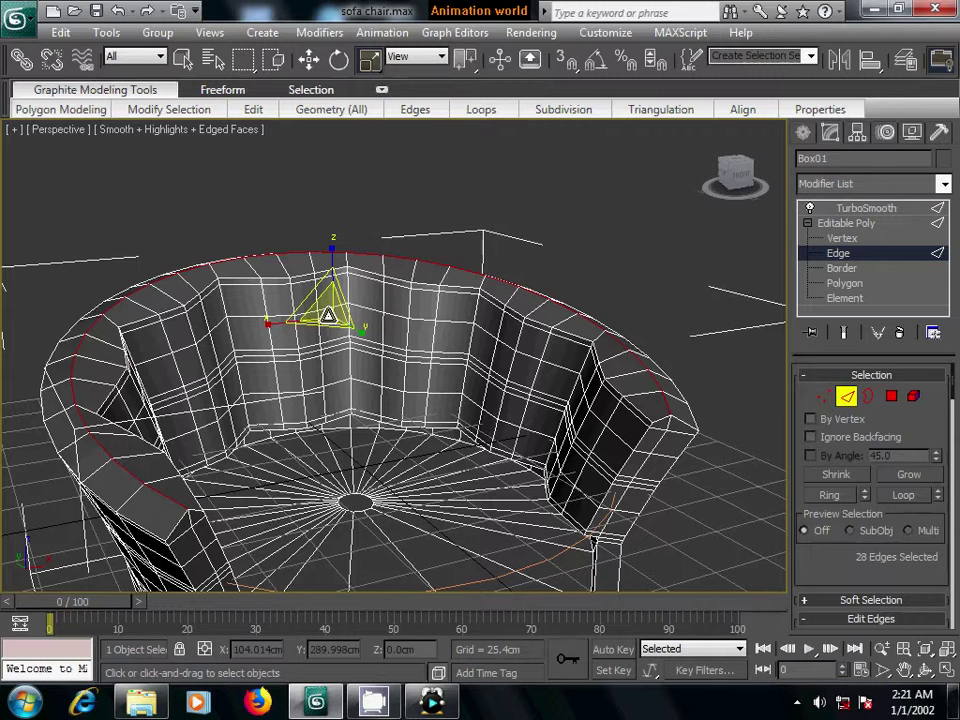
drag(328, 316, 328, 321)
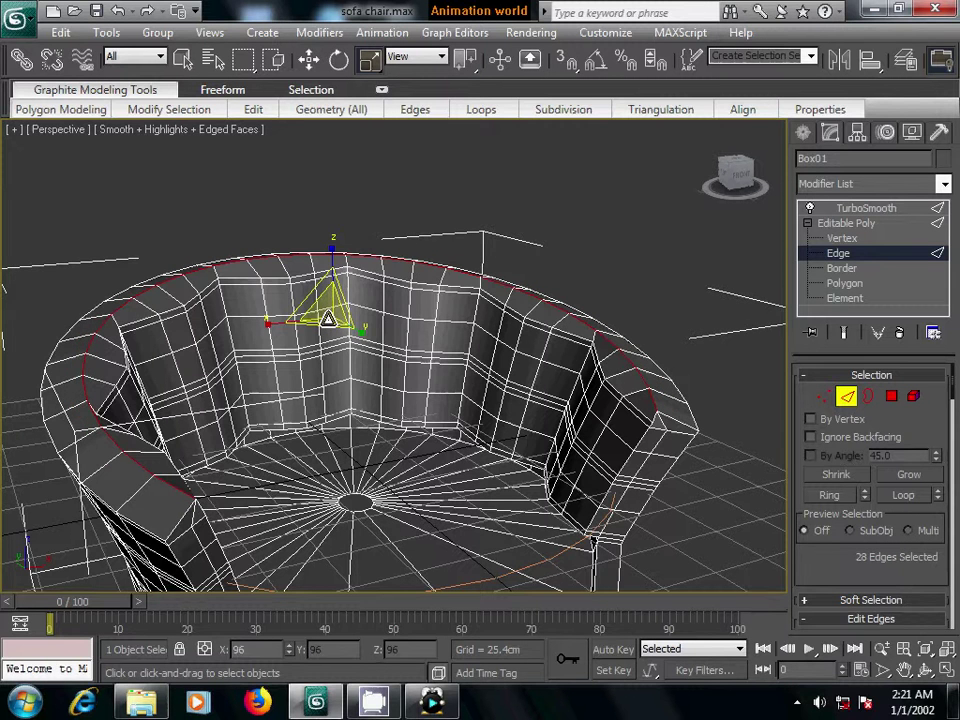
alt+middle_drag(369, 369, 478, 439)
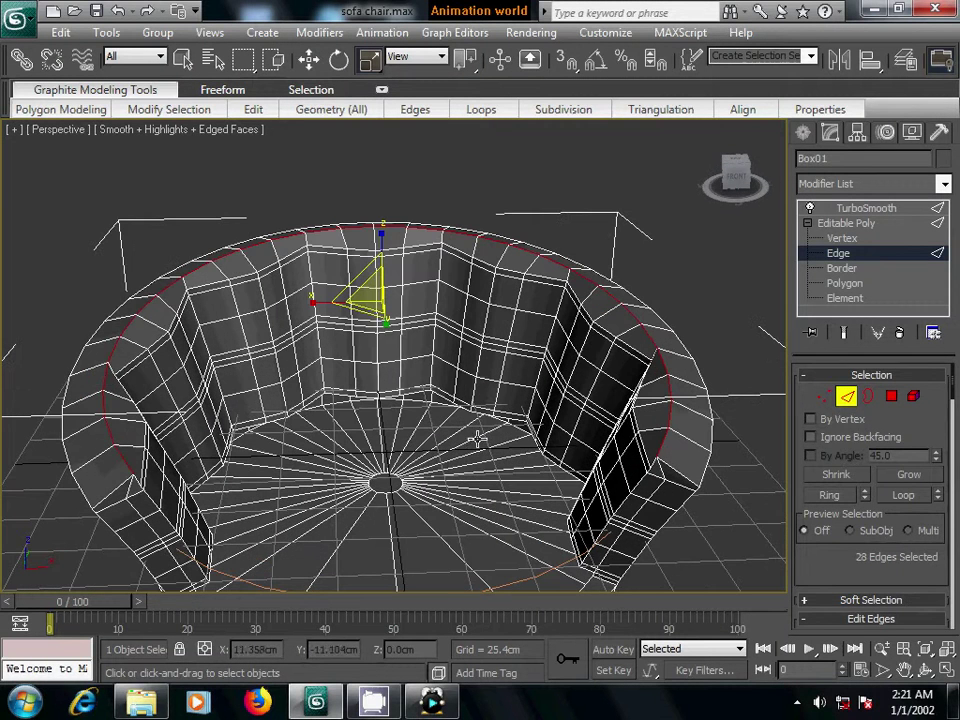
click(864, 208)
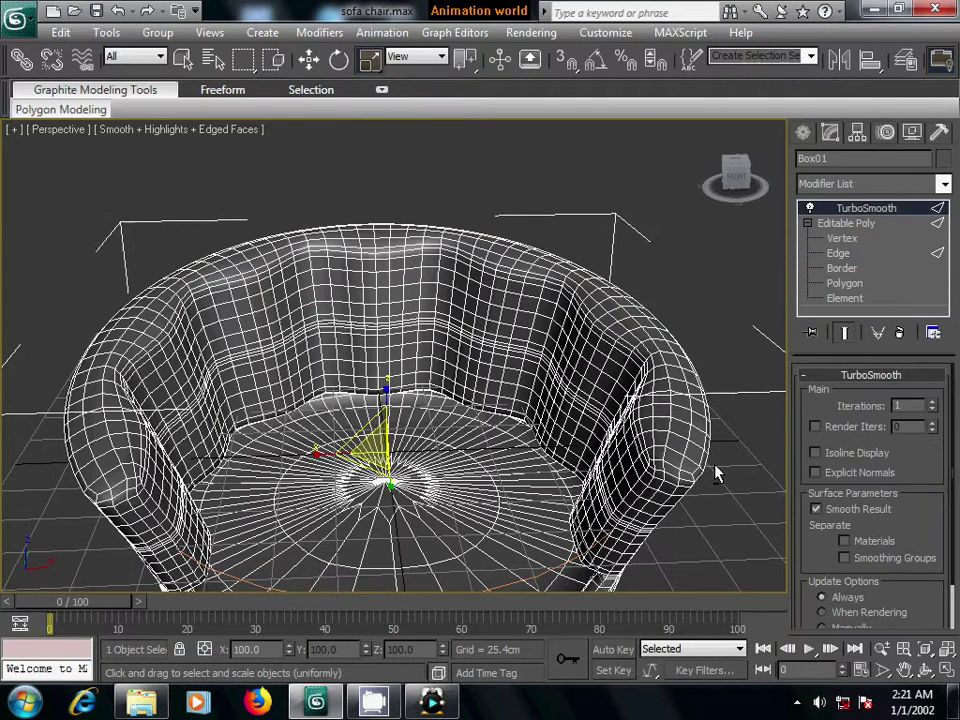
Lift the sofa chair upward above the ground with the Move tool.
mouse_move(716, 474)
alt+middle_down()
mouse_move(686, 420)
mouse_move(696, 422)
mouse_move(674, 428)
alt+middle_up()
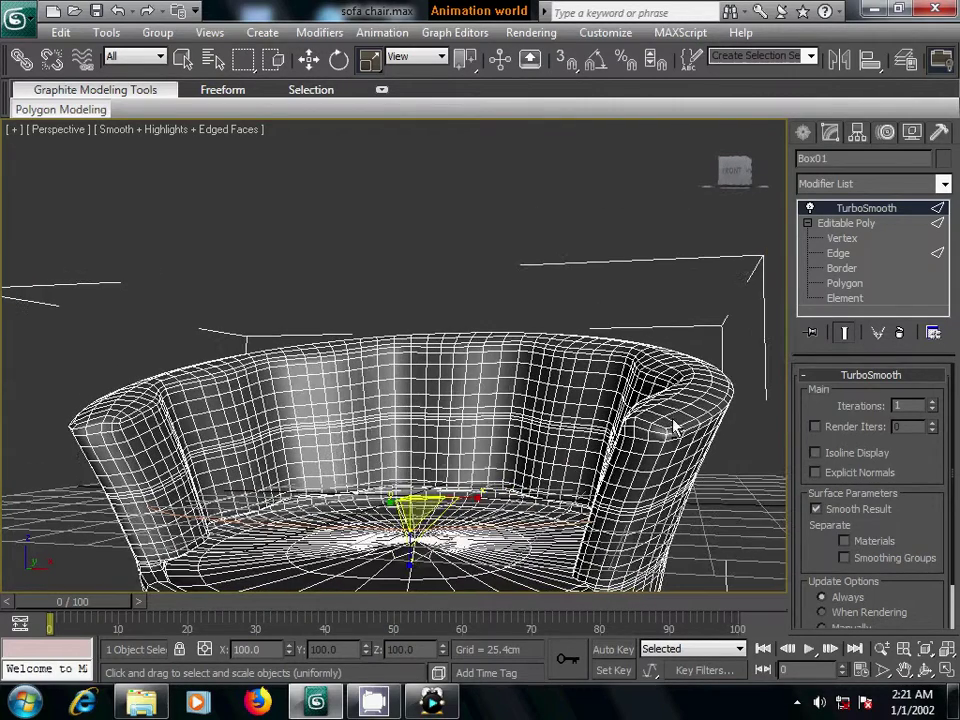
click(741, 476)
mouse_move(735, 484)
alt+middle_down()
mouse_move(638, 471)
mouse_move(671, 473)
mouse_move(644, 516)
mouse_move(609, 399)
mouse_move(624, 366)
alt+middle_up()
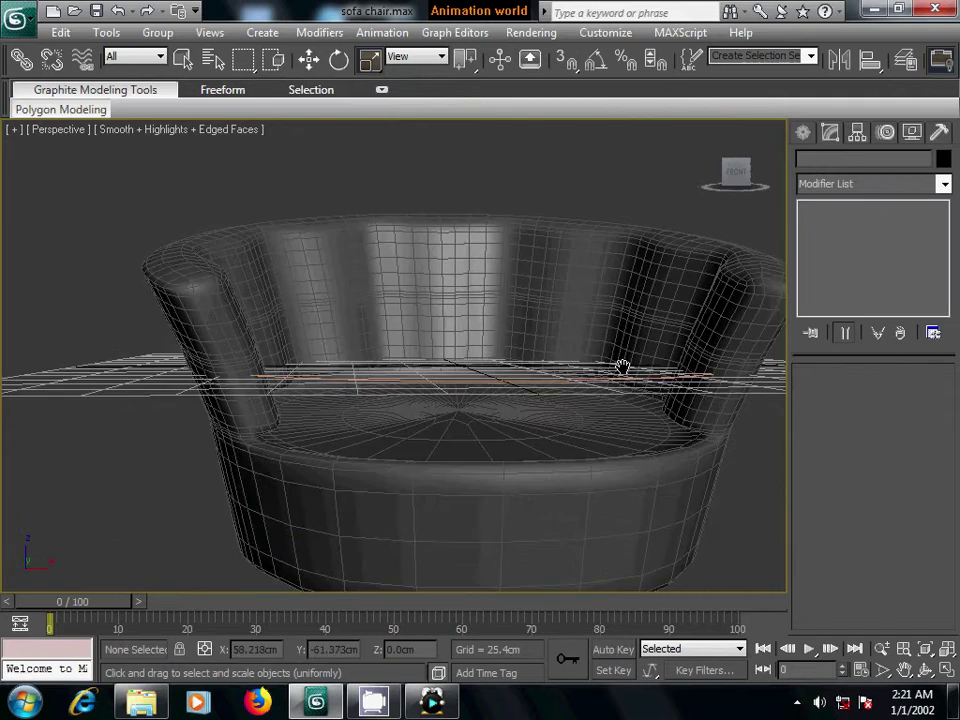
alt+middle_drag(662, 422, 654, 416)
click(309, 59)
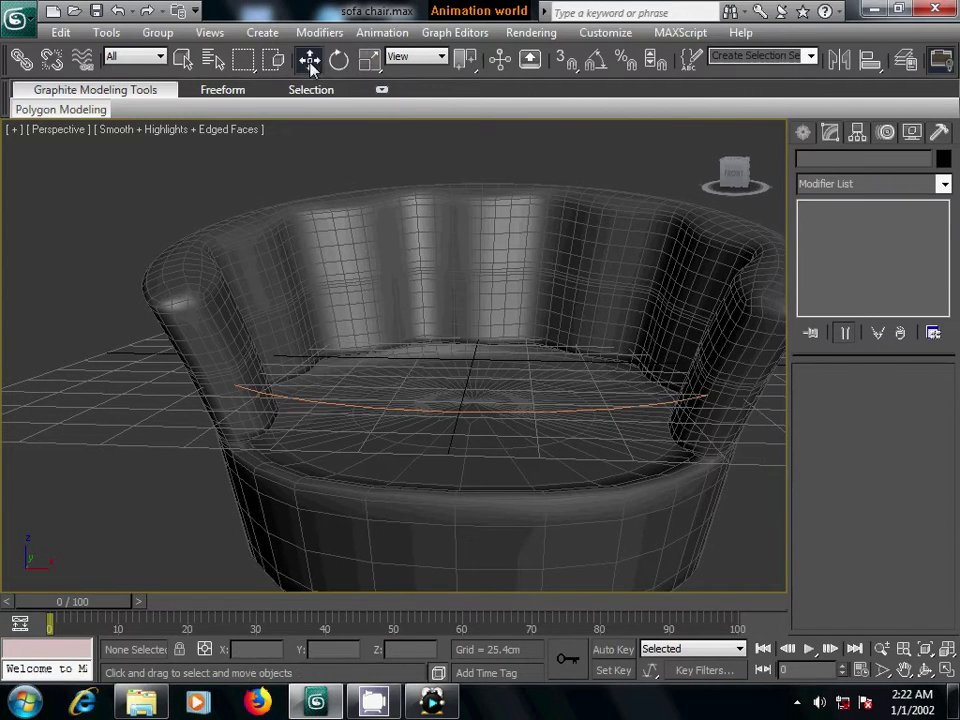
click(474, 319)
drag(477, 314, 563, 377)
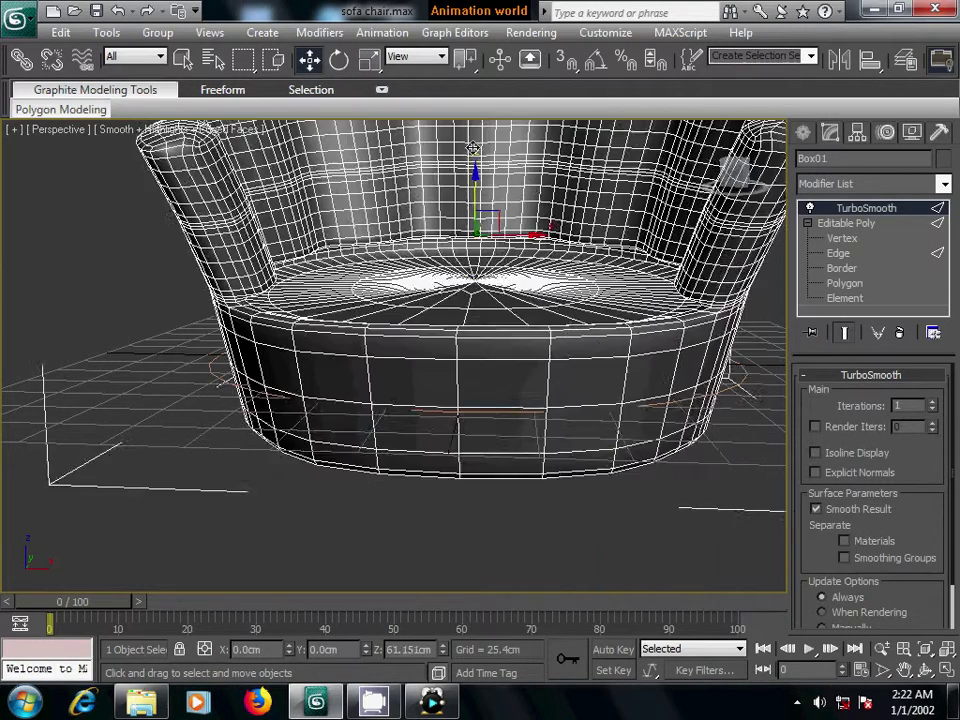
middle_drag(563, 377, 497, 379)
Select and deselect Circle01, then view the chair from below.
click(662, 388)
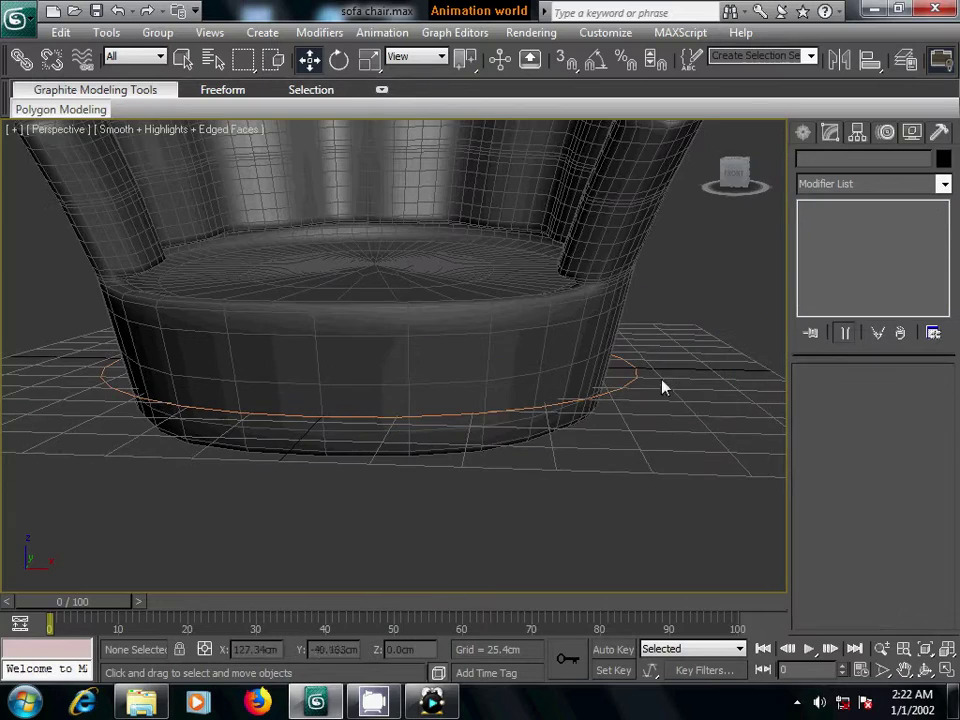
click(634, 381)
click(600, 375)
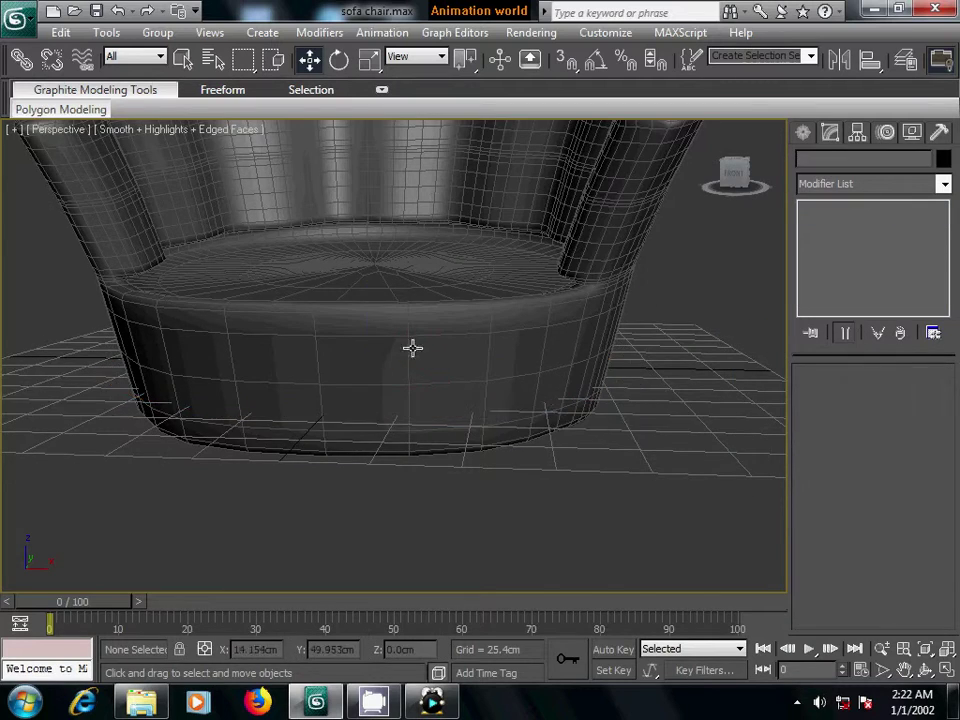
alt+middle_drag(414, 347, 435, 381)
mouse_move(300, 377)
alt+middle_down()
mouse_move(450, 336)
mouse_move(418, 386)
mouse_move(403, 394)
mouse_move(390, 378)
alt+middle_up()
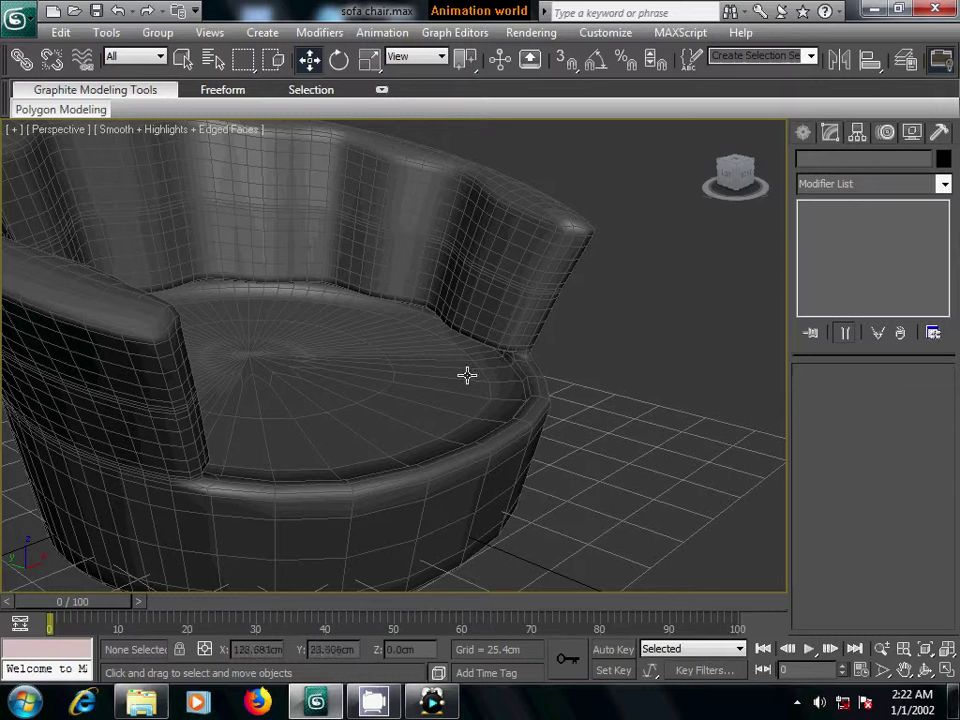
In Left view, pull the shell's bottom row of vertices down to lengthen the base.
key(l)
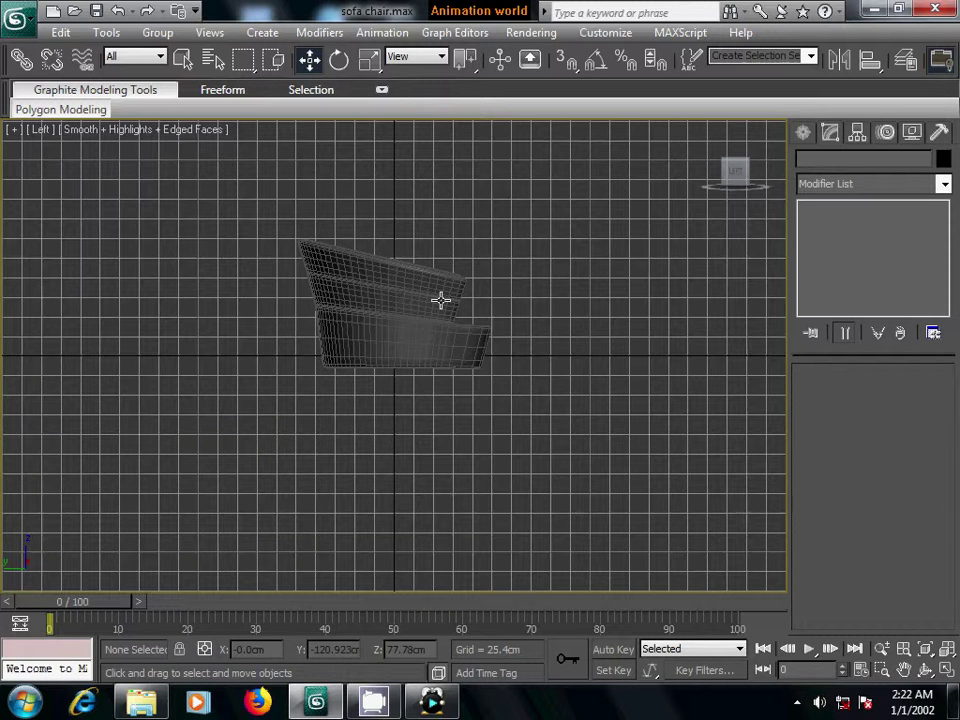
click(439, 298)
click(842, 240)
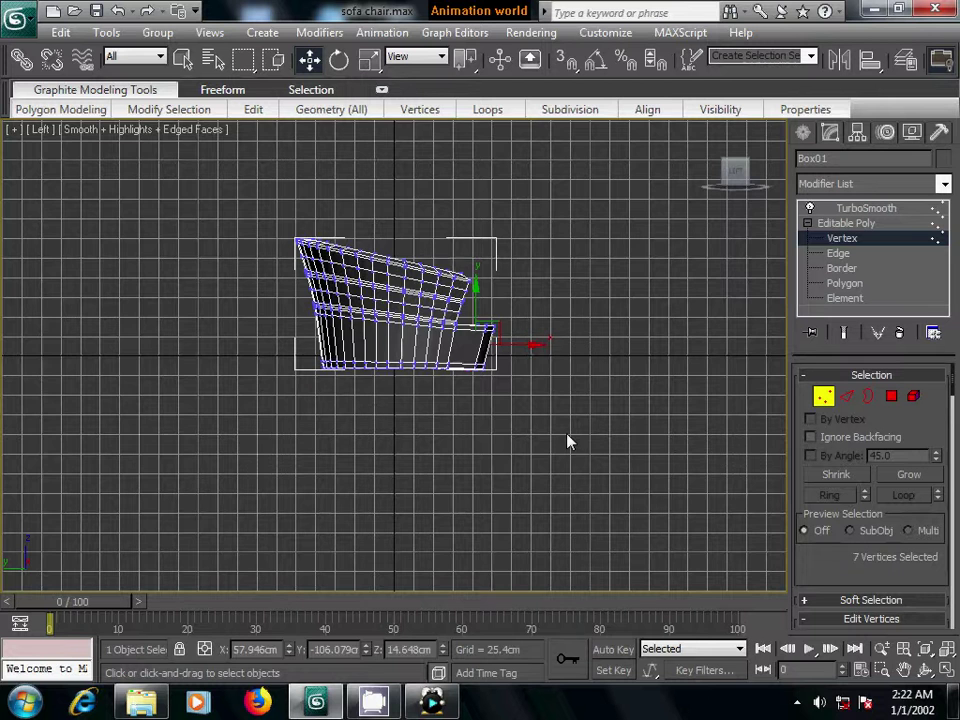
drag(300, 350, 532, 430)
middle_drag(532, 430, 484, 420)
scroll(484, 420, up, 2)
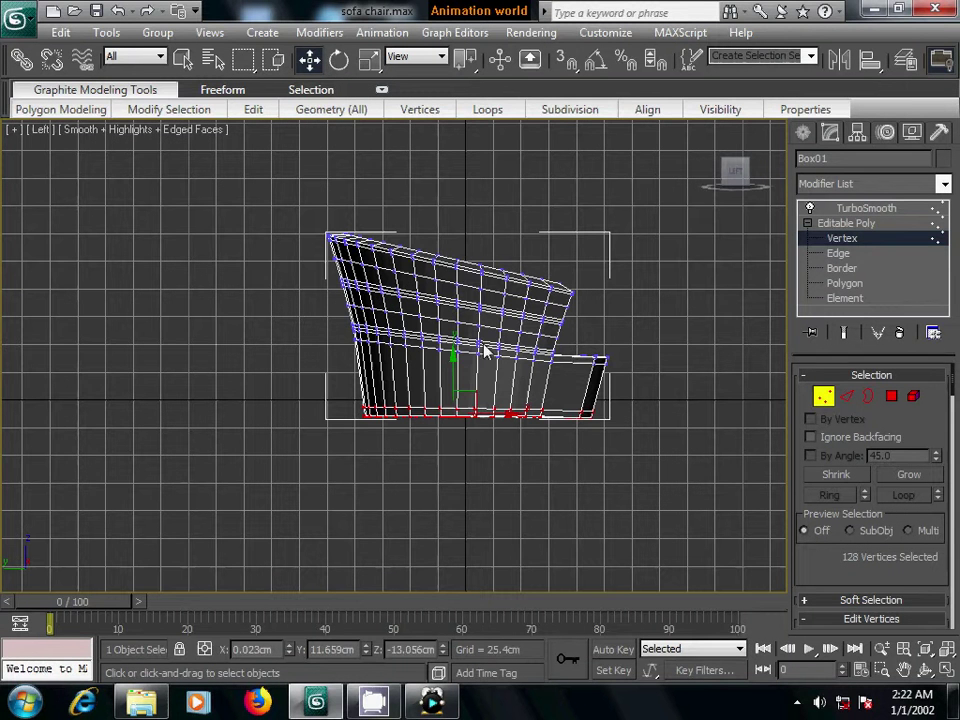
drag(457, 352, 458, 377)
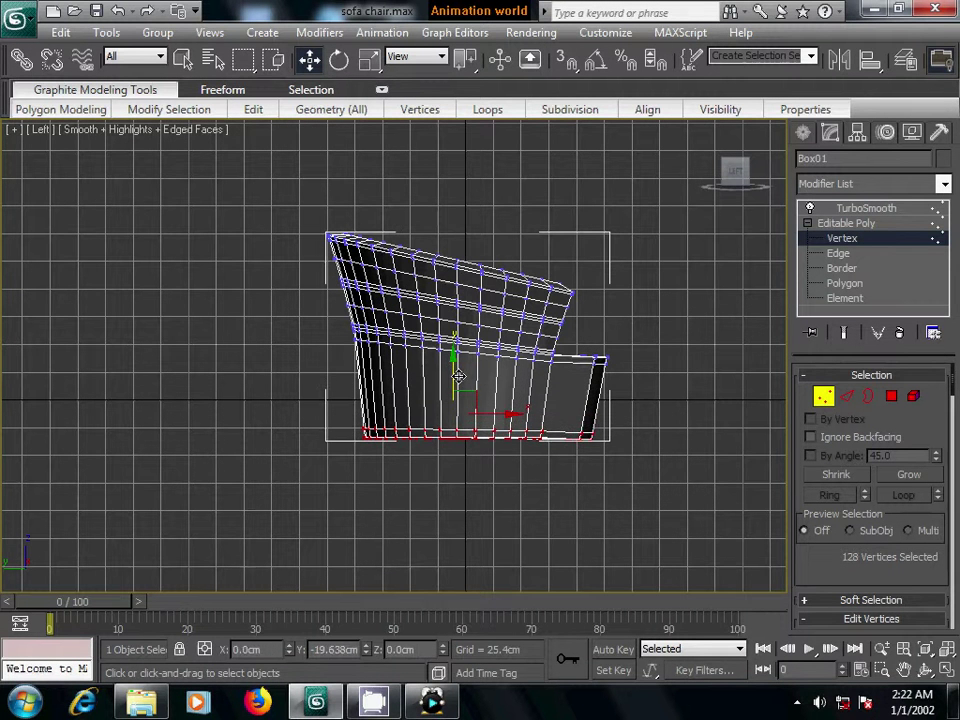
Push the protruding rim corner vertices slightly inward, then check in perspective.
click(568, 398)
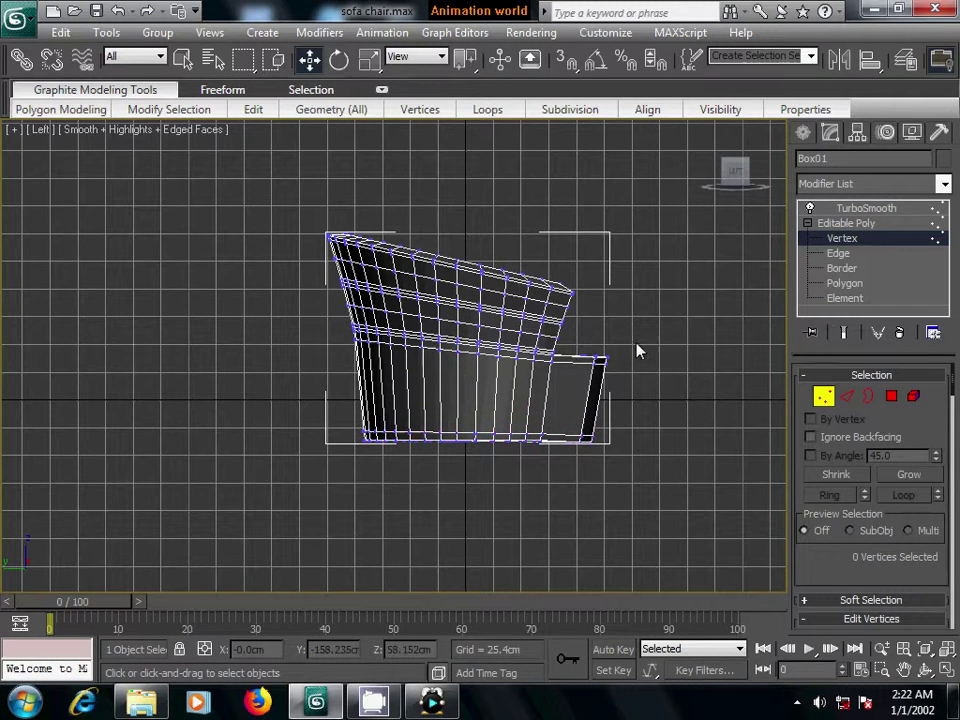
drag(588, 346, 603, 398)
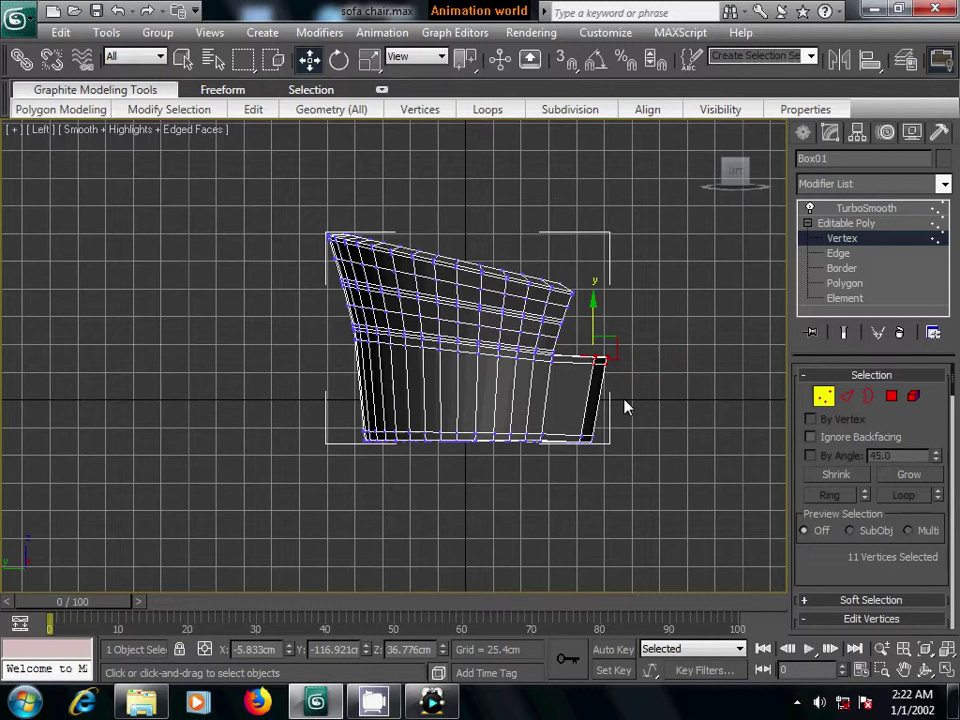
drag(660, 358, 645, 359)
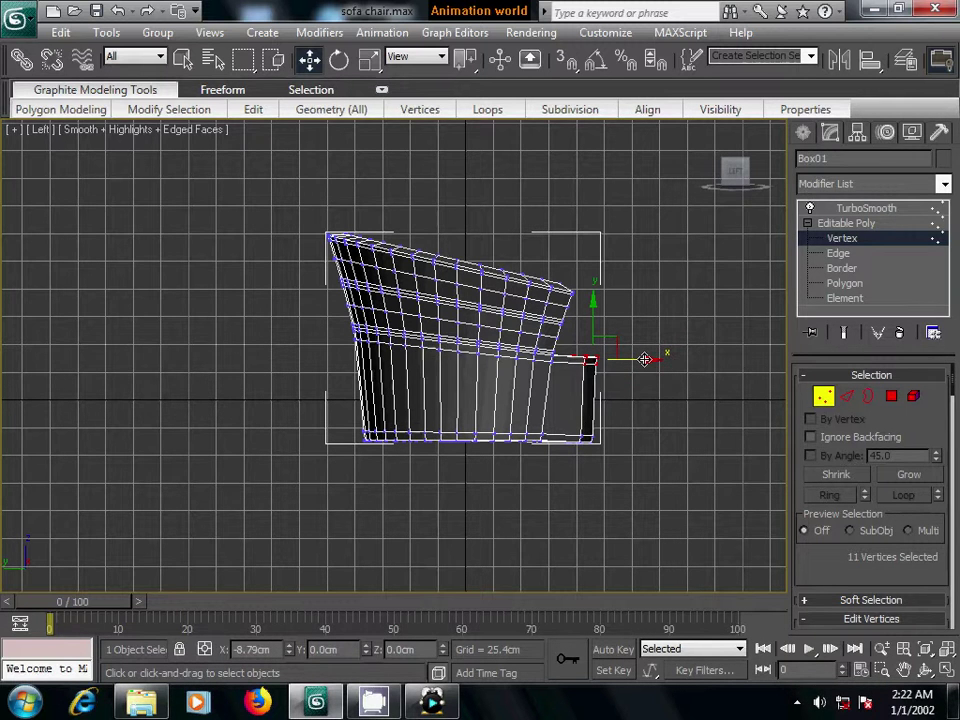
click(621, 296)
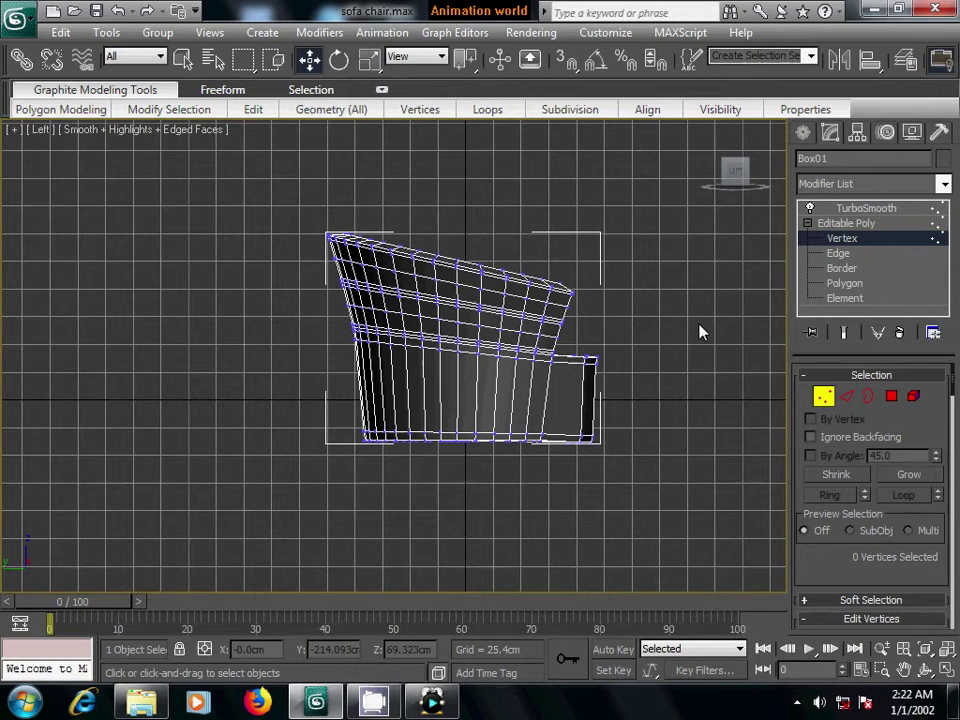
key(p)
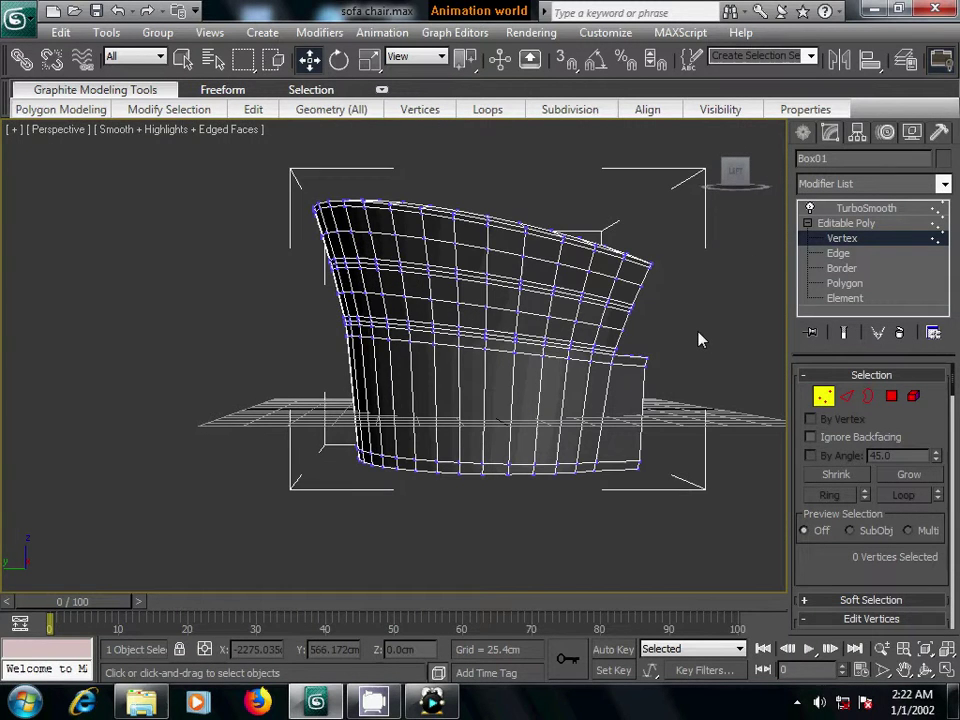
mouse_move(716, 399)
alt+middle_down()
mouse_move(594, 372)
mouse_move(546, 386)
mouse_move(596, 397)
alt+middle_up()
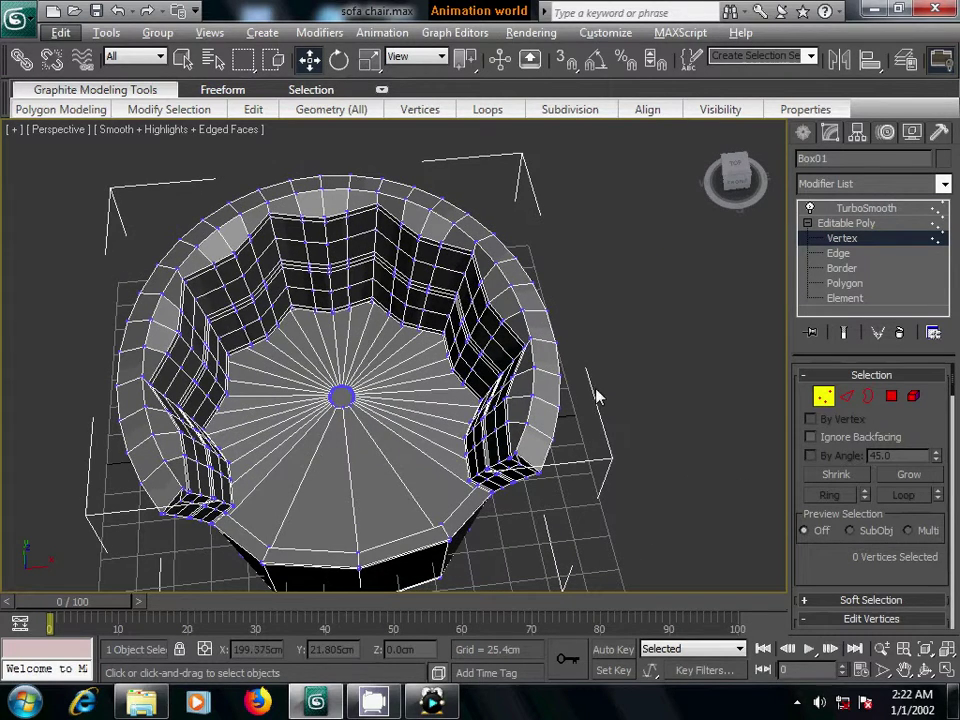
Exit vertex editing and pick the Cylinder tool from Standard Primitives.
click(809, 222)
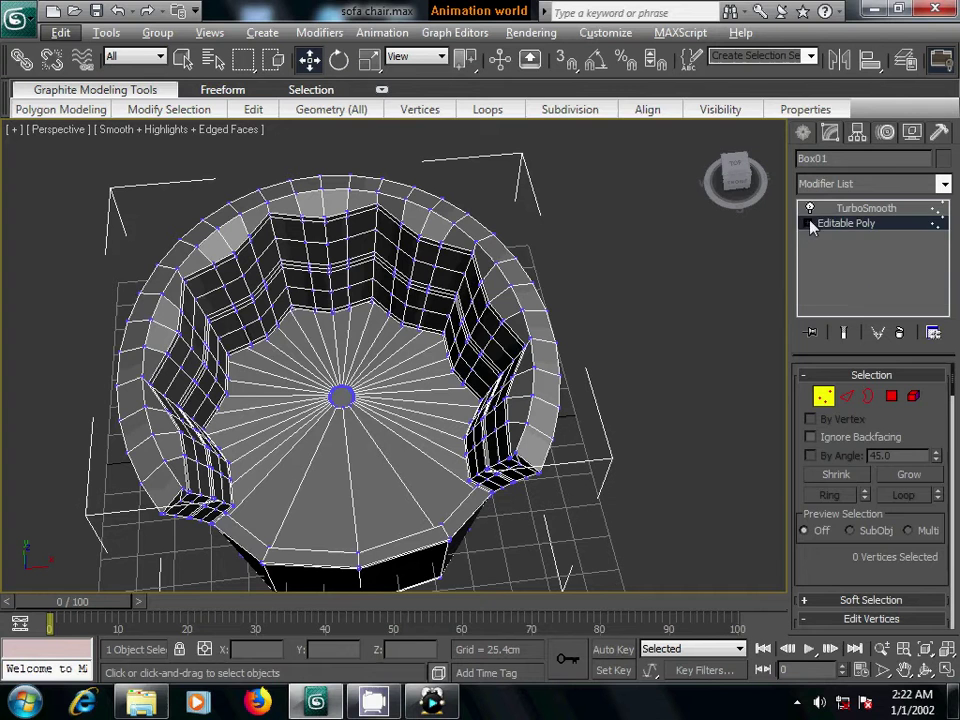
click(805, 132)
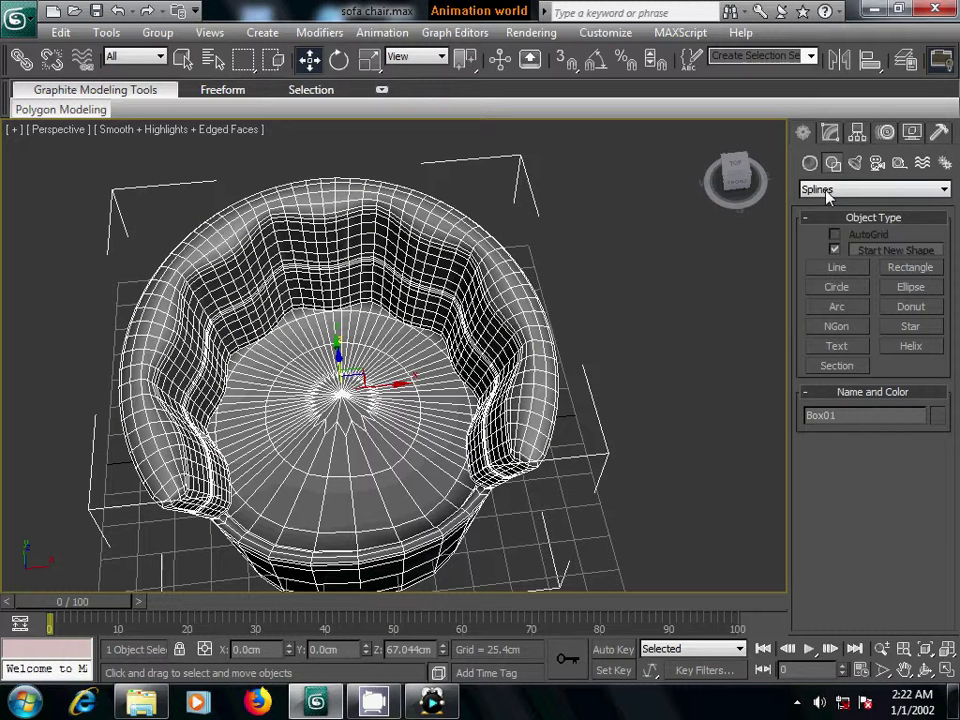
click(811, 164)
click(848, 294)
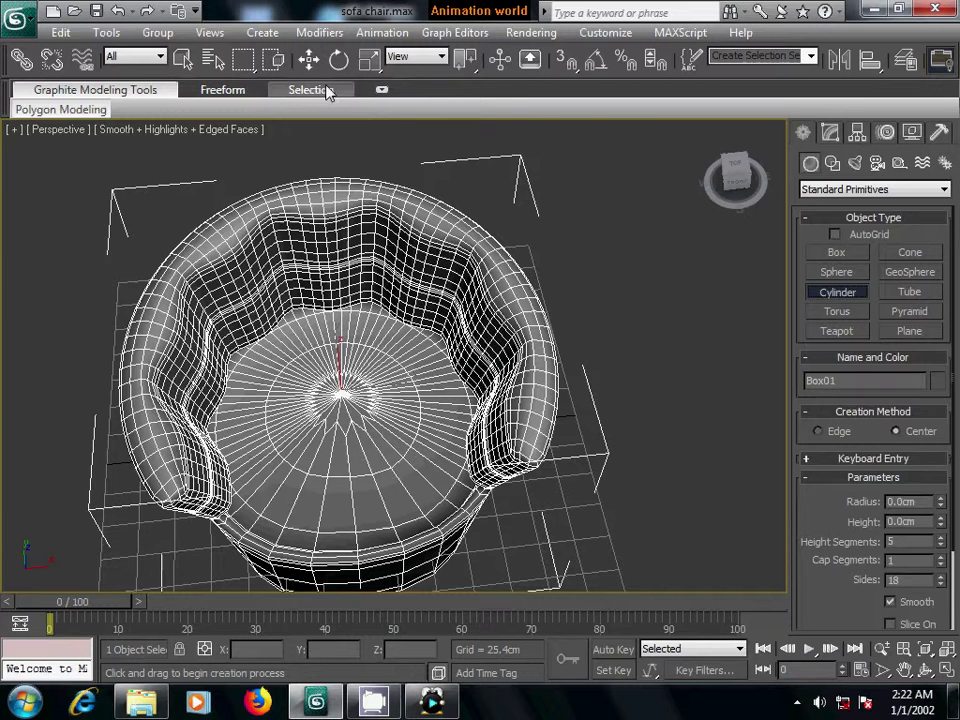
click(309, 59)
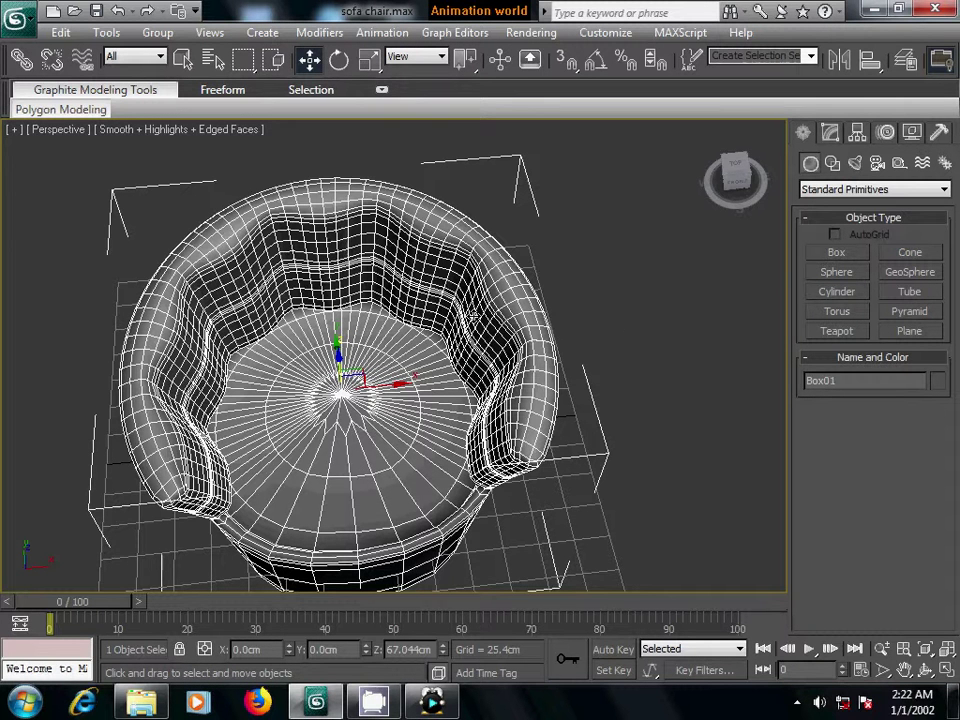
click(838, 298)
In see-through wireframe Top view, draw a radius 89.812 cm cylinder from the chair's centre.
key(t)
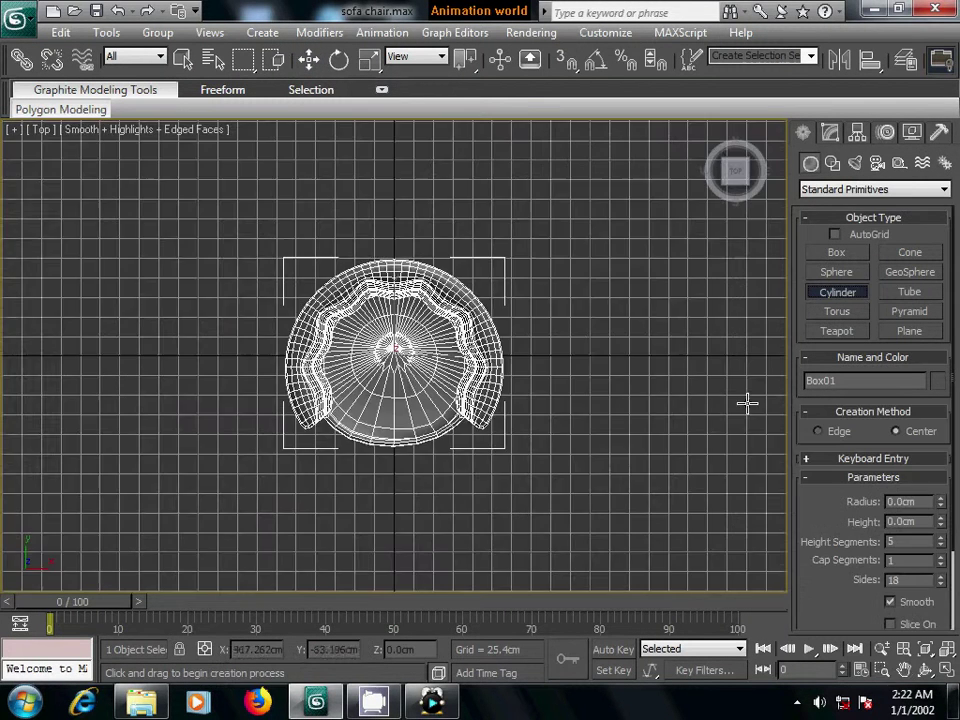
scroll(521, 447, up, 5)
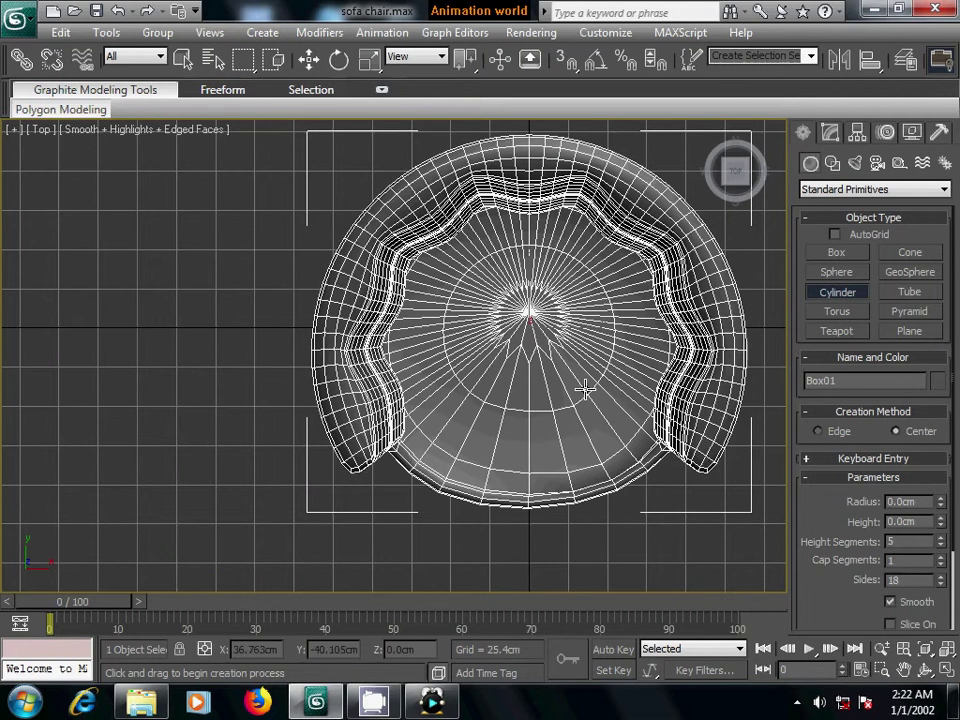
key(alt+x)
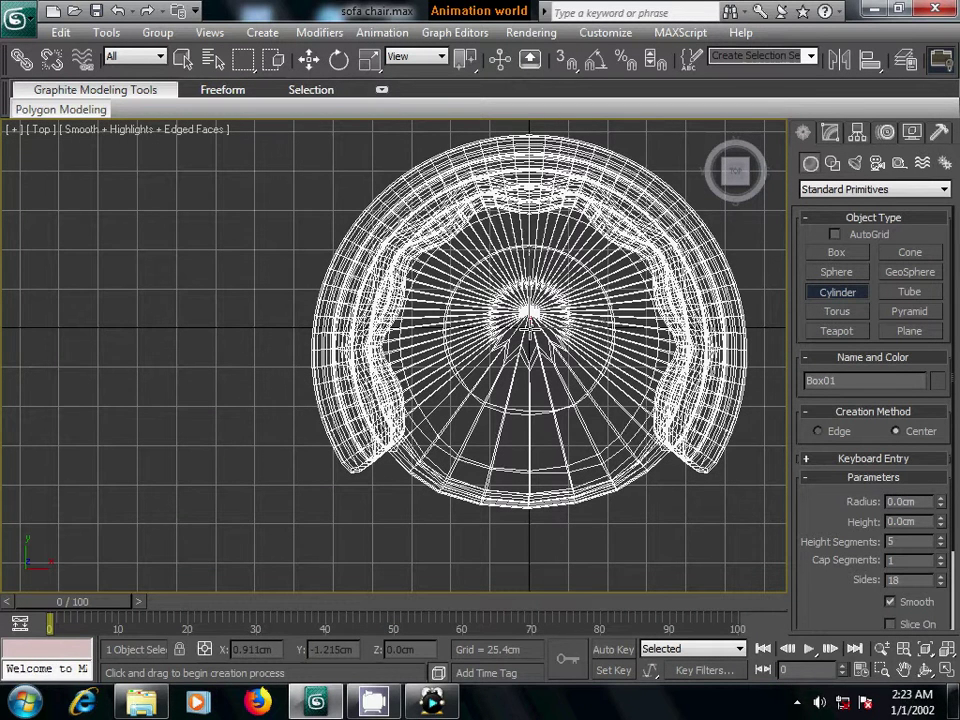
key(F3)
mouse_move(530, 330)
mouse_down()
mouse_move(621, 433)
mouse_move(602, 424)
mouse_move(626, 429)
mouse_up()
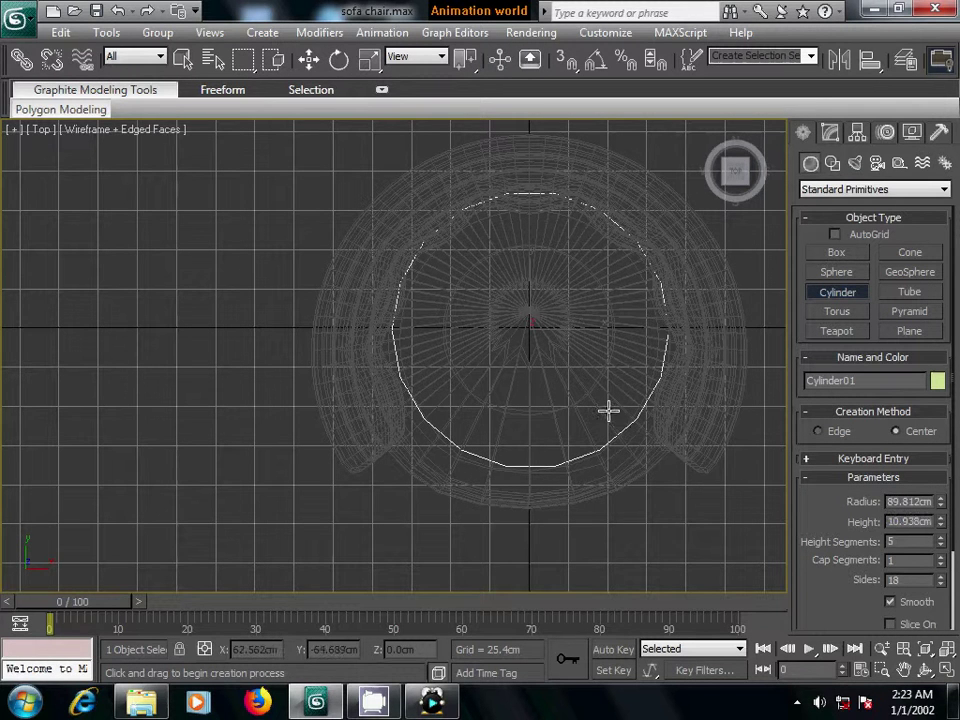
click(561, 300)
Centre Cylinder01 in the chair and raise it onto the floor, about 48.8 cm.
click(309, 60)
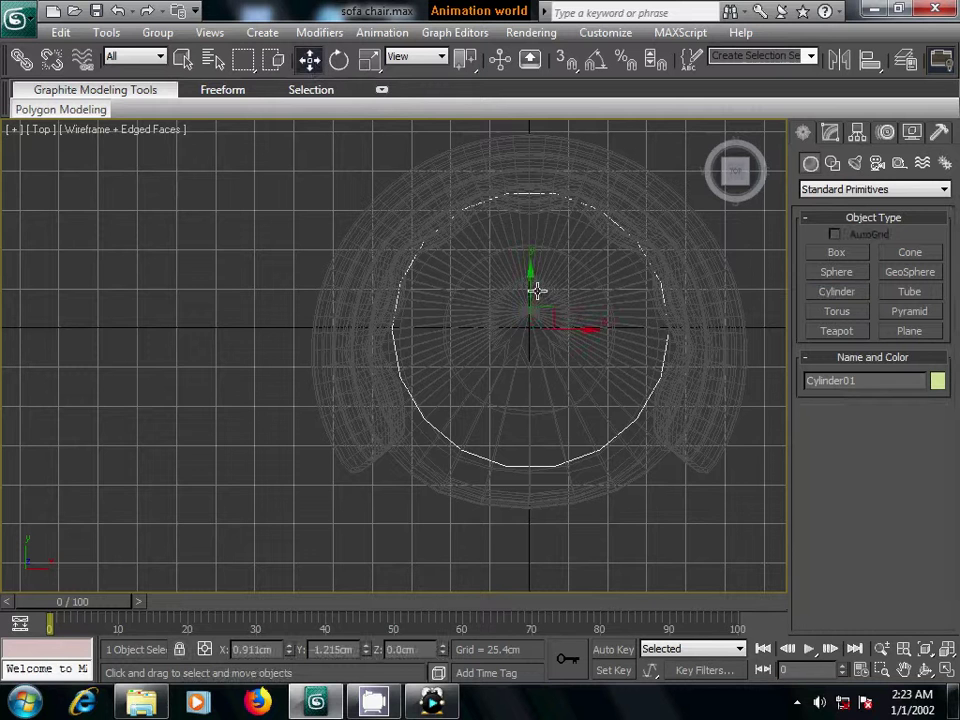
drag(531, 276, 528, 294)
key(p)
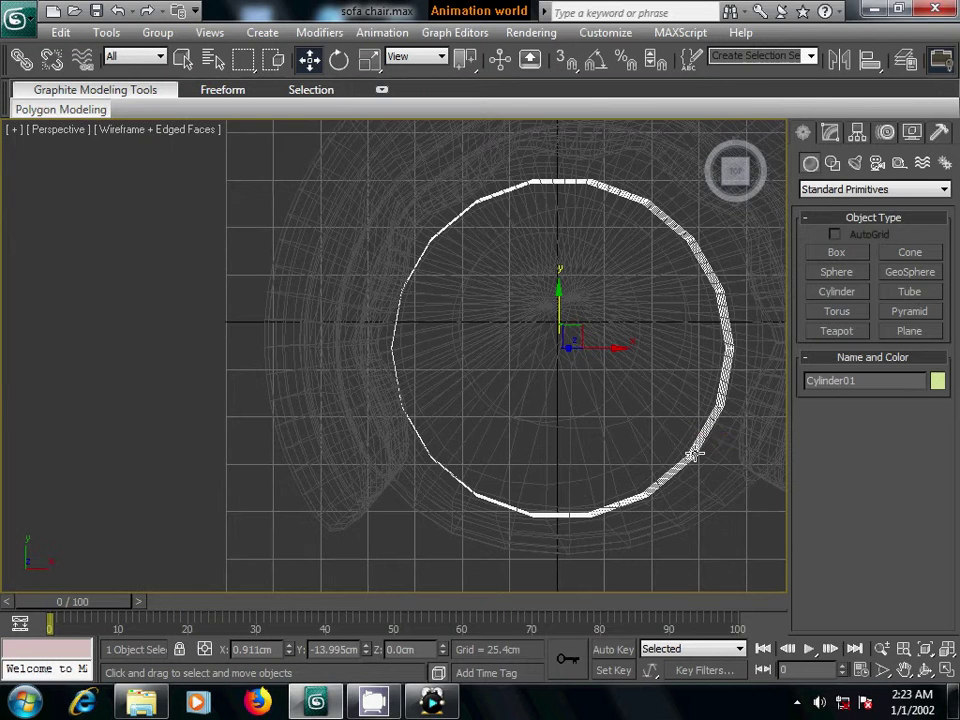
key(F3)
mouse_move(696, 439)
alt+middle_down()
mouse_move(694, 452)
mouse_move(651, 466)
mouse_move(654, 381)
mouse_move(664, 379)
mouse_move(513, 454)
alt+middle_up()
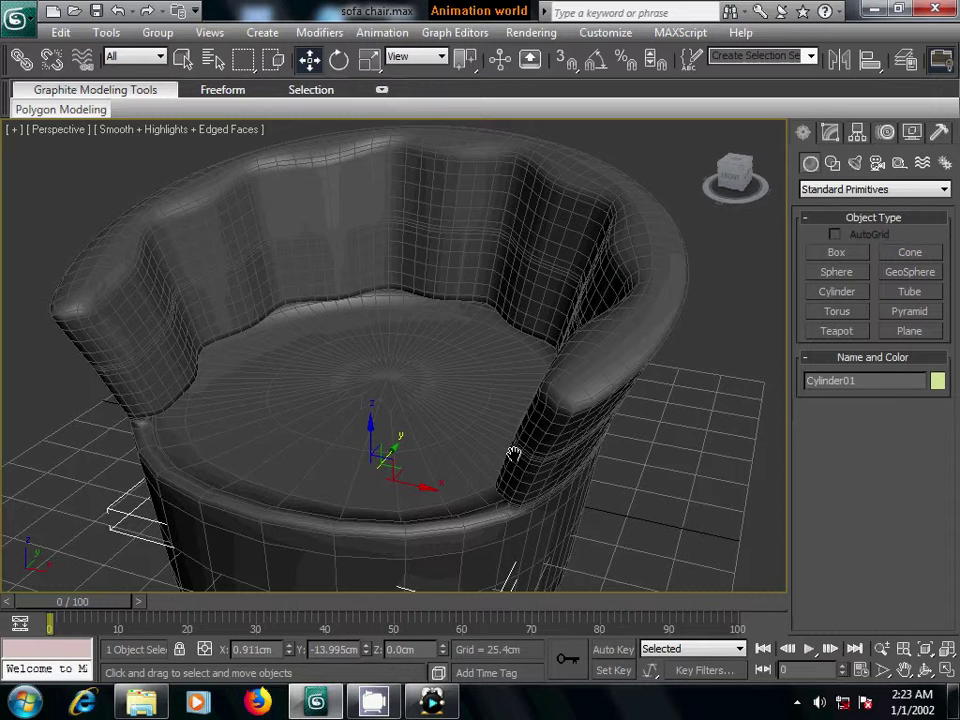
drag(372, 440, 367, 328)
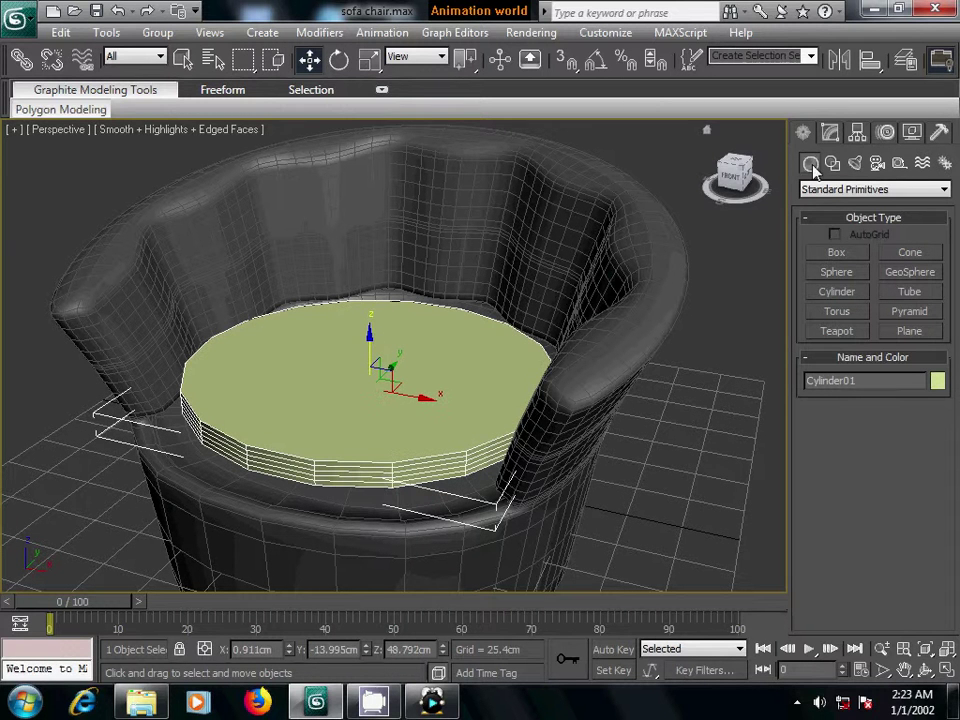
Set the cushion cylinder to 1 height segment, 22 sides and 21.244 cm height.
click(830, 132)
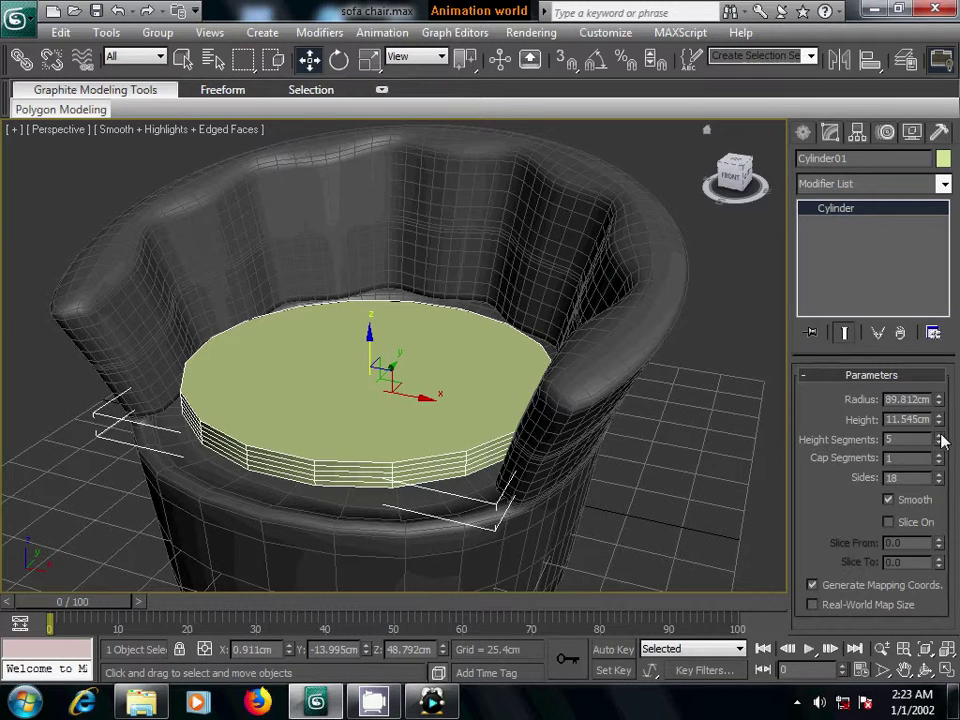
drag(940, 440, 946, 470)
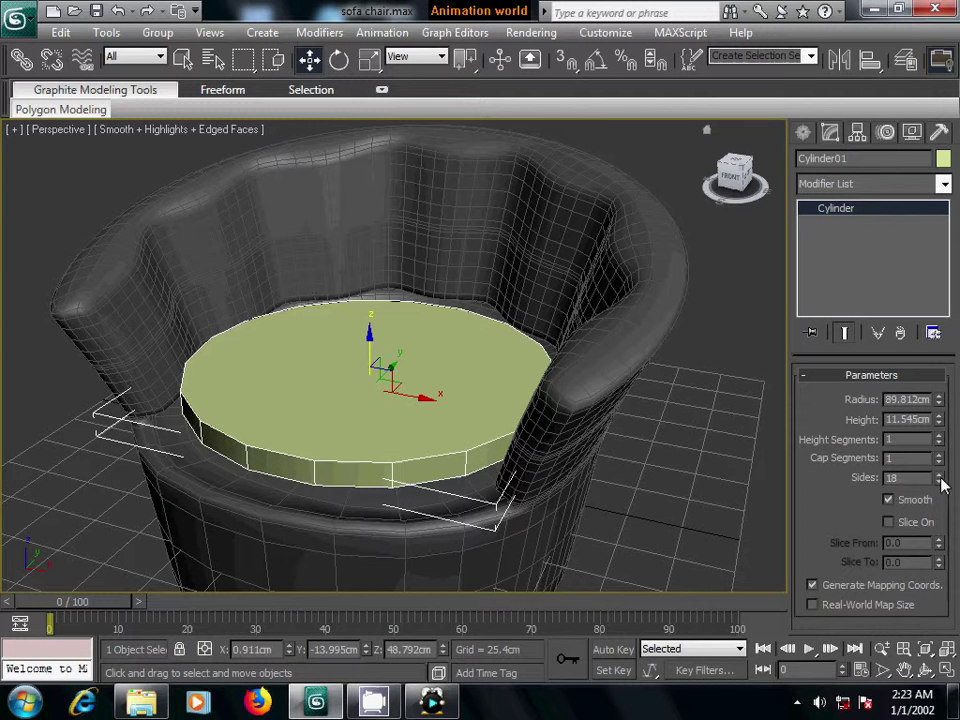
click(940, 479)
click(940, 479)
click(940, 479)
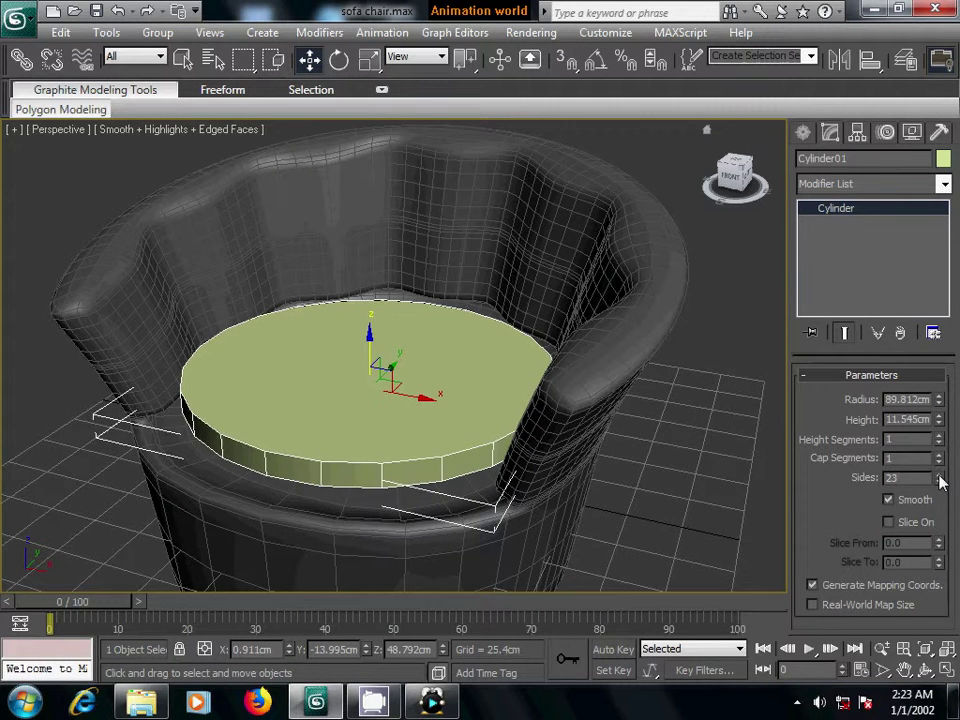
click(940, 479)
click(939, 482)
click(939, 482)
drag(940, 422, 930, 334)
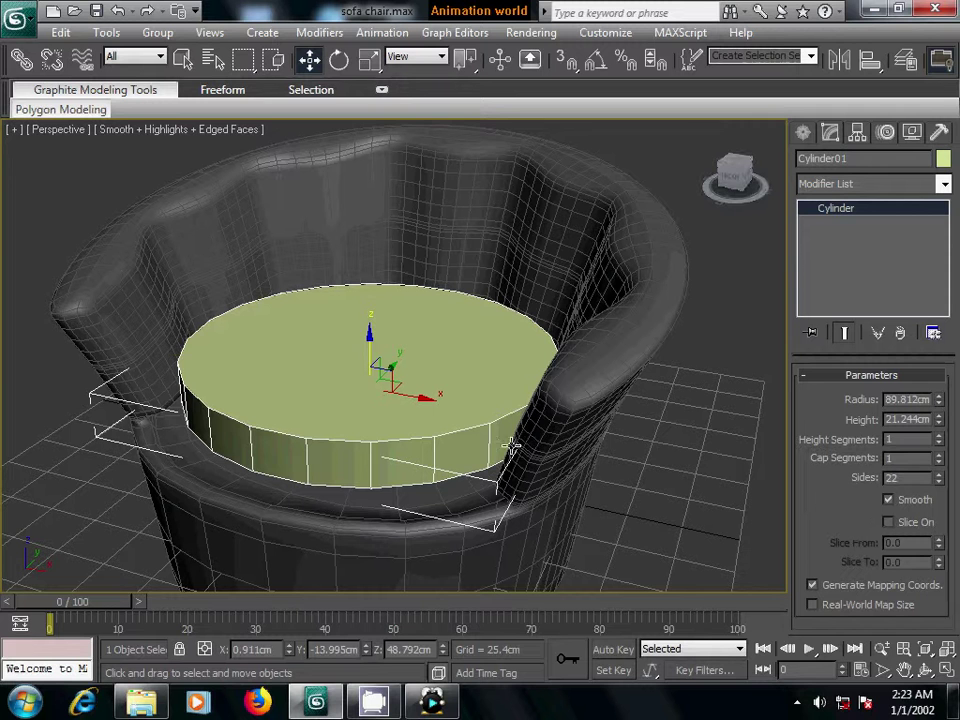
Convert the cushion cylinder to Editable Poly and loop-select its rim edges.
right_click(453, 424)
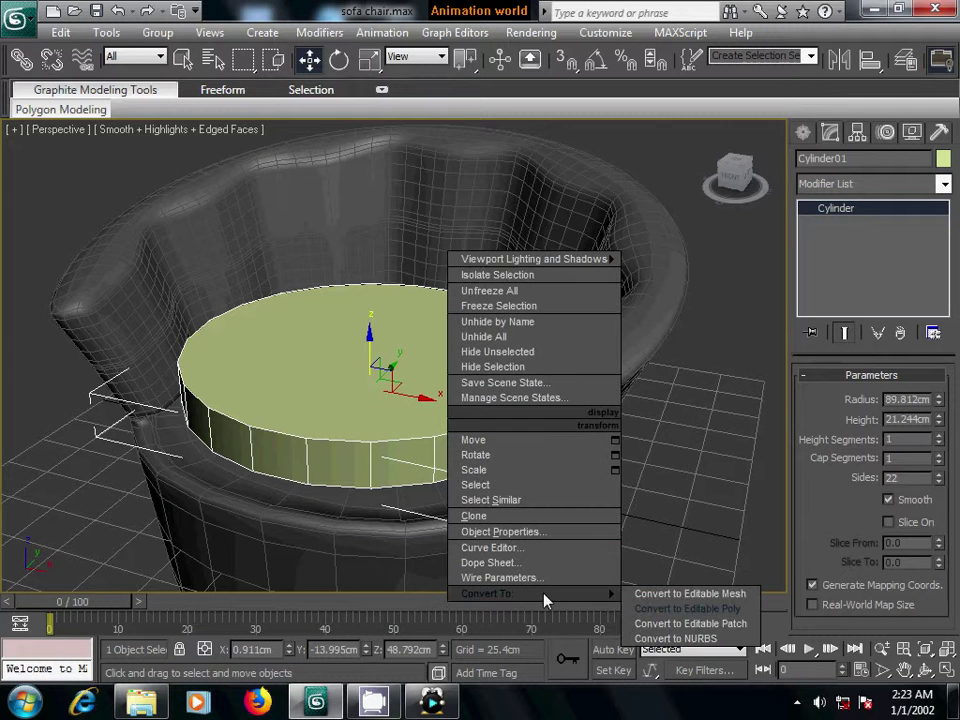
click(640, 617)
click(845, 397)
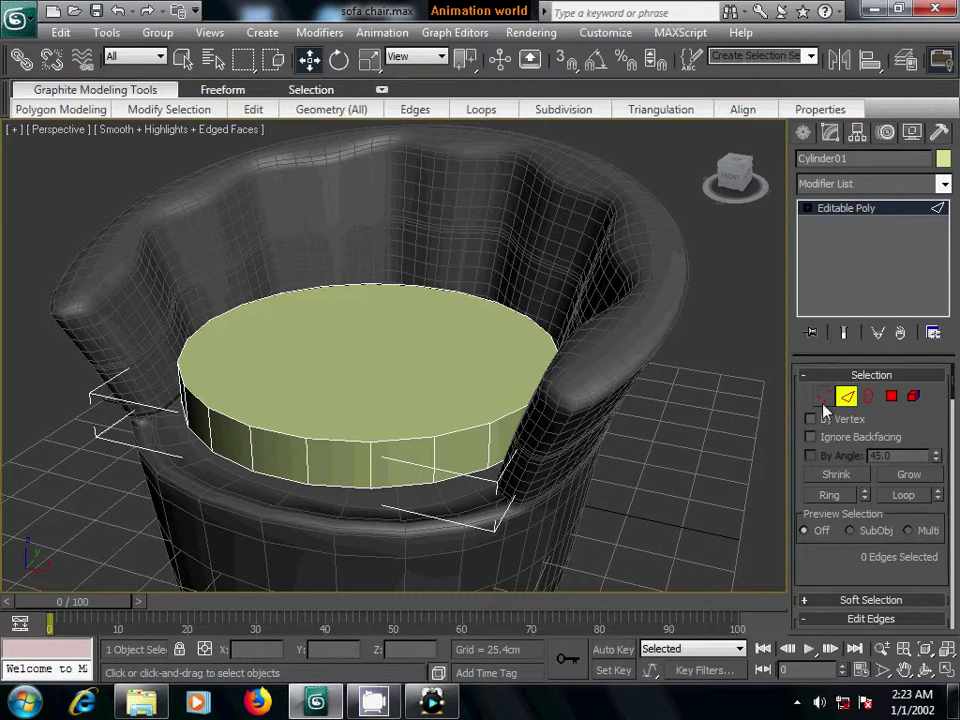
click(470, 438)
ctrl+click(505, 487)
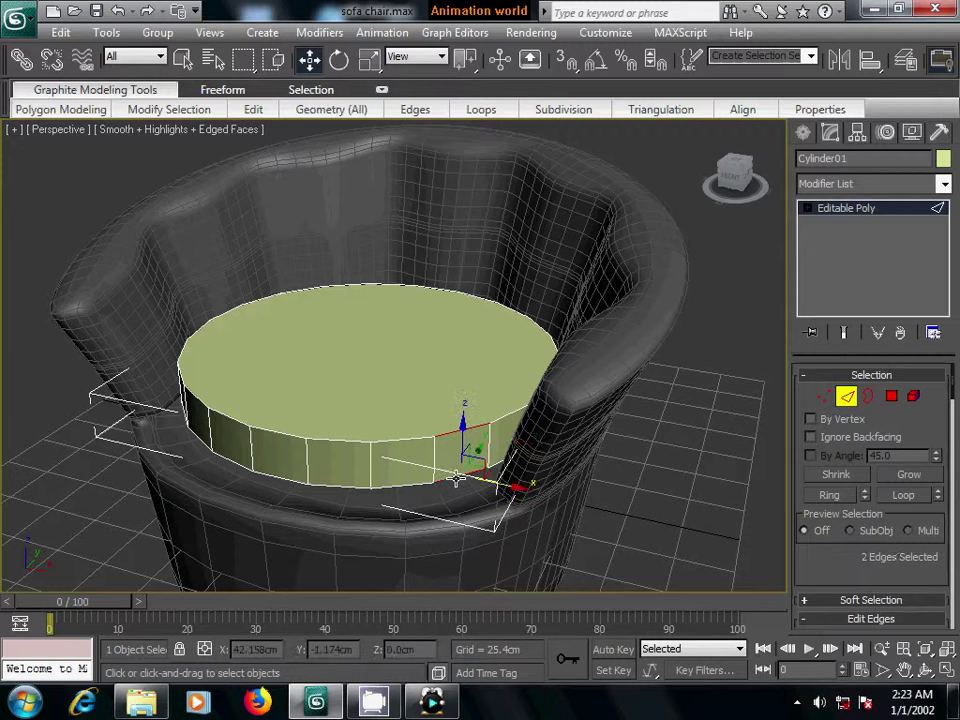
scroll(922, 480, down, 1)
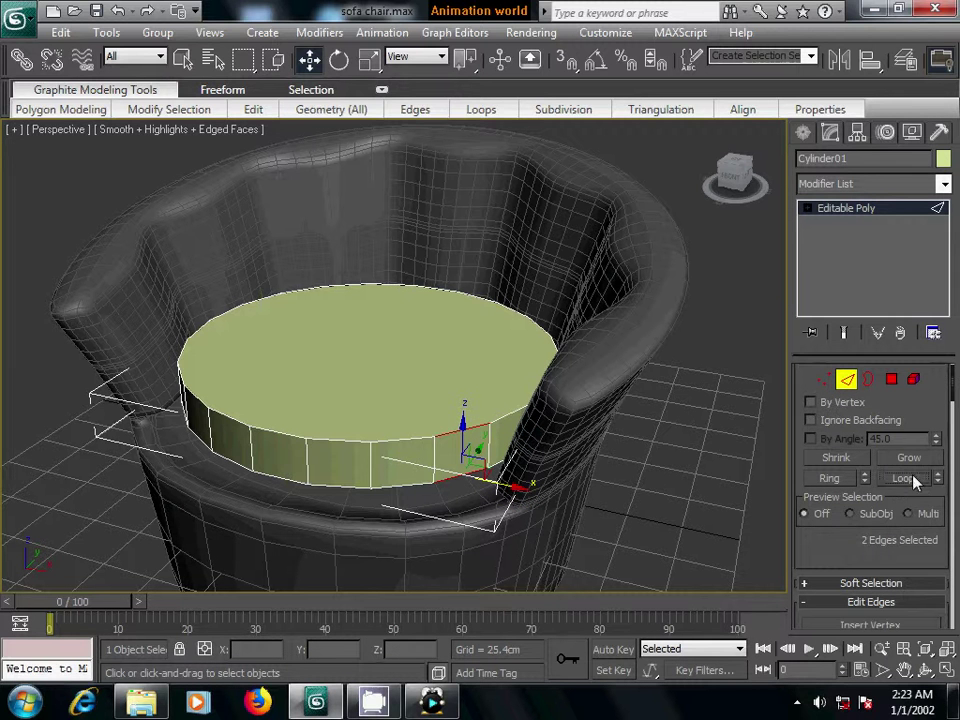
click(903, 479)
Select individual top and bottom rim edges, toggling between Polygon and Edge levels.
click(410, 439)
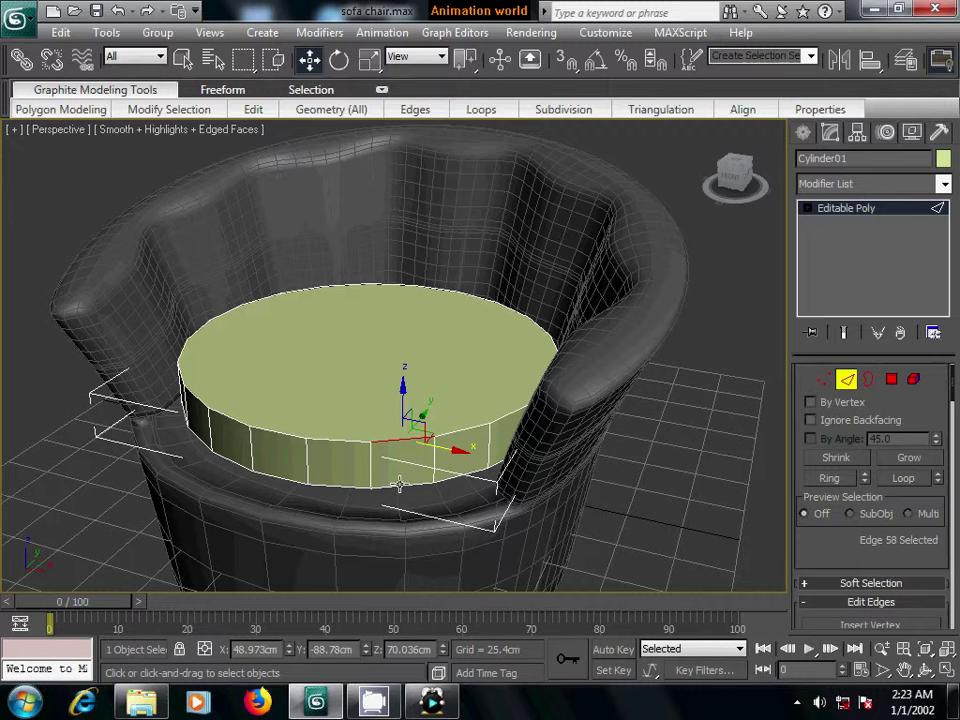
ctrl+click(446, 432)
ctrl+click(468, 483)
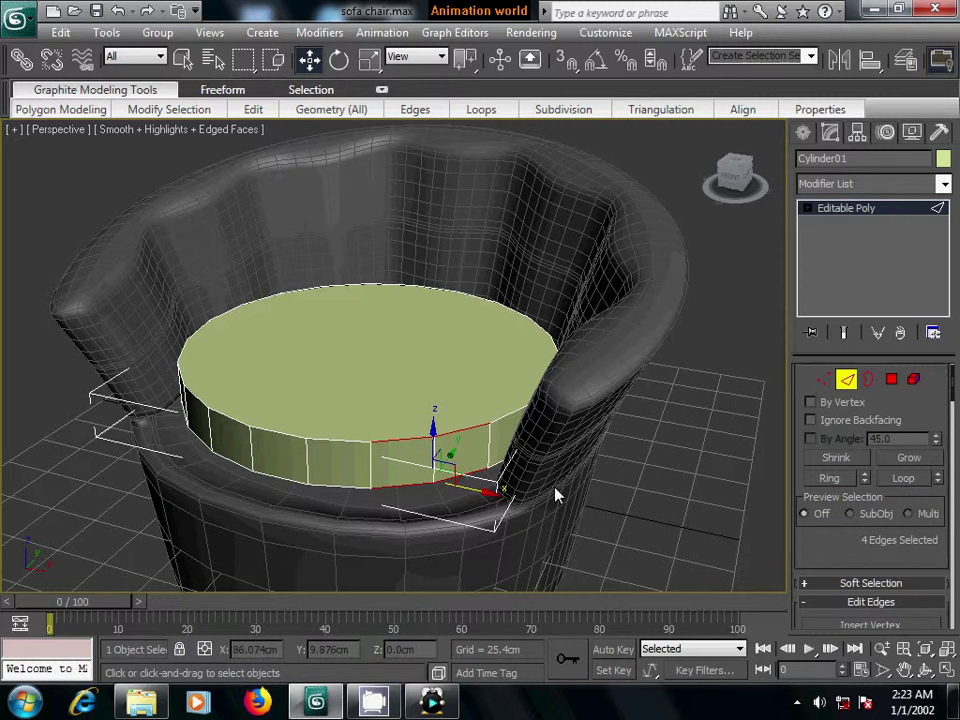
middle_drag(555, 493, 574, 489)
click(846, 379)
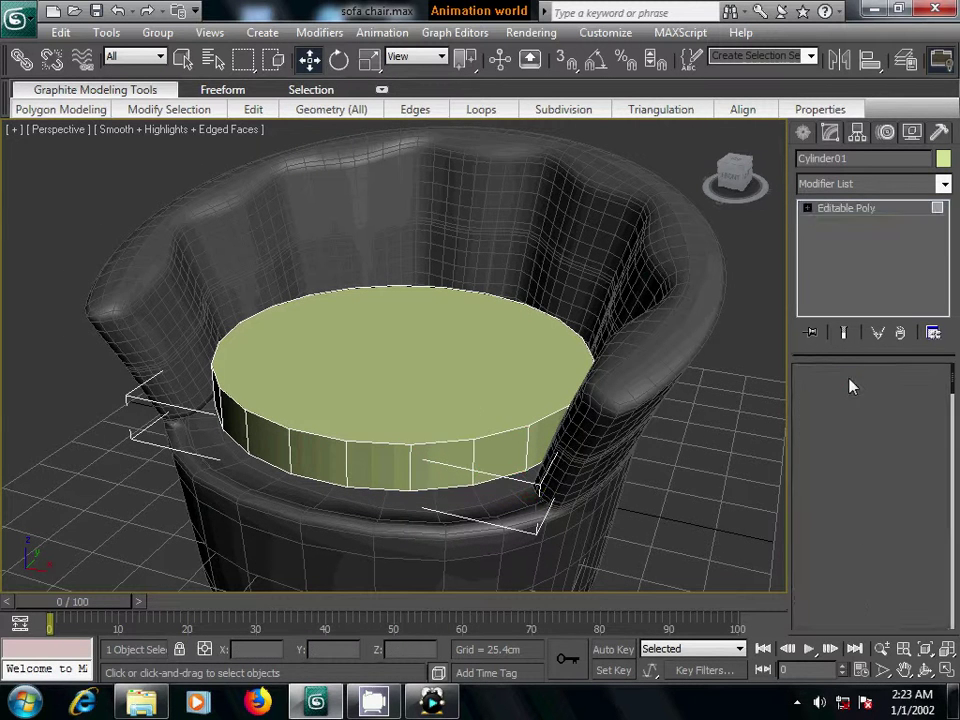
click(891, 379)
click(845, 397)
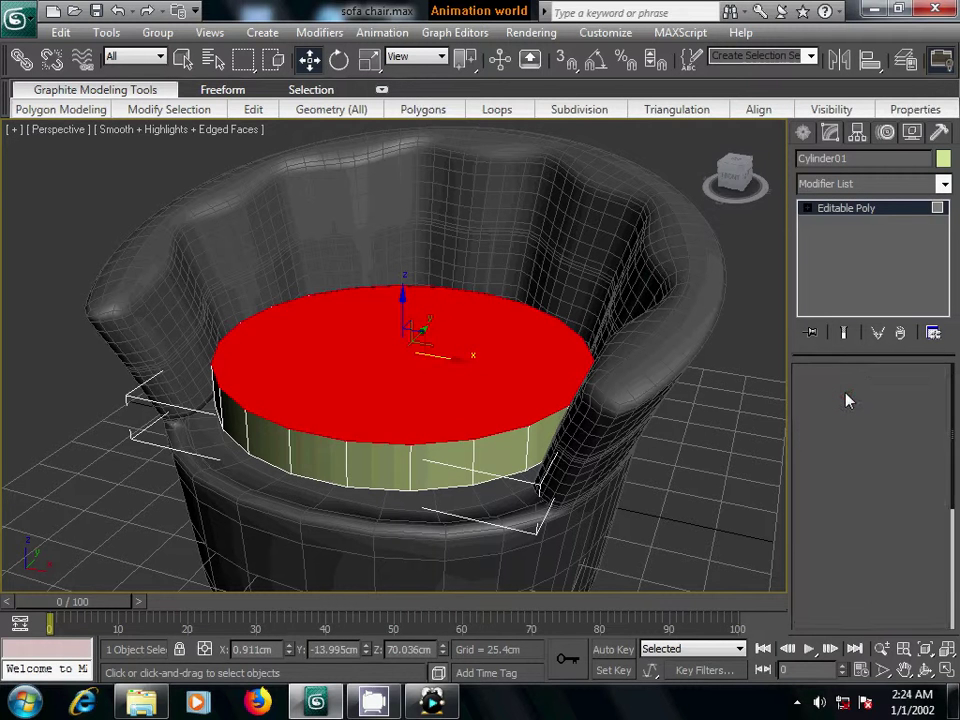
Add more rim and bottom ring edges to the selection, then clear it.
ctrl+click(328, 437)
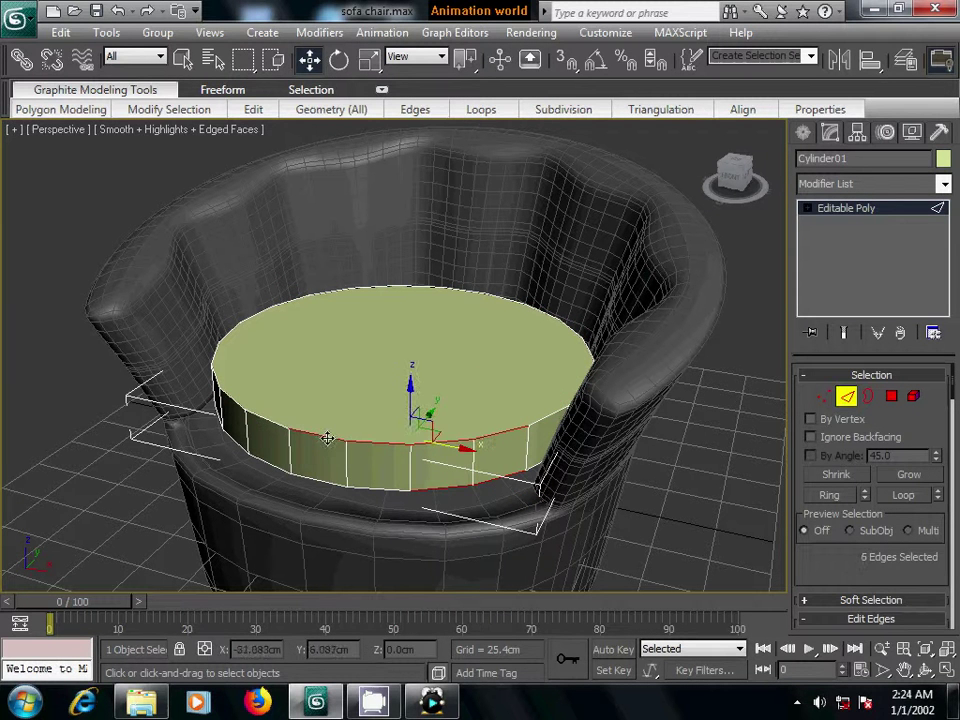
mouse_move(386, 480)
middle_down()
mouse_move(403, 508)
mouse_move(424, 484)
mouse_move(450, 521)
mouse_move(437, 510)
middle_up()
scroll(404, 507, down, 1)
scroll(406, 505, down, 2)
scroll(437, 510, up, 4)
scroll(437, 508, down, 3)
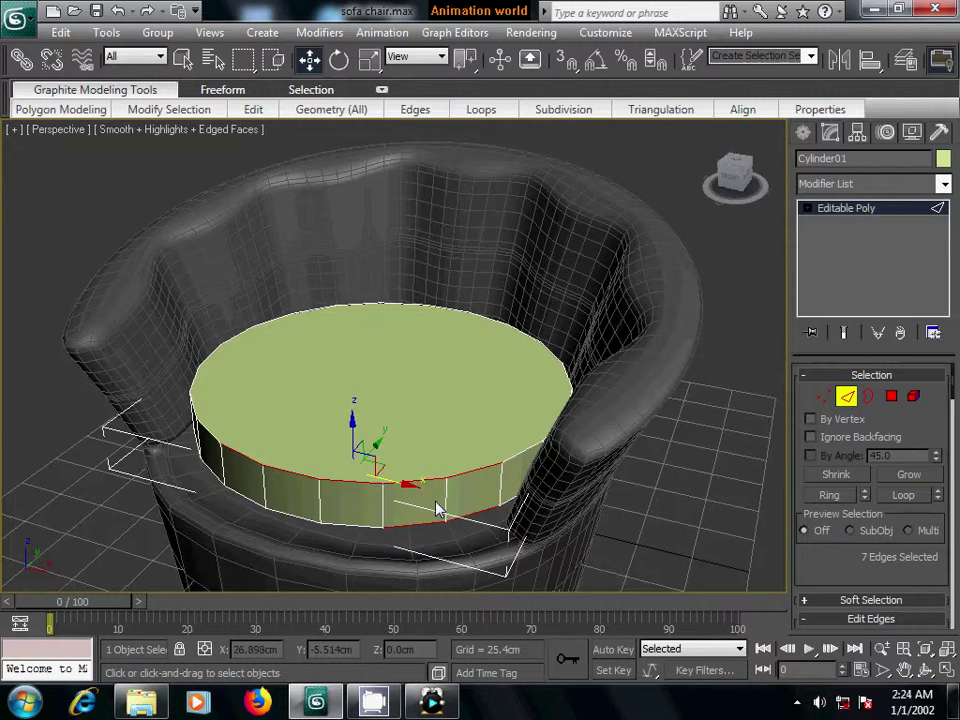
ctrl+click(346, 524)
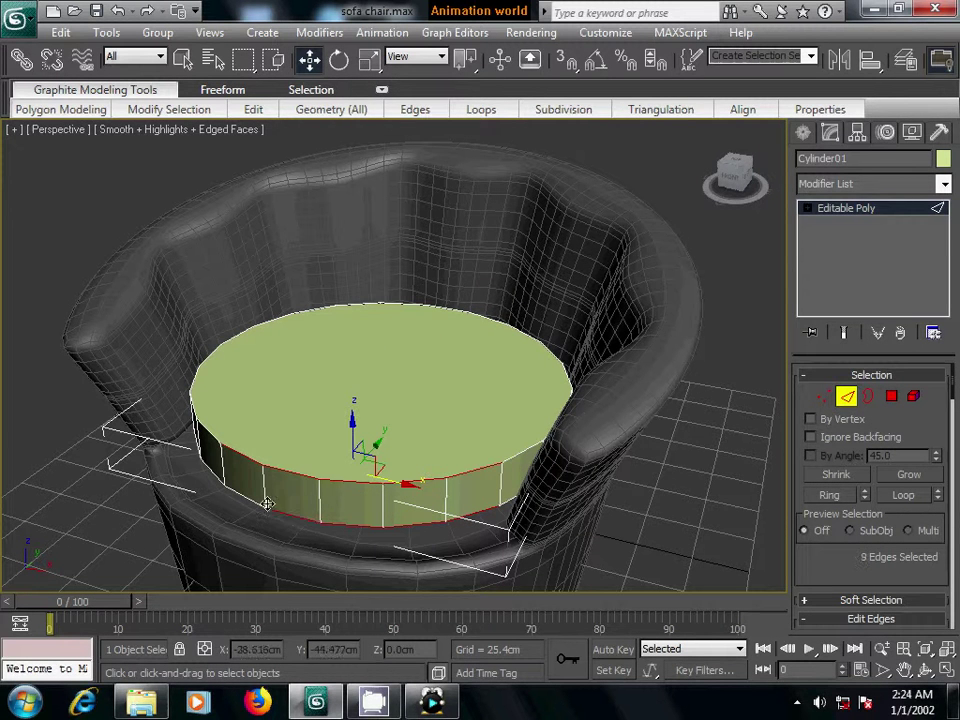
ctrl+click(399, 527)
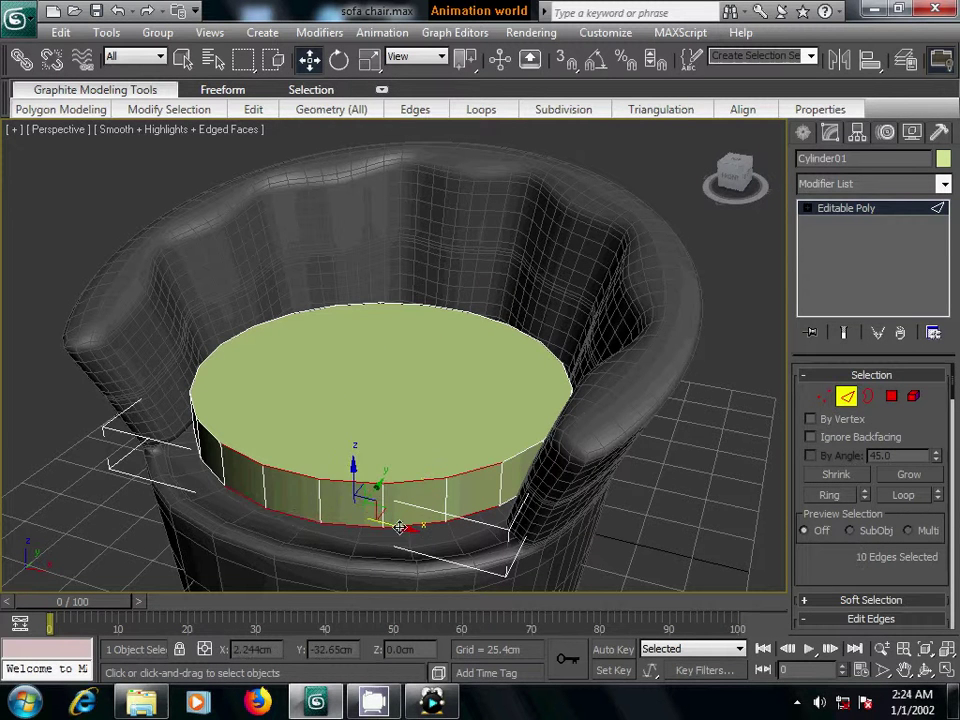
click(690, 512)
Select and deselect a side edge, then show the standard primitives creation list.
mouse_move(521, 536)
alt+middle_down()
mouse_move(422, 506)
mouse_move(404, 476)
alt+middle_up()
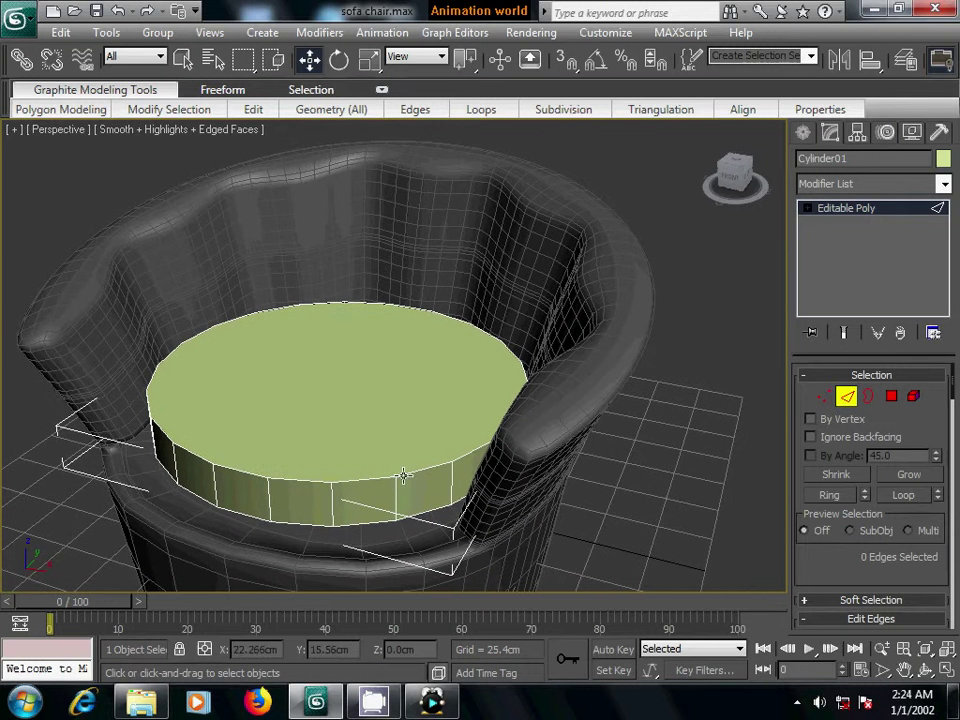
click(404, 476)
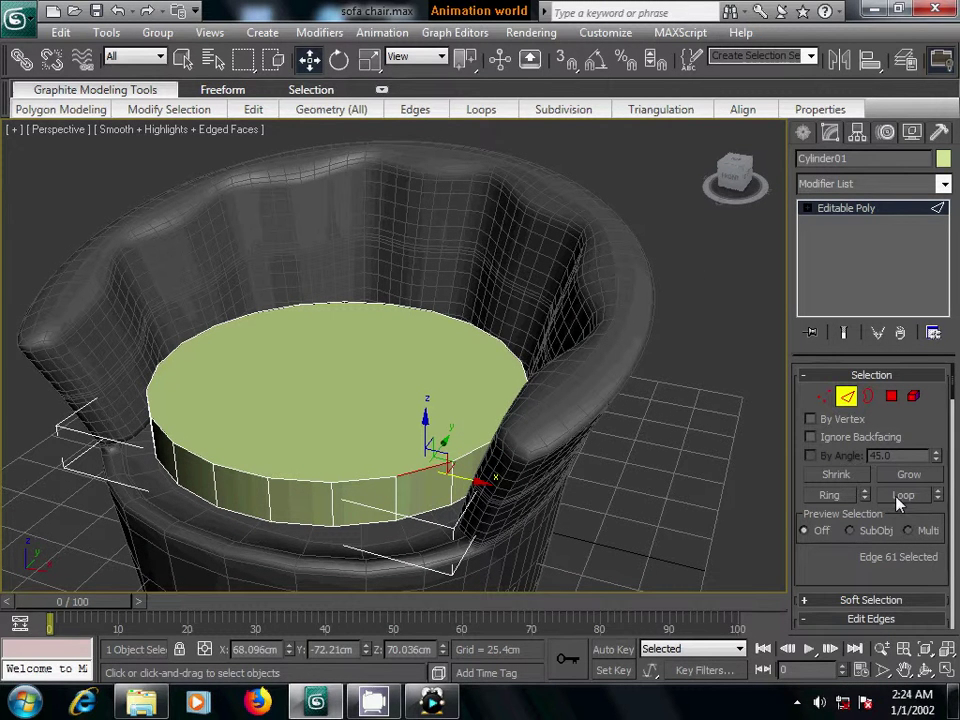
click(630, 502)
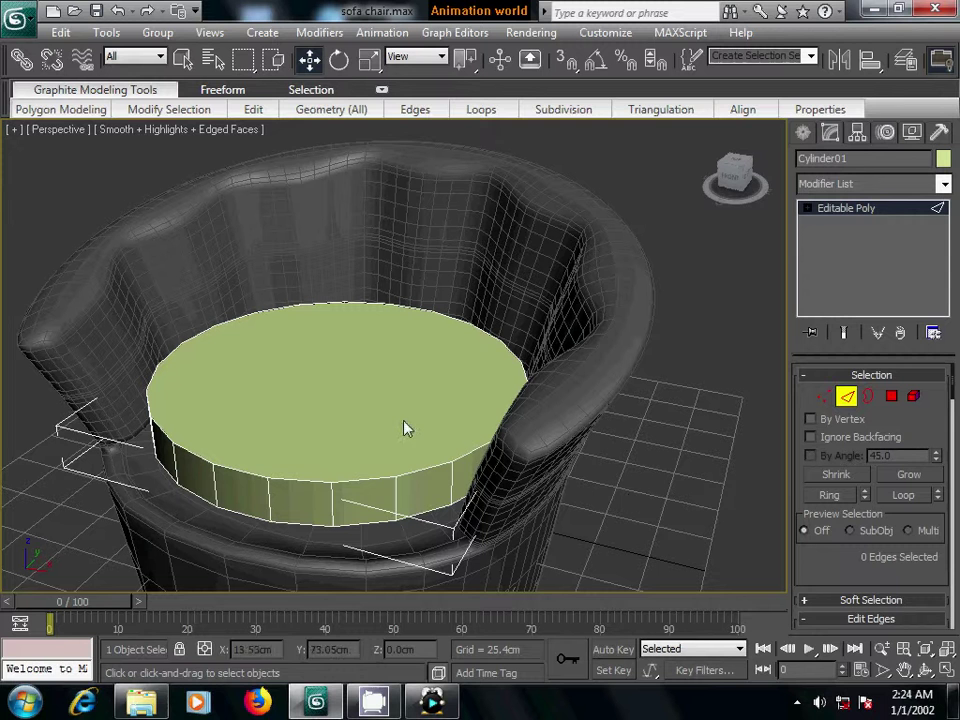
click(803, 133)
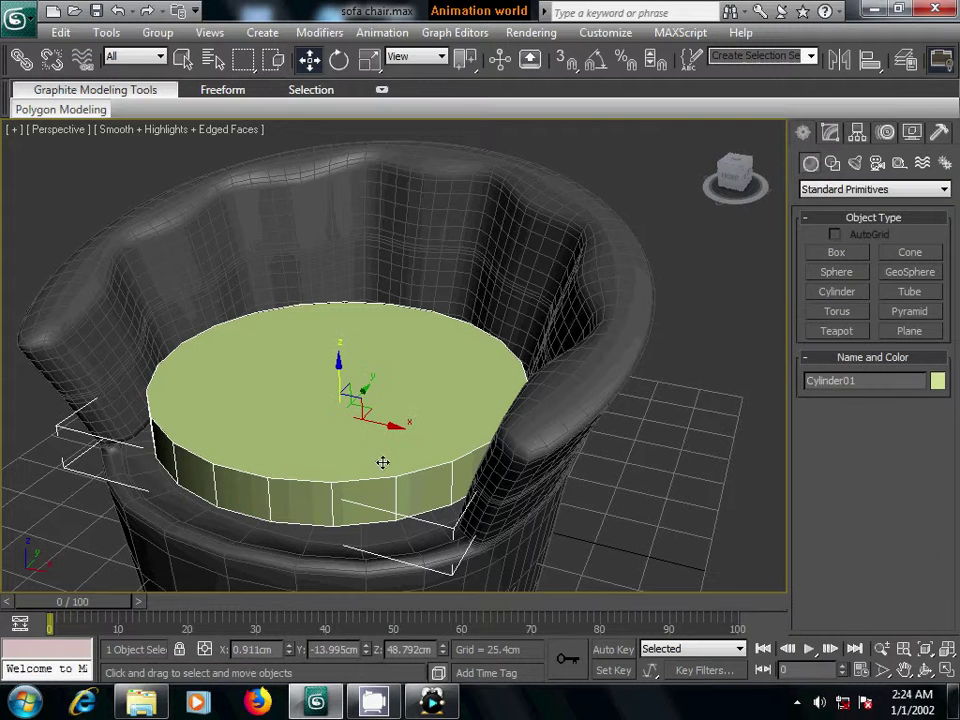
Delete the seat cylinder and enter Vertex level on the chair shell Box01.
key(Delete)
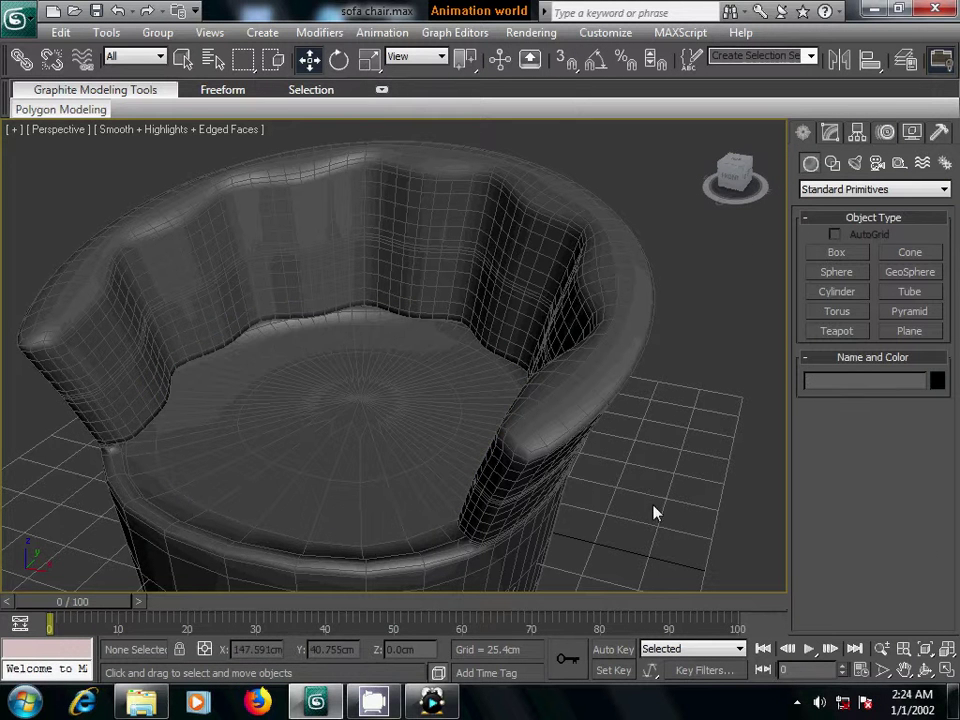
mouse_move(424, 448)
alt+middle_down()
mouse_move(433, 501)
mouse_move(591, 396)
mouse_move(521, 452)
mouse_move(551, 454)
mouse_move(539, 463)
mouse_move(540, 431)
mouse_move(557, 420)
alt+middle_up()
scroll(433, 501, up, 3)
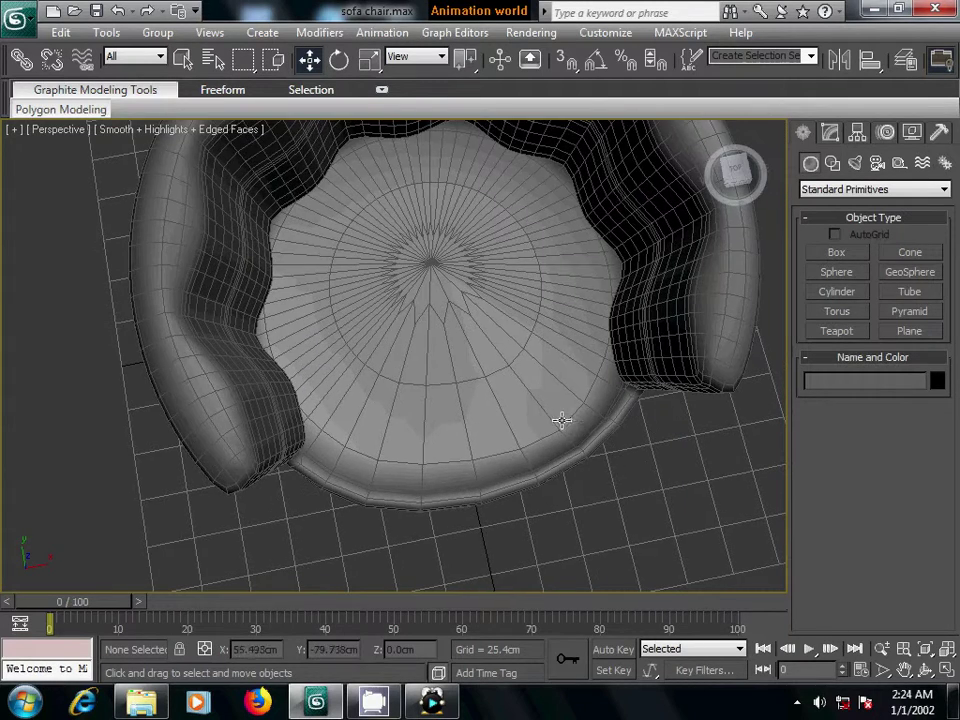
key(t)
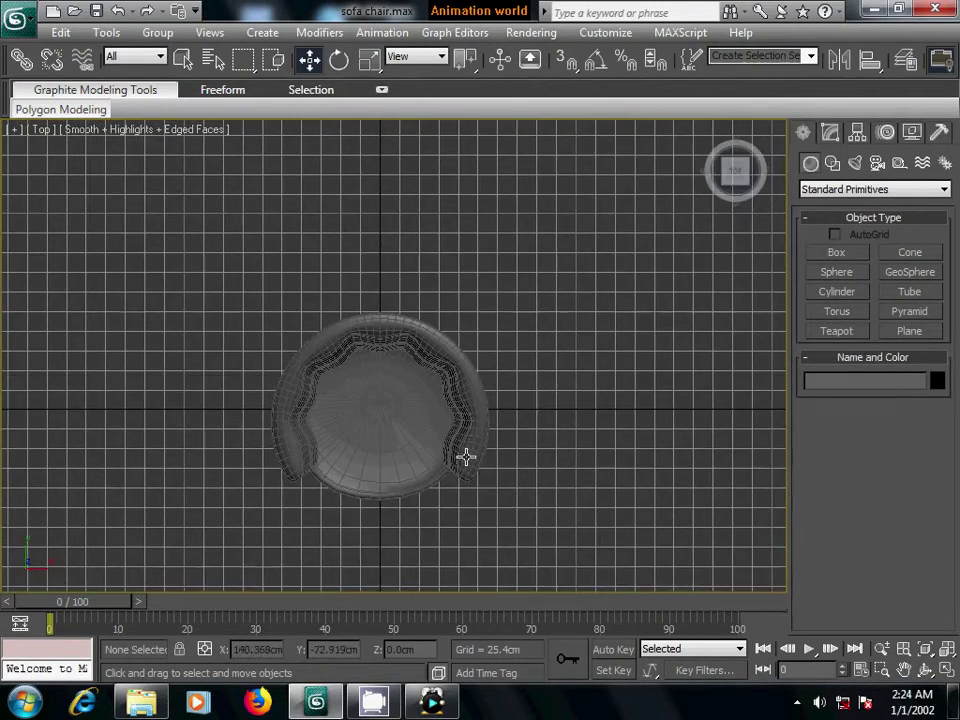
click(429, 375)
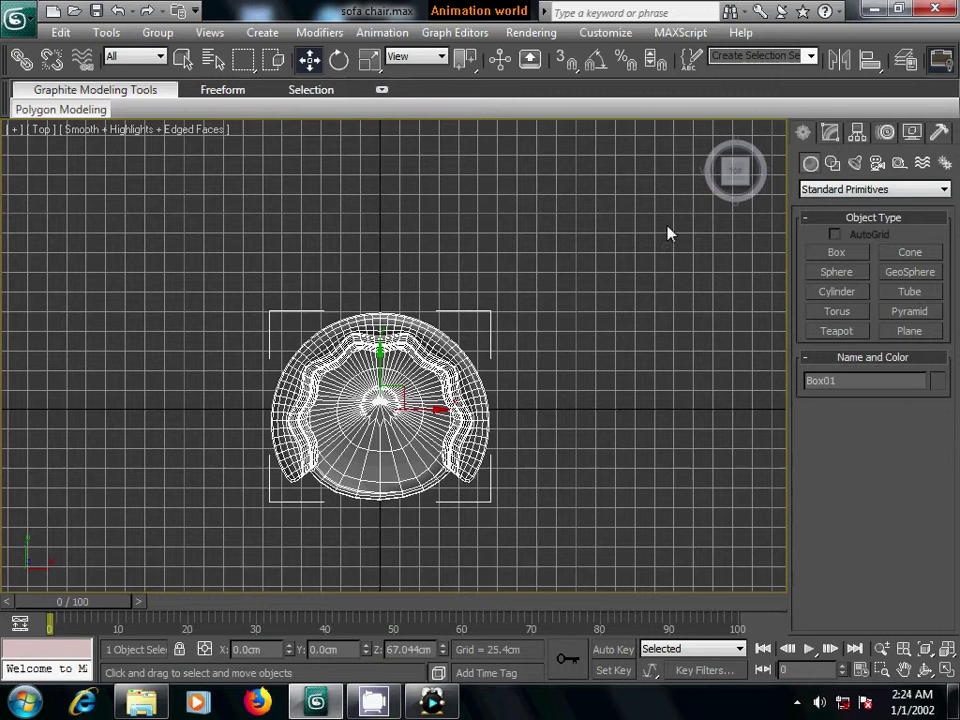
click(830, 135)
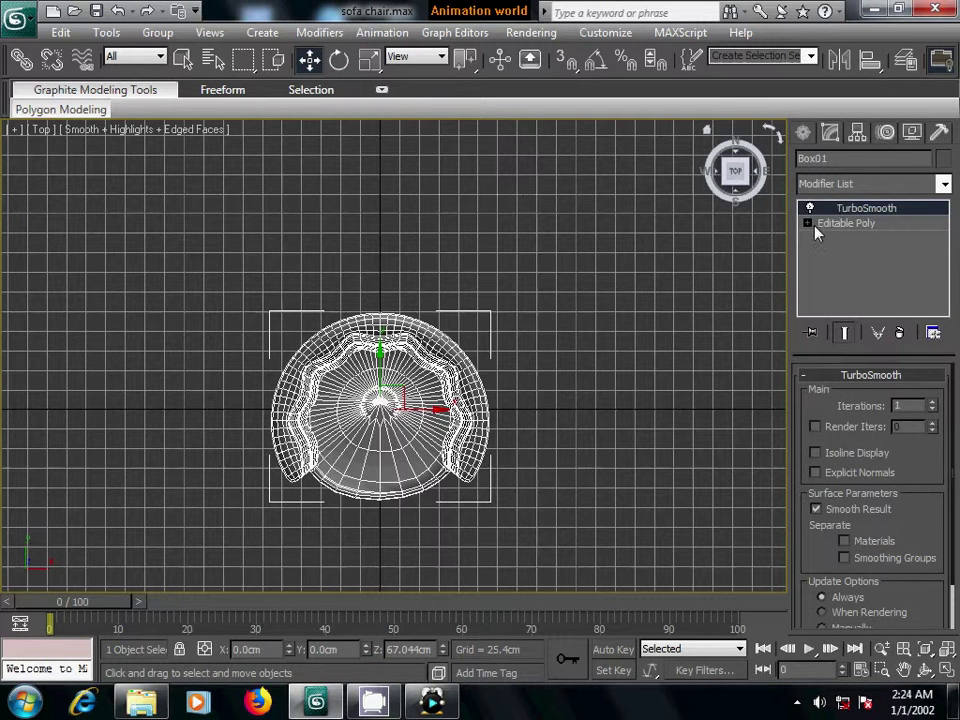
click(807, 223)
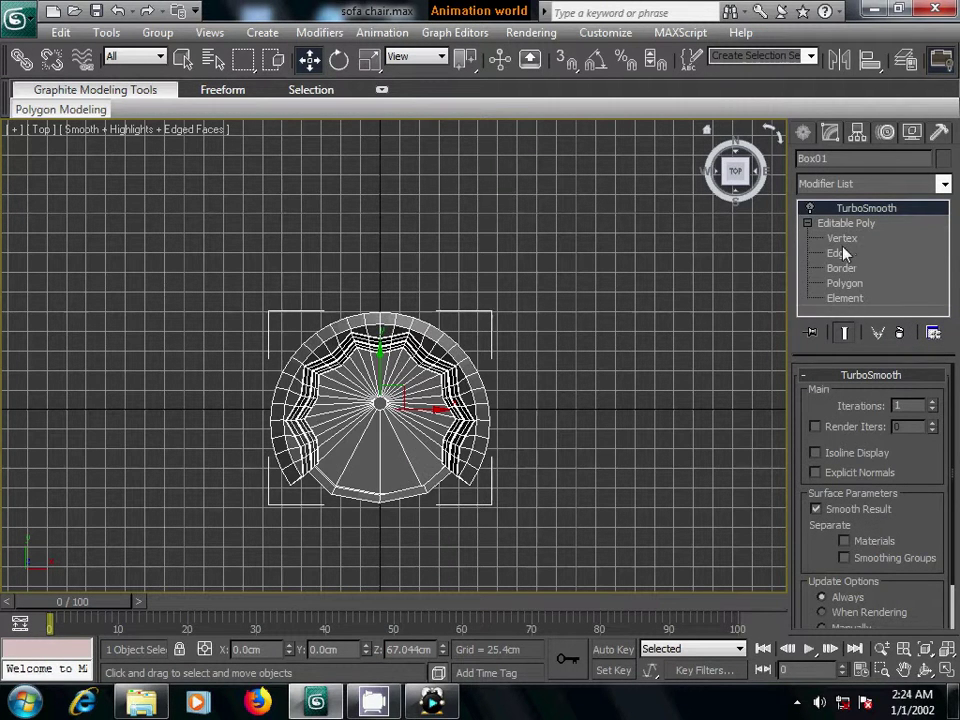
click(842, 238)
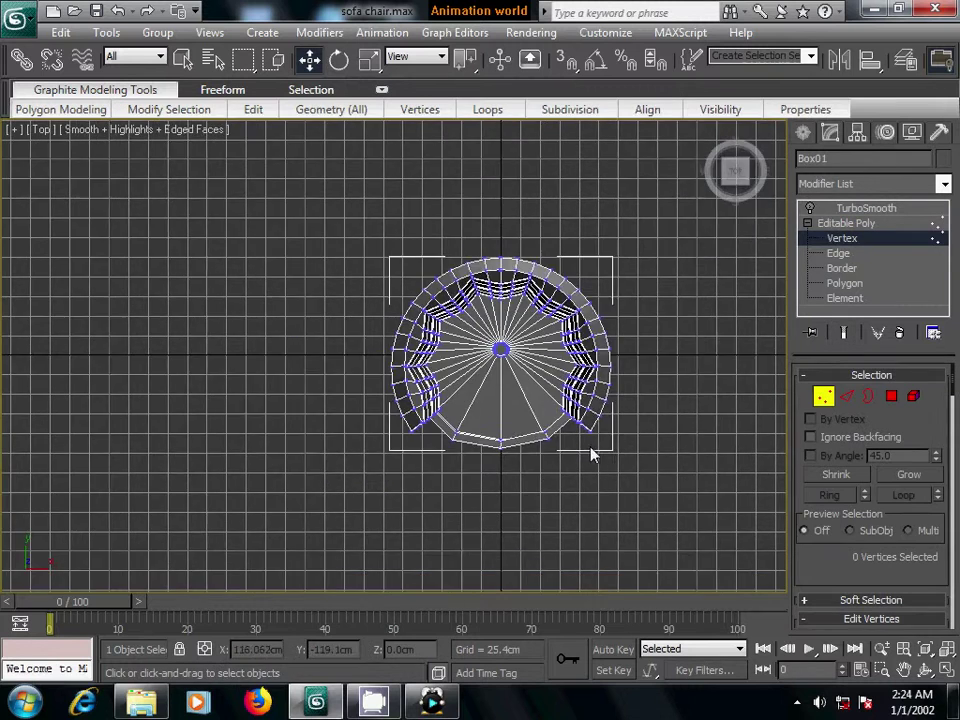
In wireframe Top view, nudge seven front vertices of the shell slightly forward.
scroll(590, 455, up, 3)
scroll(592, 454, down, 1)
key(F3)
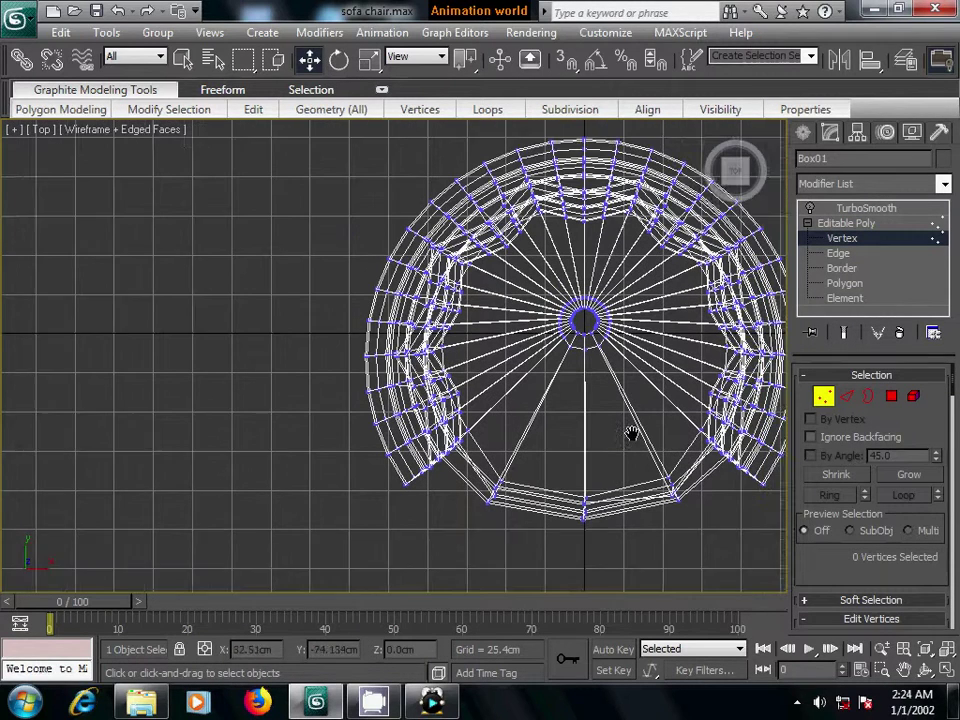
scroll(628, 440, up, 2)
drag(601, 517, 606, 518)
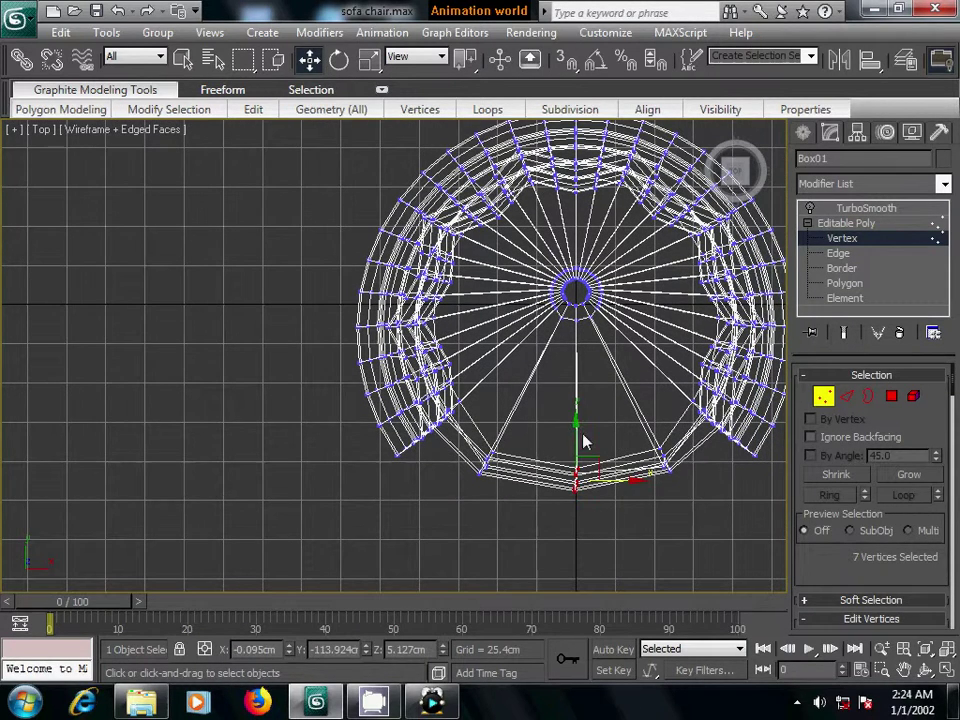
drag(576, 421, 576, 426)
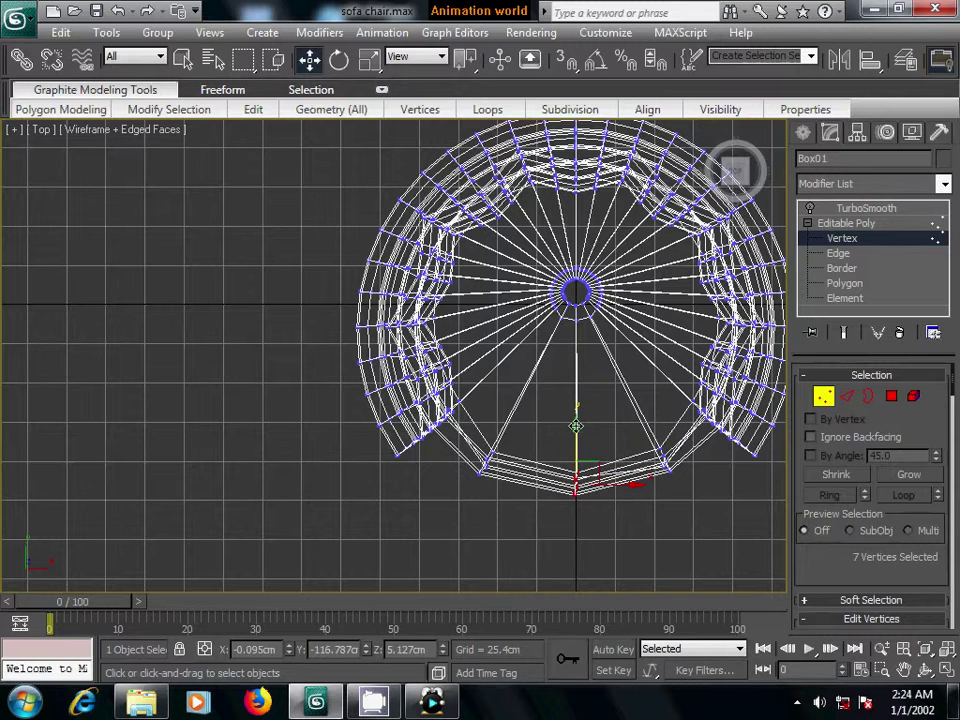
click(668, 503)
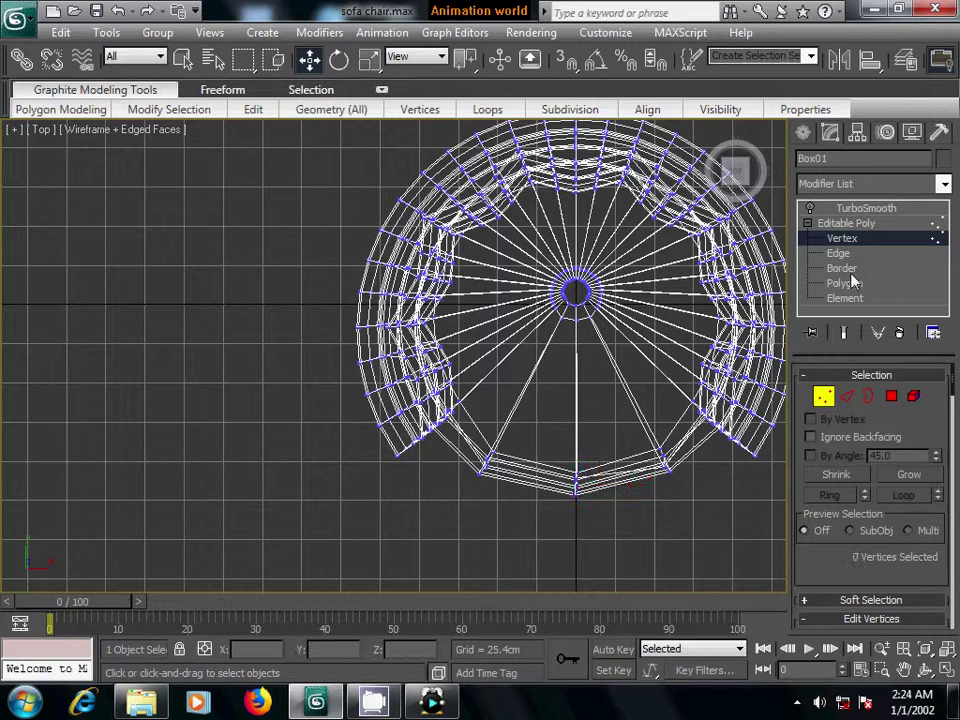
Return to the TurboSmooth result and inspect the chair in perspective and top views.
click(855, 222)
click(855, 209)
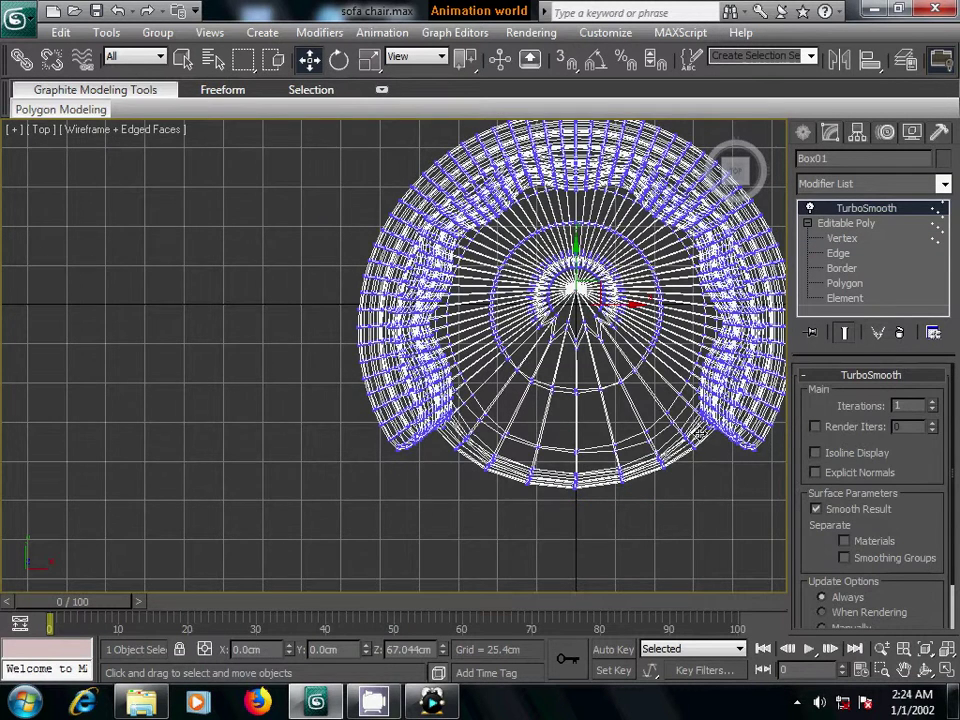
middle_drag(697, 430, 636, 430)
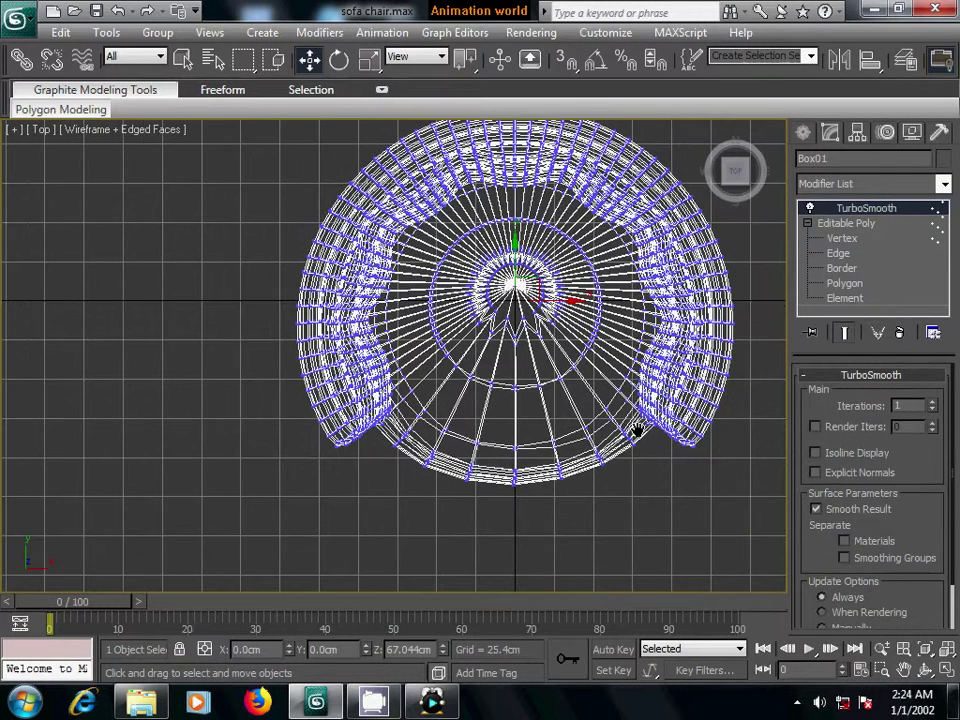
click(706, 430)
key(p)
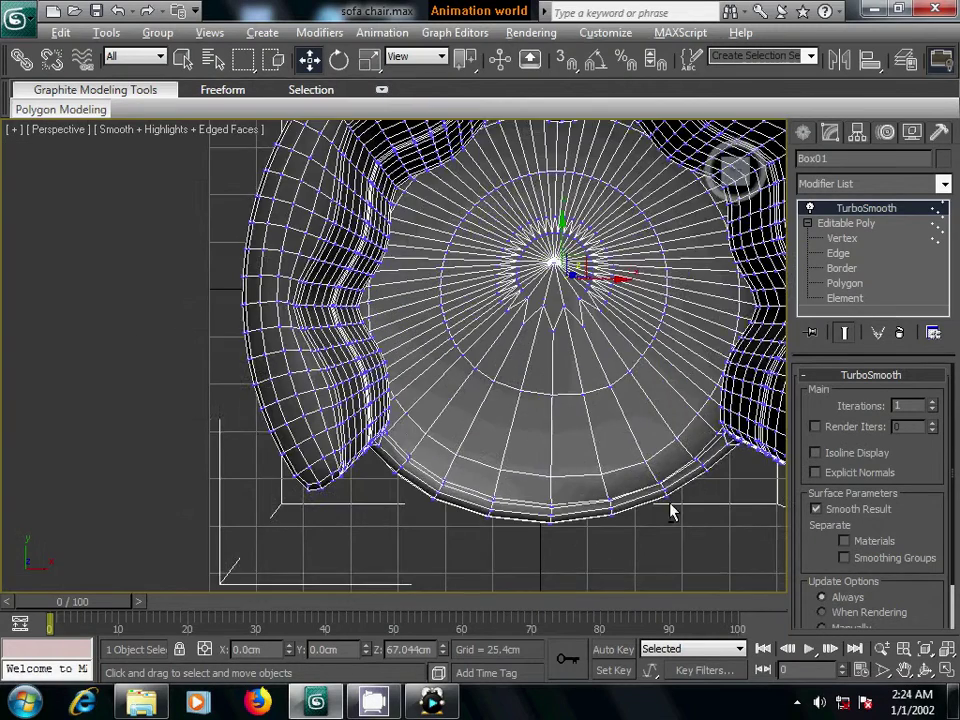
mouse_move(671, 510)
alt+middle_down()
mouse_move(628, 364)
mouse_move(610, 388)
alt+middle_up()
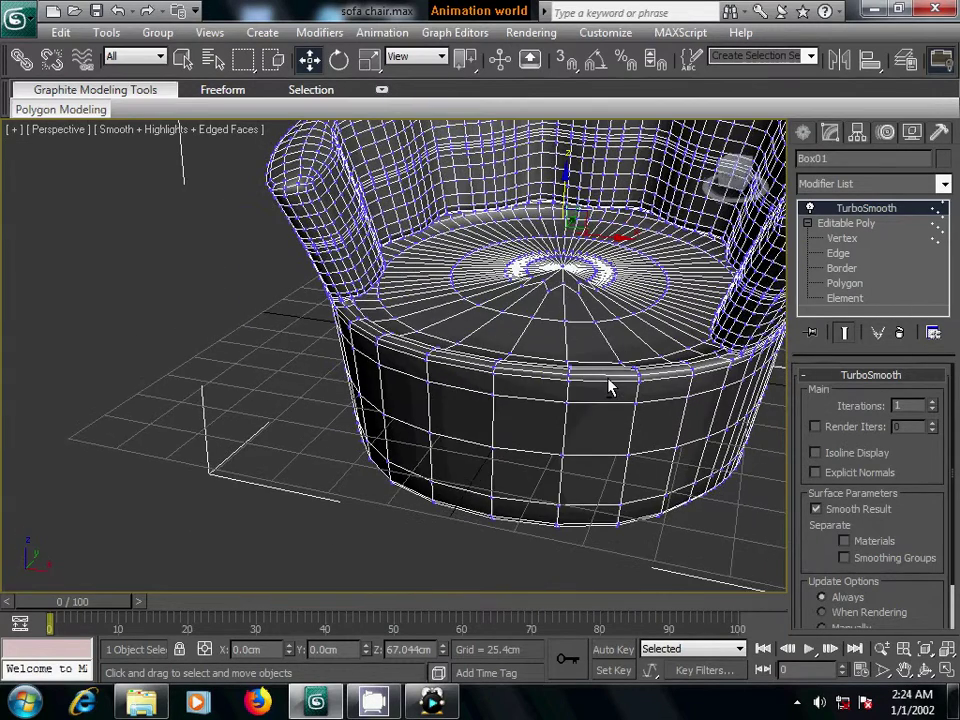
key(t)
click(806, 134)
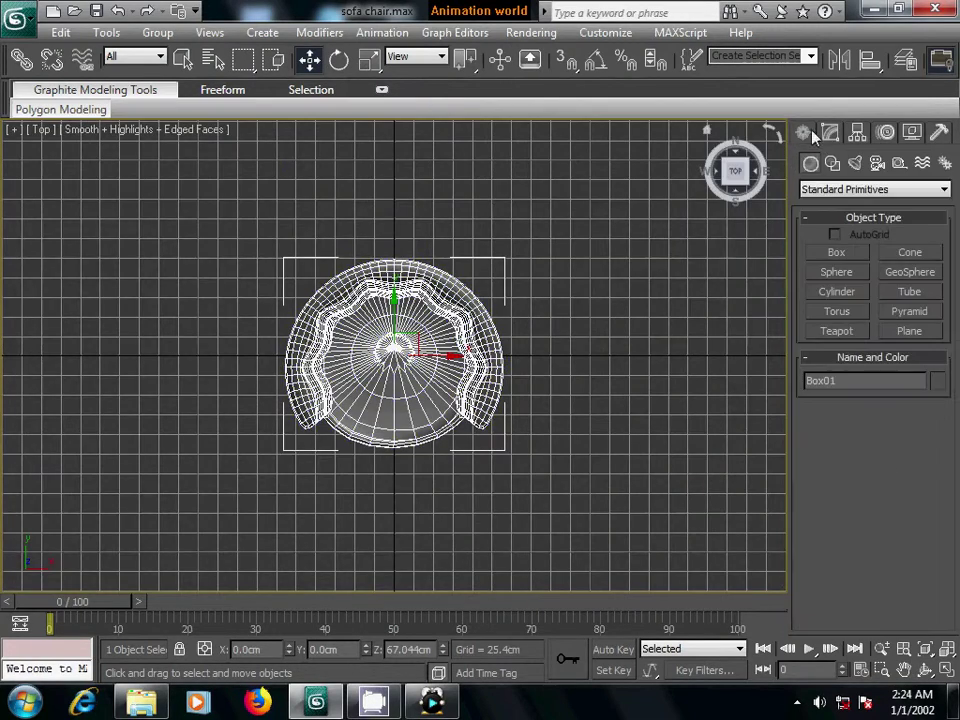
Draw a new cylinder outward from the chair's centre in the top view.
click(840, 278)
click(838, 293)
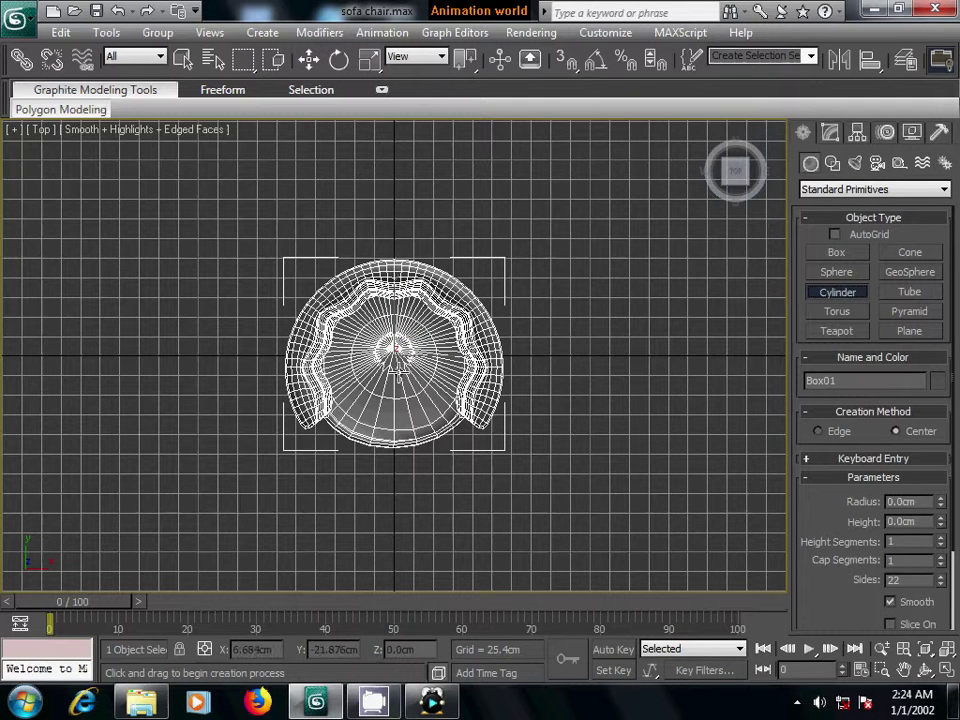
middle_drag(340, 290, 553, 381)
scroll(553, 381, up, 2)
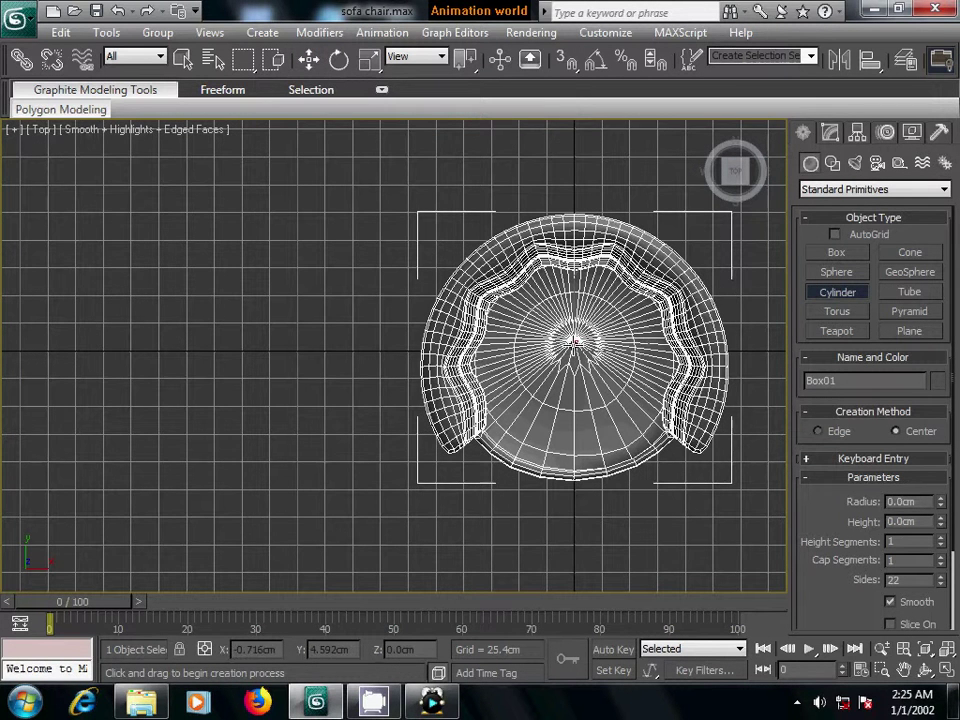
mouse_move(575, 342)
mouse_down()
mouse_move(637, 417)
mouse_move(628, 408)
mouse_up()
Lift the red cylinder up into the chair seat and shorten it slightly.
key(p)
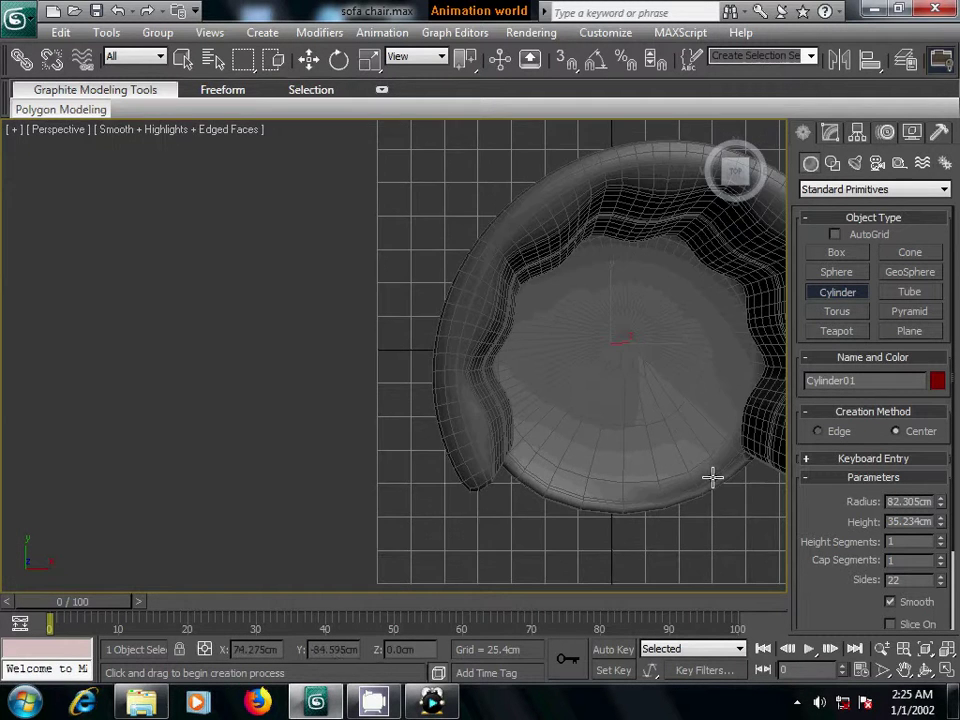
mouse_move(714, 476)
alt+middle_down()
mouse_move(647, 405)
mouse_move(649, 388)
mouse_move(525, 420)
mouse_move(527, 405)
alt+middle_up()
click(310, 59)
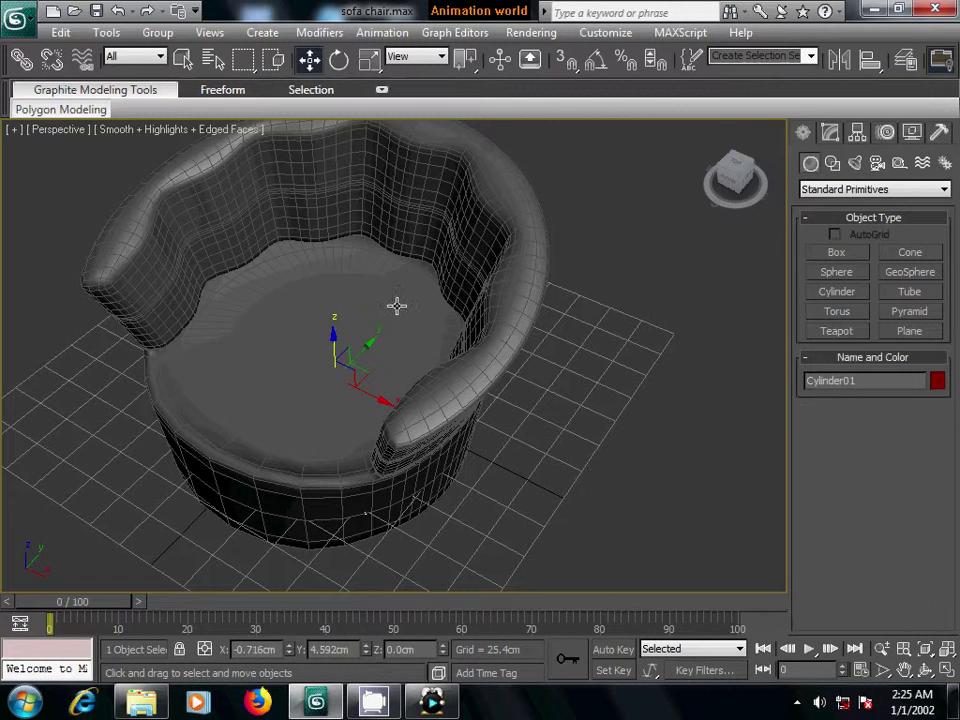
drag(333, 334, 317, 279)
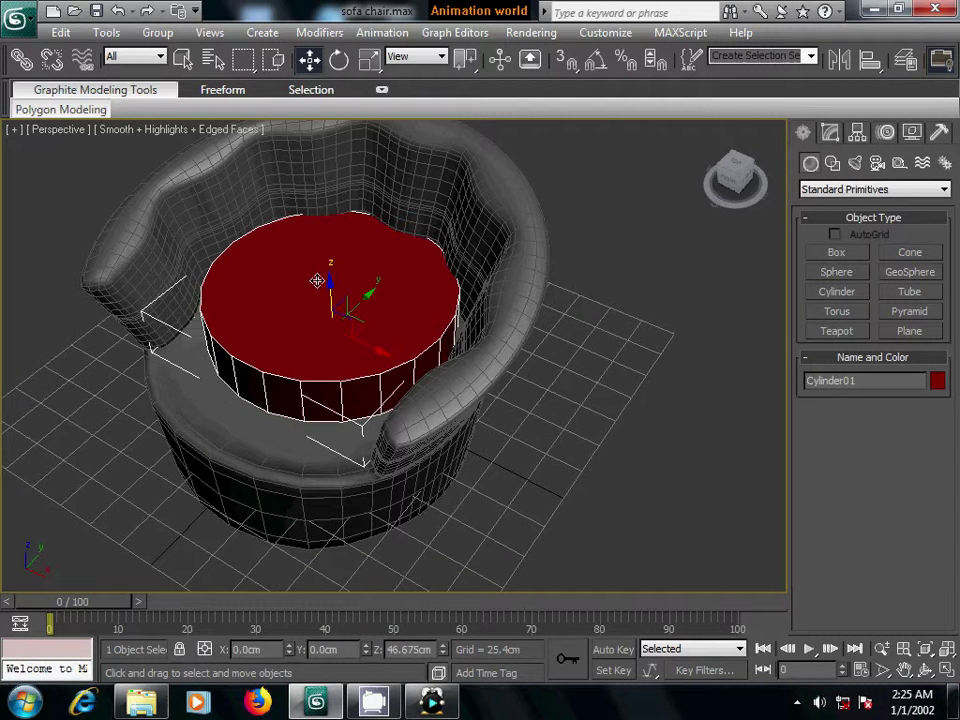
click(828, 134)
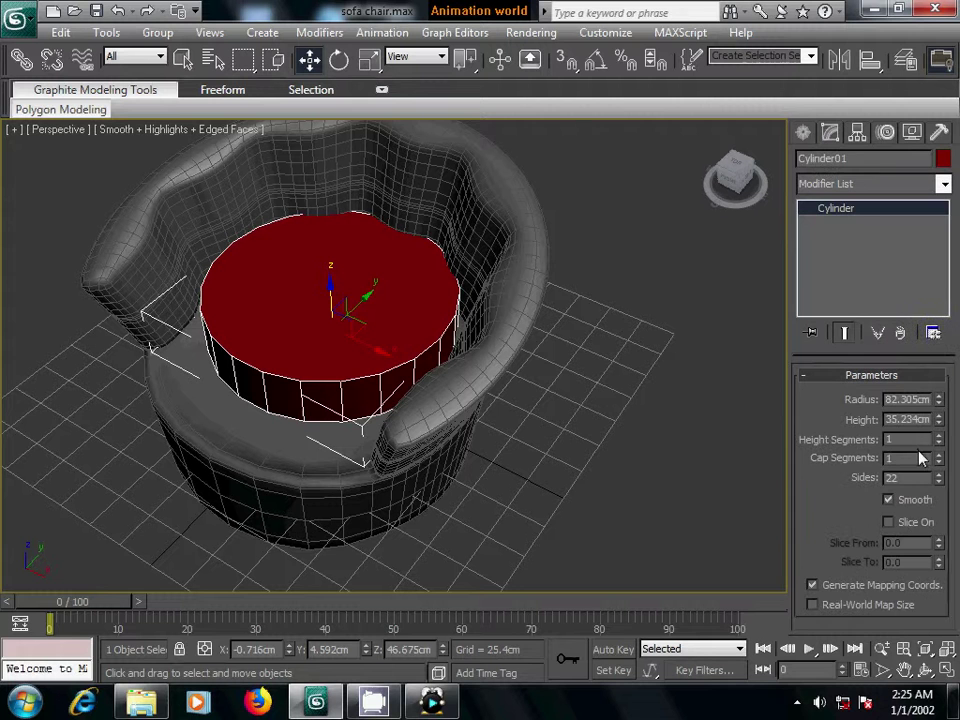
drag(940, 421, 938, 375)
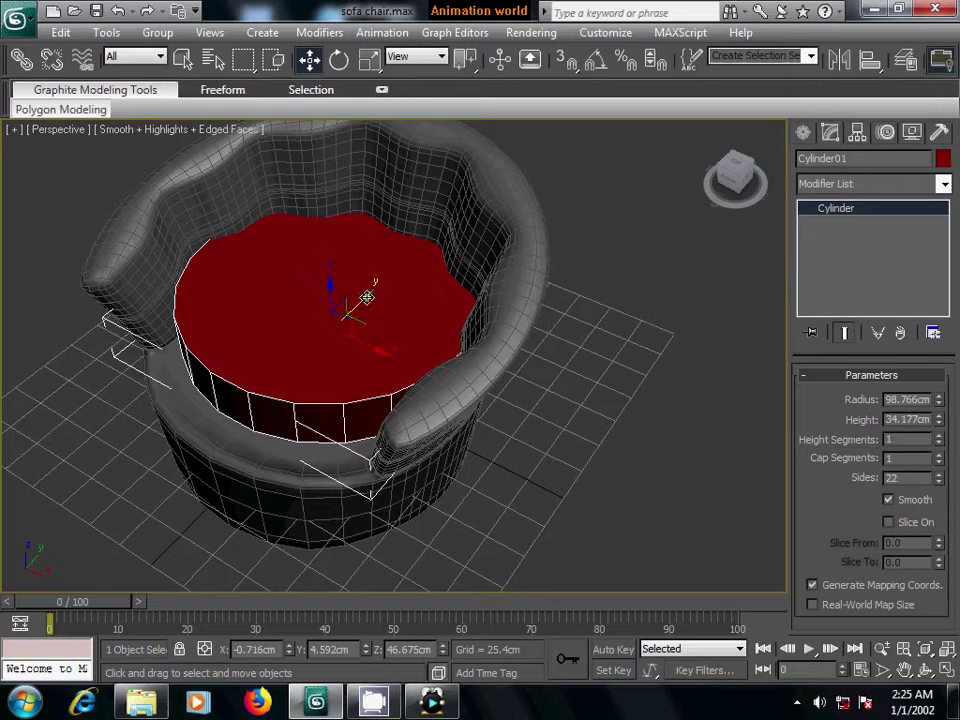
mouse_move(364, 294)
mouse_down()
mouse_move(338, 321)
mouse_move(349, 319)
mouse_up()
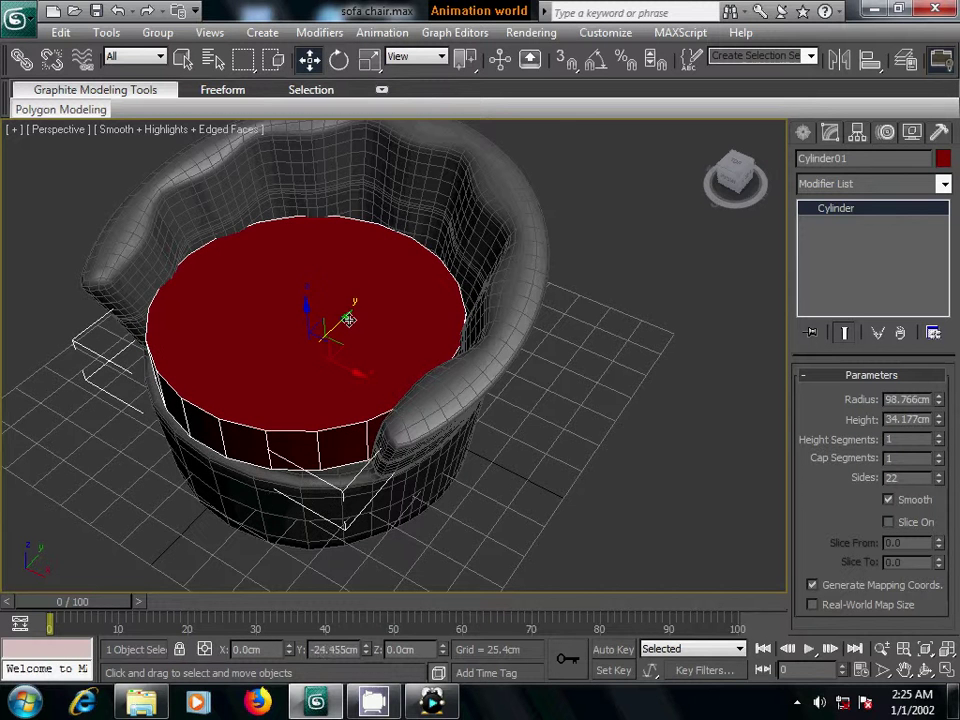
Flatten the cylinder to 22.557 cm and set 26 sides, 2 cap and 3 height segments.
mouse_move(315, 422)
alt+middle_down()
mouse_move(424, 443)
mouse_move(486, 422)
alt+middle_up()
mouse_move(939, 423)
mouse_down()
mouse_move(939, 454)
mouse_move(930, 439)
mouse_up()
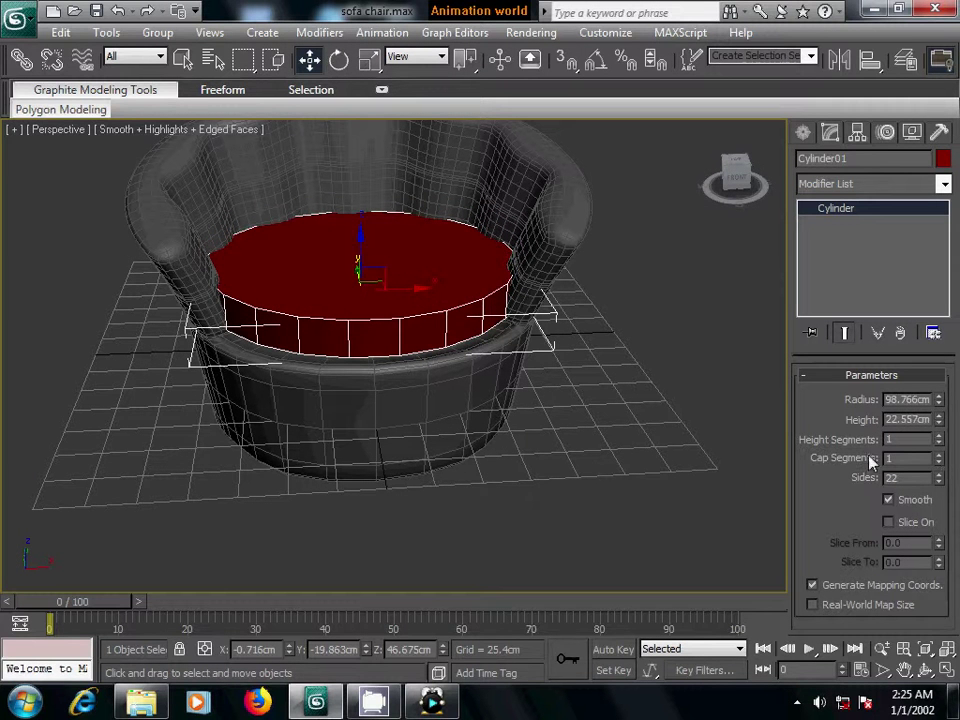
click(940, 476)
click(940, 476)
click(940, 476)
click(940, 476)
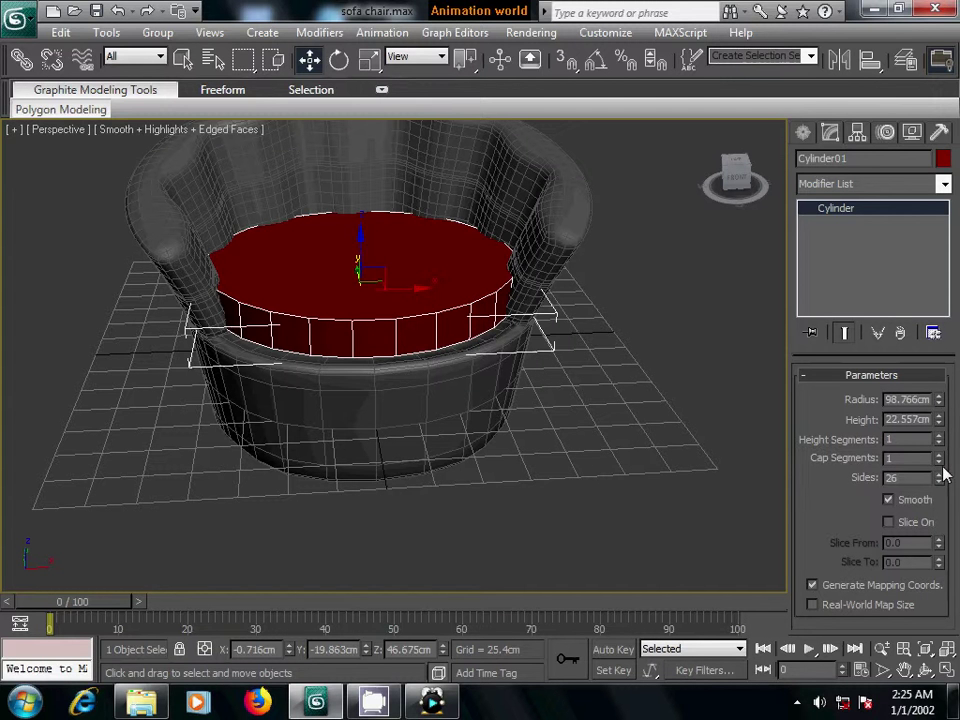
click(939, 454)
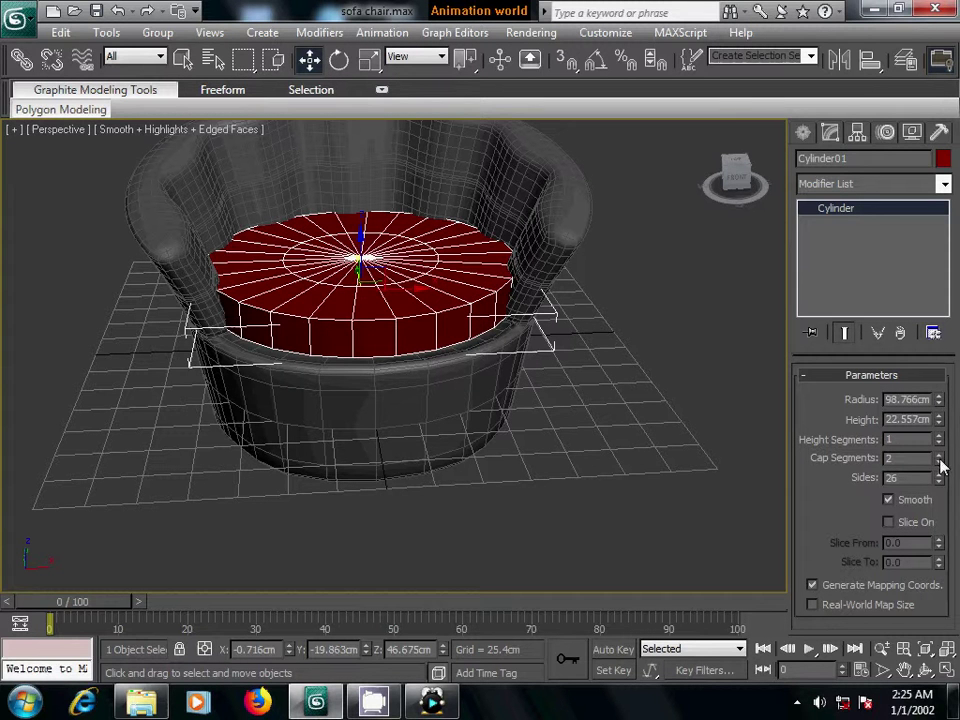
click(939, 462)
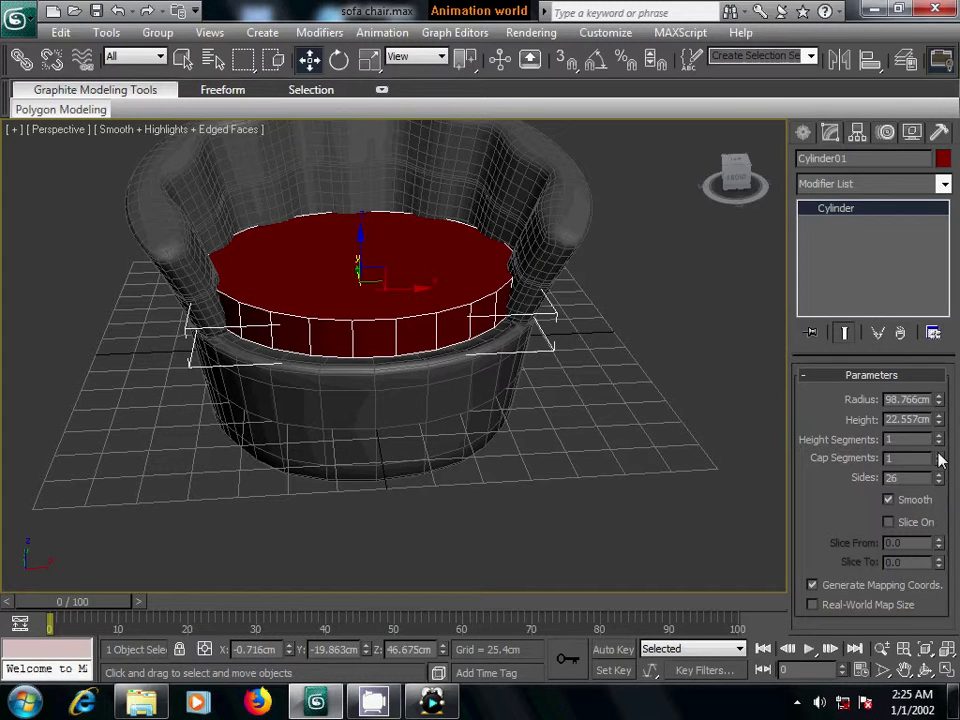
click(939, 454)
click(941, 438)
click(941, 438)
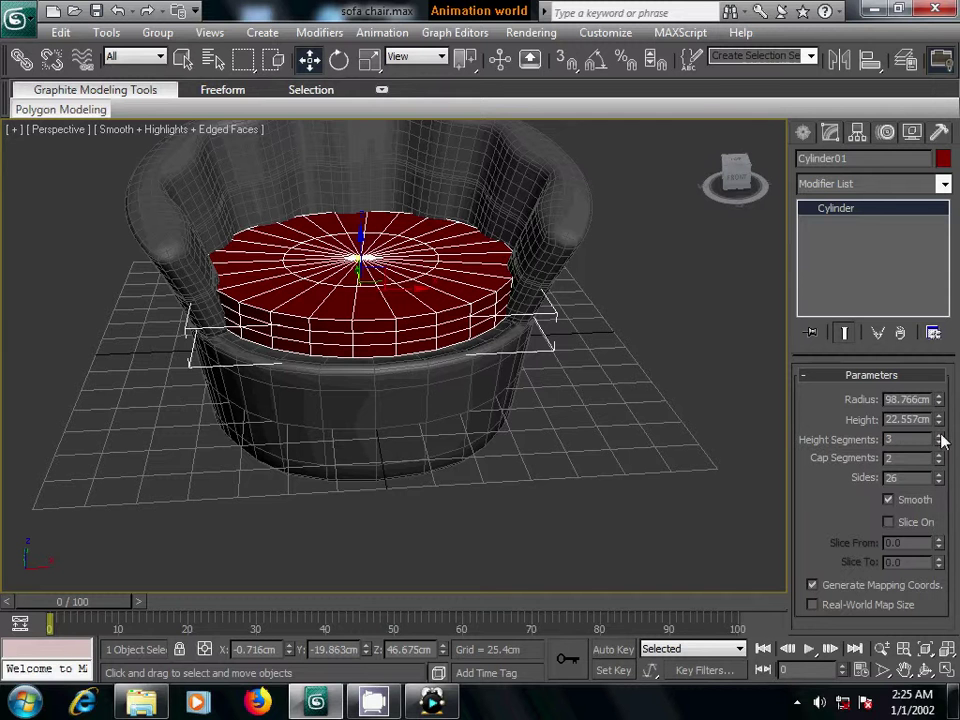
middle_drag(444, 386, 446, 392)
scroll(446, 392, up, 2)
scroll(455, 392, up, 3)
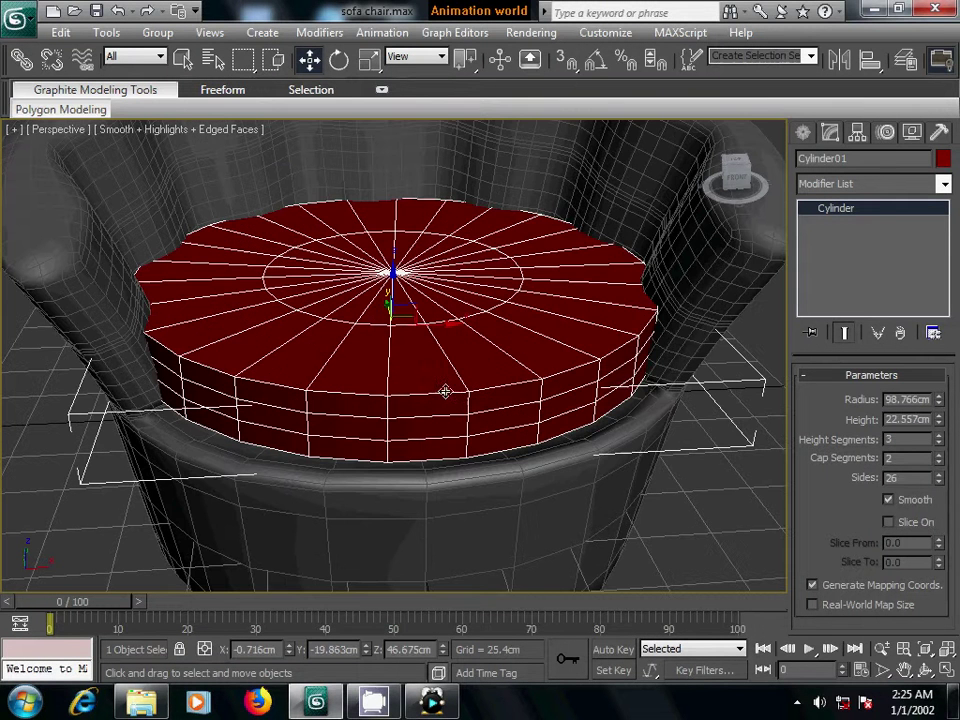
Convert the cylinder to Editable Poly and select its top and bottom rim edge loops.
right_click(465, 357)
mouse_move(500, 526)
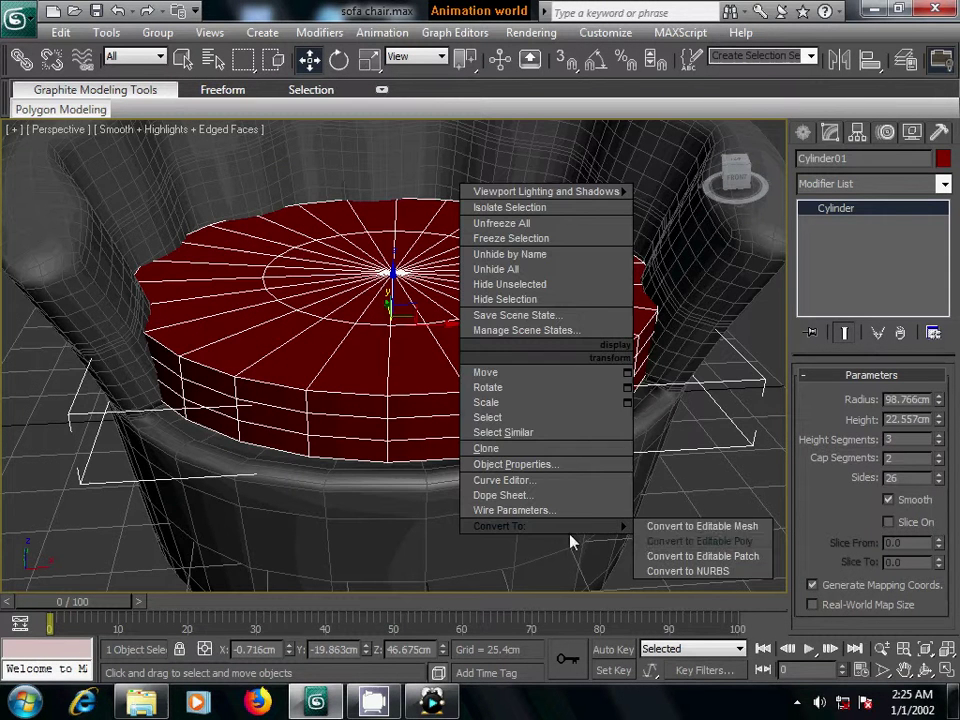
click(655, 524)
click(846, 396)
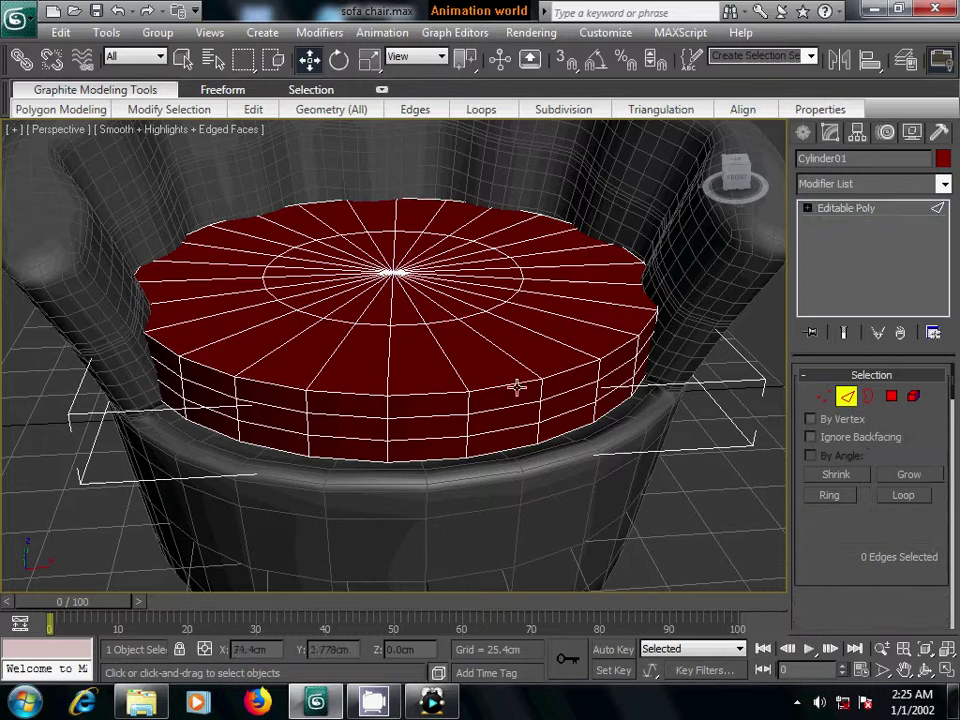
click(497, 386)
ctrl+click(507, 452)
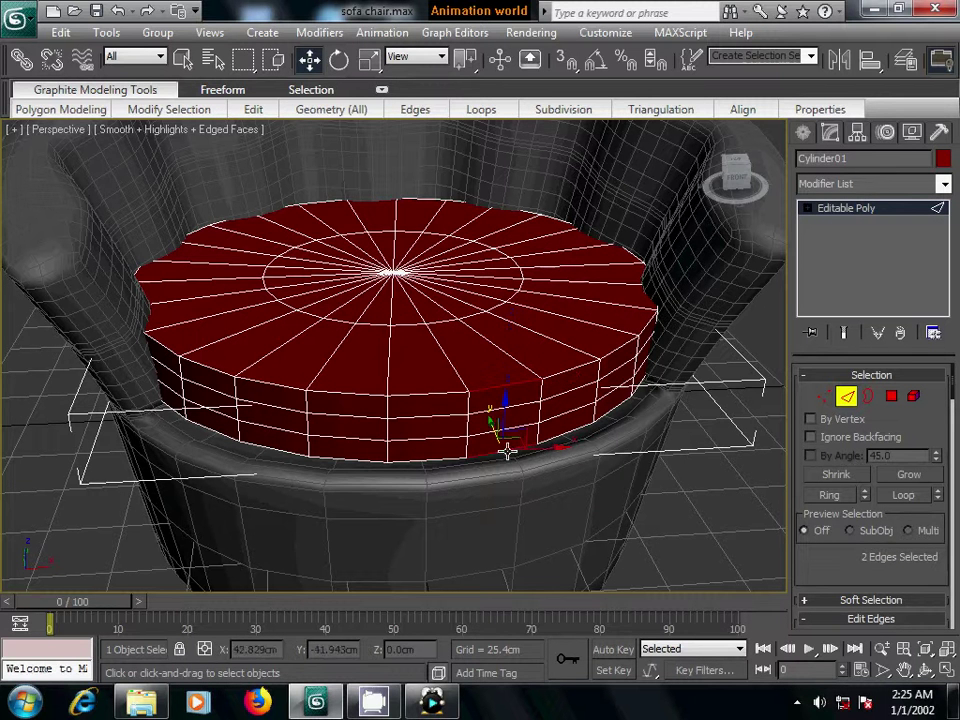
click(903, 494)
scroll(615, 467, up, 1)
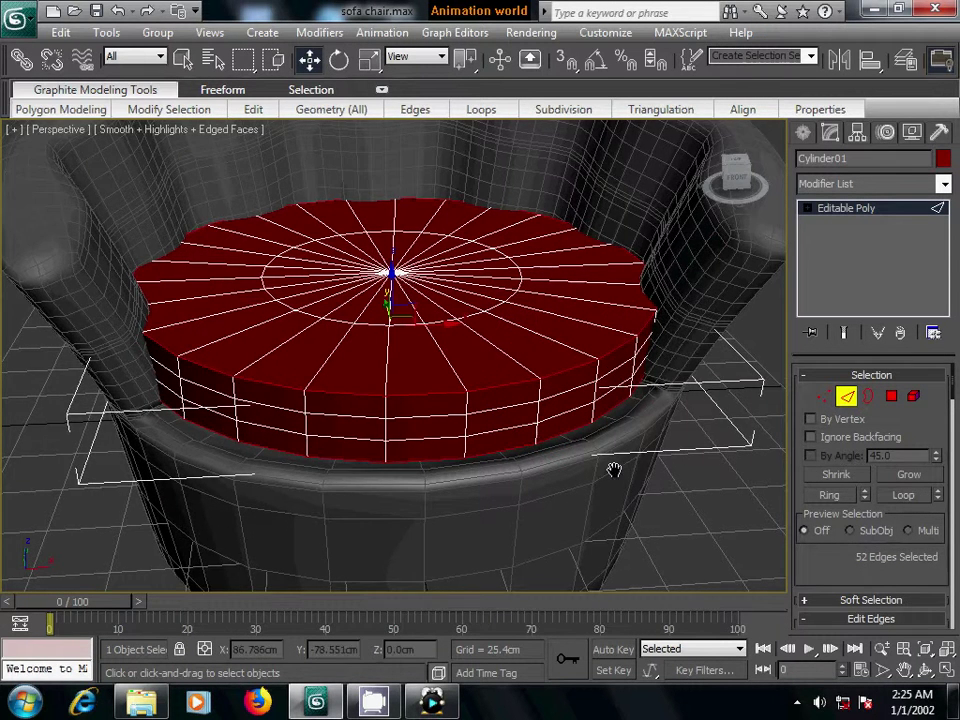
scroll(615, 467, up, 2)
drag(849, 555, 849, 410)
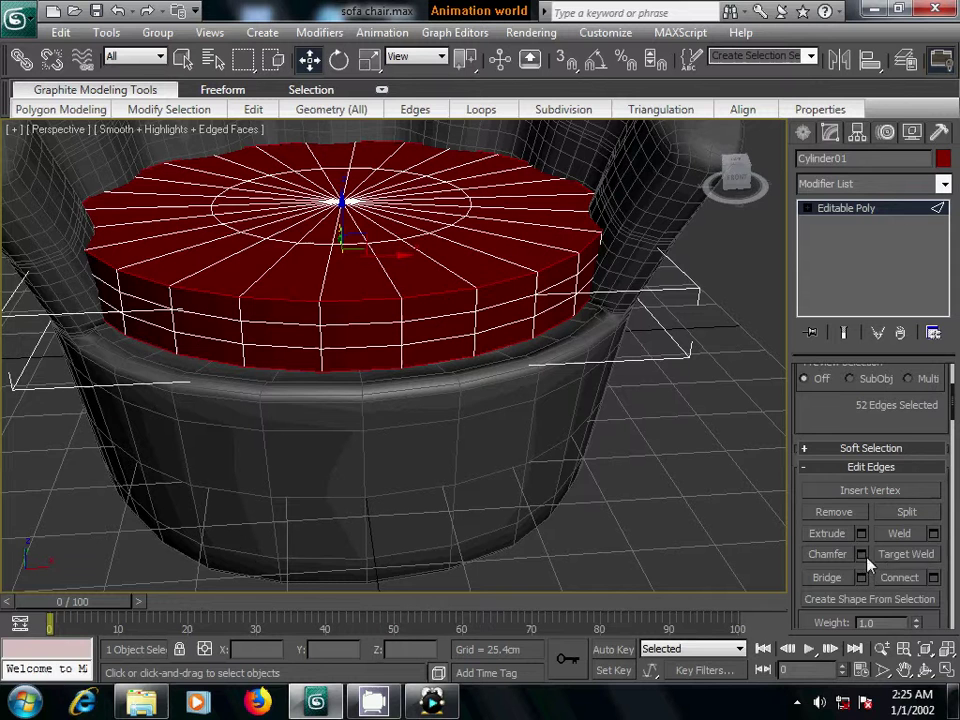
Chamfer the rim edge loops by about 4.4 cm with 2 segments.
click(862, 556)
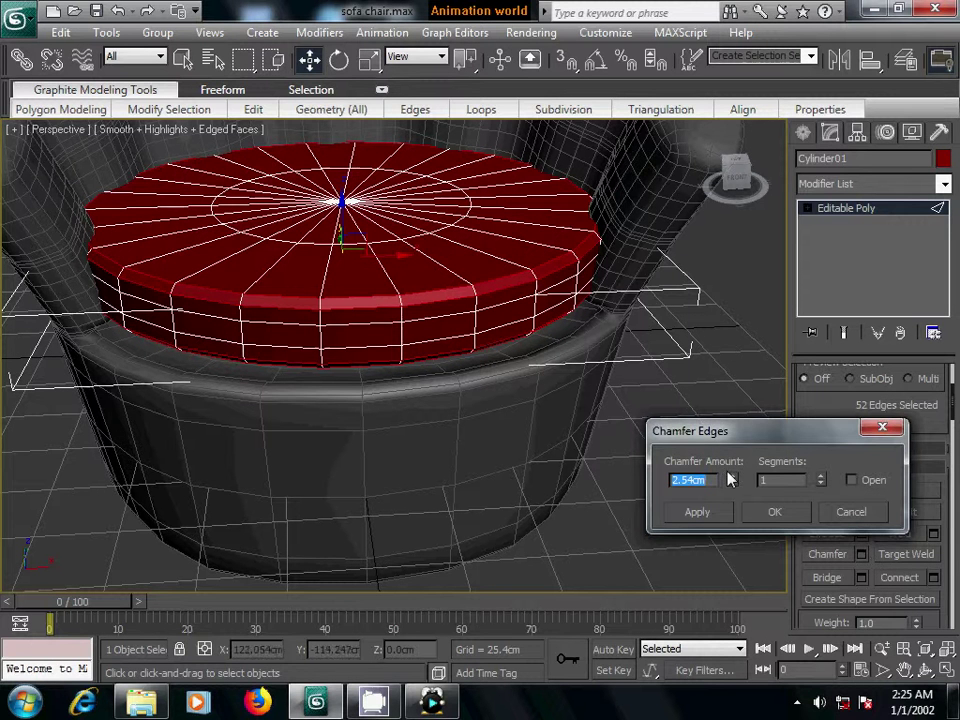
click(821, 477)
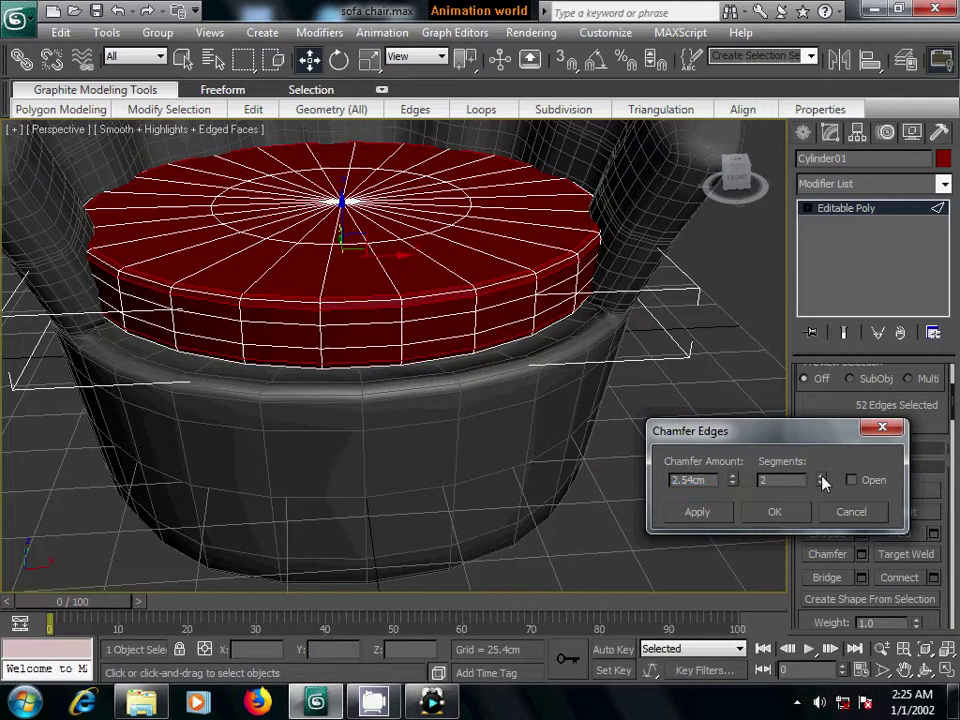
drag(733, 482, 726, 398)
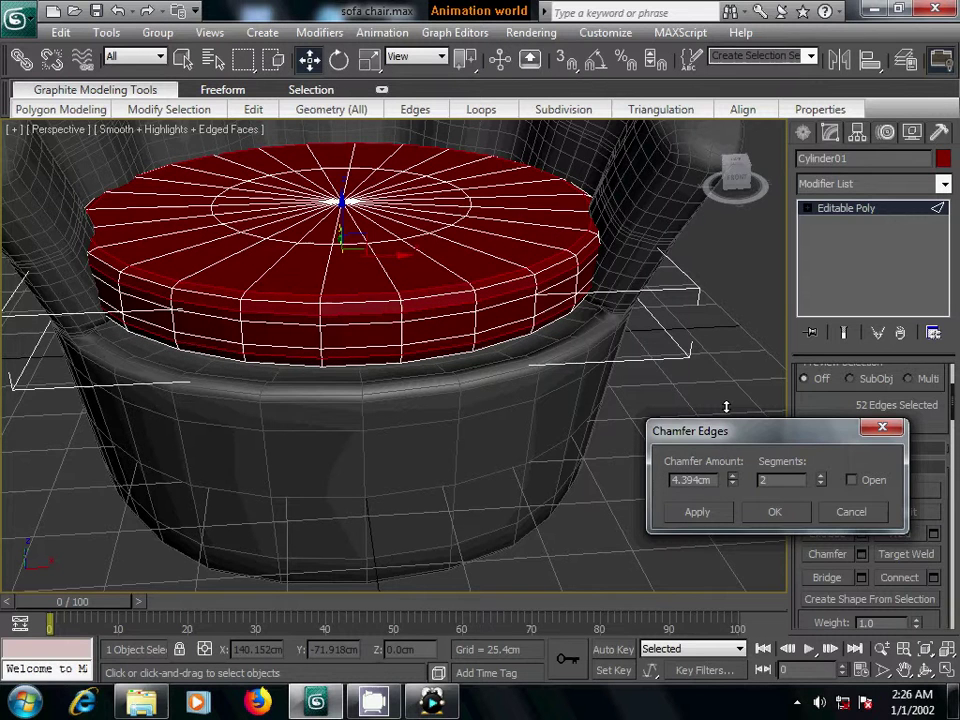
click(774, 512)
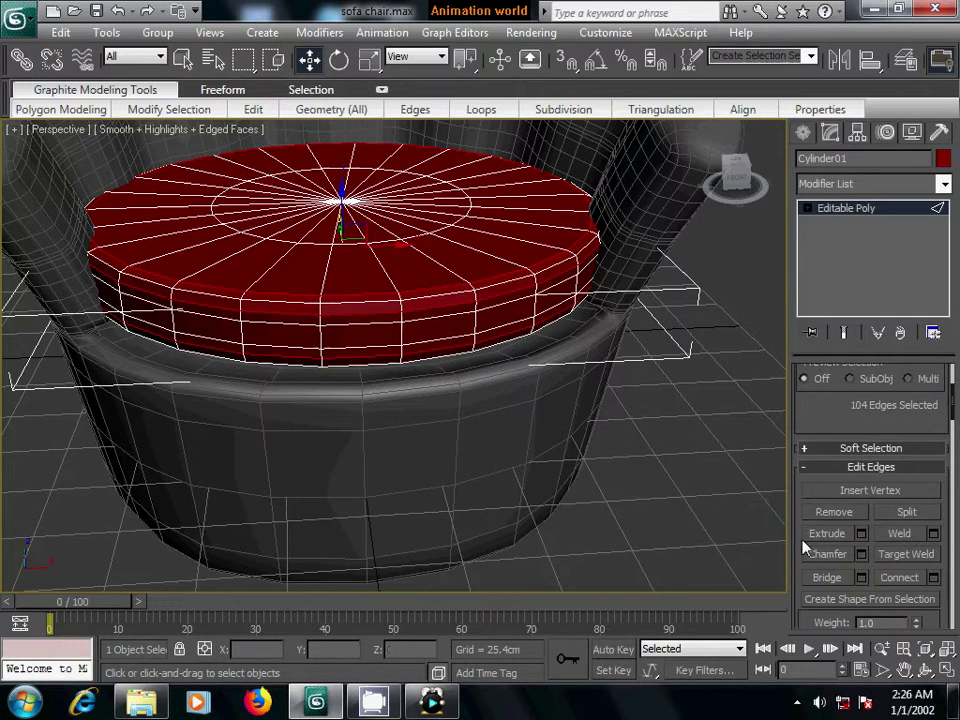
mouse_move(700, 500)
alt+middle_down()
mouse_move(615, 448)
mouse_move(418, 480)
mouse_move(522, 477)
alt+middle_up()
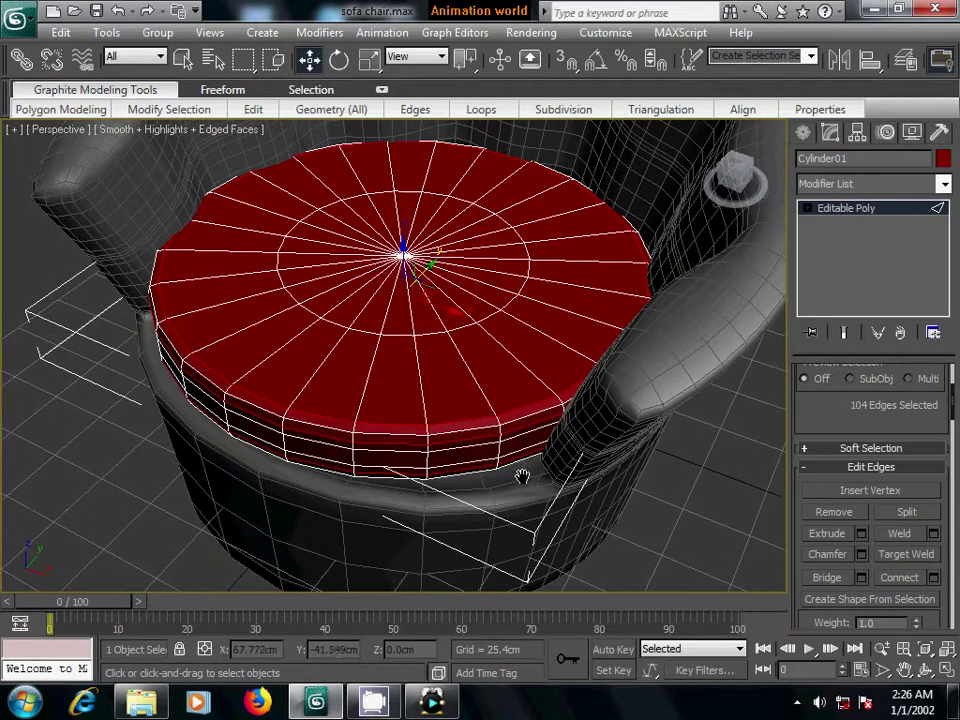
scroll(522, 477, up, 3)
alt+middle_drag(418, 480, 478, 386)
scroll(479, 380, up, 1)
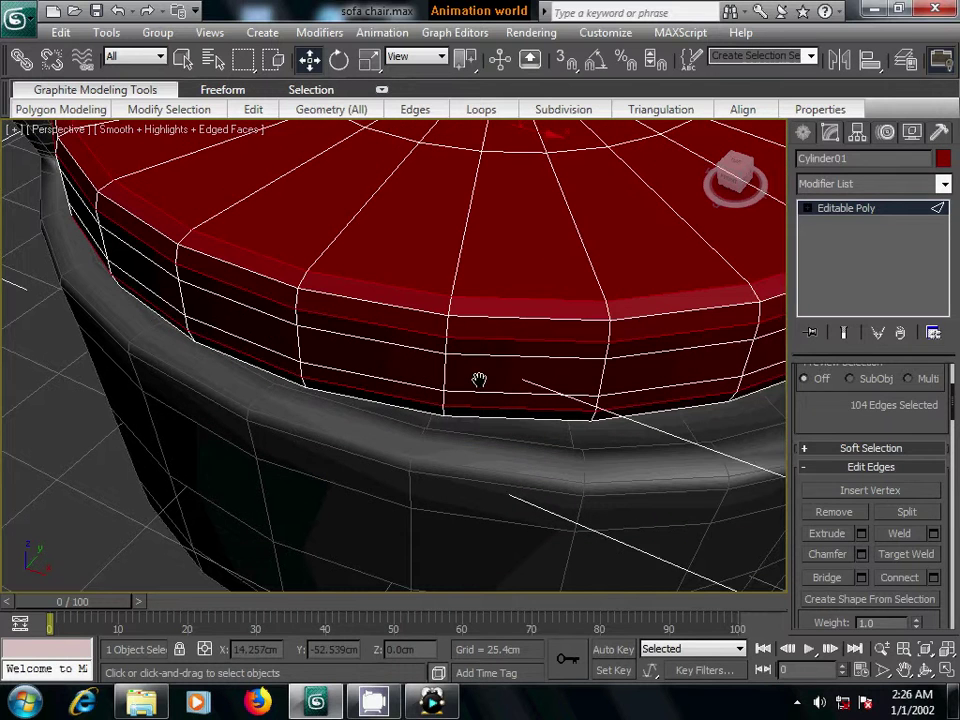
Add a TurboSmooth modifier to the red cushion.
click(859, 185)
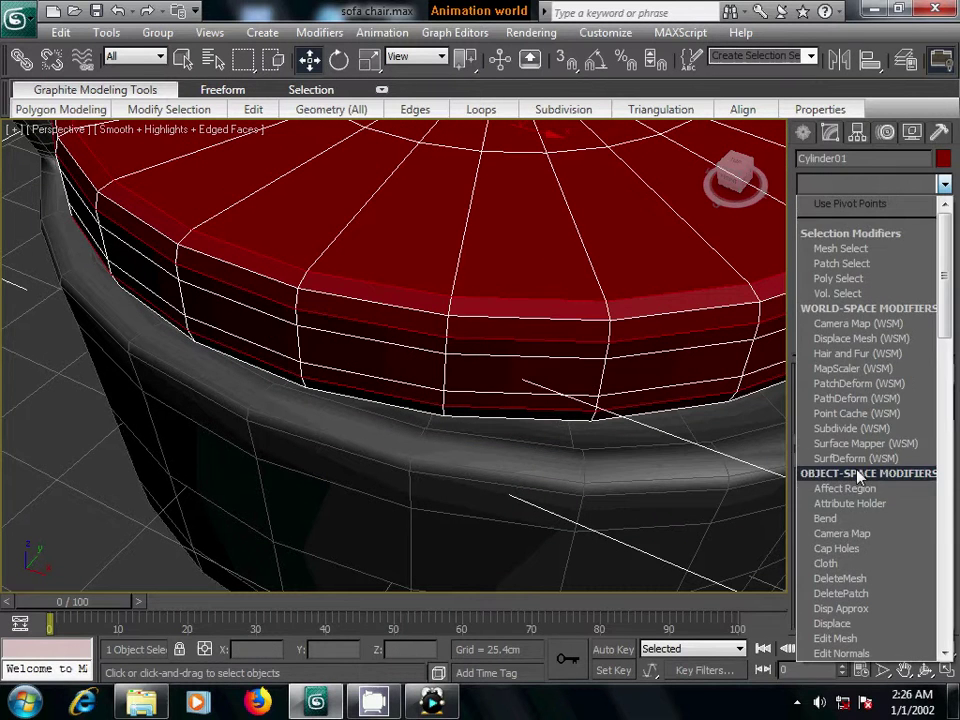
scroll(858, 470, down, 20)
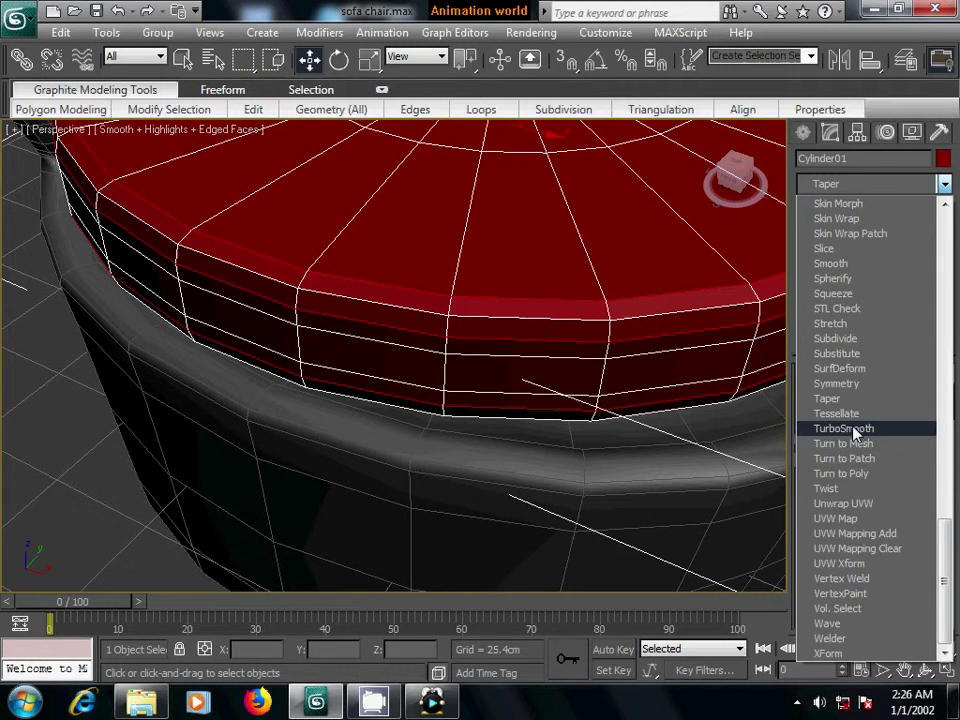
click(855, 430)
mouse_move(776, 450)
alt+middle_down()
mouse_move(521, 482)
mouse_move(686, 413)
alt+middle_up()
scroll(709, 473, down, 3)
Hide edged faces to inspect the smooth cushion, then reselect it and show edges again.
click(756, 497)
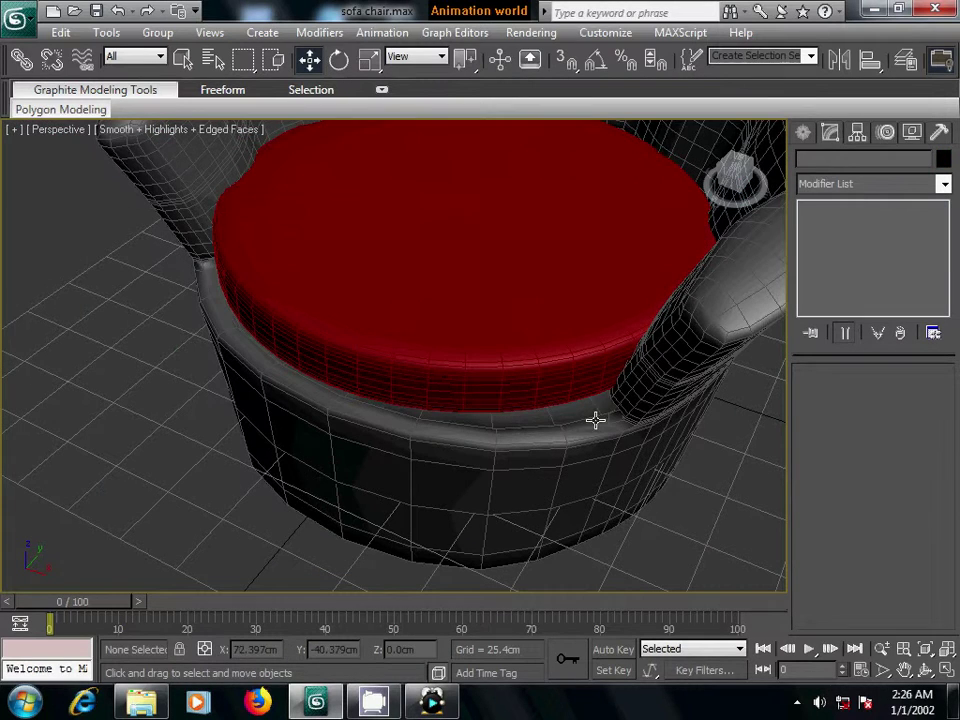
key(F4)
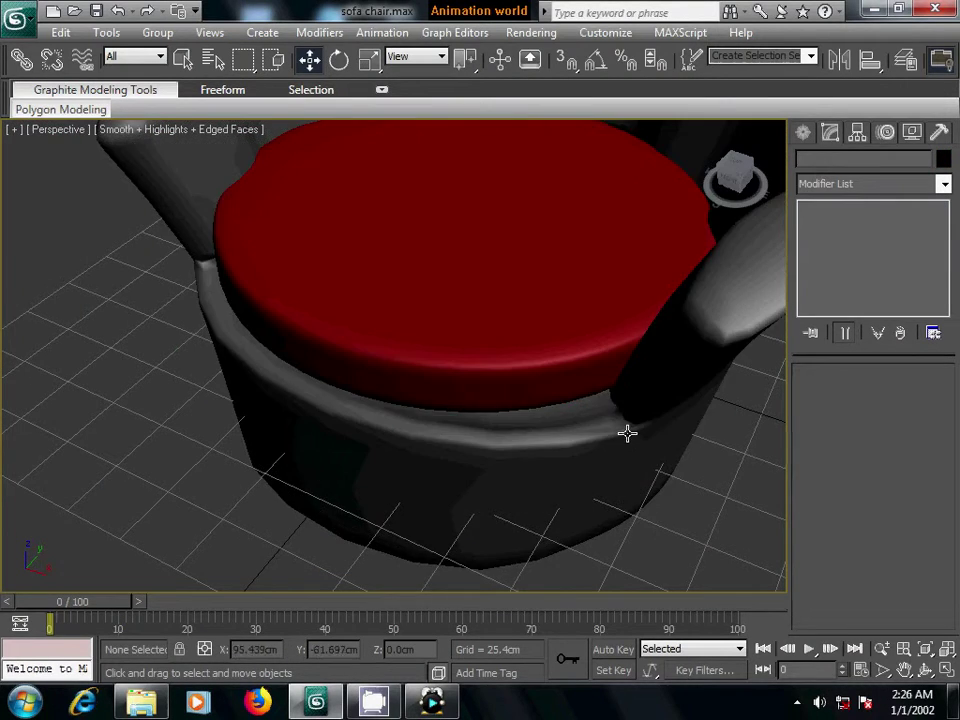
alt+middle_drag(627, 432, 581, 444)
mouse_move(486, 461)
alt+middle_down()
mouse_move(548, 443)
mouse_move(555, 431)
mouse_move(542, 405)
mouse_move(536, 429)
mouse_move(622, 407)
mouse_move(615, 417)
mouse_move(491, 399)
alt+middle_up()
click(491, 399)
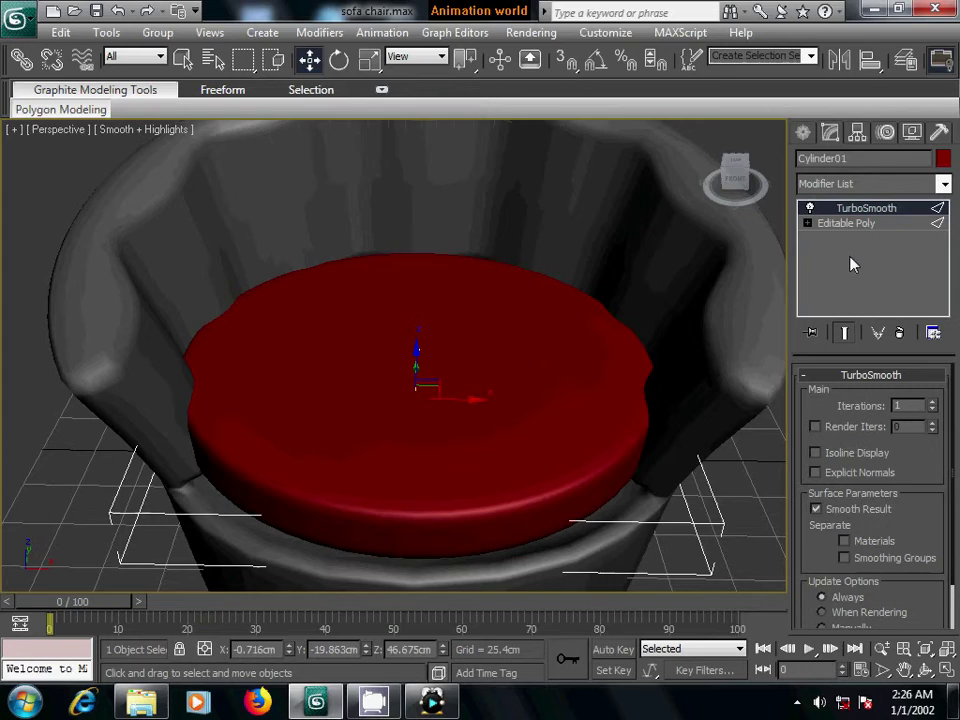
key(F4)
mouse_move(698, 435)
alt+middle_down()
mouse_move(655, 428)
mouse_move(668, 443)
mouse_move(639, 431)
alt+middle_up()
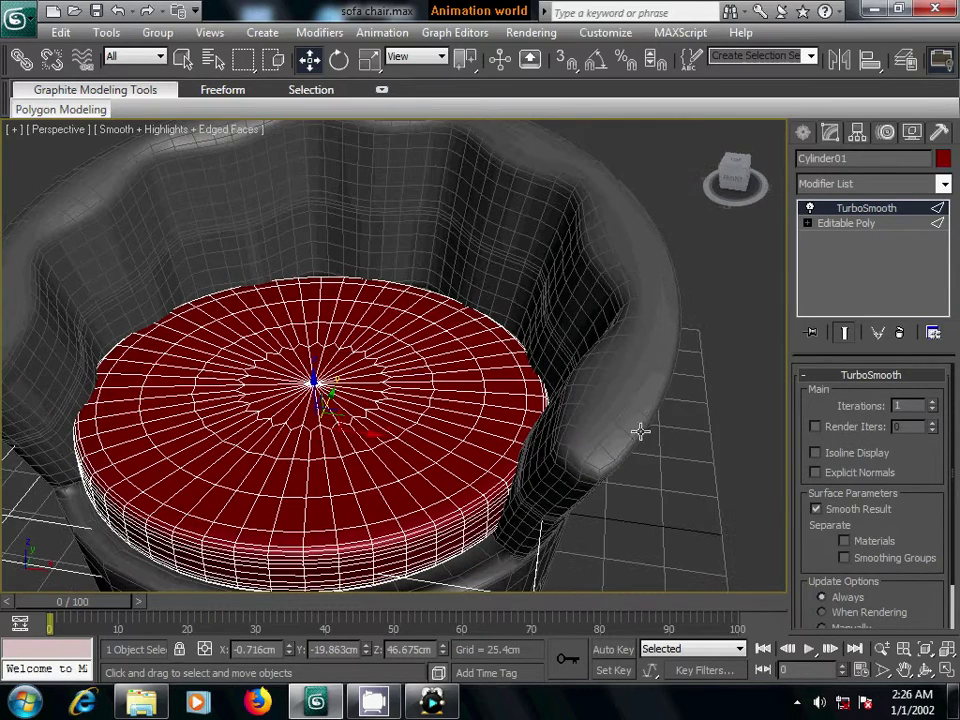
Try raising the cushion's centre vertex, then undo the change.
click(808, 223)
click(842, 238)
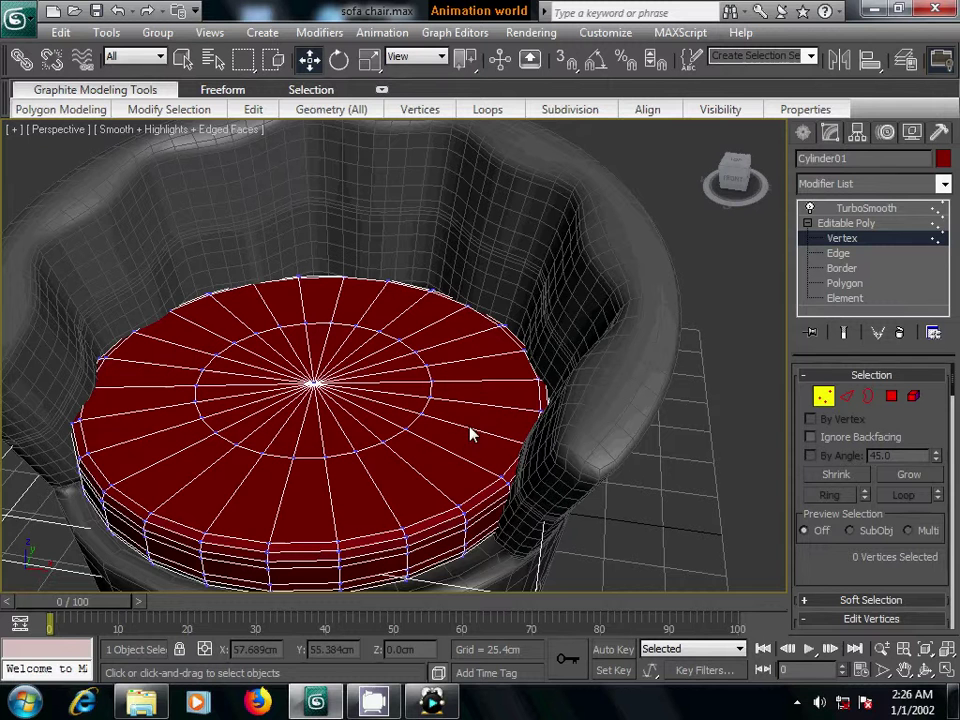
click(314, 383)
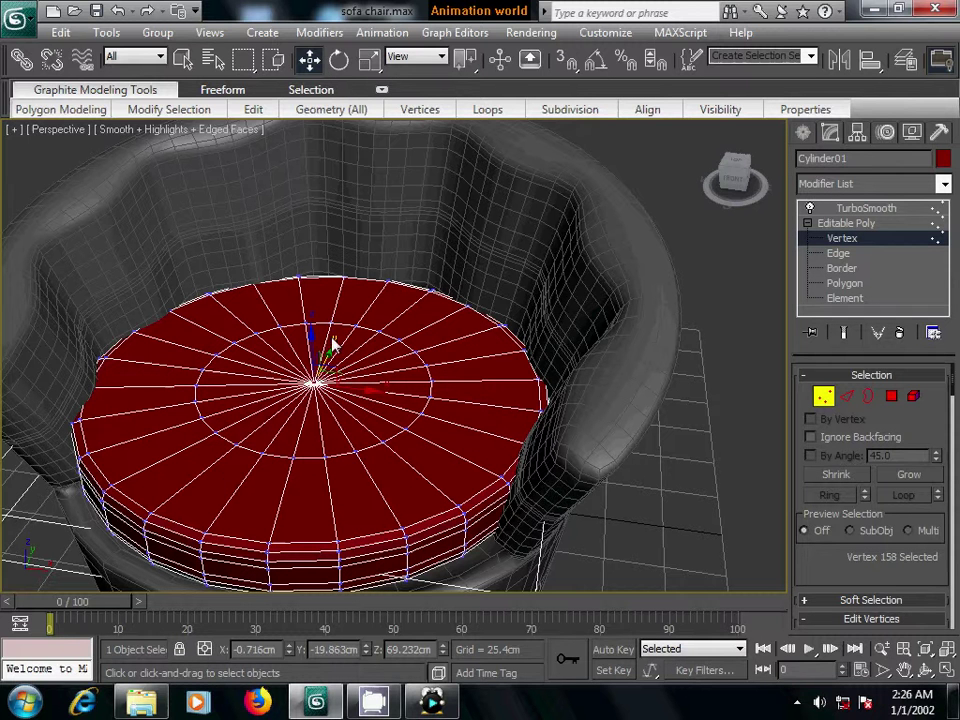
drag(311, 333, 311, 325)
key(ctrl+z)
scroll(380, 405, up, 2)
scroll(390, 390, up, 2)
mouse_move(381, 395)
alt+middle_down()
mouse_move(330, 433)
mouse_move(520, 450)
alt+middle_up()
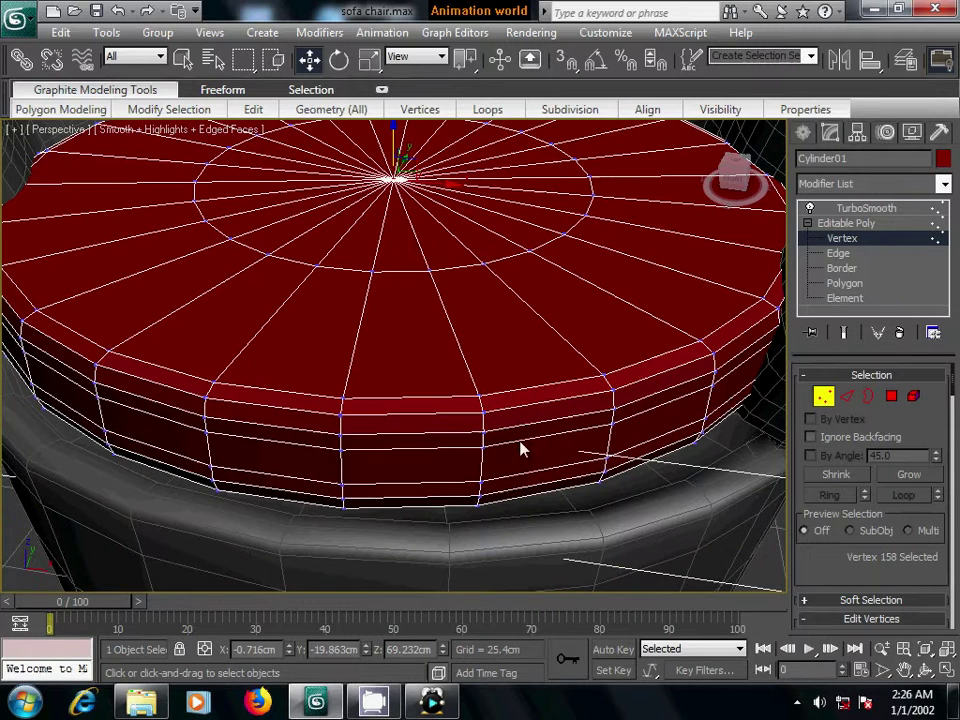
Select the full edge loop around the cushion's side rim.
click(847, 396)
click(575, 398)
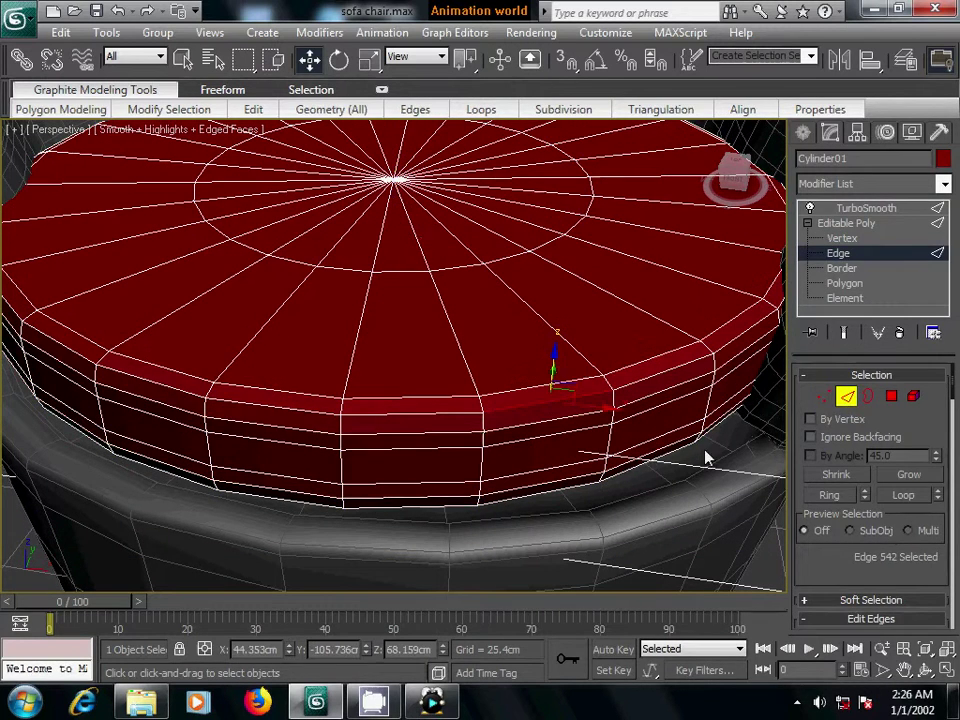
click(900, 496)
mouse_move(681, 476)
alt+middle_down()
mouse_move(634, 497)
mouse_move(632, 513)
alt+middle_up()
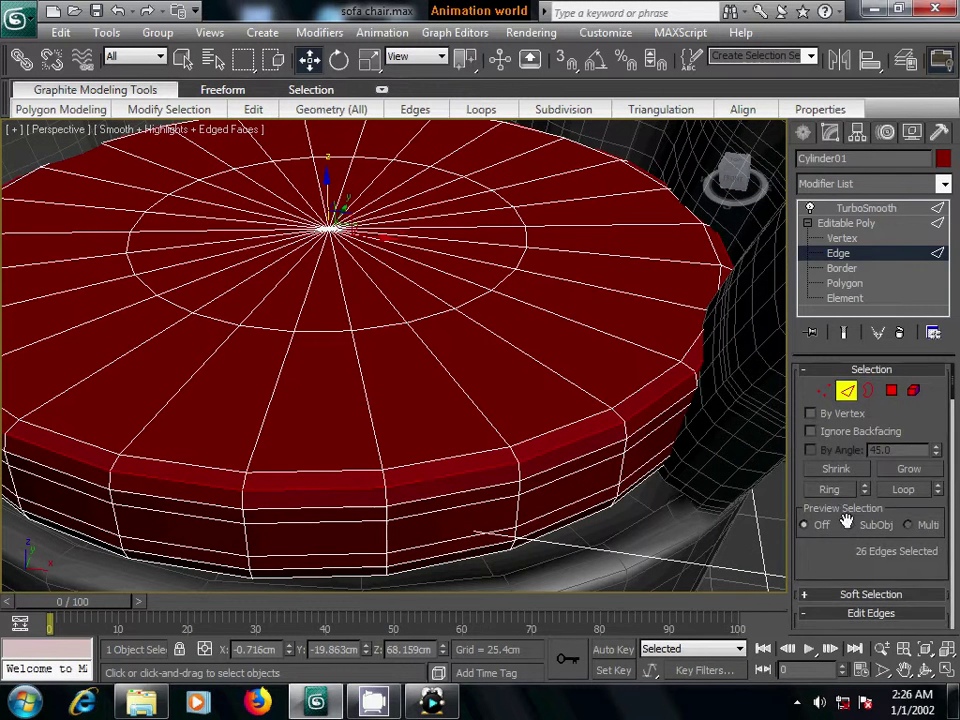
scroll(852, 540, down, 3)
Extrude the rim loop 0.925 cm high with a 1.524 cm base width.
click(862, 597)
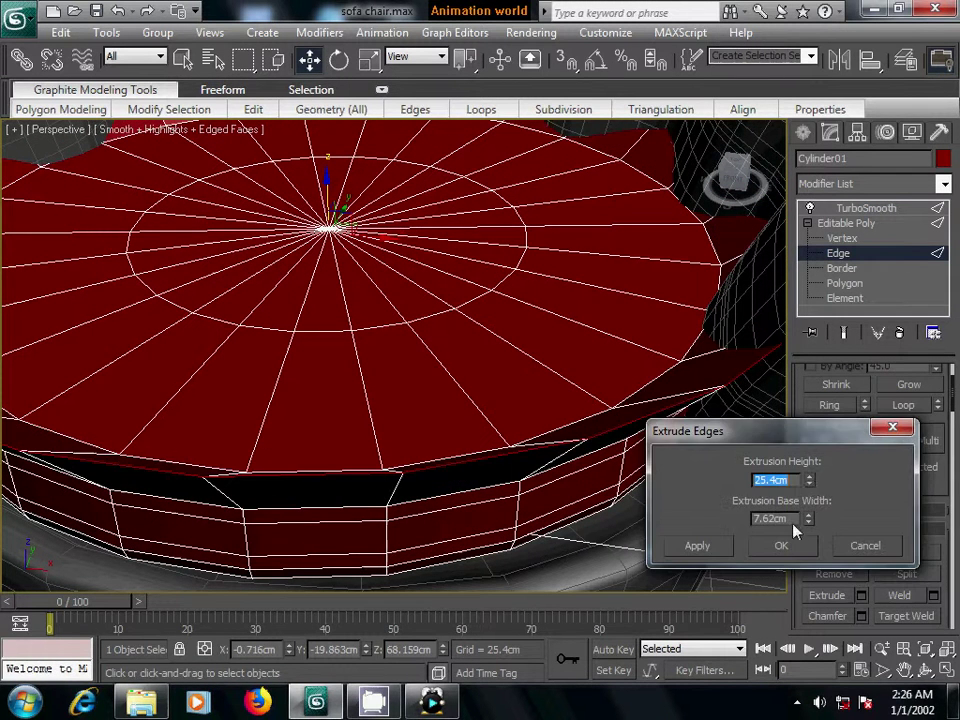
mouse_move(809, 483)
mouse_down()
mouse_move(812, 507)
mouse_move(760, 540)
mouse_up()
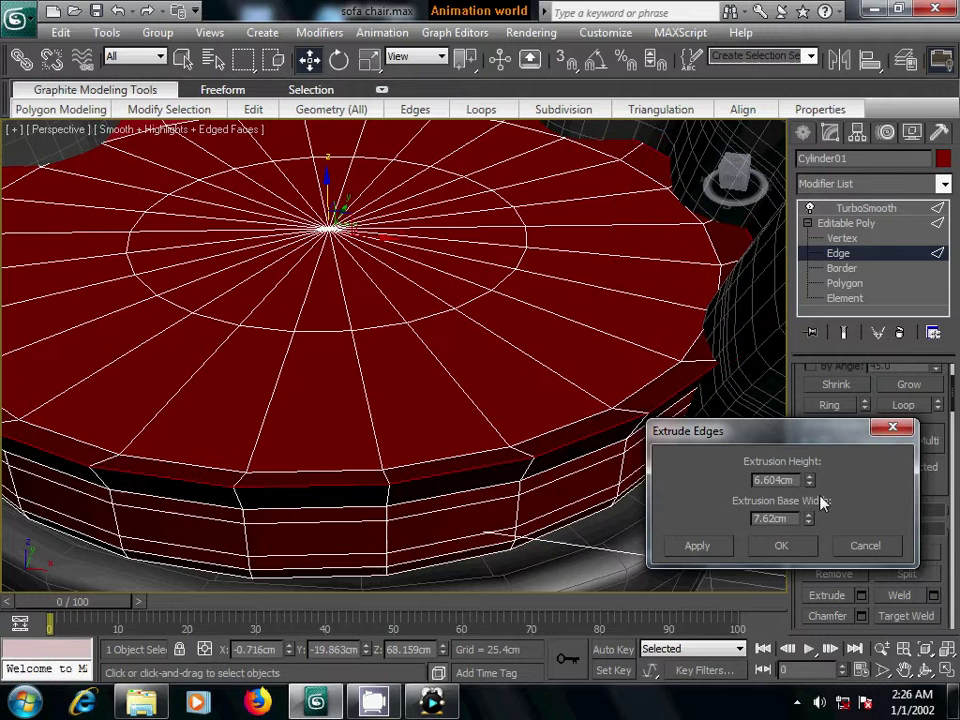
drag(812, 490, 828, 563)
scroll(521, 497, up, 2)
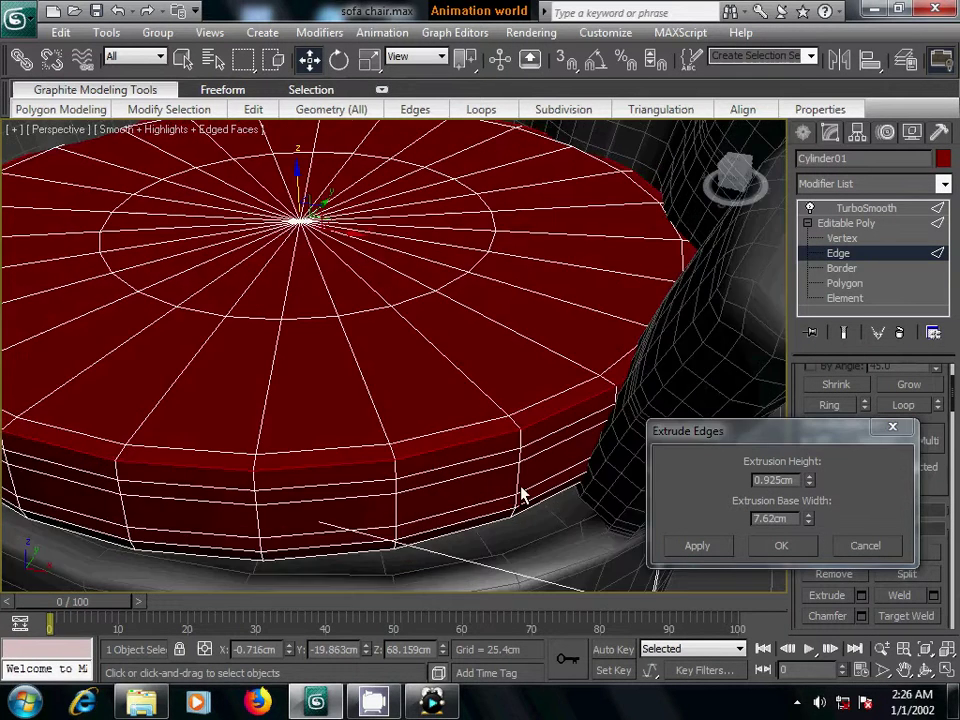
scroll(512, 486, up, 4)
scroll(443, 450, down, 2)
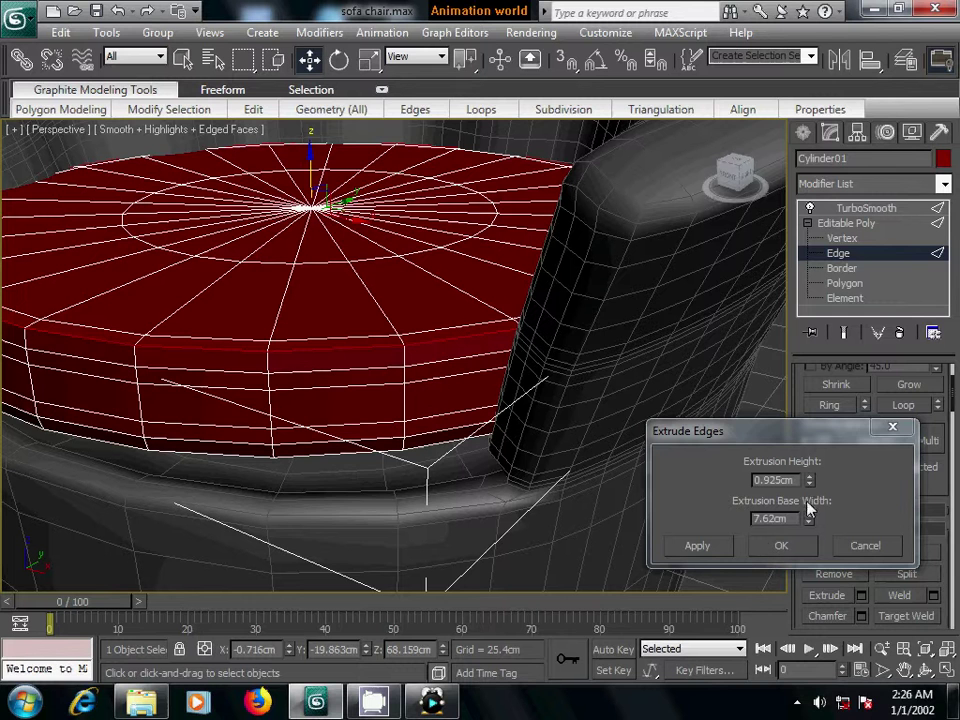
drag(809, 524, 812, 599)
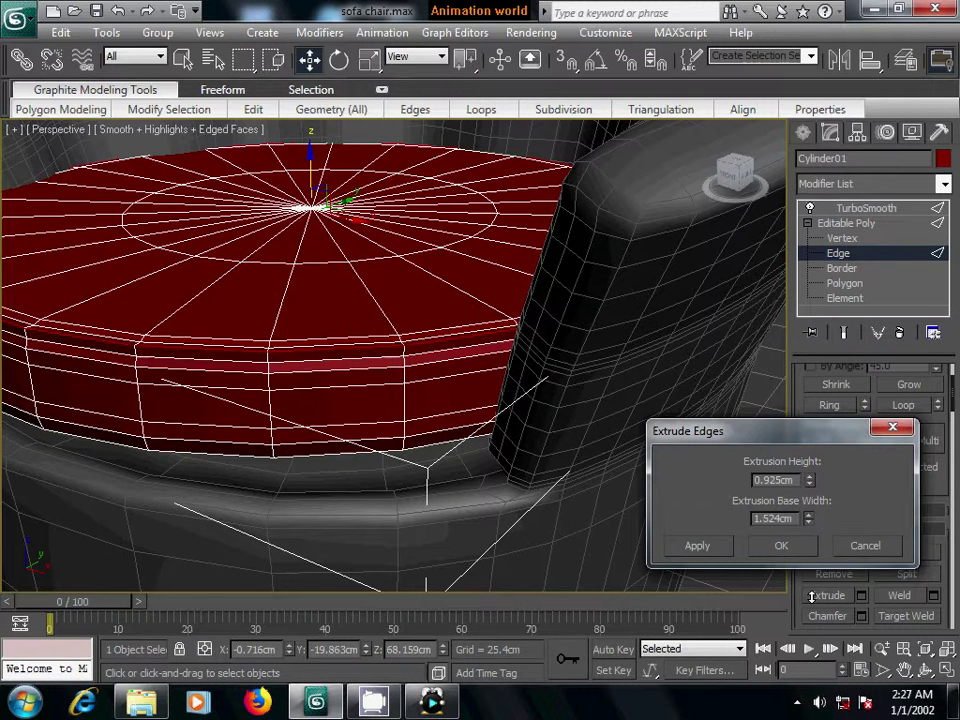
click(778, 547)
scroll(446, 484, up, 2)
Select two edge loops along the cushion's extruded upper rim.
scroll(456, 489, up, 2)
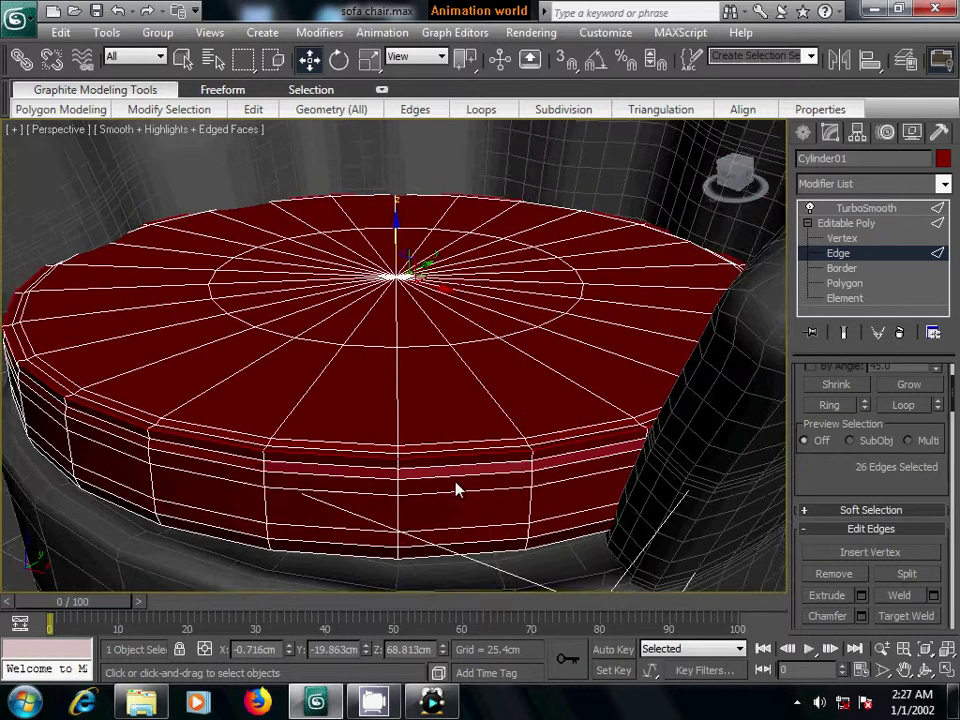
scroll(456, 489, up, 3)
scroll(418, 467, up, 5)
middle_drag(510, 381, 491, 411)
click(409, 354)
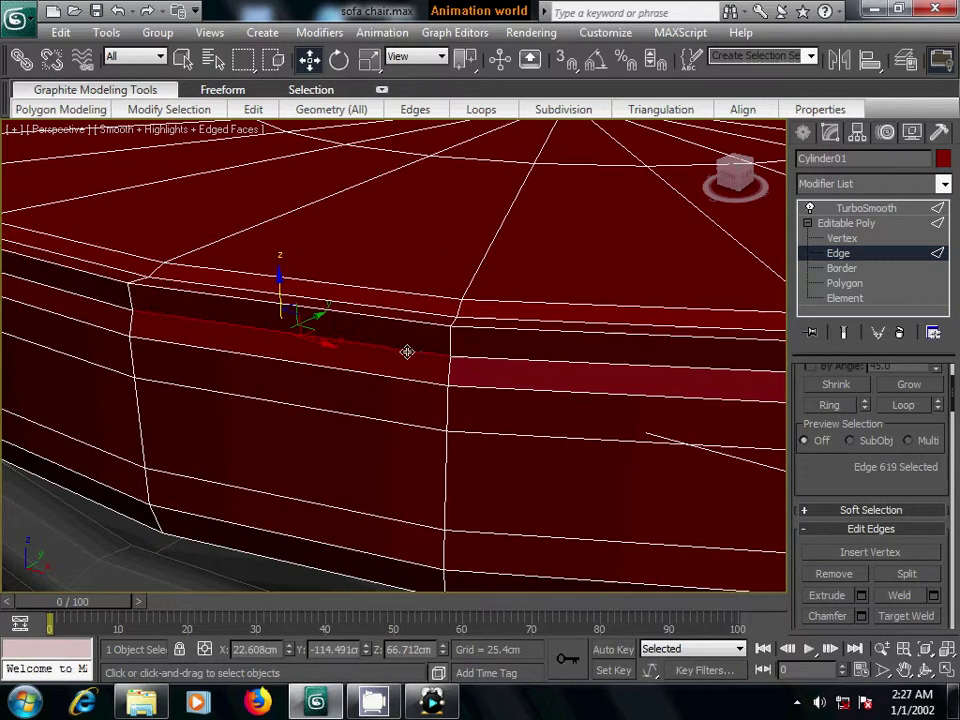
ctrl+click(391, 308)
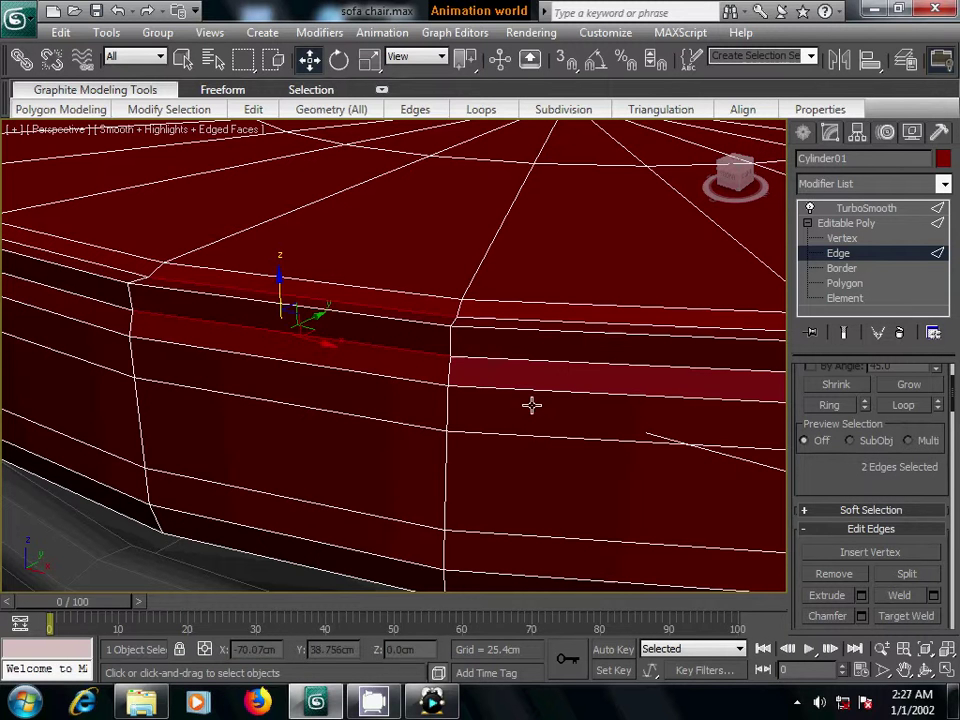
click(902, 405)
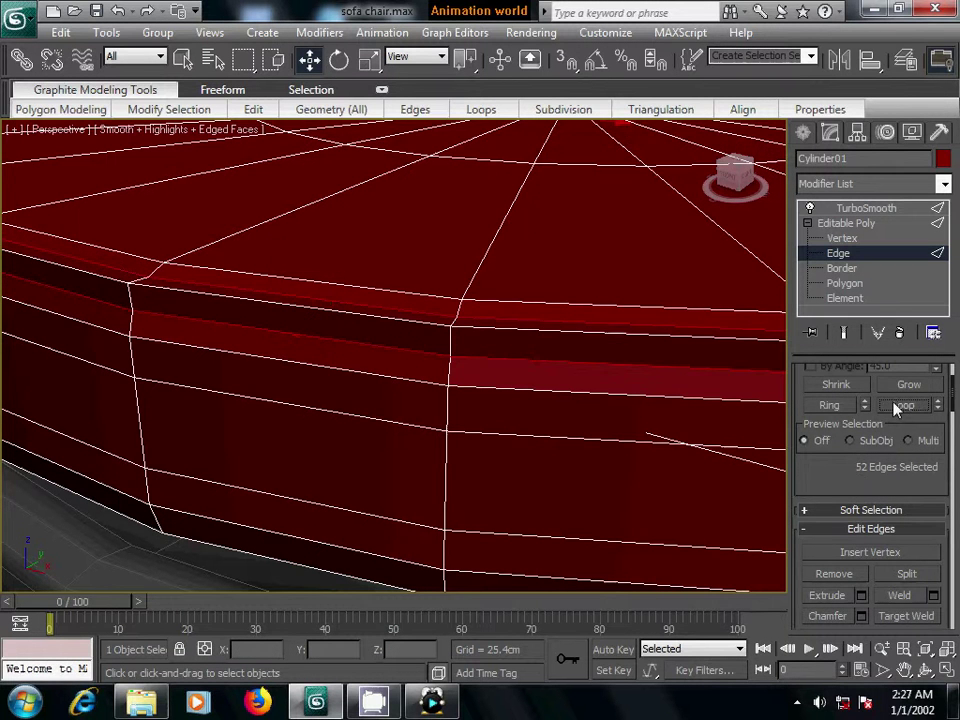
scroll(821, 431, down, 2)
Extrude those loops 0.239 cm high with 0.33 cm base width and view the TurboSmooth result.
click(860, 539)
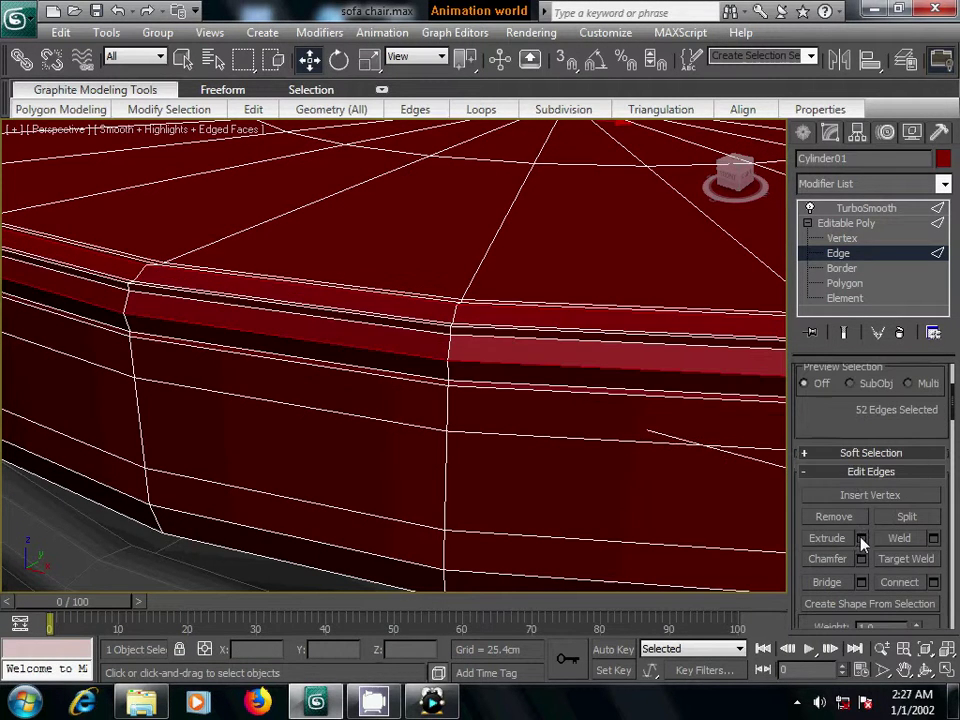
mouse_move(813, 527)
mouse_down()
mouse_move(818, 566)
mouse_move(816, 501)
mouse_move(834, 548)
mouse_move(810, 520)
mouse_move(820, 525)
mouse_move(820, 560)
mouse_move(815, 423)
mouse_move(806, 423)
mouse_move(806, 439)
mouse_up()
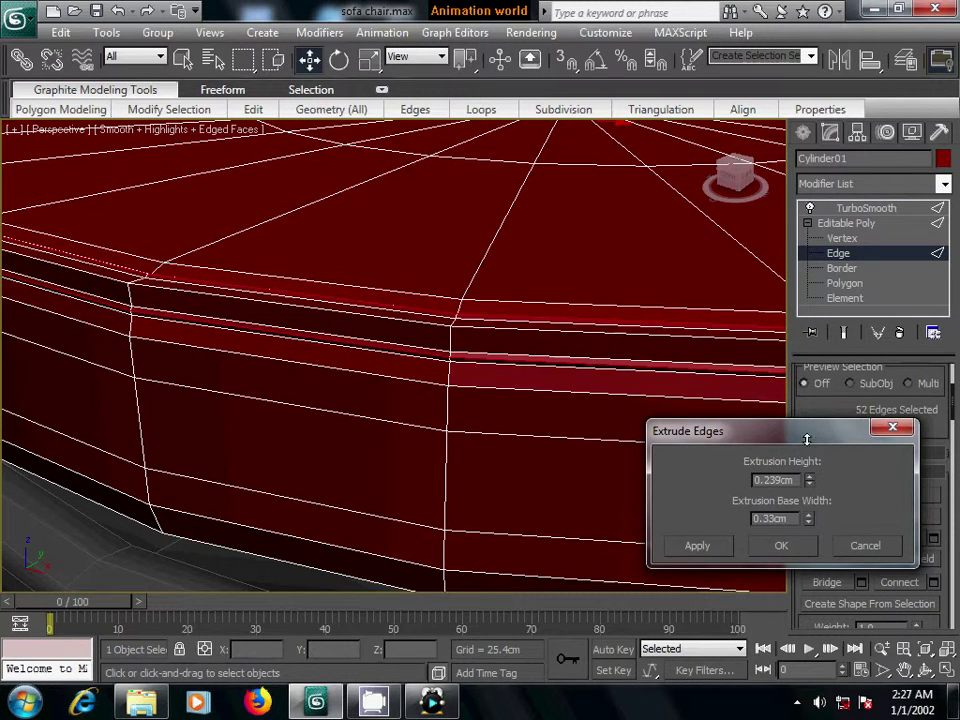
click(786, 545)
click(858, 209)
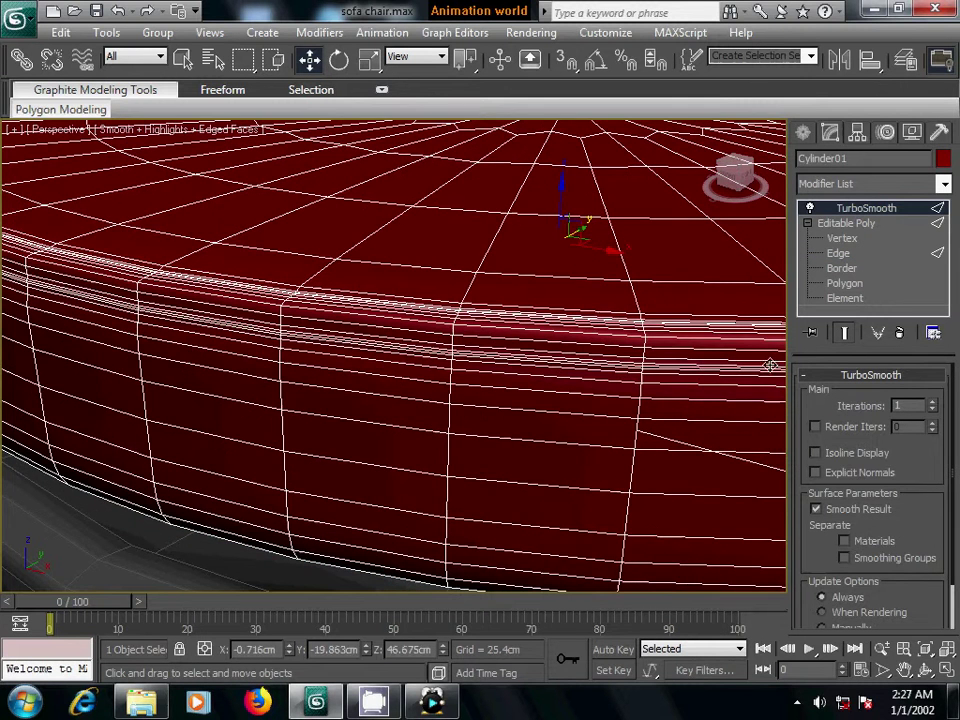
alt+middle_drag(600, 330, 597, 389)
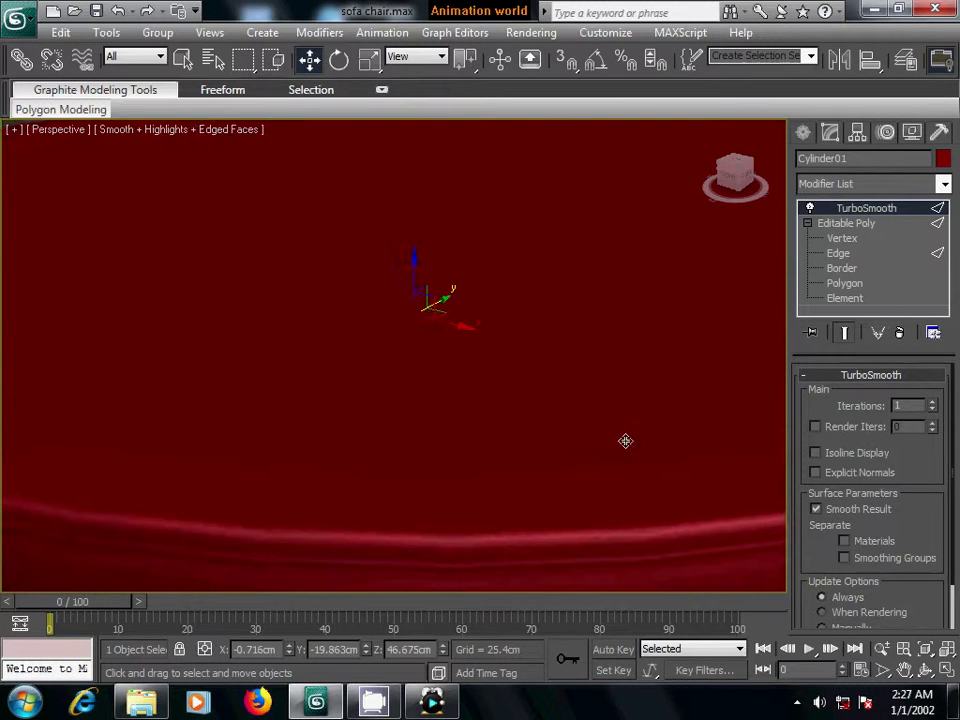
Turn off edged faces and orbit around to inspect the cushion's curved edge.
key(F4)
alt+middle_drag(626, 441, 561, 414)
scroll(563, 415, down, 5)
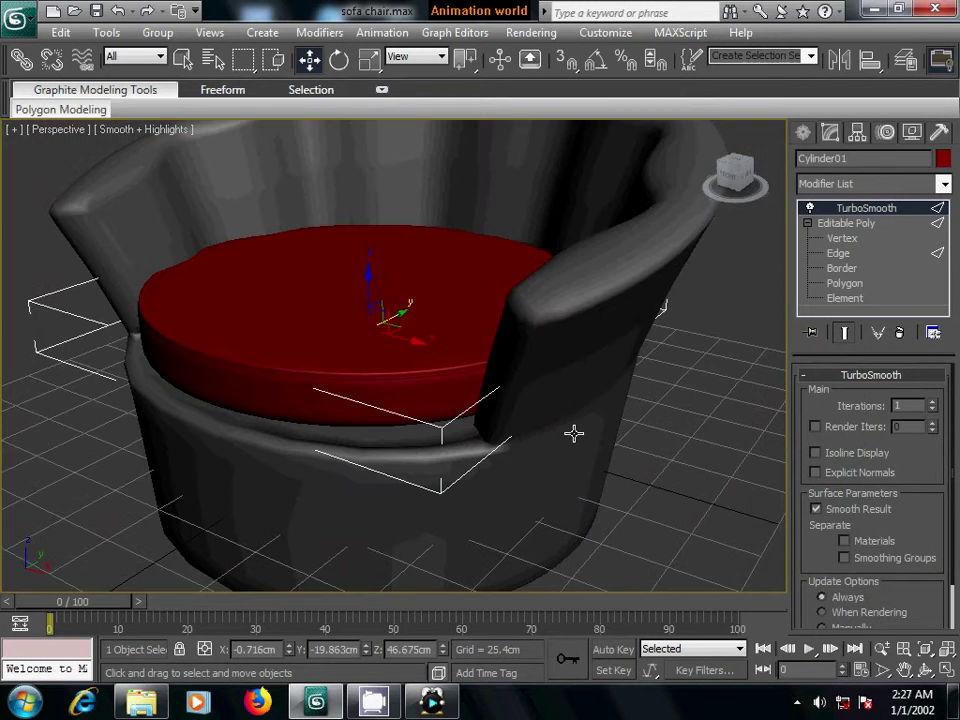
mouse_move(388, 426)
alt+middle_down()
mouse_move(505, 427)
mouse_move(482, 435)
alt+middle_up()
scroll(506, 416, up, 2)
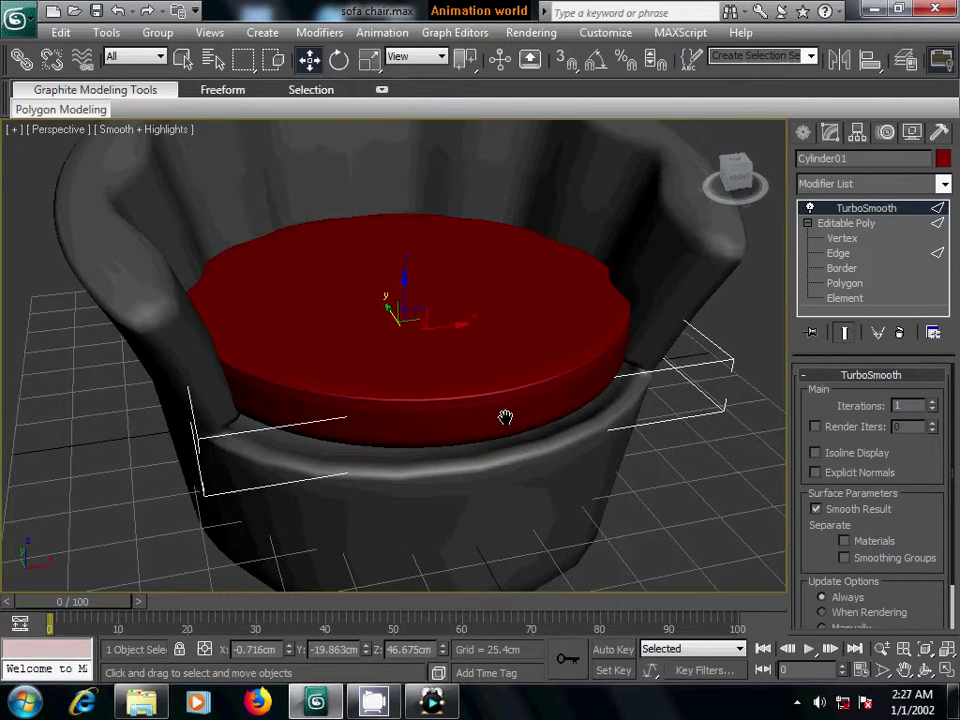
scroll(506, 416, up, 4)
mouse_move(585, 410)
middle_down()
mouse_move(484, 444)
mouse_move(539, 418)
mouse_move(499, 422)
middle_up()
scroll(499, 422, up, 2)
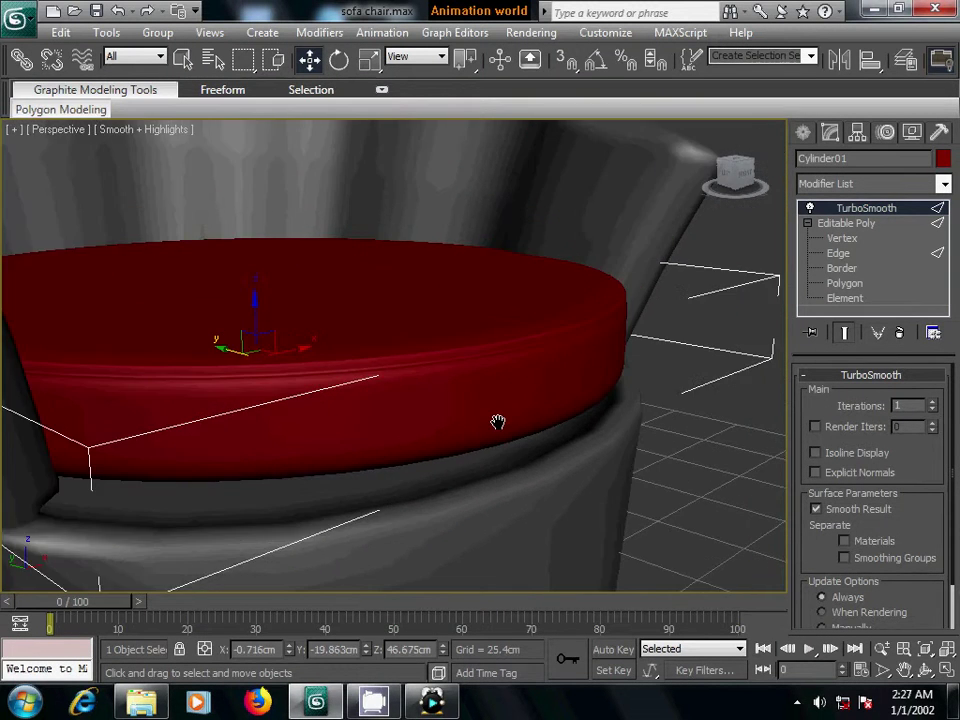
scroll(497, 422, up, 2)
scroll(506, 413, up, 2)
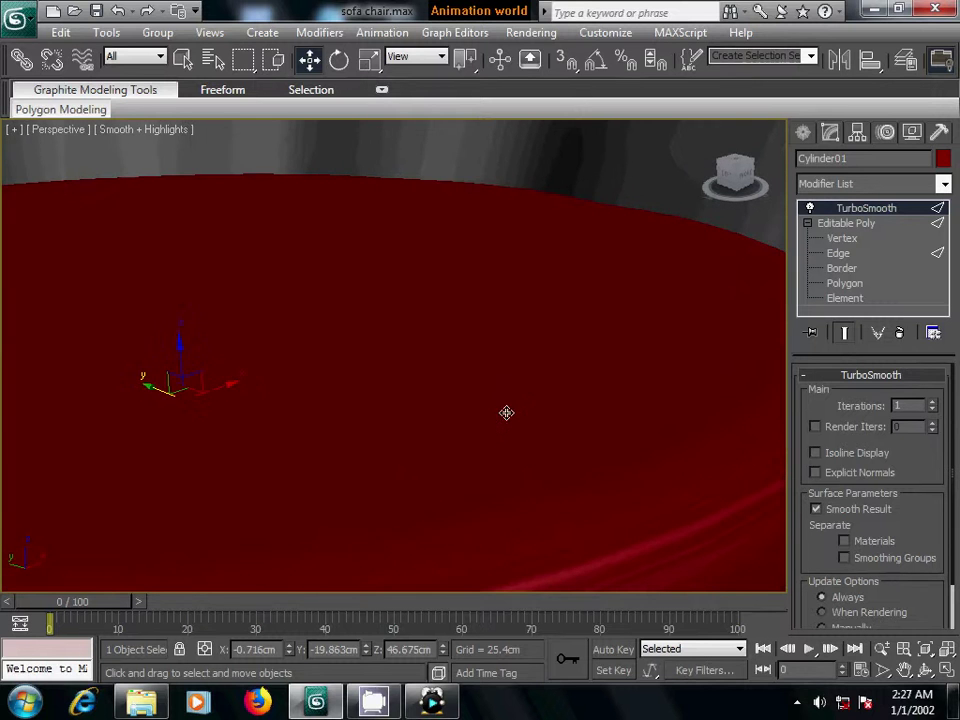
mouse_move(521, 413)
alt+middle_down()
mouse_move(494, 405)
mouse_move(484, 426)
mouse_move(500, 426)
mouse_move(456, 427)
alt+middle_up()
Zoom out and bring up a zoomed-in Front view of the whole chair.
scroll(500, 426, down, 1)
scroll(508, 426, down, 3)
scroll(508, 426, down, 2)
scroll(508, 426, down, 1)
key(f)
scroll(452, 446, up, 1)
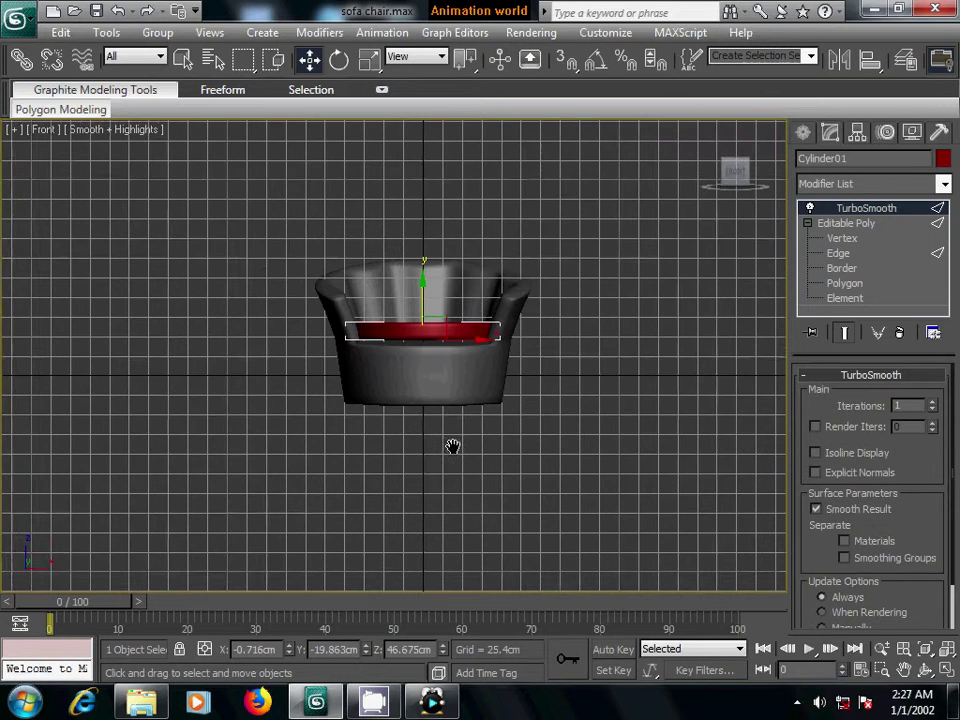
scroll(459, 452, up, 4)
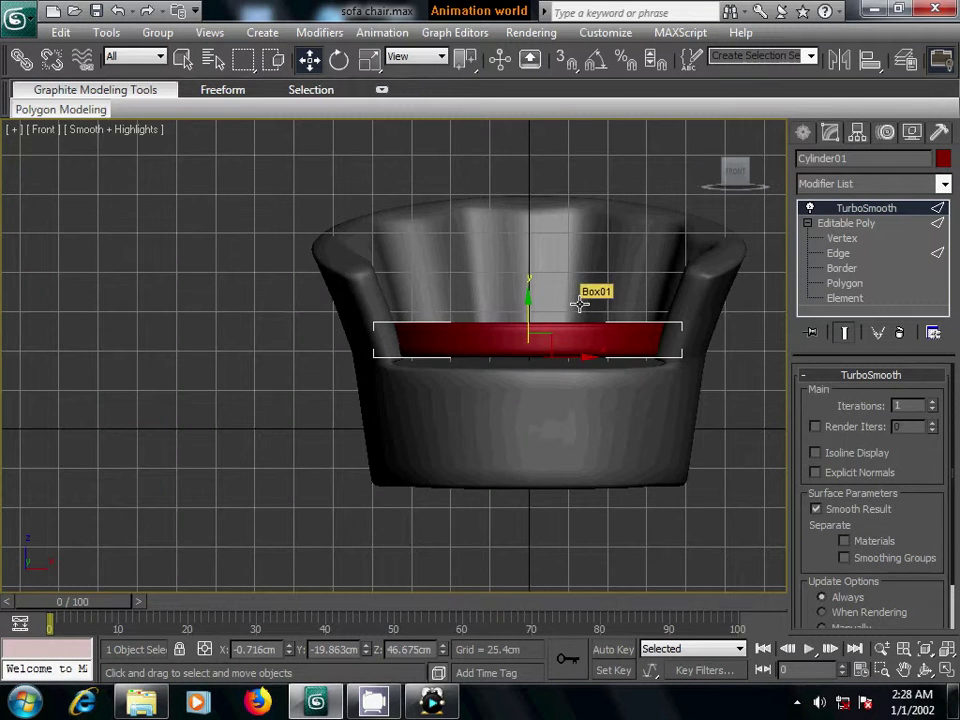
Lower the cushion slightly in wireframe Front view, then nudge it to Y −19.196 cm.
key(F3)
drag(528, 296, 527, 306)
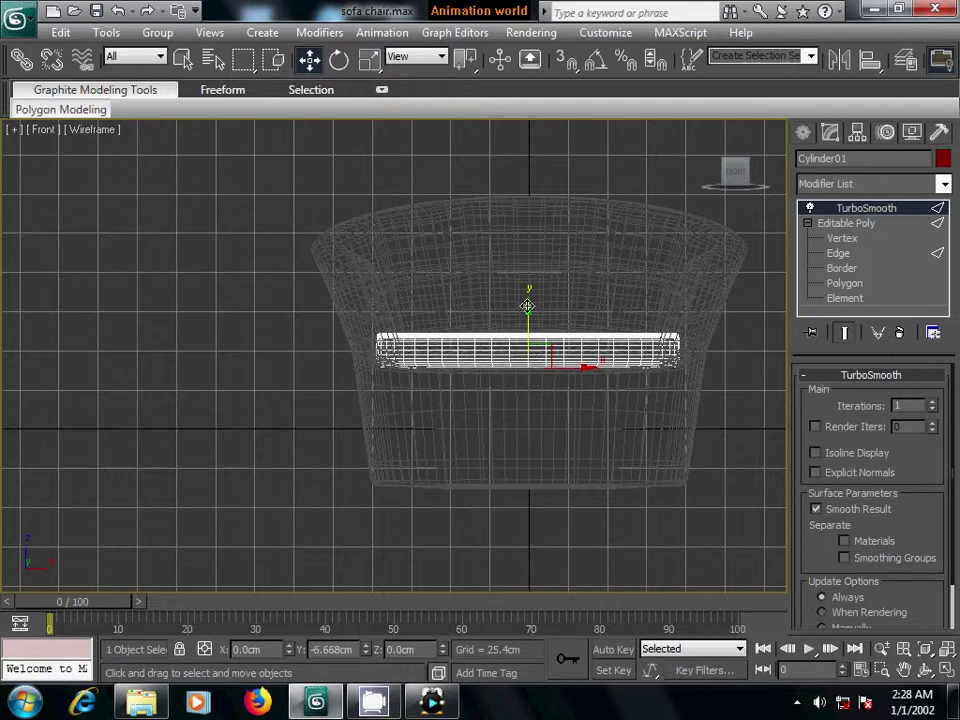
key(p)
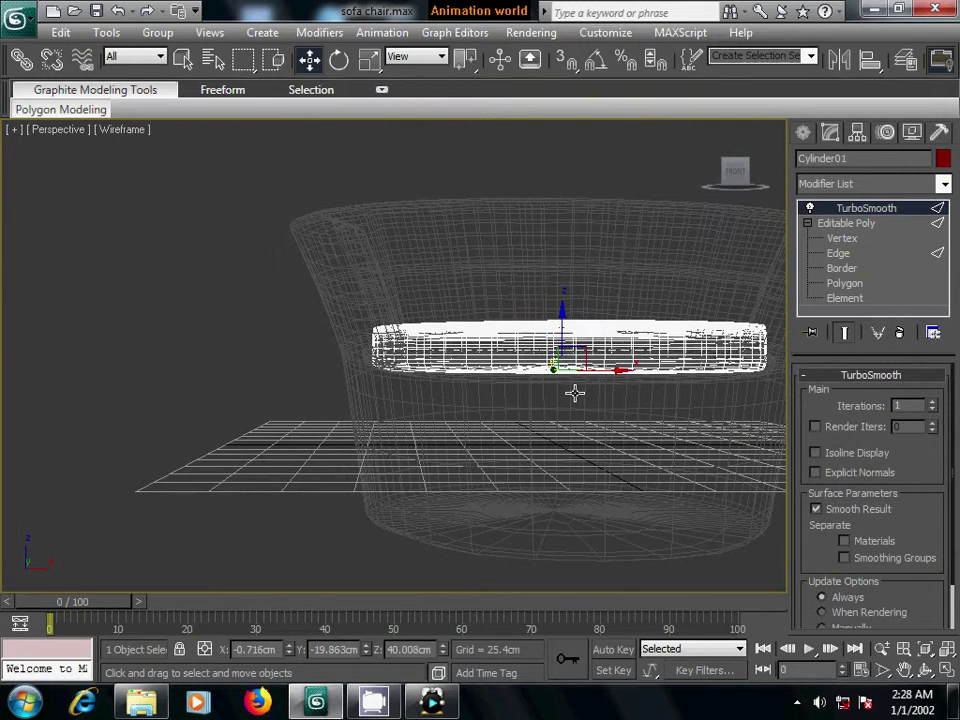
key(F3)
mouse_move(510, 399)
alt+middle_down()
mouse_move(474, 476)
mouse_move(480, 489)
mouse_move(589, 441)
alt+middle_up()
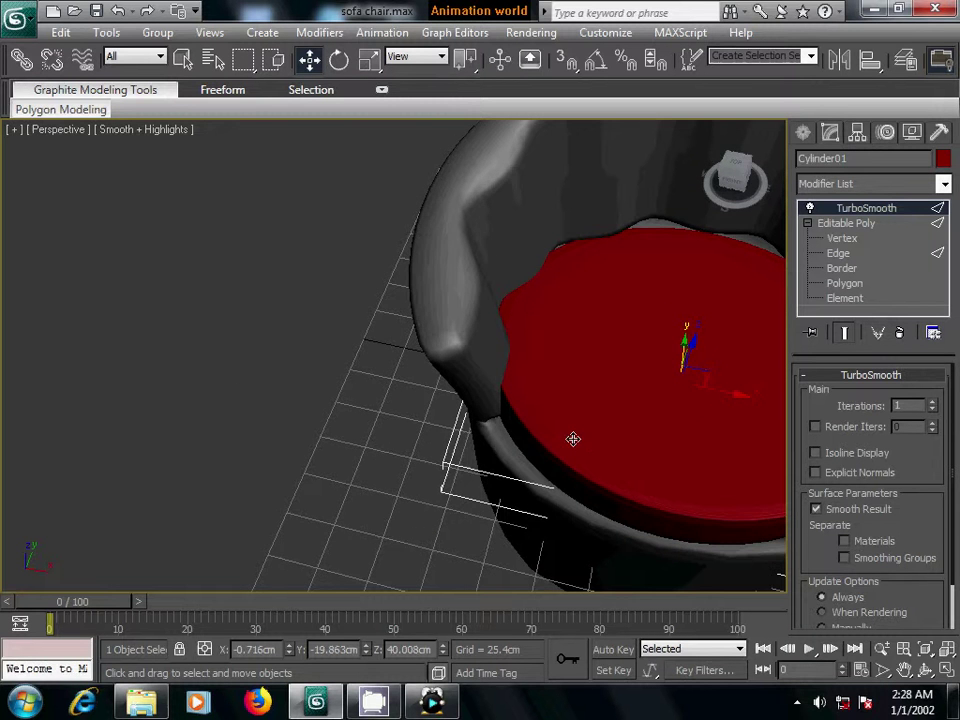
mouse_move(476, 456)
alt+middle_down()
mouse_move(544, 343)
mouse_move(426, 373)
alt+middle_up()
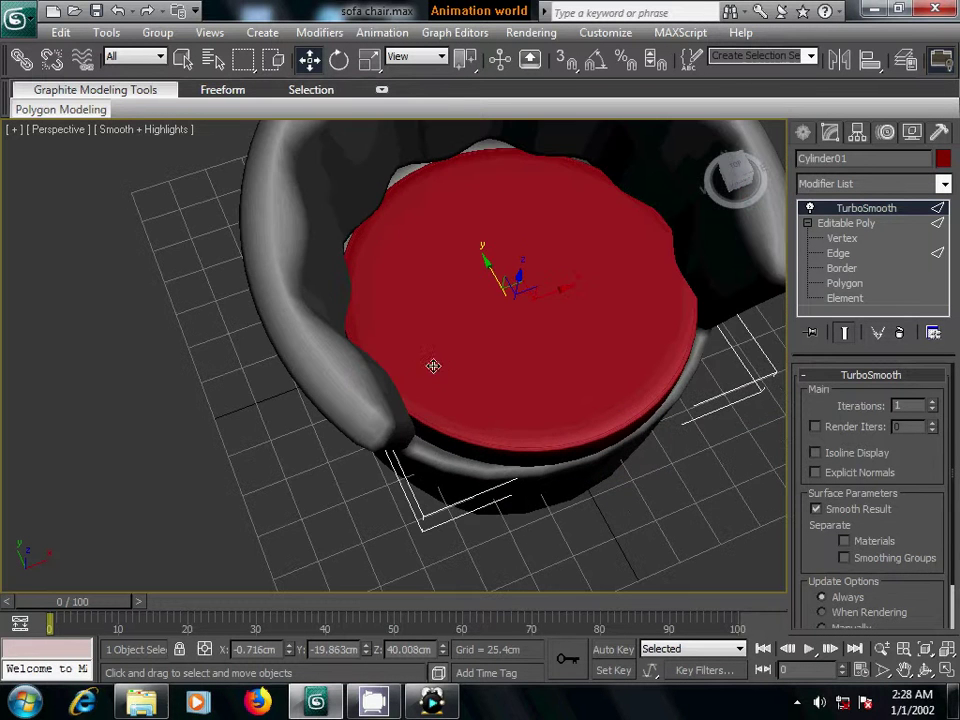
drag(487, 260, 483, 261)
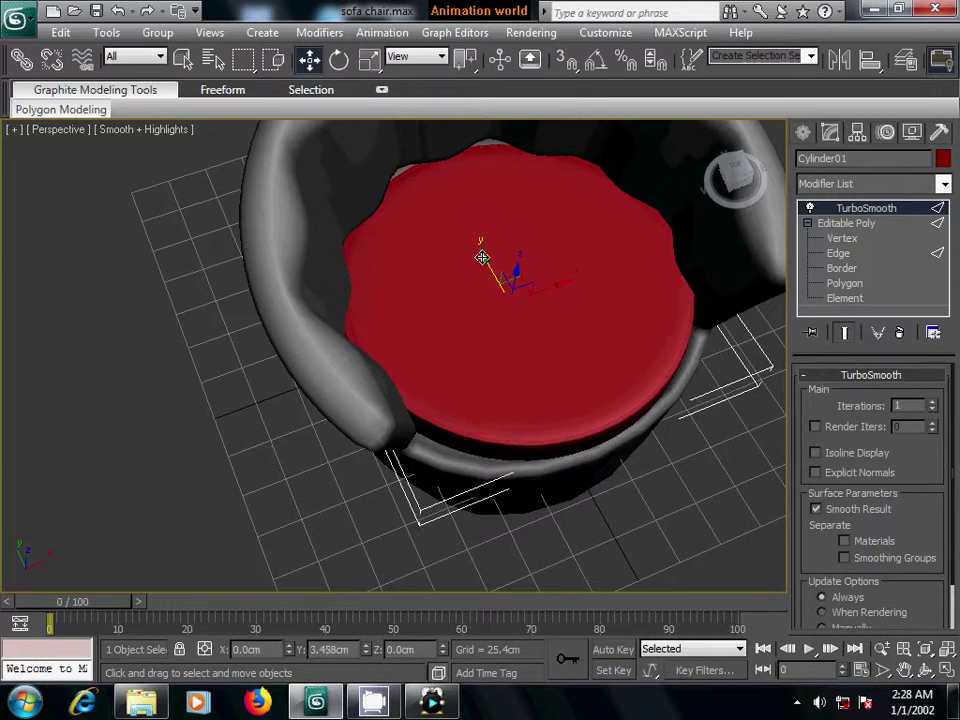
mouse_move(482, 259)
alt+middle_down()
mouse_move(514, 392)
mouse_move(544, 364)
mouse_move(576, 356)
mouse_move(561, 354)
mouse_move(531, 389)
mouse_move(528, 376)
alt+middle_up()
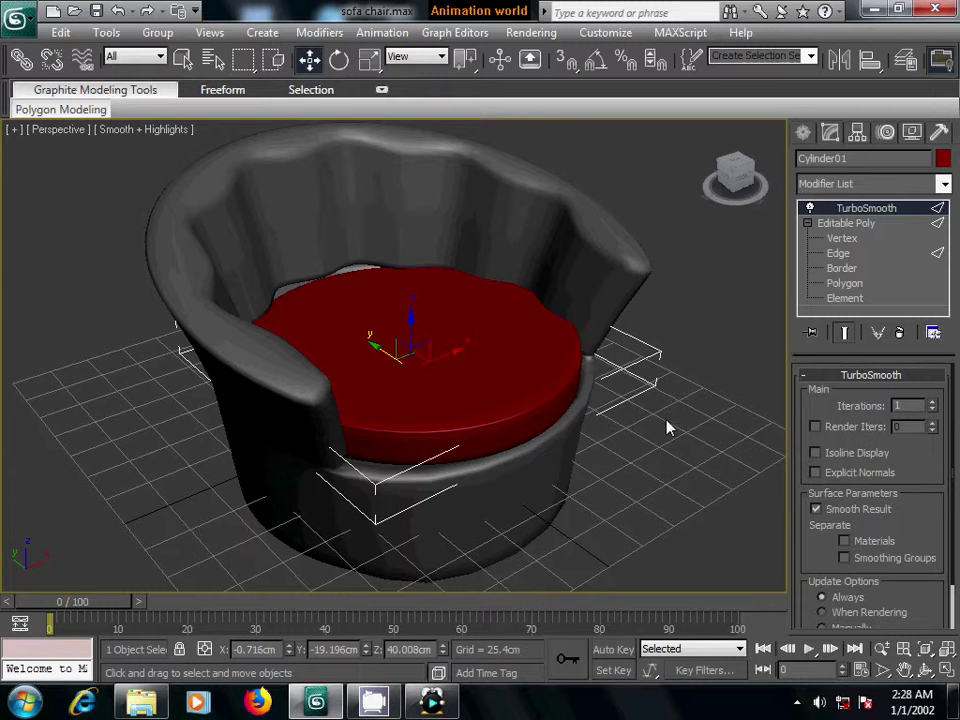
Turn on Ignore Backfacing and box-select the 27 interior vertices on the cushion top.
click(845, 284)
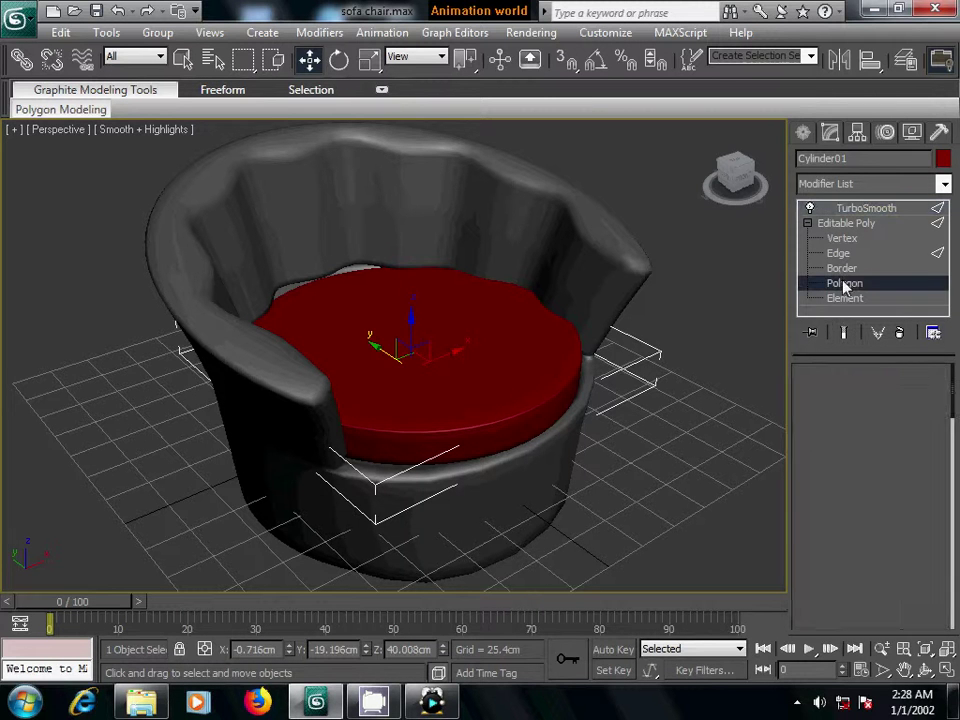
click(446, 372)
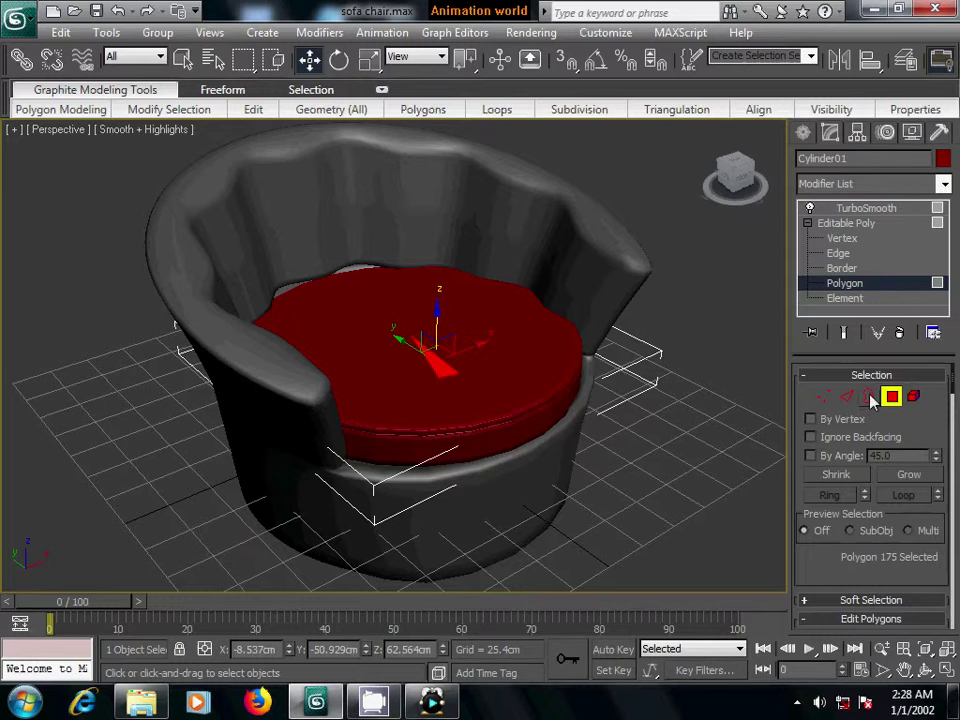
ctrl+click(824, 397)
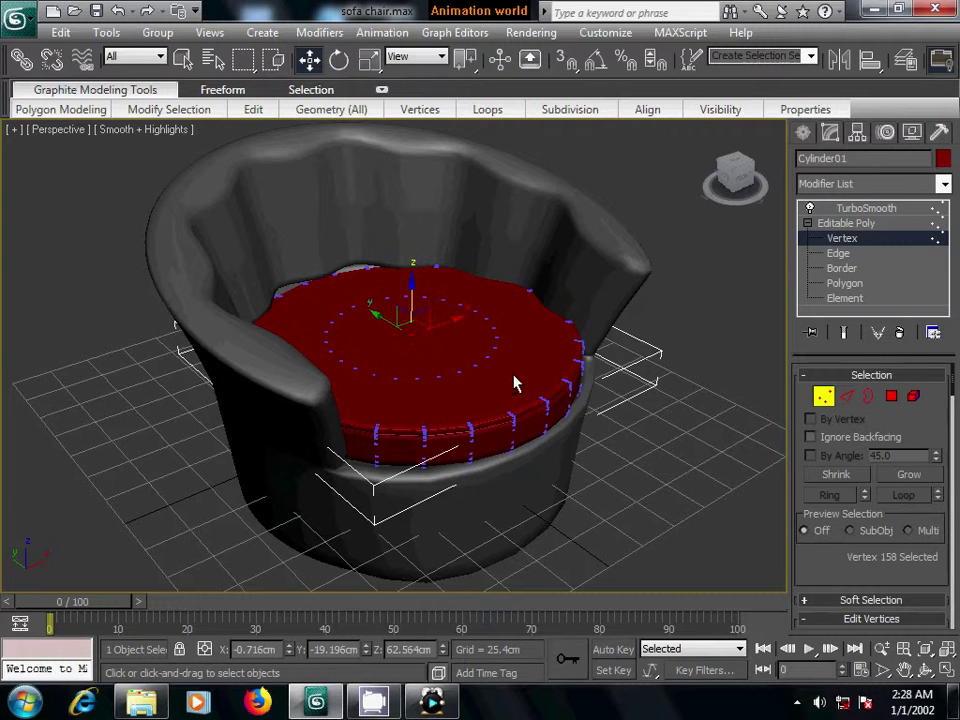
alt+middle_drag(514, 381, 502, 414)
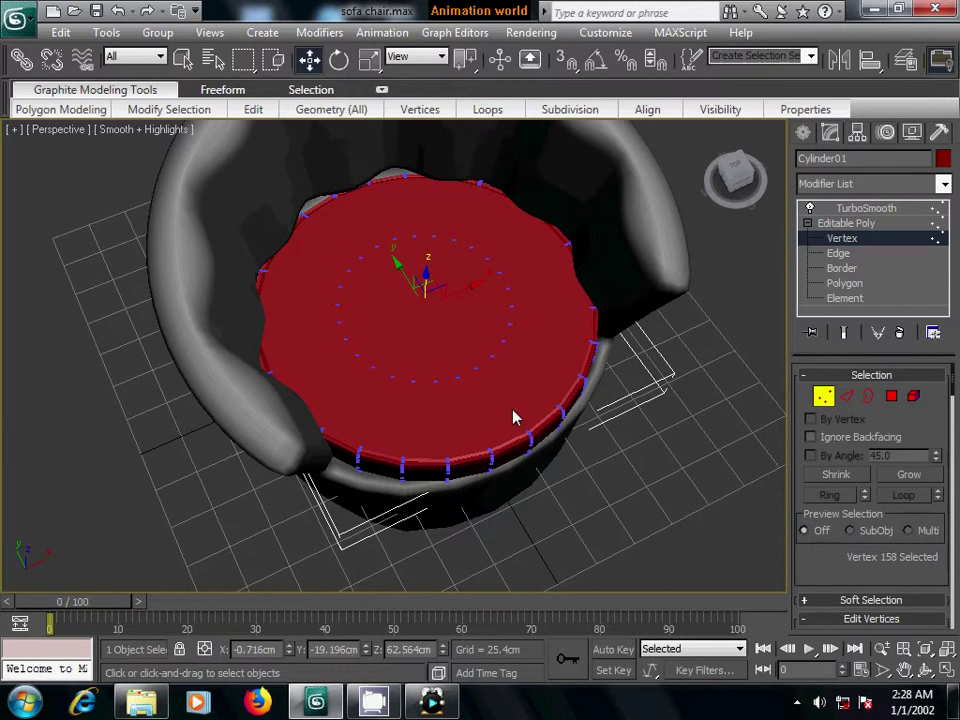
click(811, 437)
drag(332, 229, 515, 402)
click(891, 396)
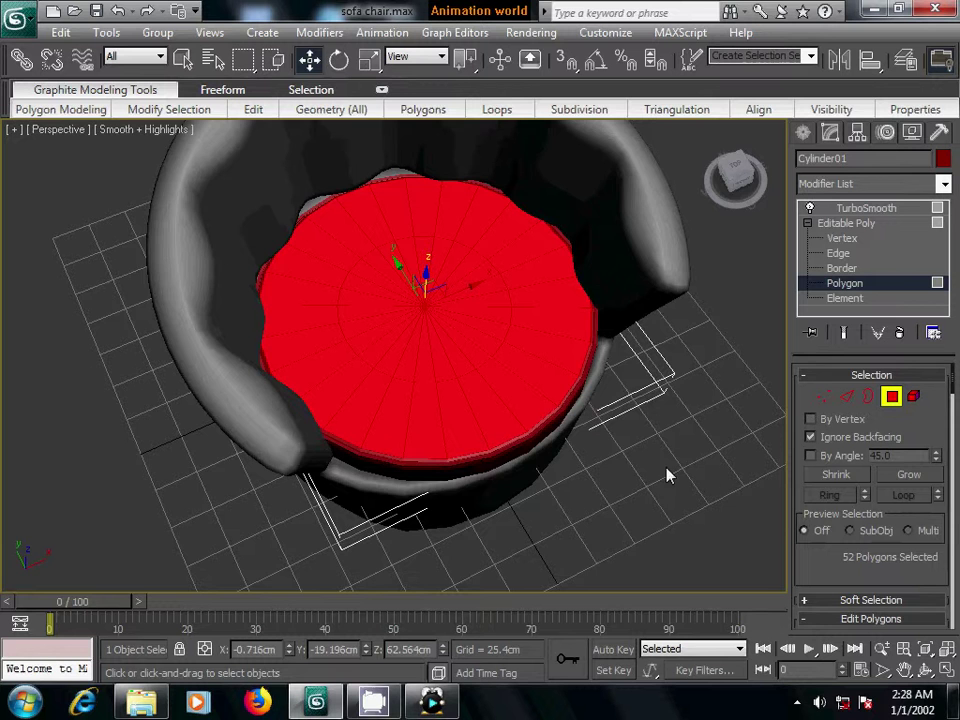
mouse_move(606, 481)
alt+middle_down()
mouse_move(583, 411)
mouse_move(590, 388)
alt+middle_up()
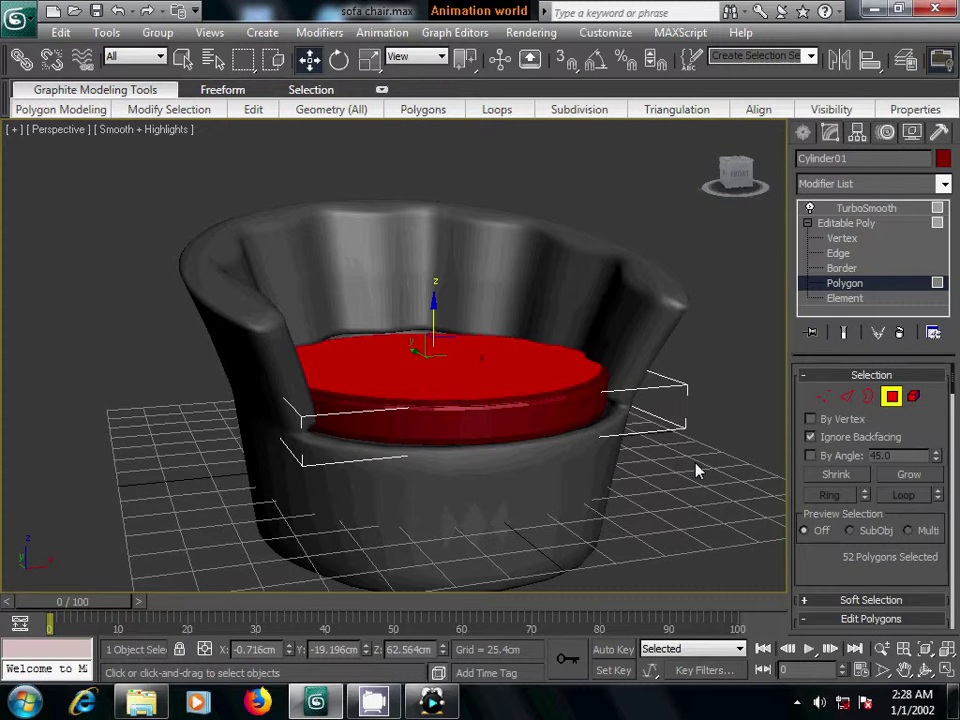
Switch to a see-through wireframe Left view centred on the chair.
key(l)
key(alt+x)
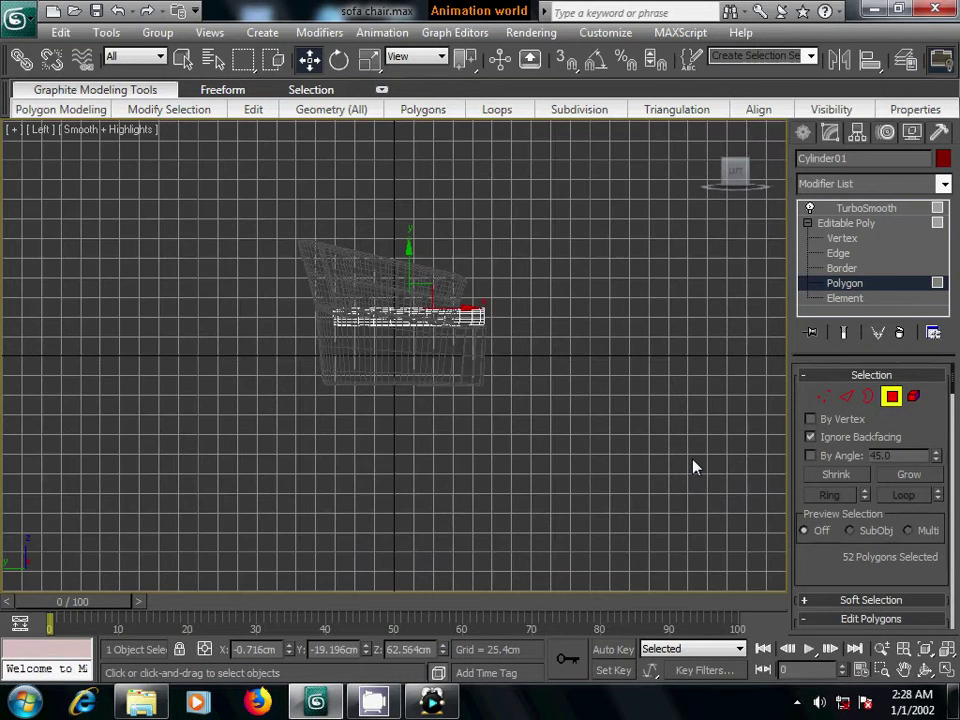
key(F3)
middle_drag(553, 386, 557, 474)
scroll(558, 475, up, 2)
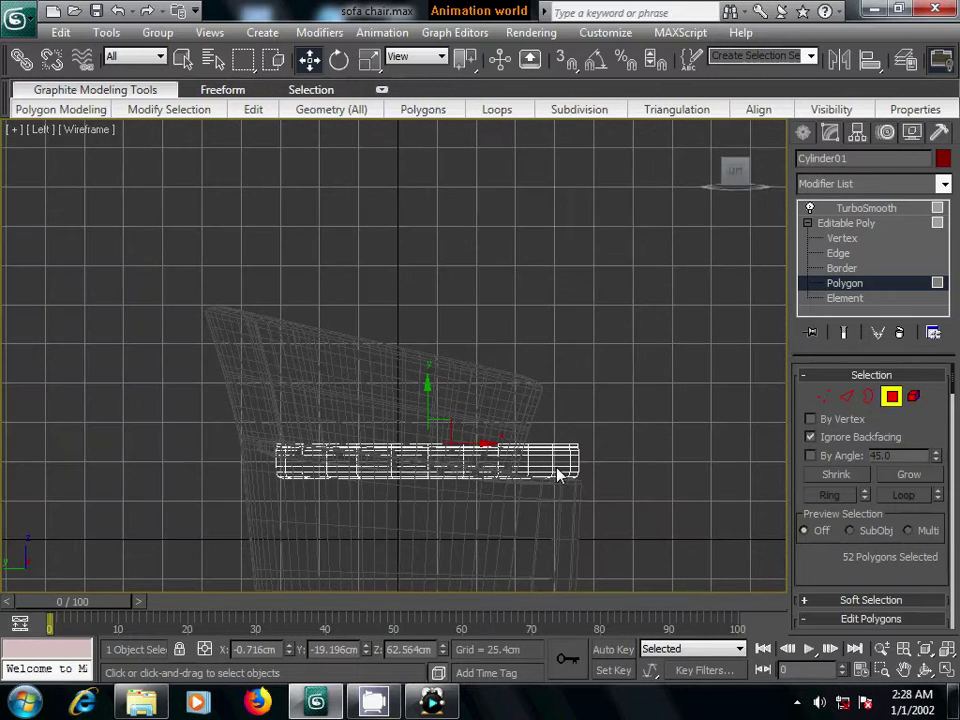
middle_drag(650, 466, 549, 467)
Select the cushion's top vertex loop and move it upward to thicken the cushion.
click(632, 451)
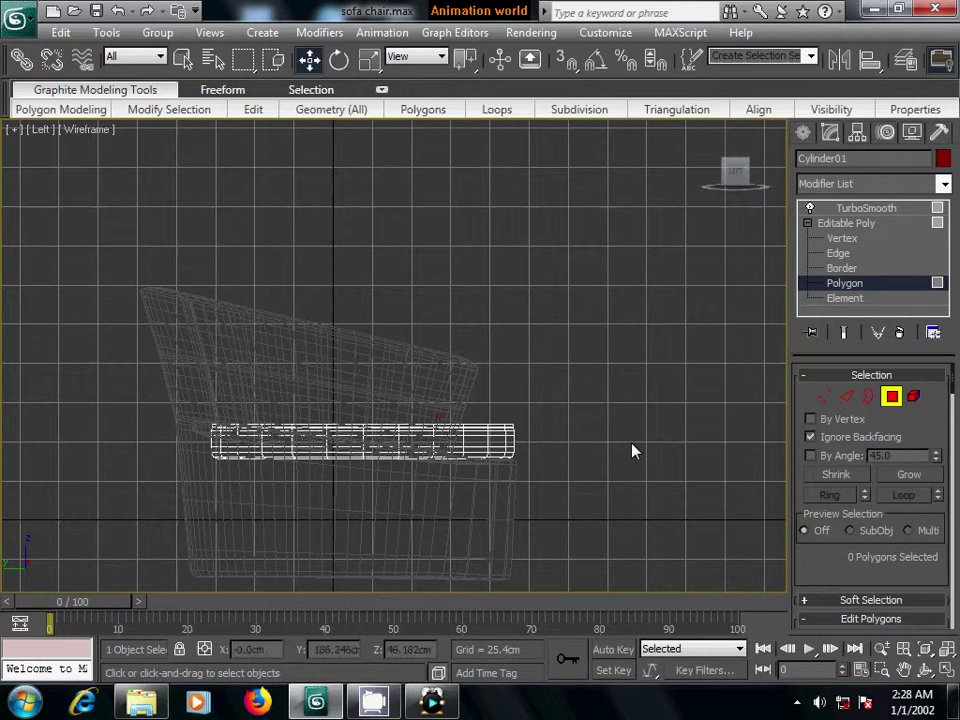
key(1)
drag(149, 326, 538, 444)
key(alt+l)
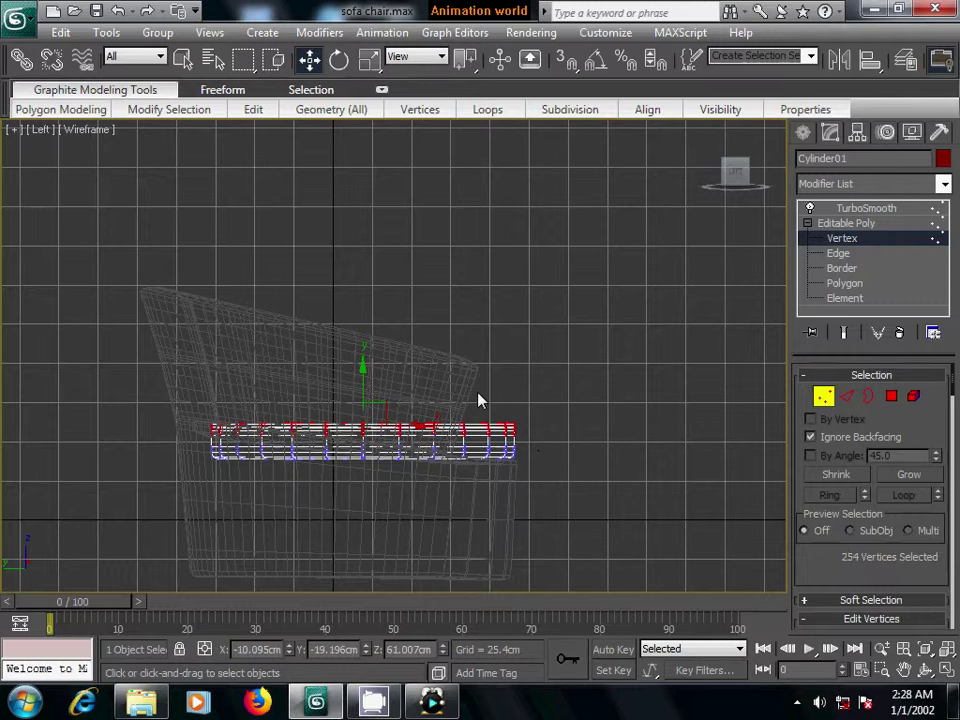
drag(365, 372, 361, 354)
click(560, 406)
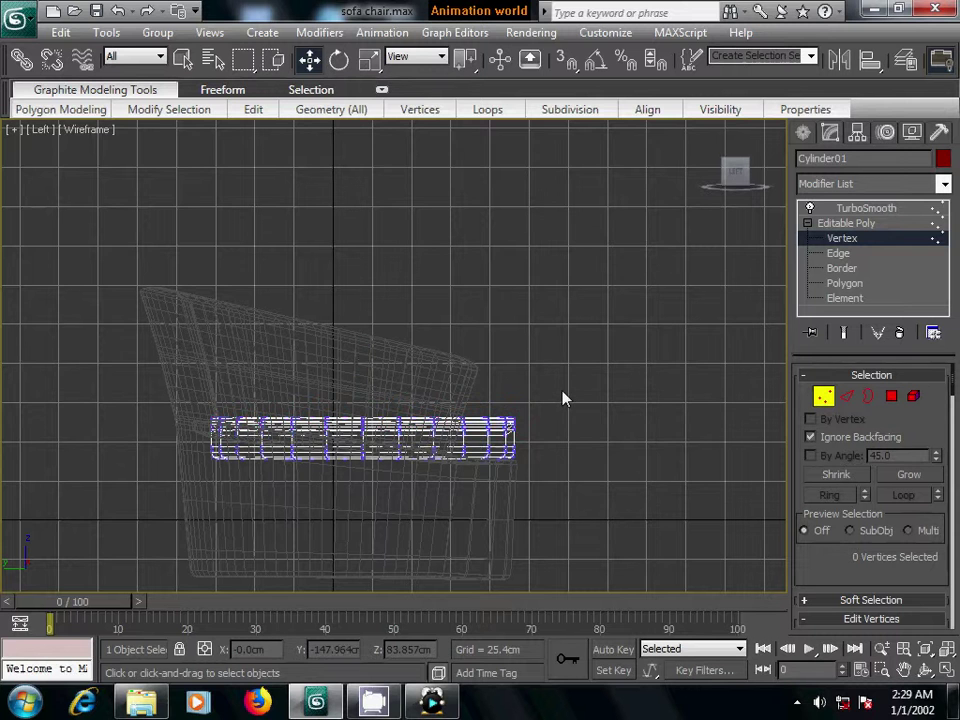
Return to shaded Perspective at the cushion's TurboSmooth level and inspect the chair.
key(p)
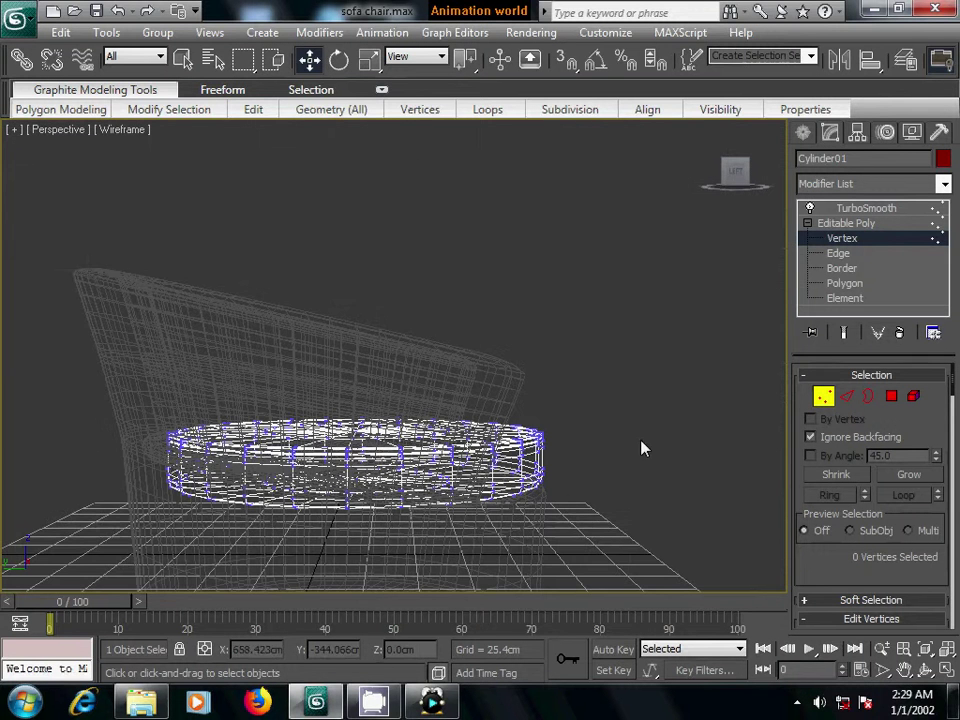
key(F3)
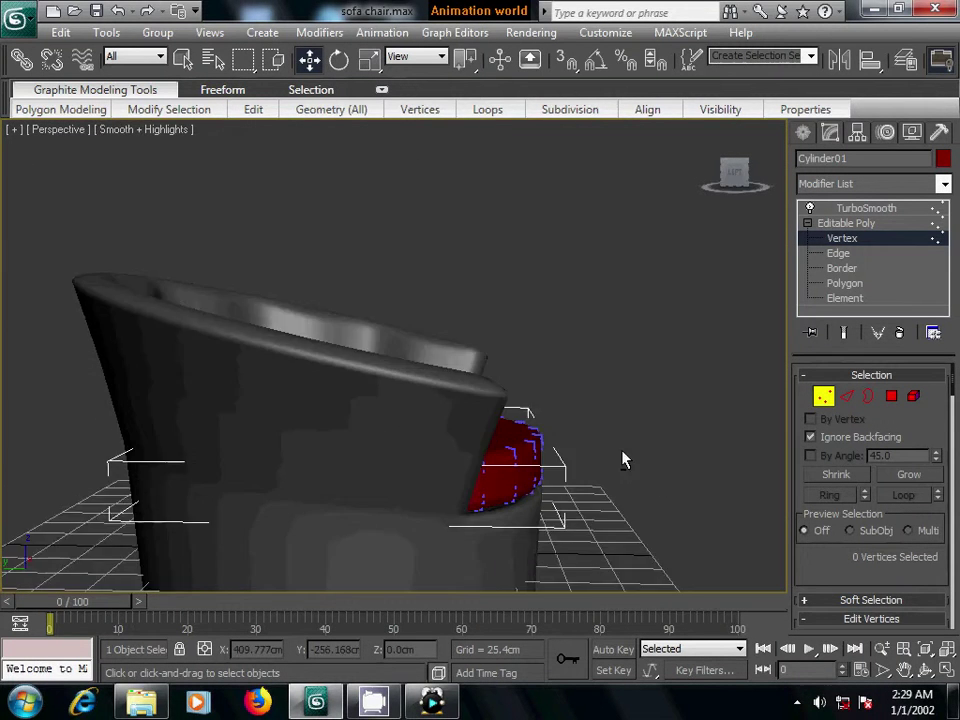
alt+middle_drag(621, 461, 568, 468)
key(F4)
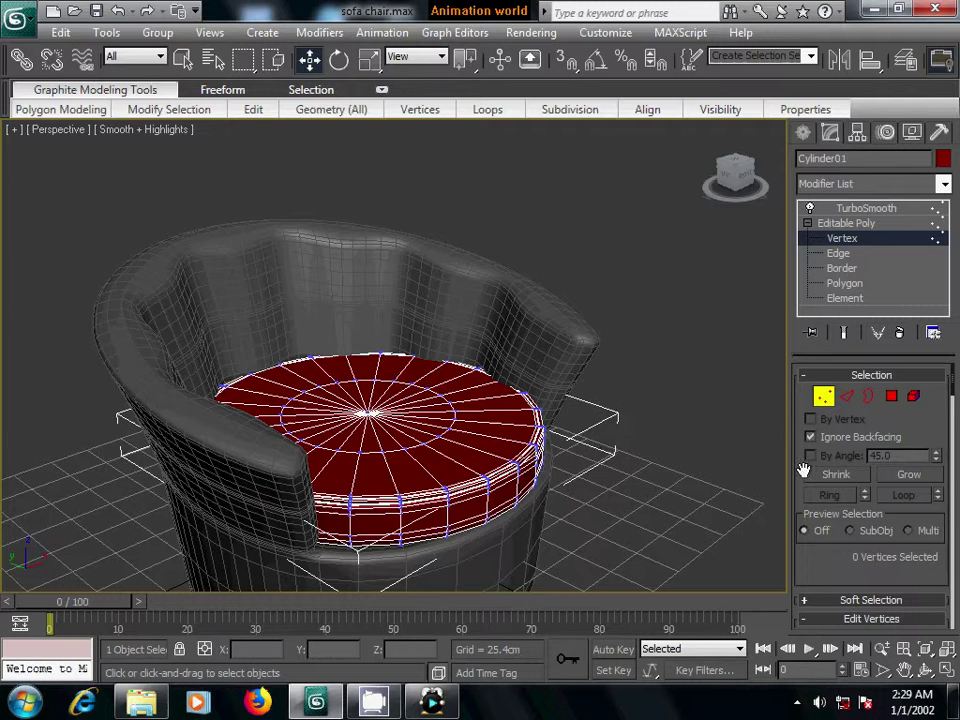
click(847, 209)
click(760, 390)
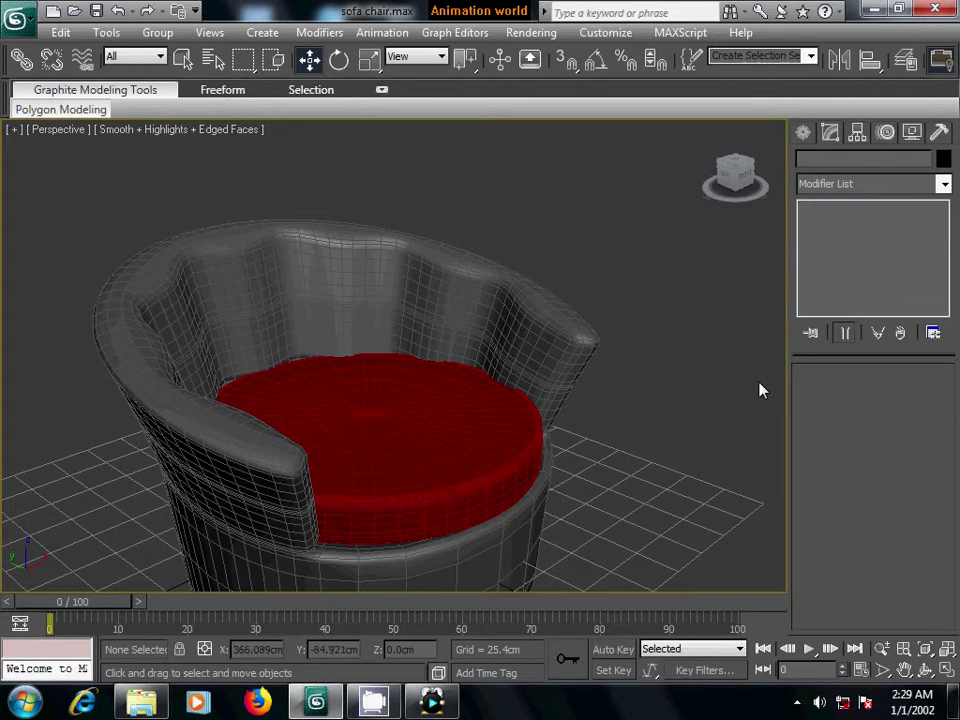
mouse_move(674, 448)
alt+middle_down()
mouse_move(604, 439)
mouse_move(536, 392)
mouse_move(542, 407)
alt+middle_up()
key(F4)
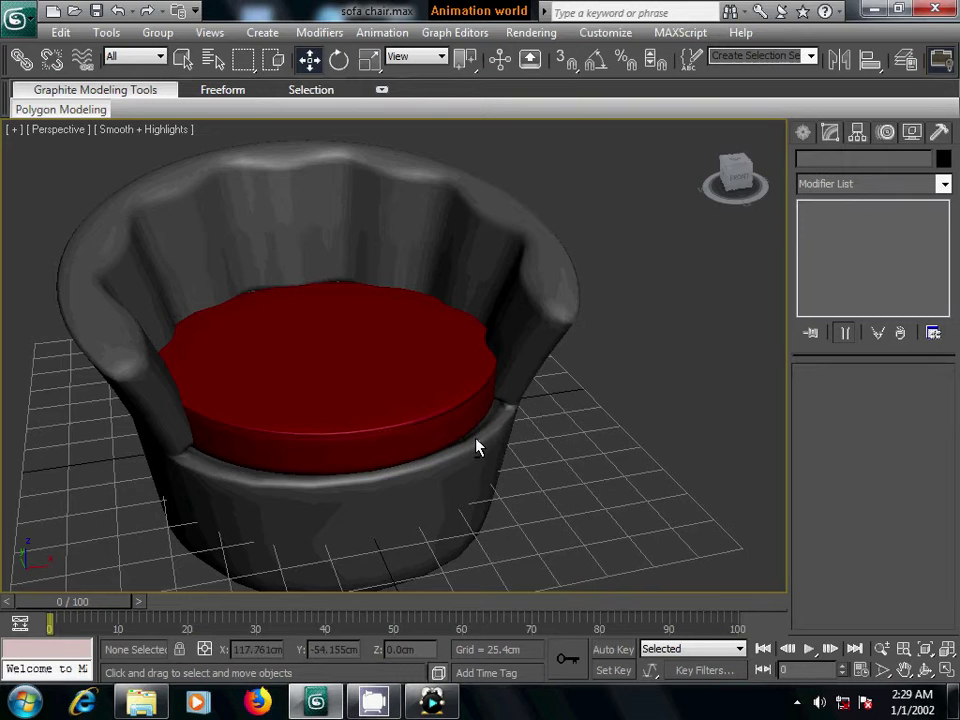
alt+middle_drag(476, 446, 547, 437)
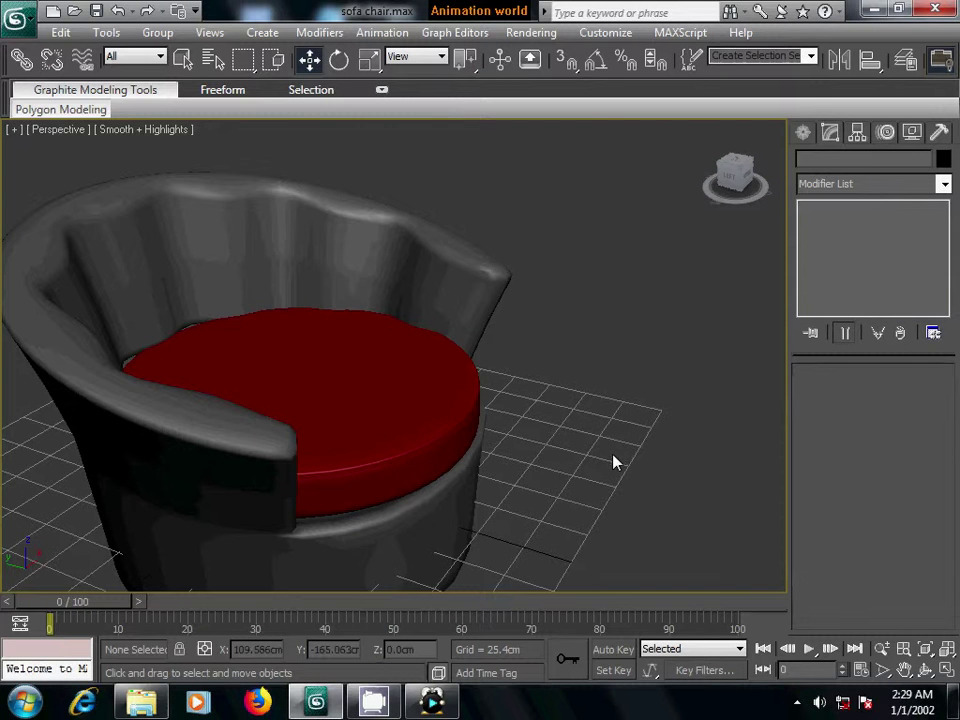
mouse_move(614, 462)
alt+middle_down()
mouse_move(514, 429)
mouse_move(602, 457)
mouse_move(587, 454)
alt+middle_up()
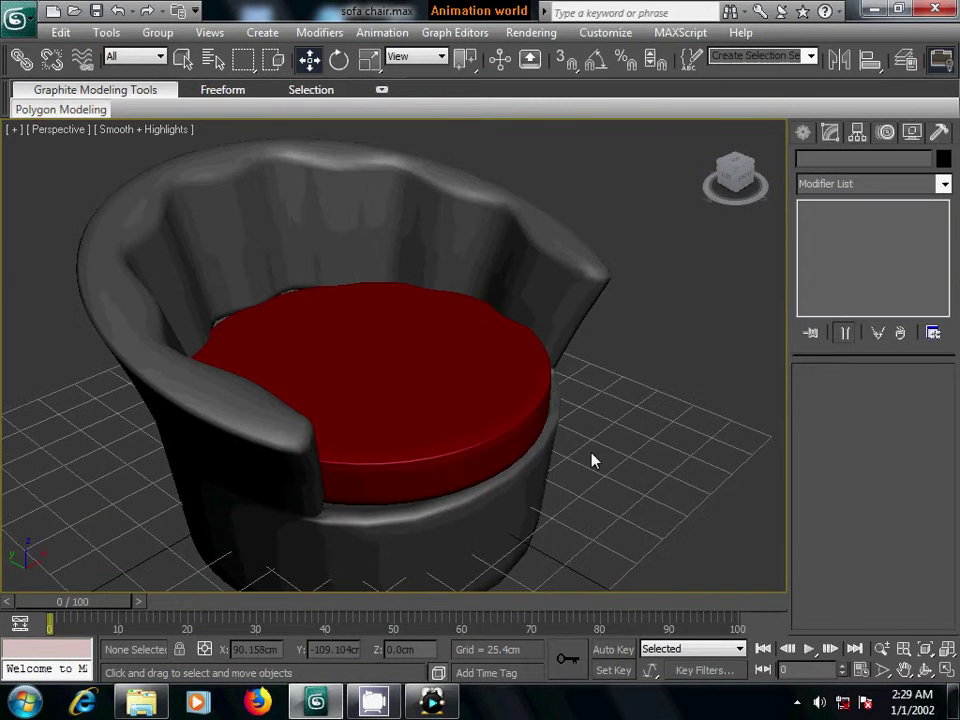
Assign material 01 to the chair shell and set its diffuse to saturated orange.
key(m)
click(437, 210)
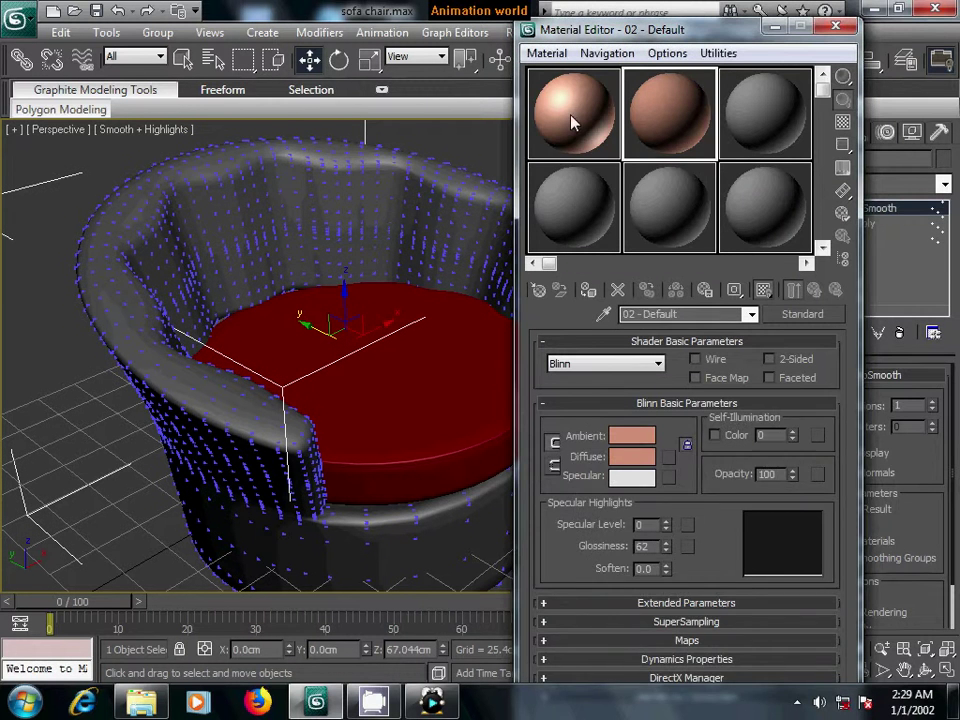
click(574, 118)
click(589, 290)
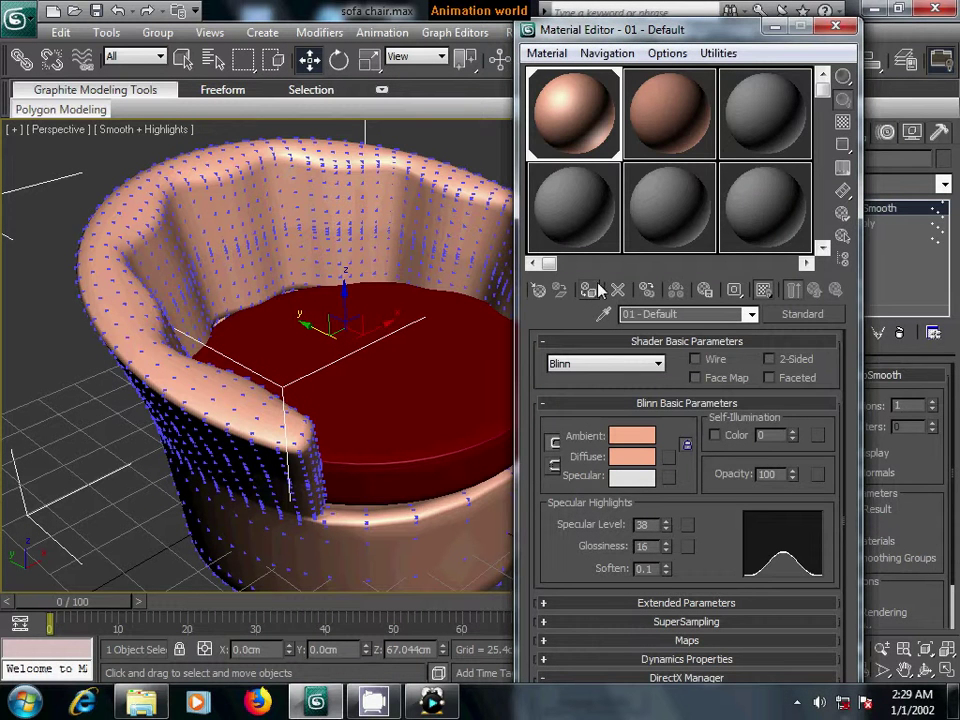
click(640, 467)
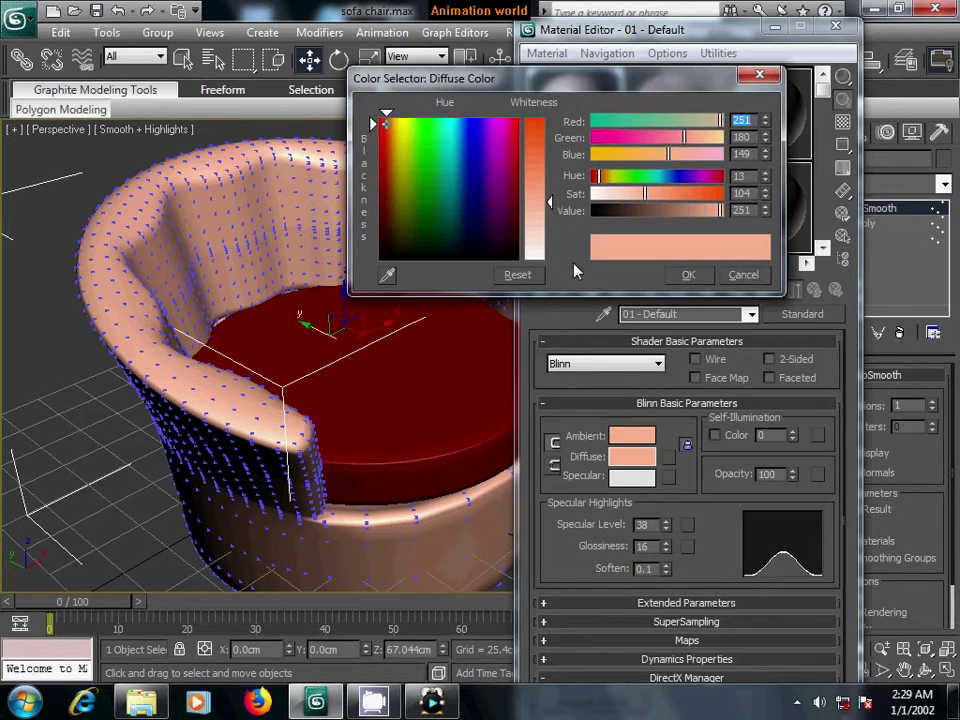
drag(553, 206, 549, 178)
click(686, 275)
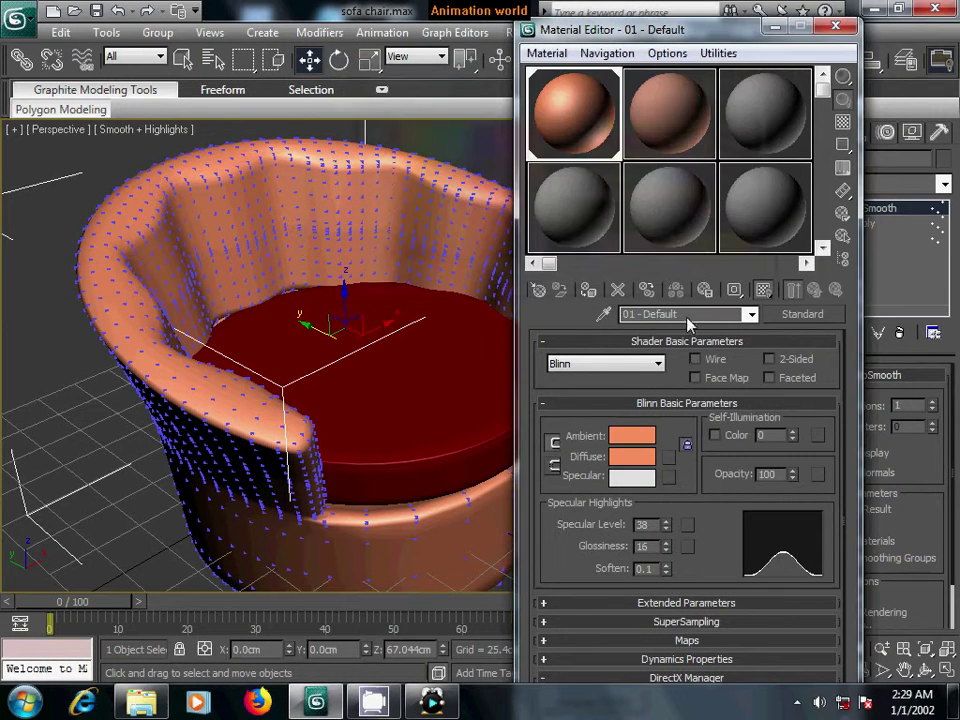
Lower the material's Specular Level to 0 for a matte finish.
drag(668, 529, 669, 569)
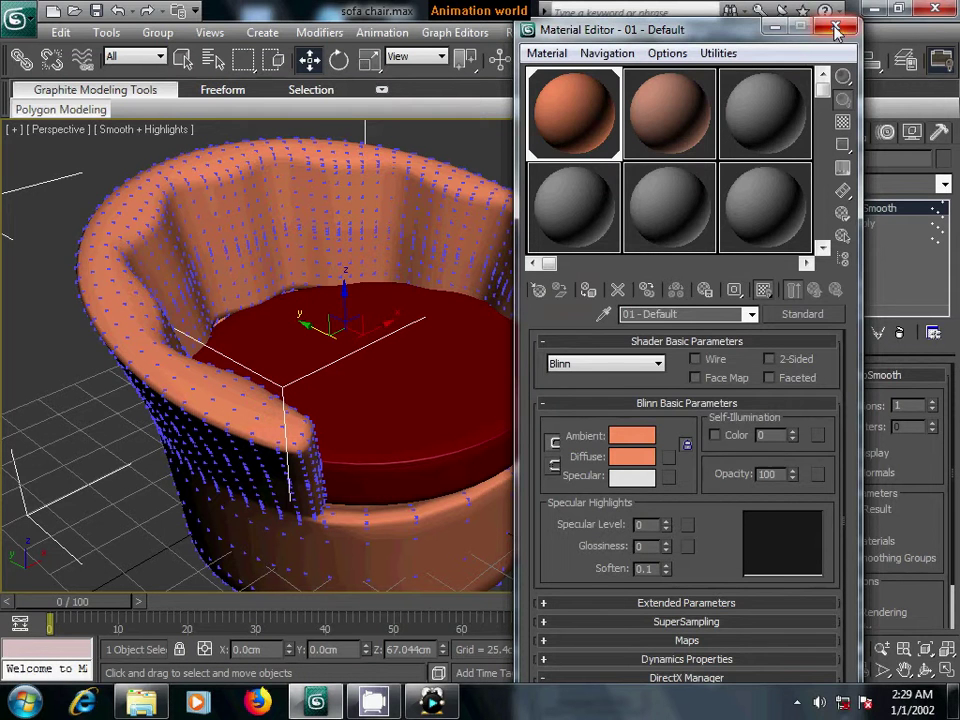
key(m)
click(655, 342)
mouse_move(529, 495)
alt+middle_down()
mouse_move(574, 482)
mouse_move(604, 452)
mouse_move(587, 463)
alt+middle_up()
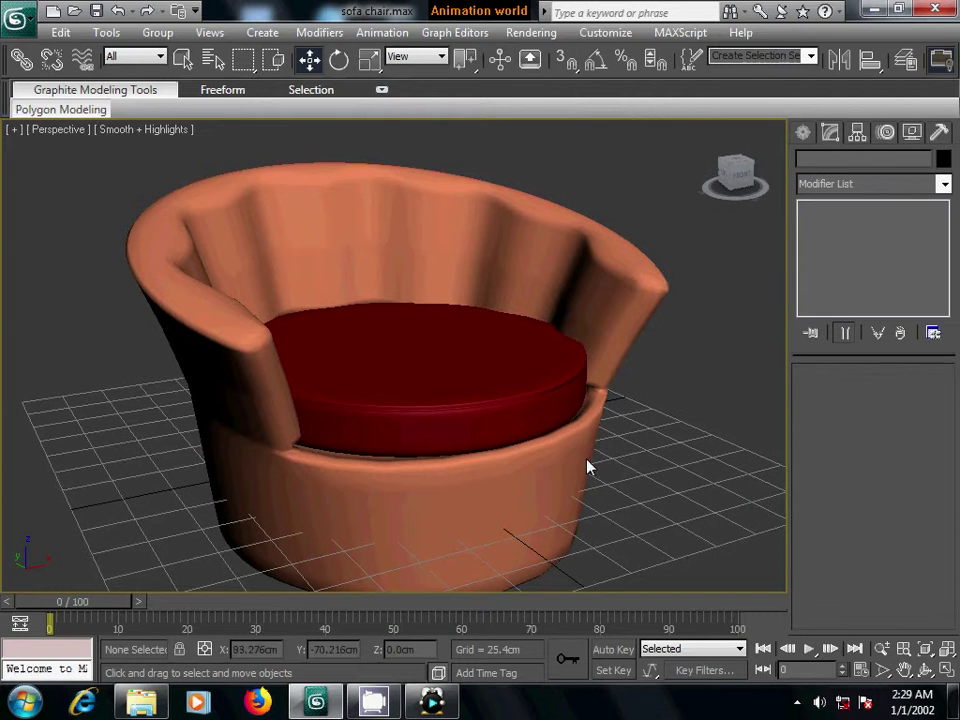
Render the Perspective view of the orange chair and close the rendered frame.
click(484, 399)
click(648, 509)
click(531, 32)
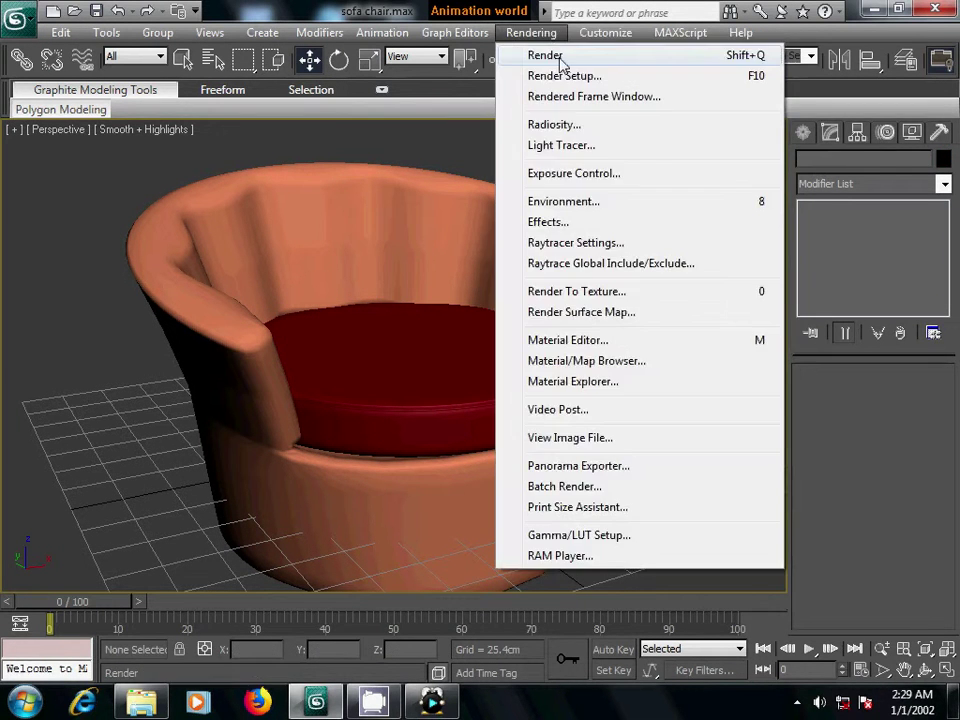
click(561, 58)
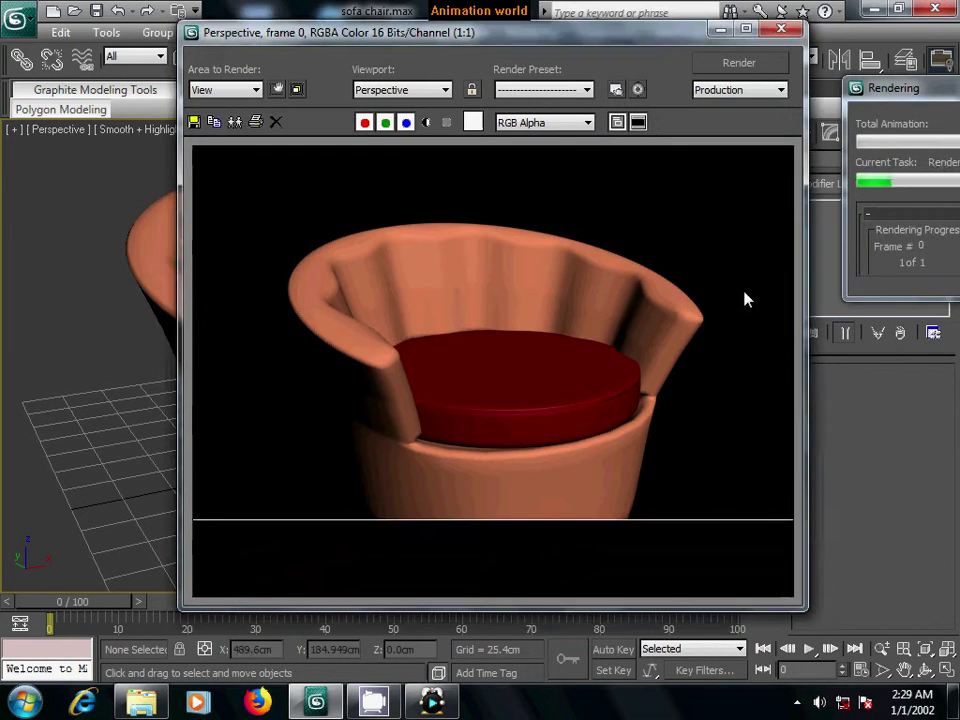
click(781, 29)
Orbit around the chair once more, then stop the CamStudio screen recording.
mouse_move(688, 354)
alt+middle_down()
mouse_move(617, 375)
mouse_move(429, 369)
alt+middle_up()
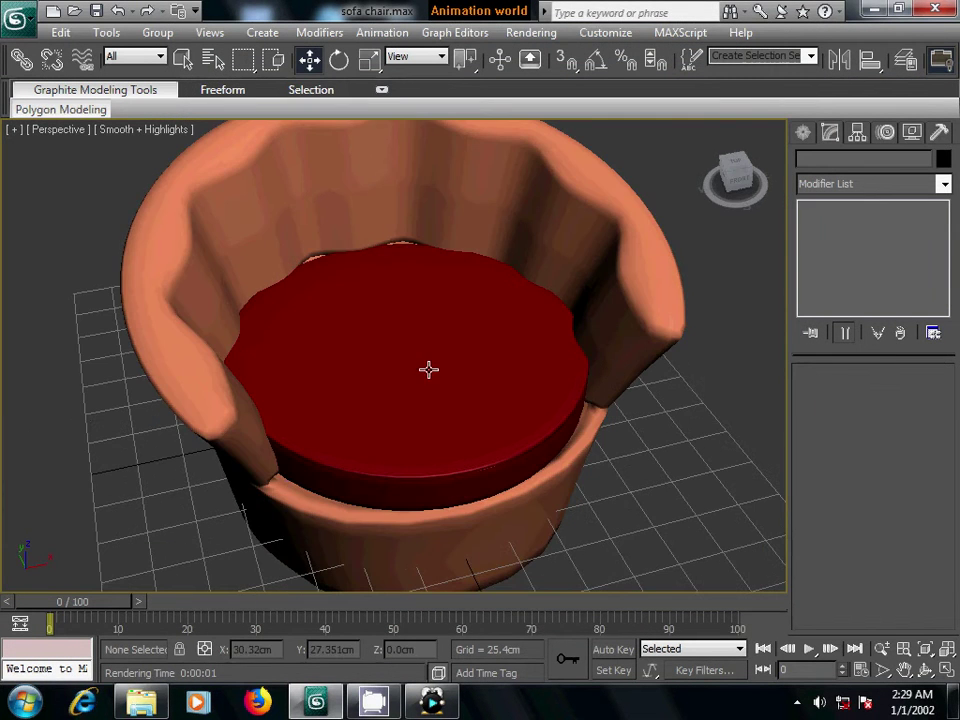
click(430, 369)
alt+middle_drag(639, 497, 703, 457)
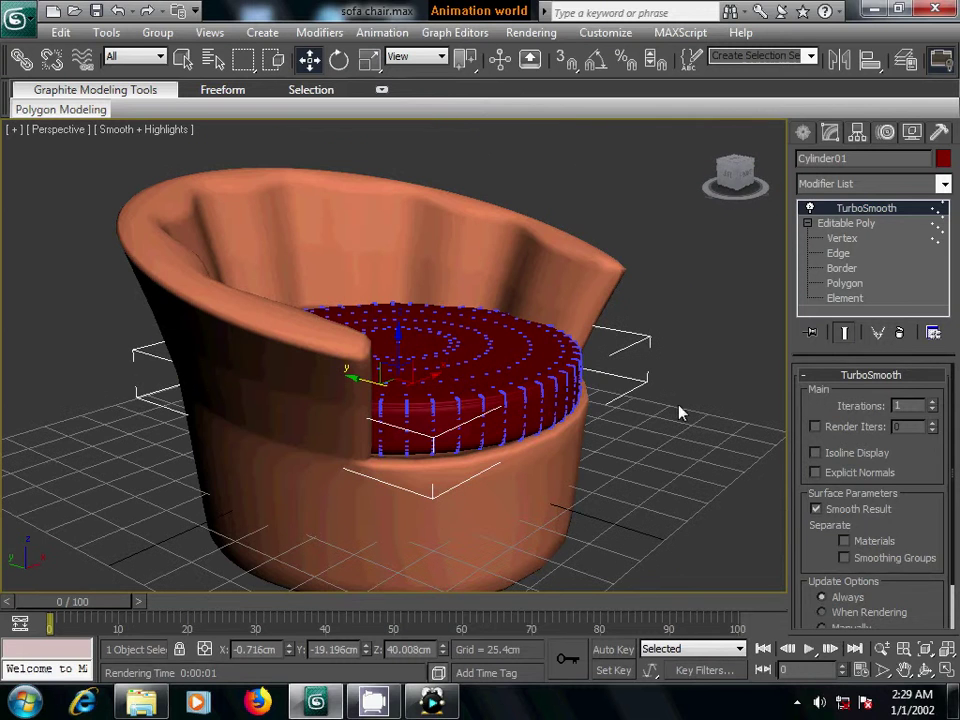
click(797, 702)
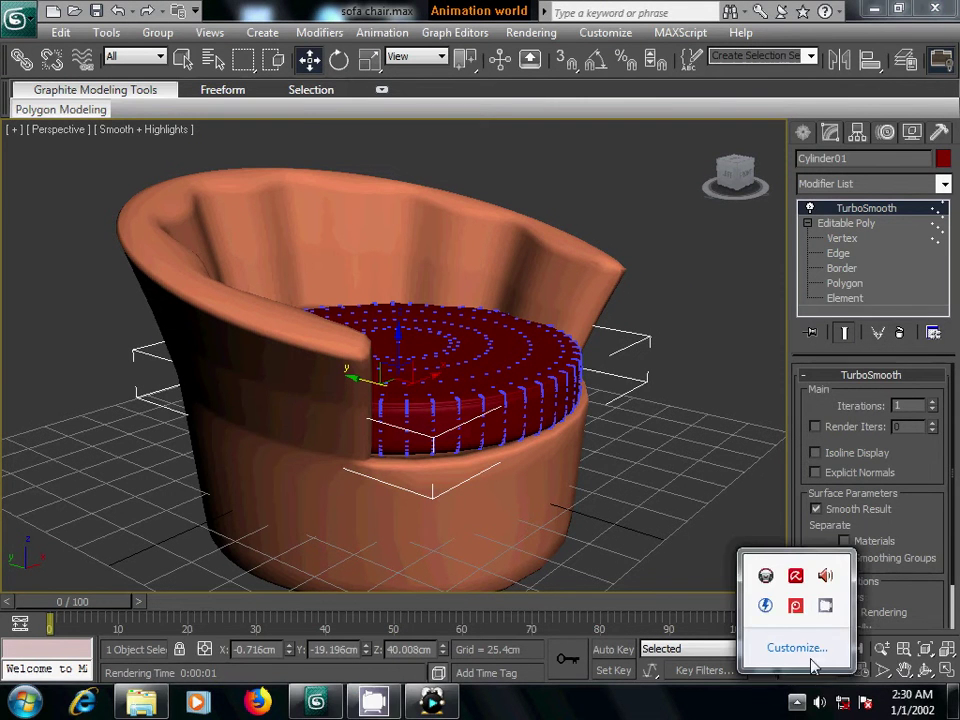
click(825, 606)
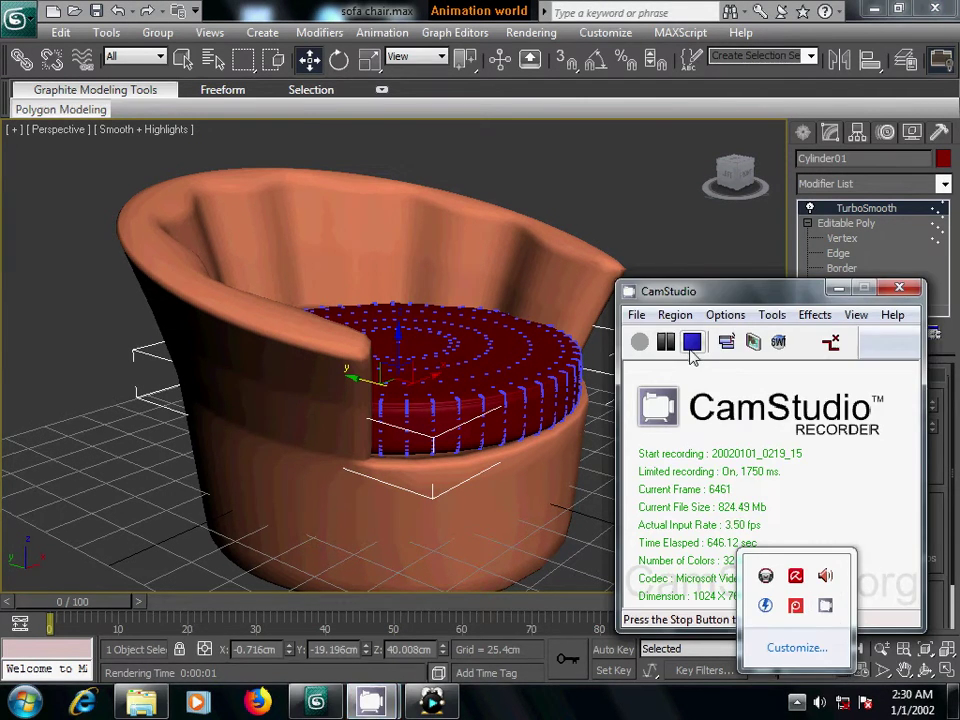
click(692, 343)
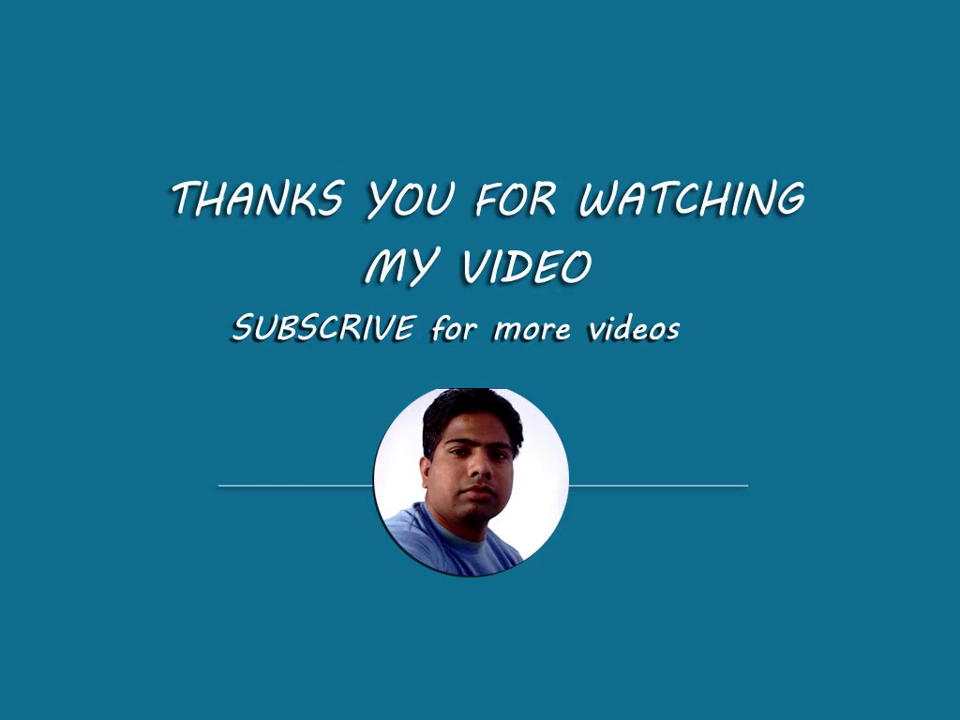